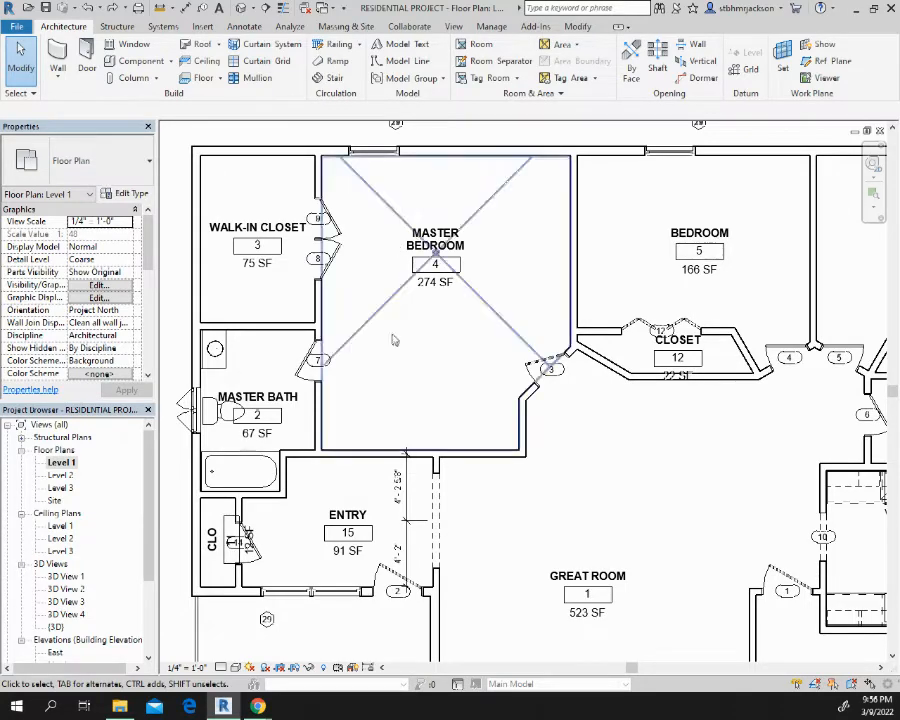
Try a permanent dimension string from the wall between the walk-in closet and master bedroom, and move it inside the rooms
scroll(410, 520, "up", 3)
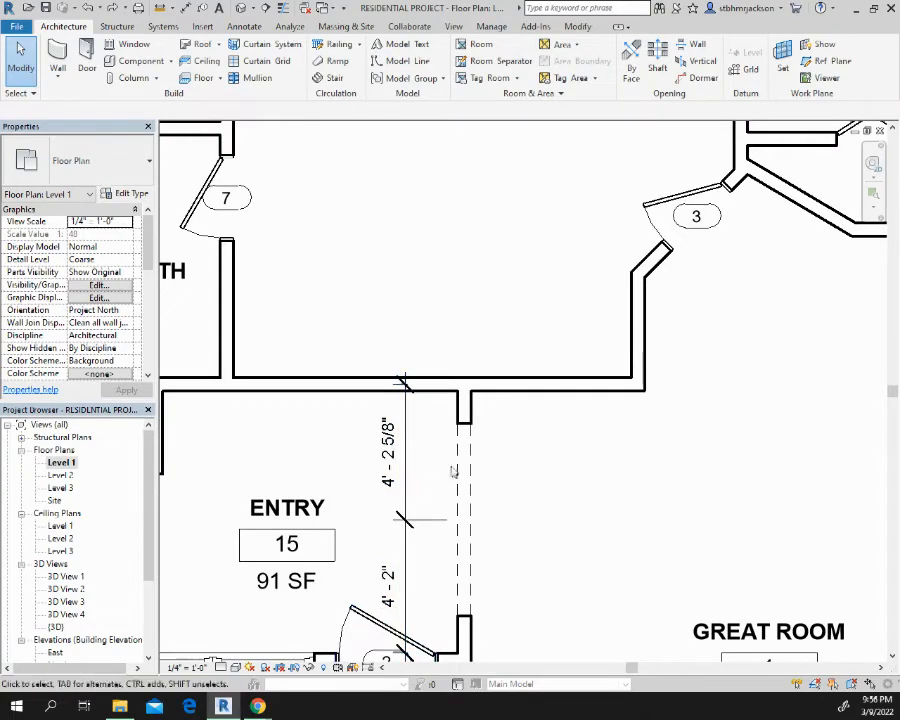
scroll(490, 436, "down", 4)
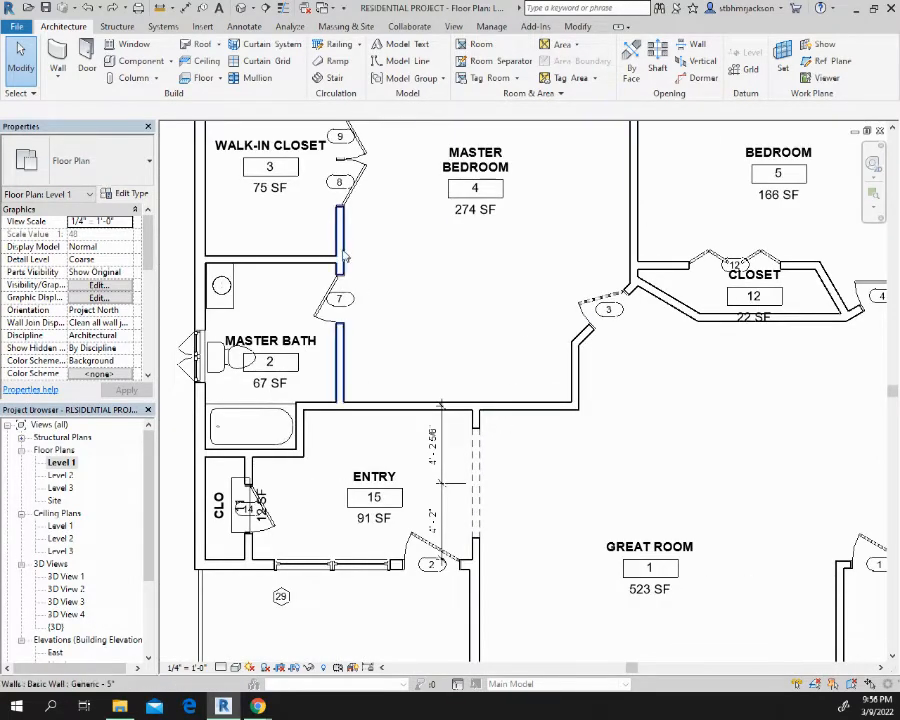
left_click(341, 250)
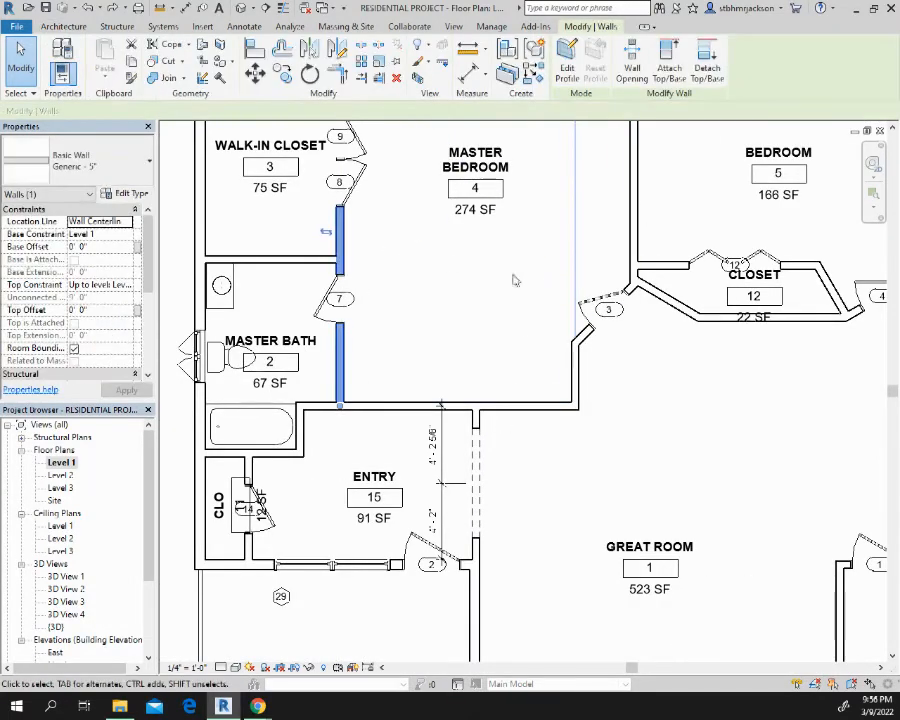
middle_click_drag(512, 303, 461, 411)
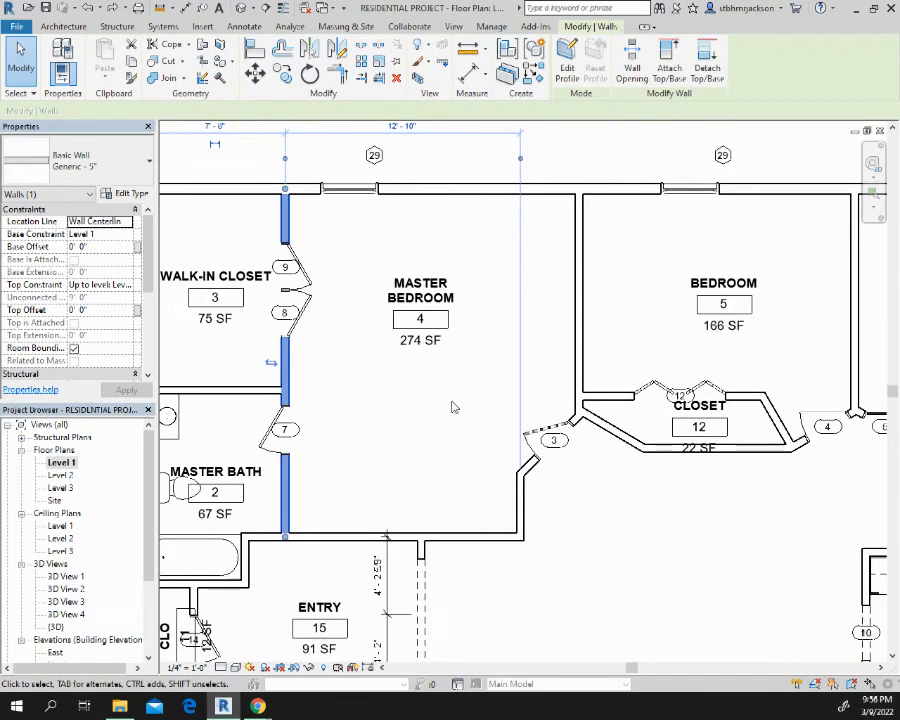
middle_click_drag(364, 278, 553, 343)
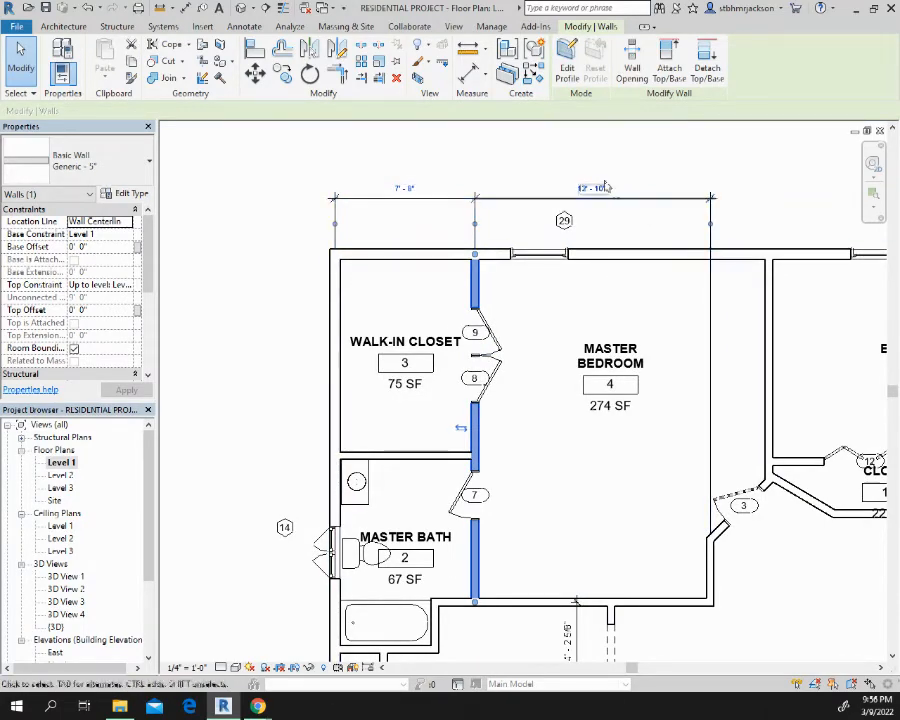
left_click(552, 148)
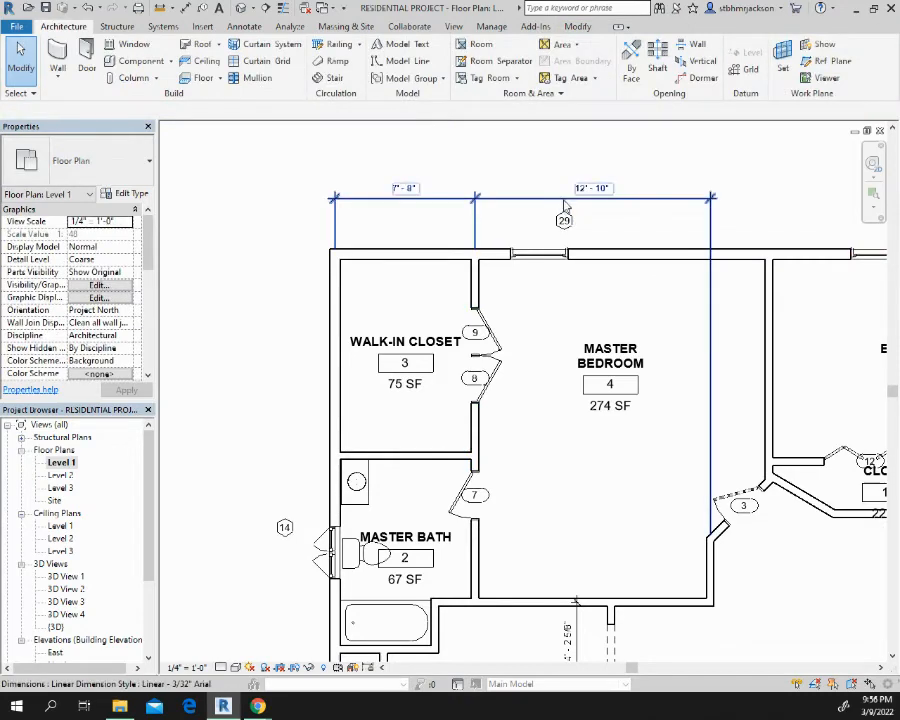
left_click_drag(565, 205, 573, 297)
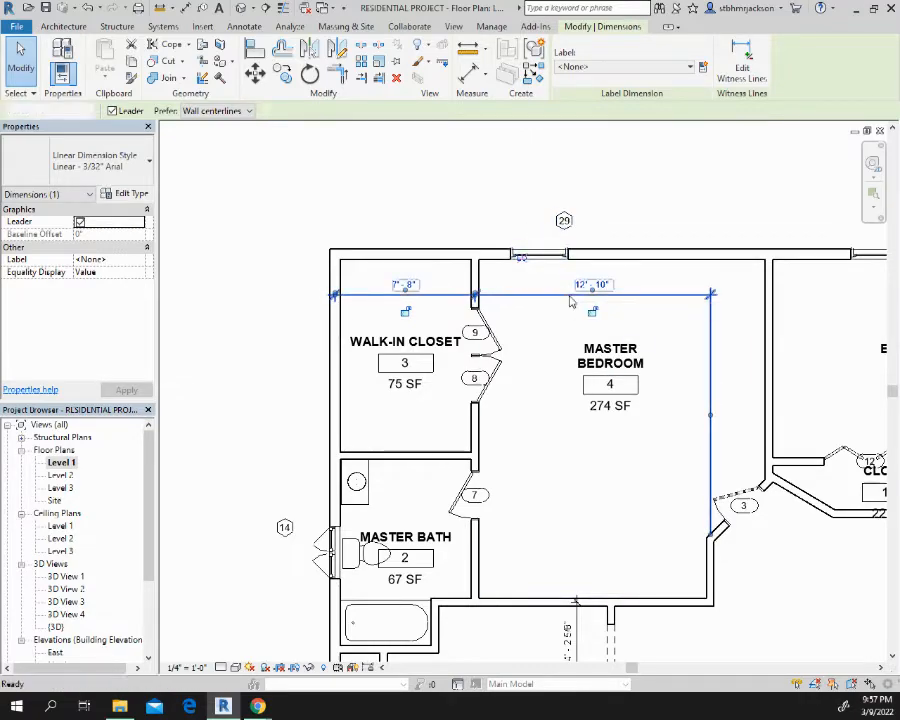
key("Escape")
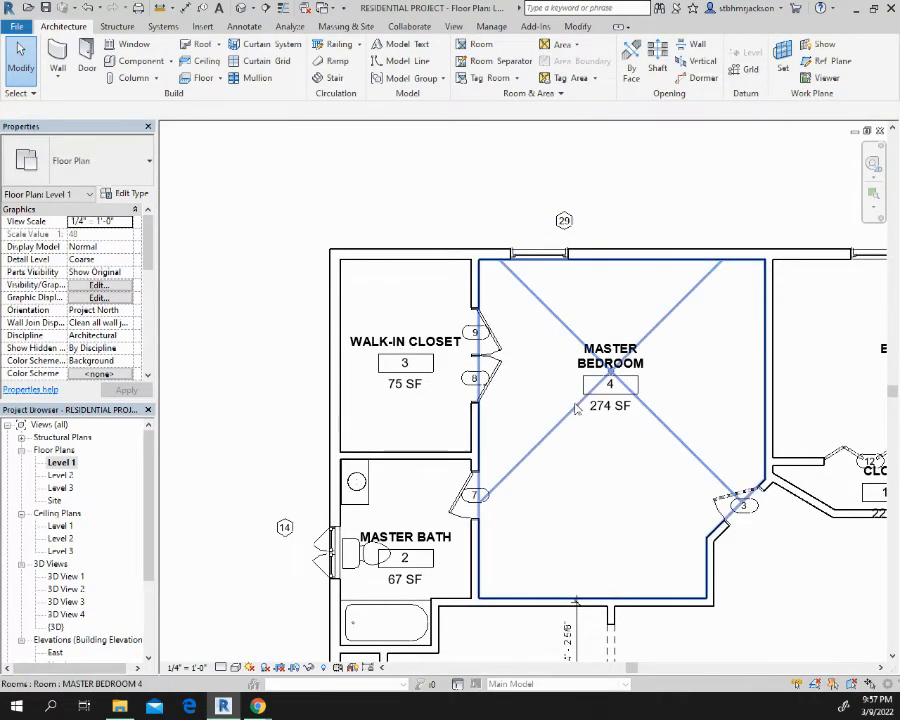
Place an aligned dimension string through the walk-in closet, master bedroom and both bedrooms, referencing every wall centerline between the exterior walls
middle_click_drag(517, 370, 492, 430)
scroll(502, 386, "down", 1)
middle_click_drag(555, 388, 460, 305)
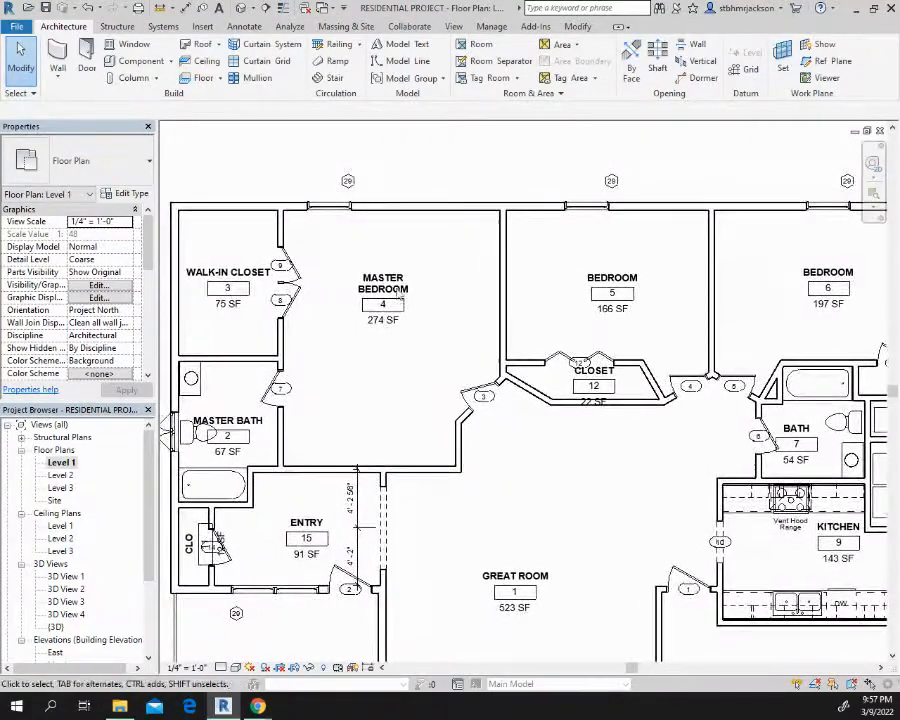
left_click(186, 9)
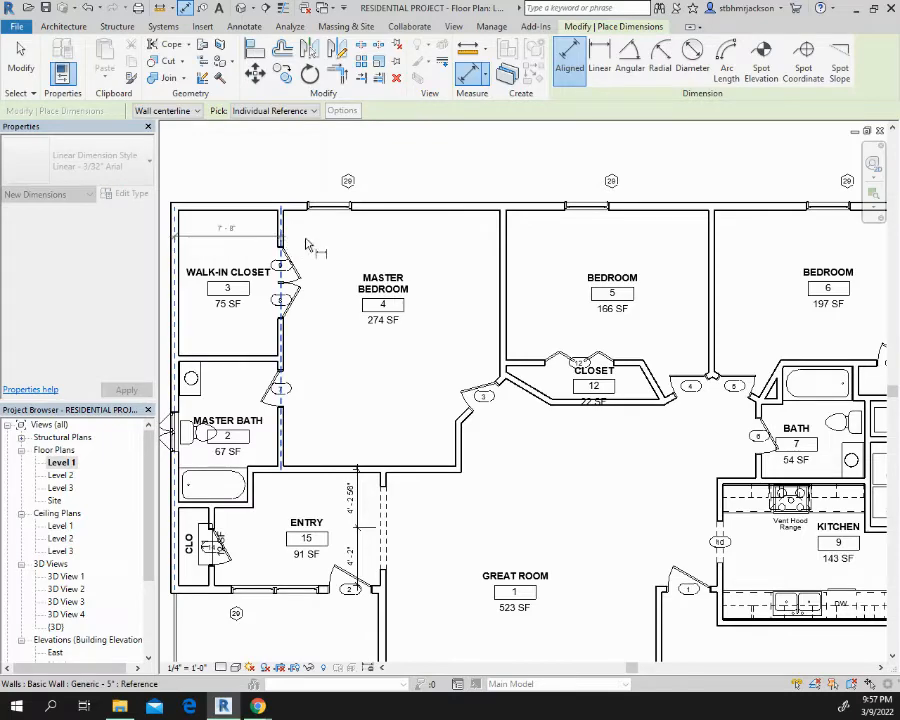
left_click(505, 258)
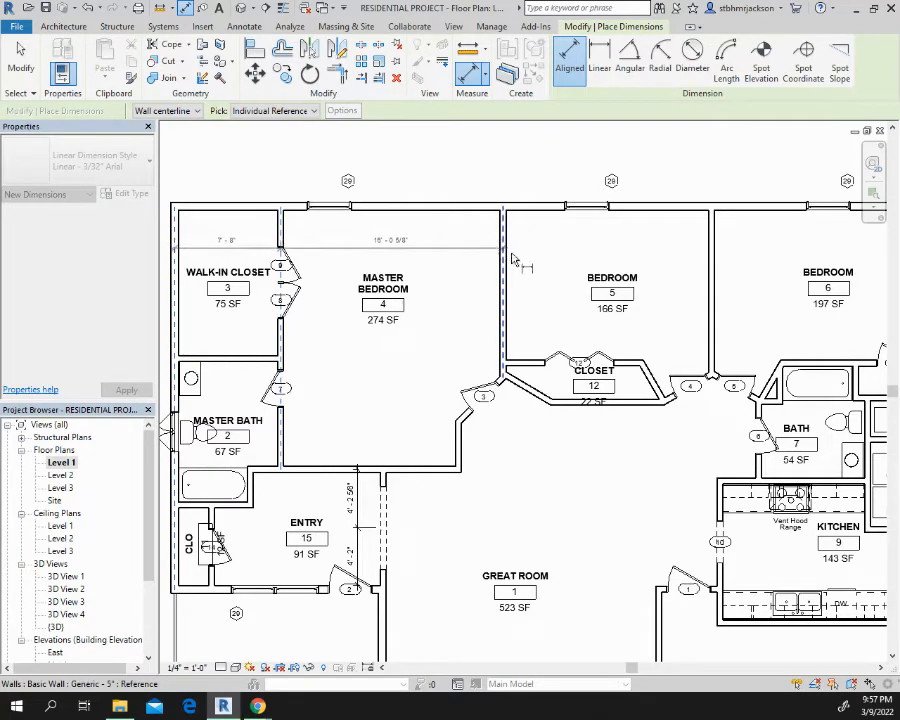
left_click(712, 251)
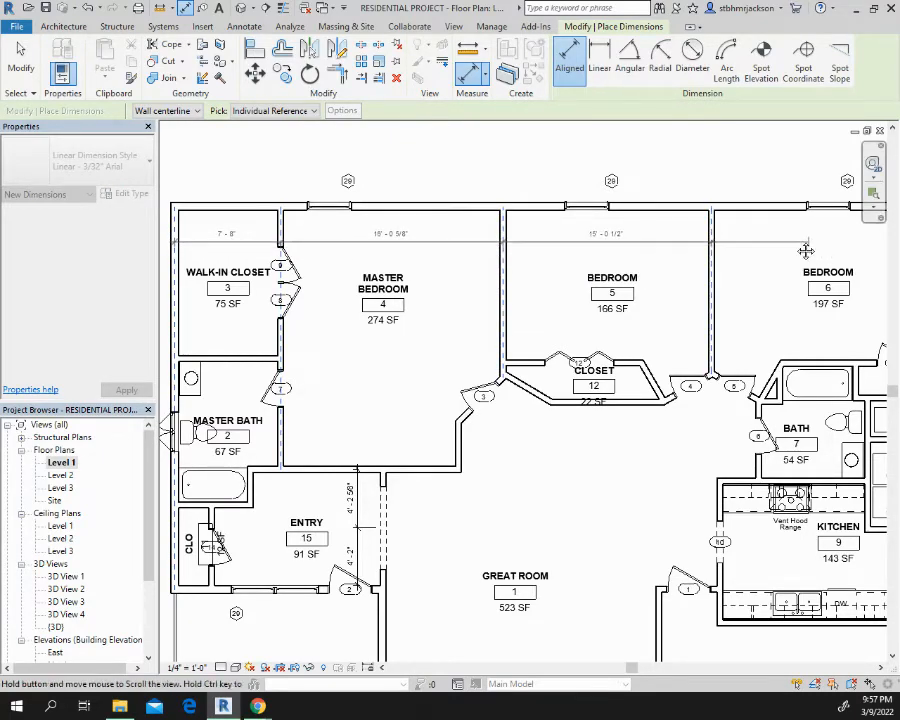
middle_click_drag(806, 250, 369, 188)
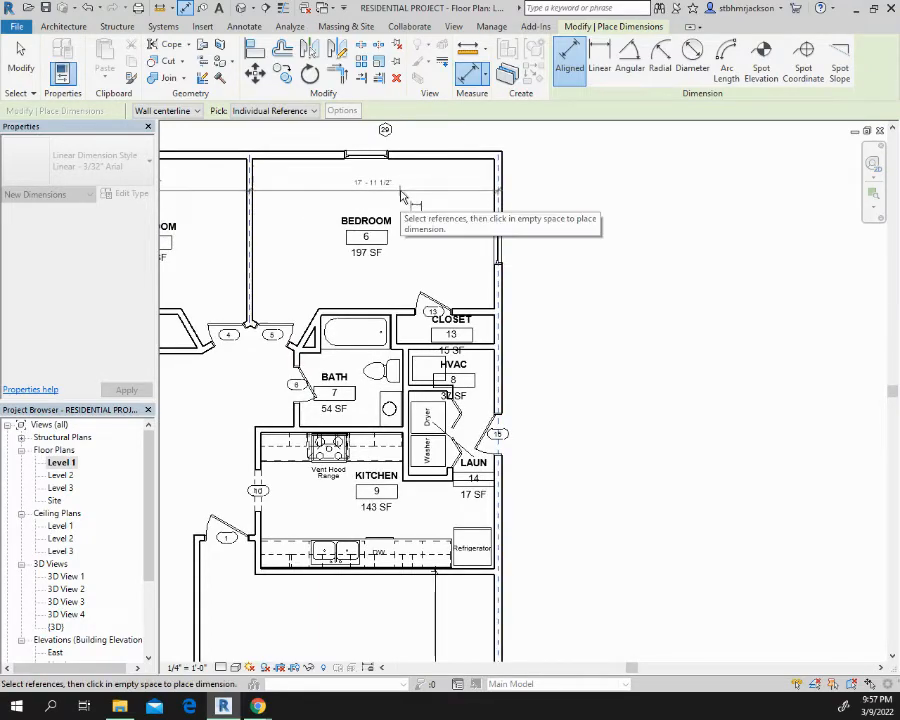
middle_click_drag(284, 264, 702, 229)
Place a vertical aligned dimension string through the walk-in closet, master bath and entry, referencing the four horizontal wall centerlines
scroll(356, 232, "up", 1)
middle_click_drag(356, 232, 633, 290)
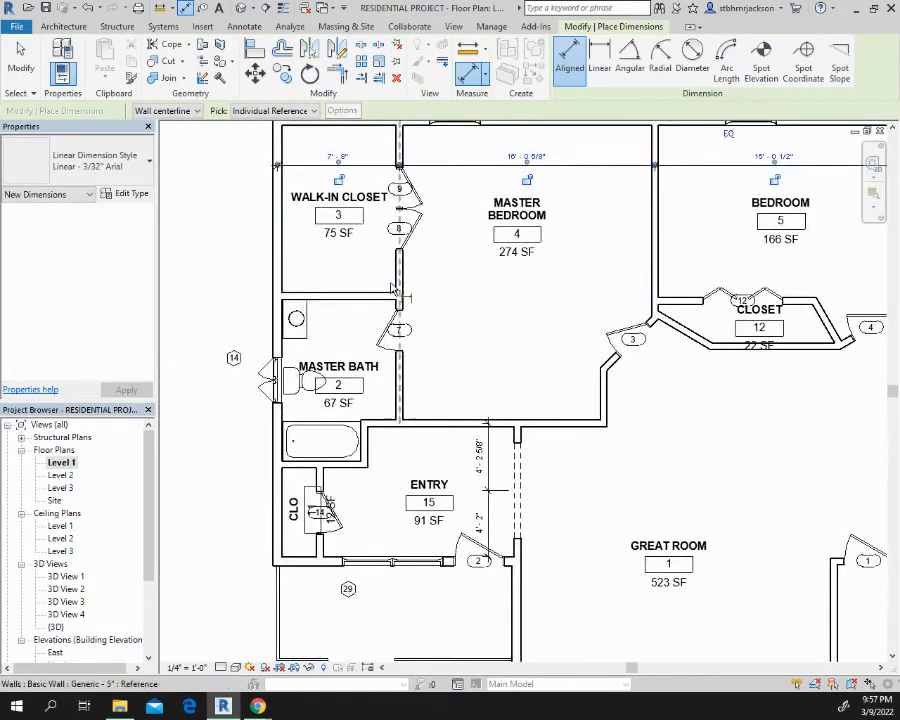
middle_click_drag(370, 284, 400, 327)
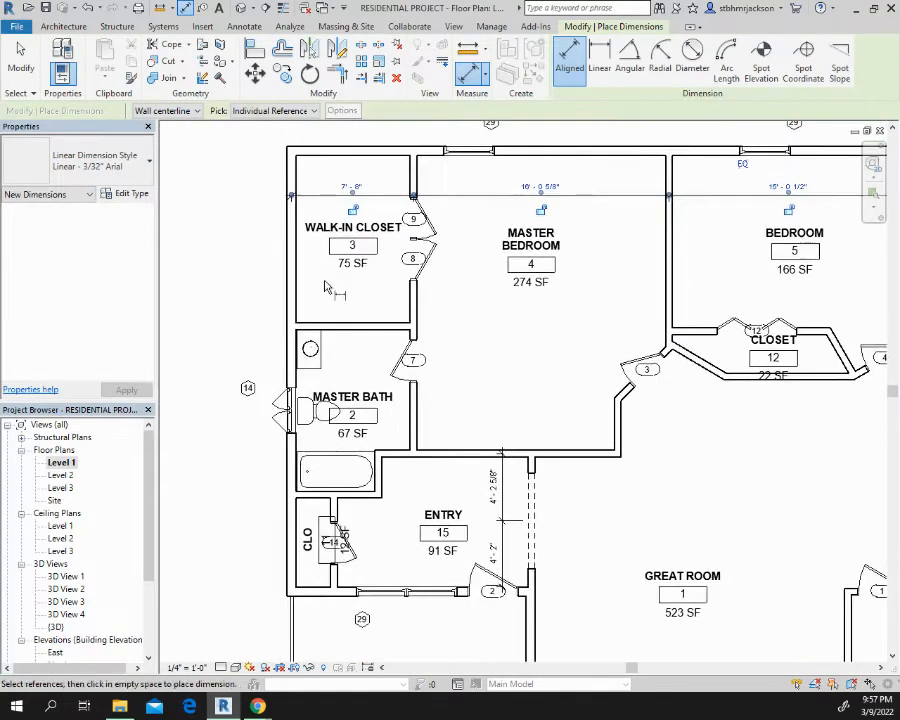
left_click(323, 153)
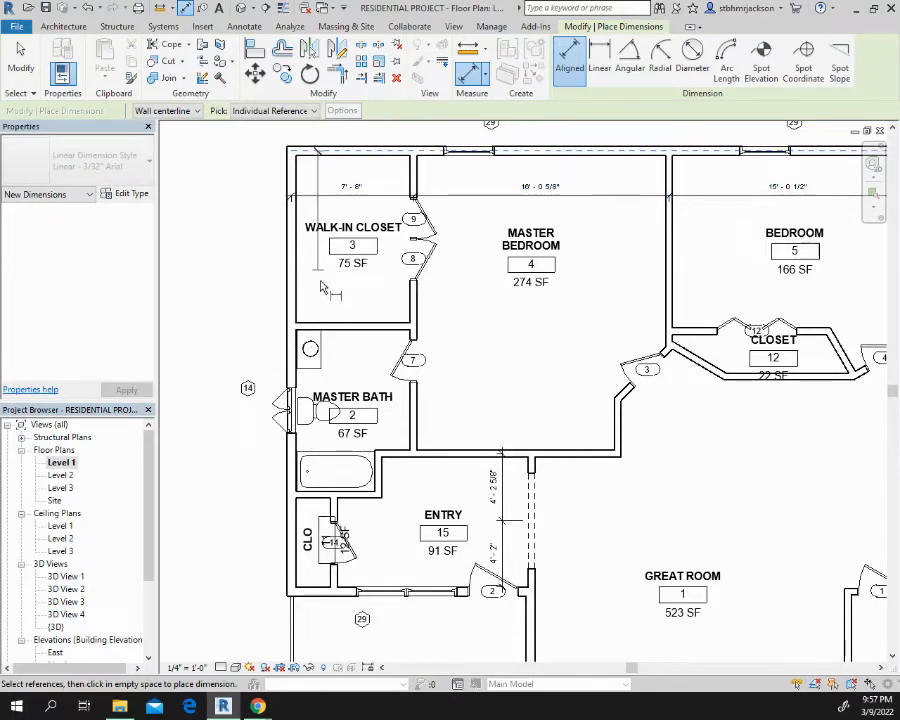
left_click(338, 330)
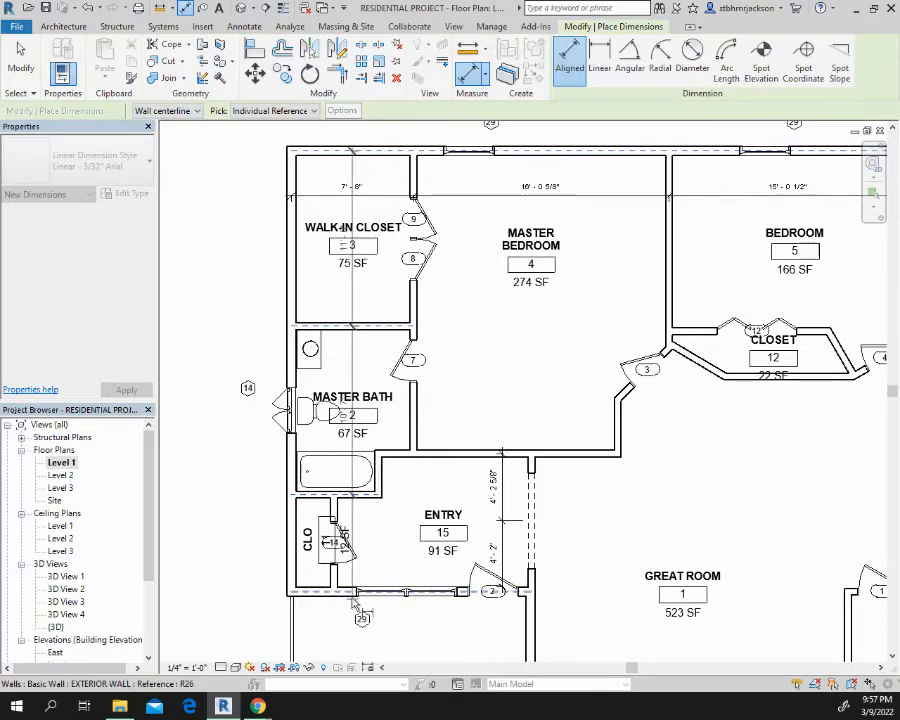
left_click(370, 522)
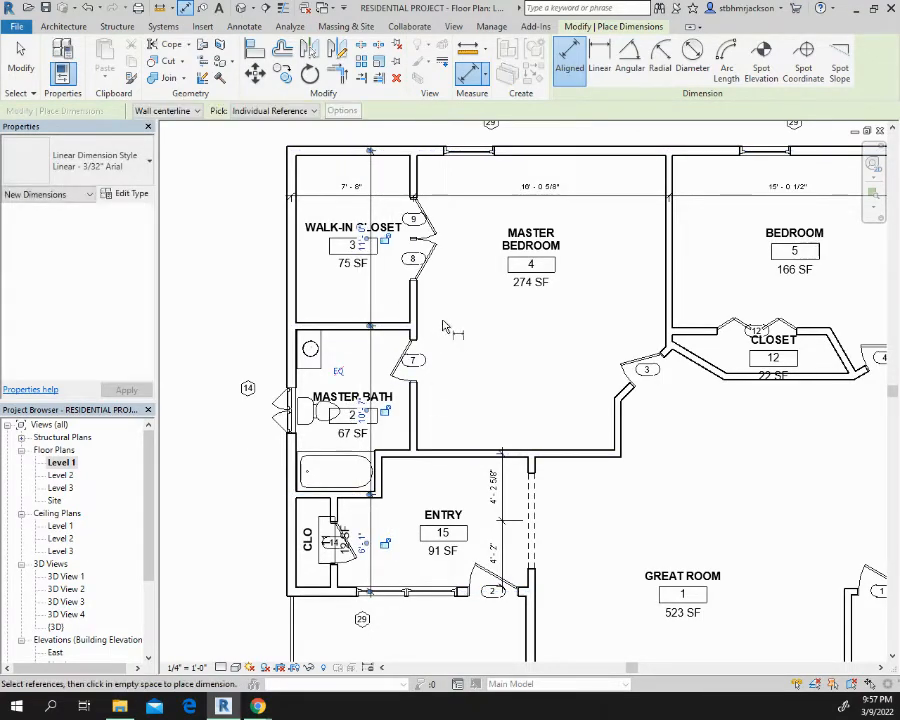
middle_click_drag(452, 347, 343, 473)
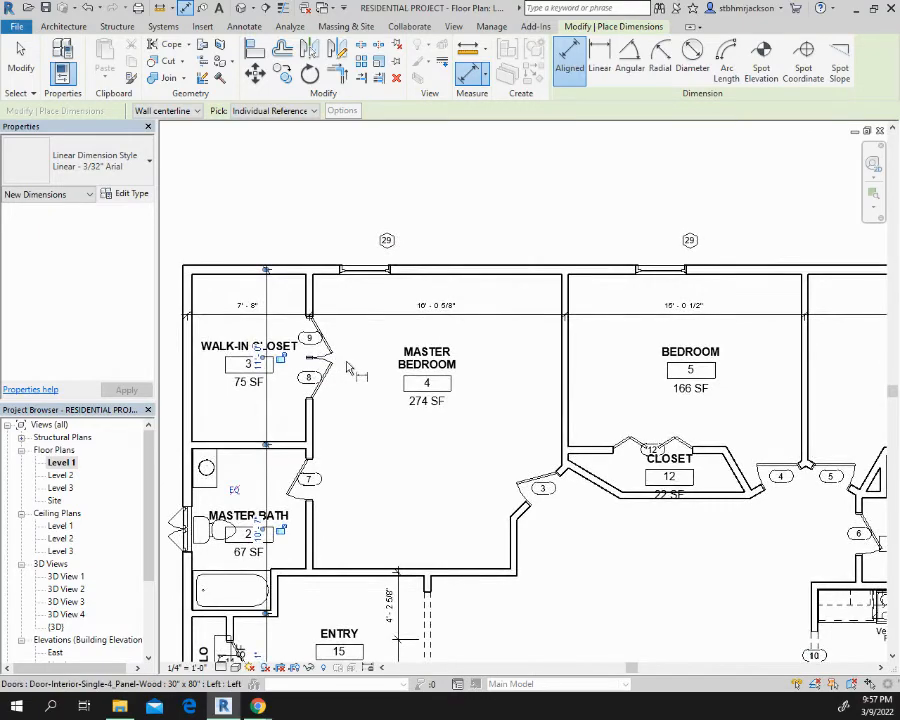
key("Escape")
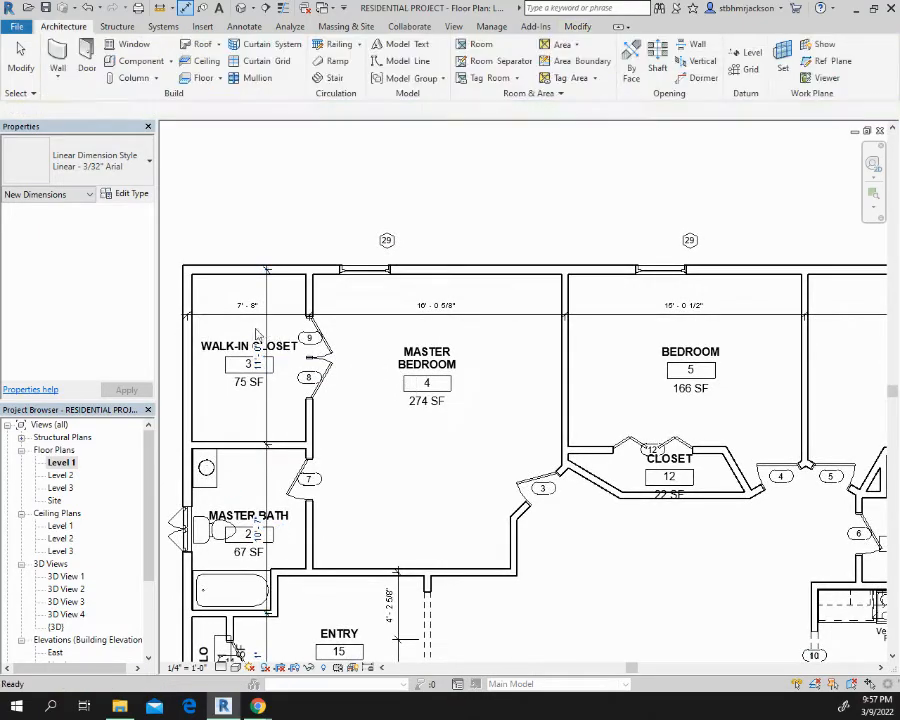
Set the orientation of the walk-in closet's room tag to Vertical
scroll(245, 355, "up", 1)
middle_click_drag(245, 355, 511, 326)
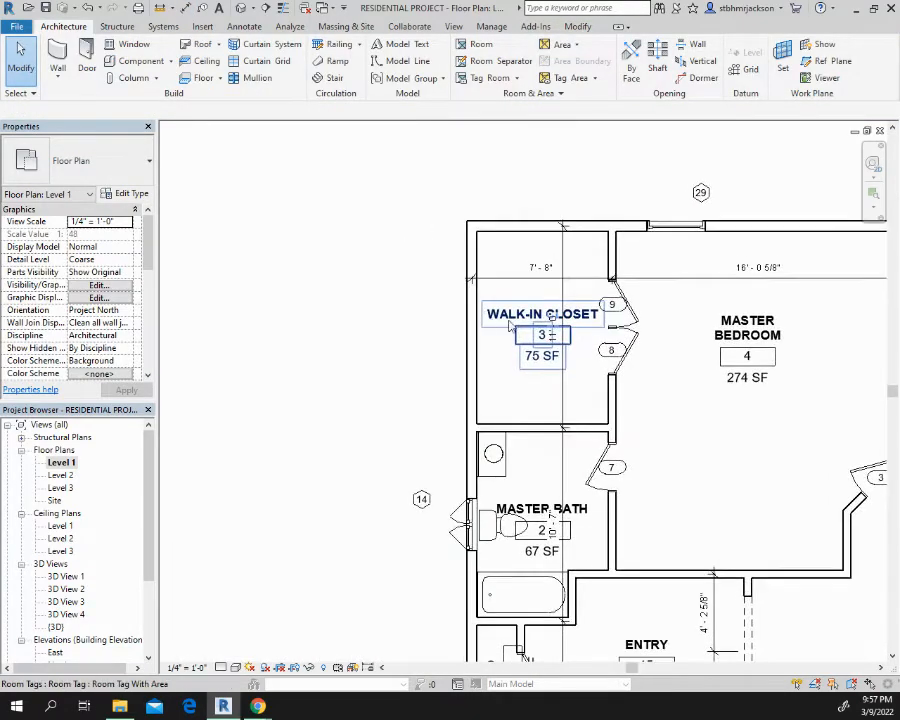
scroll(573, 336, "up", 2)
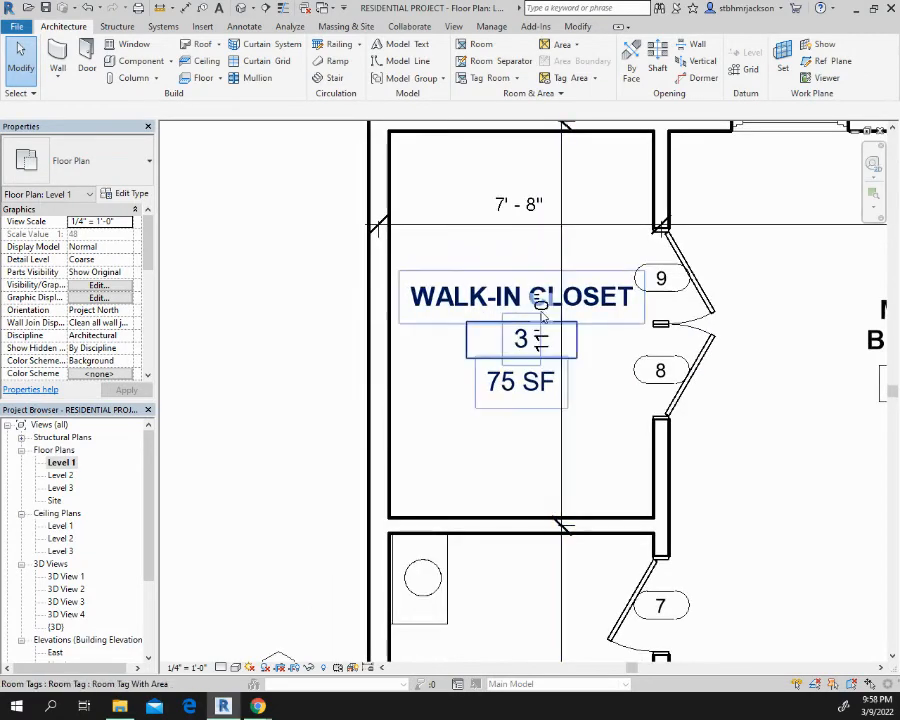
left_click(490, 318)
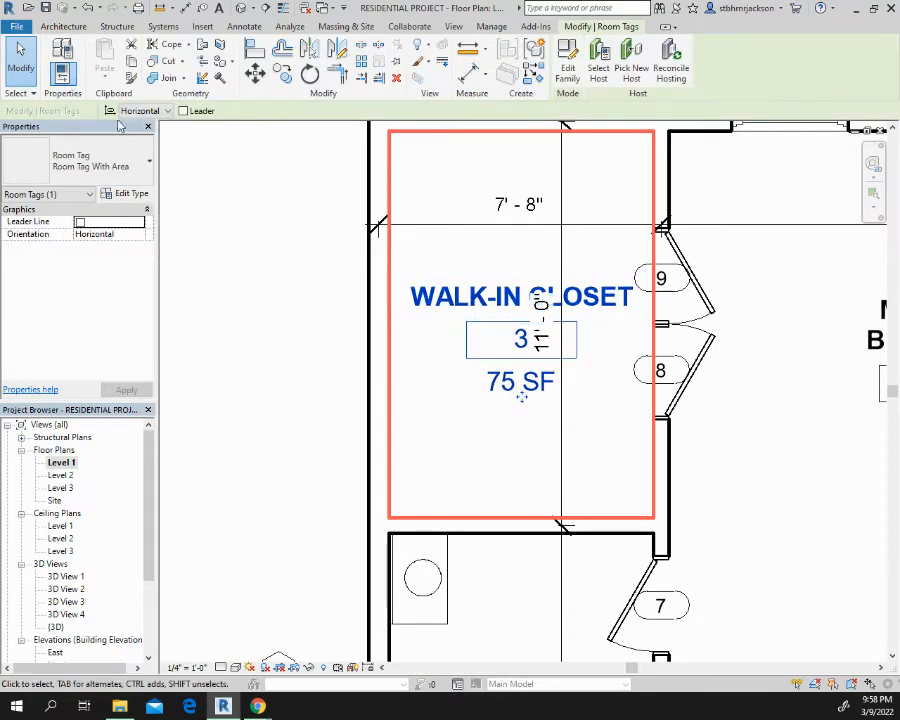
left_click(168, 111)
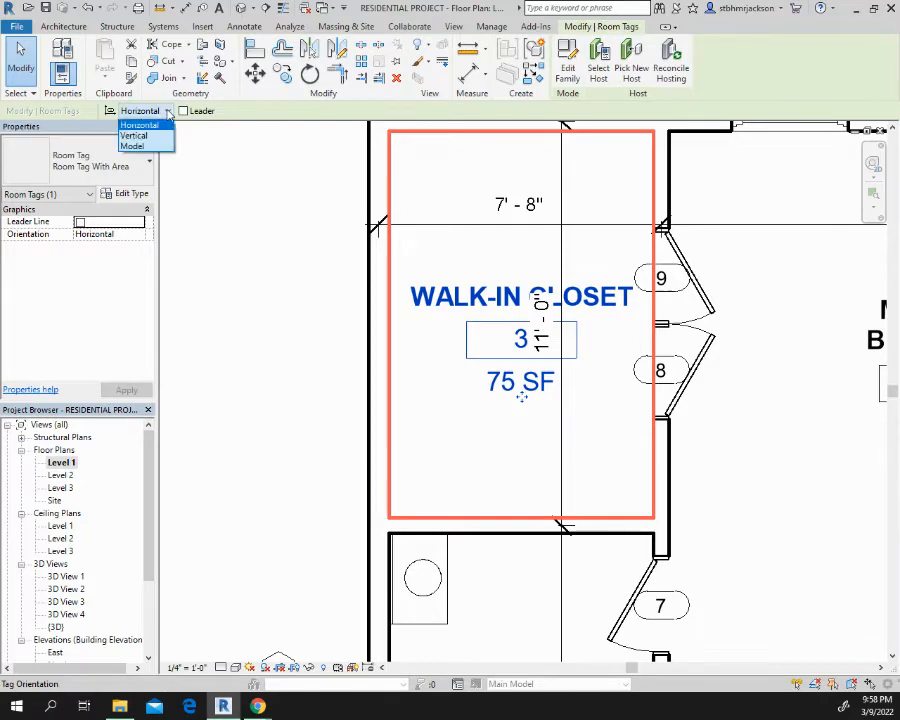
left_click(150, 139)
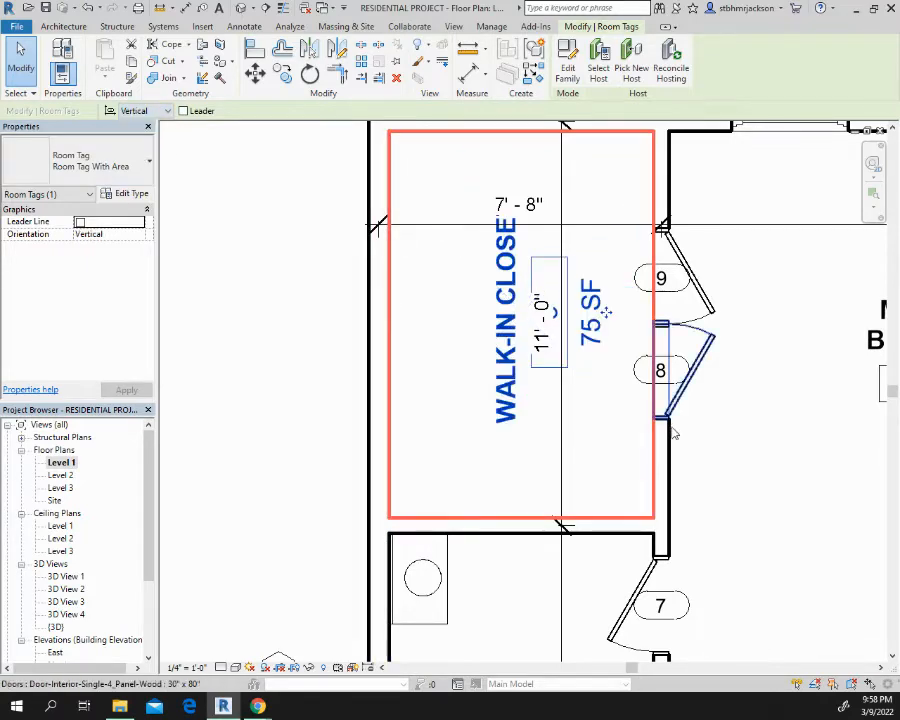
left_click(514, 342)
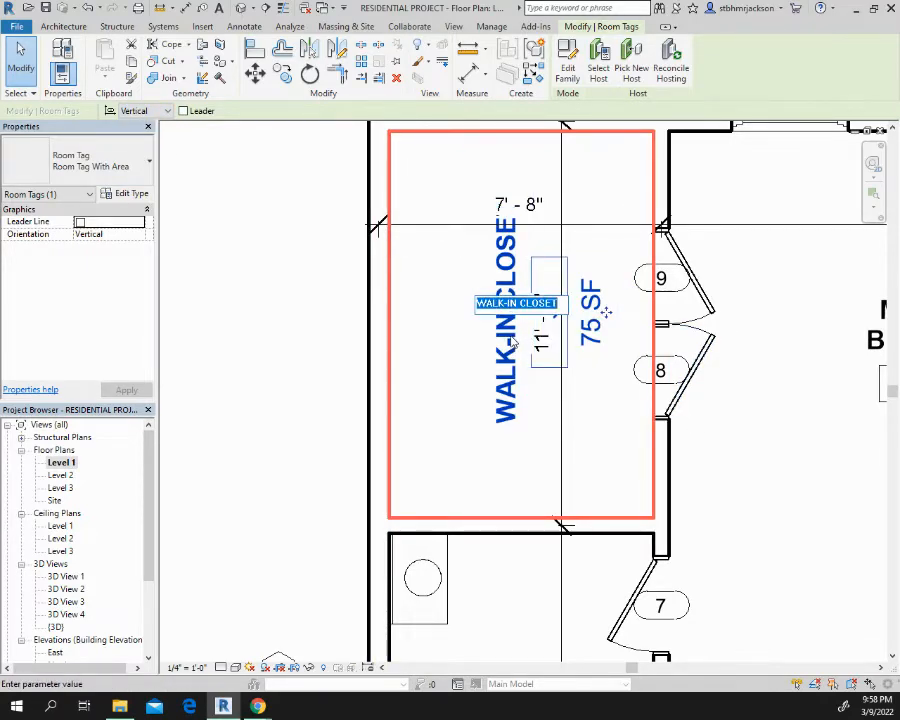
key("Escape")
key("Escape")
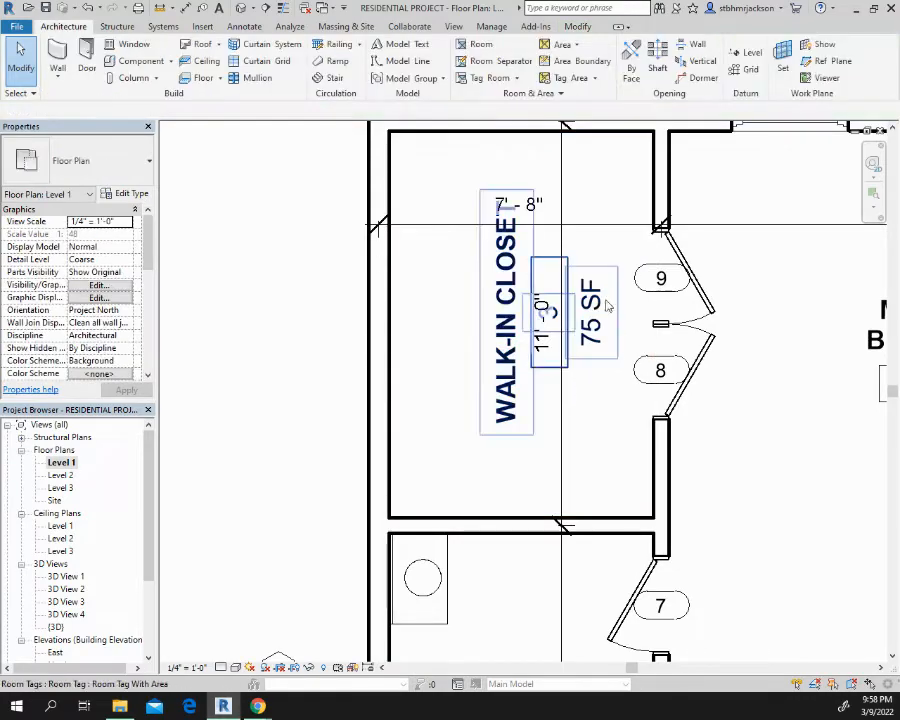
Move the walk-in closet's room tag toward the exterior wall and slightly down, clear of both dimension texts
left_click(595, 305)
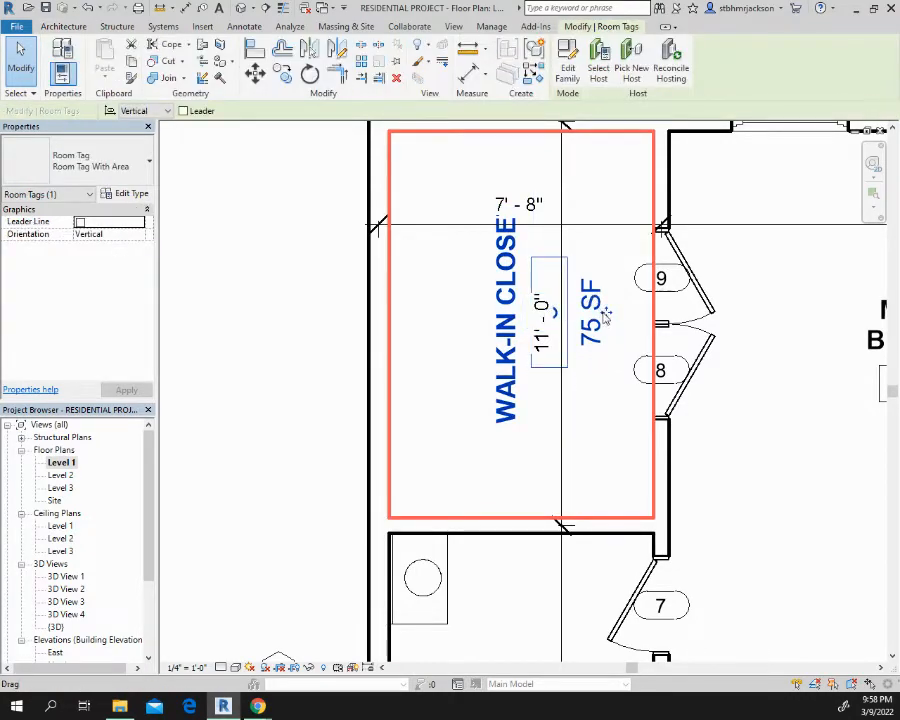
left_click_drag(604, 316, 517, 330)
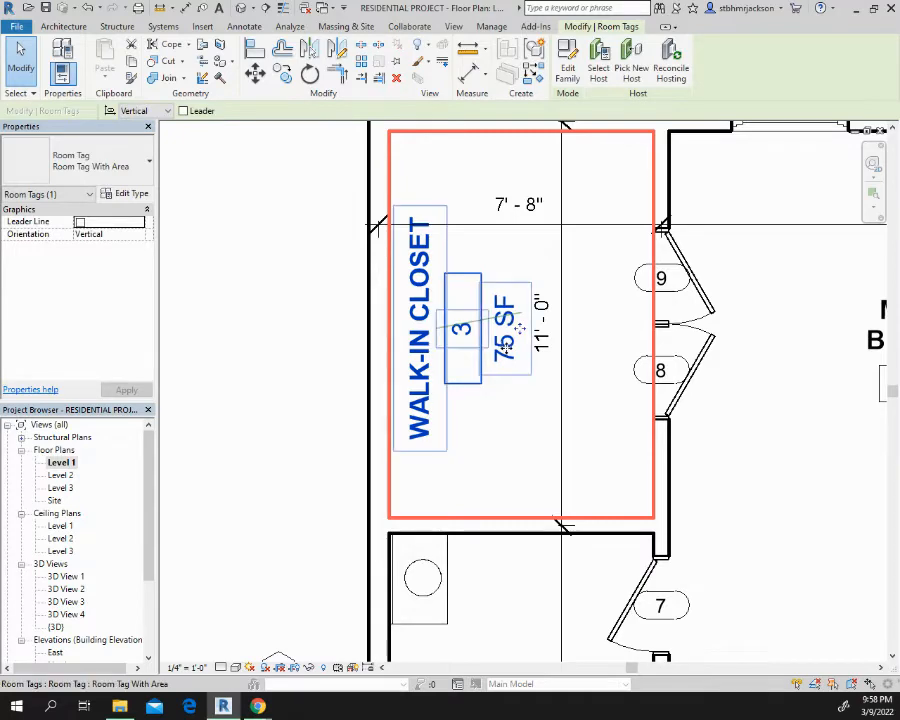
left_click_drag(519, 331, 519, 364)
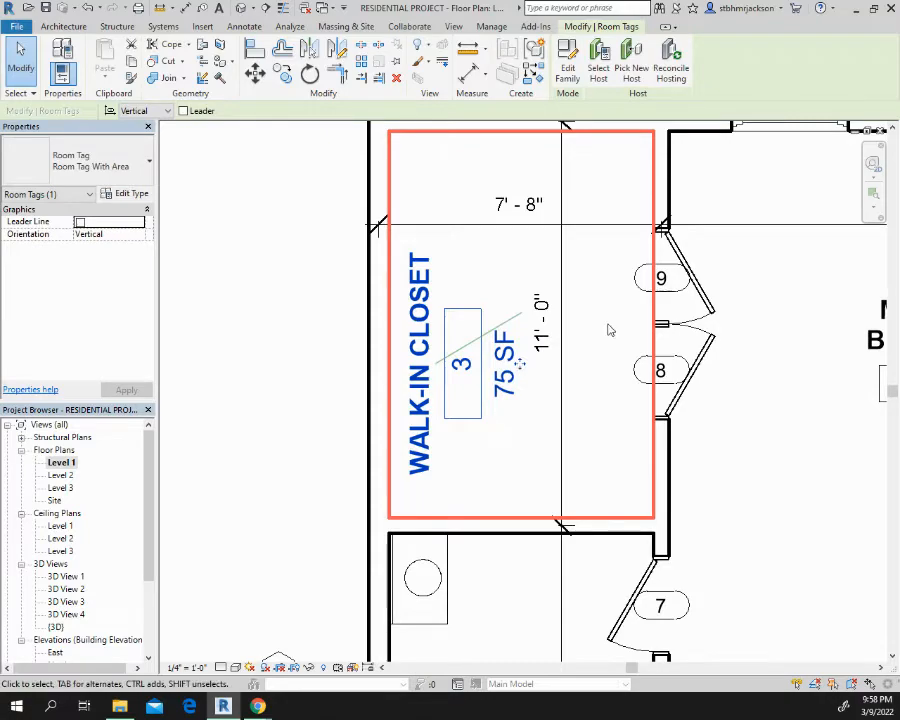
Place a horizontal aligned dimension across the master bath from the exterior wall's centerline to door 7's center reference, above the room name
scroll(612, 343, "down", 3)
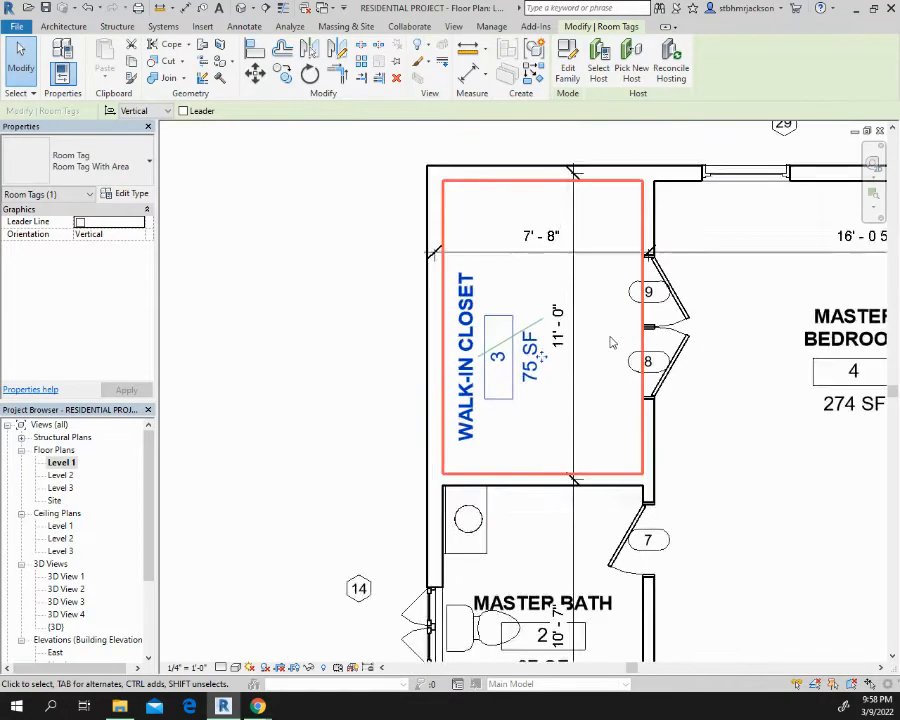
middle_click_drag(640, 365, 345, 305)
scroll(283, 343, "up", 2)
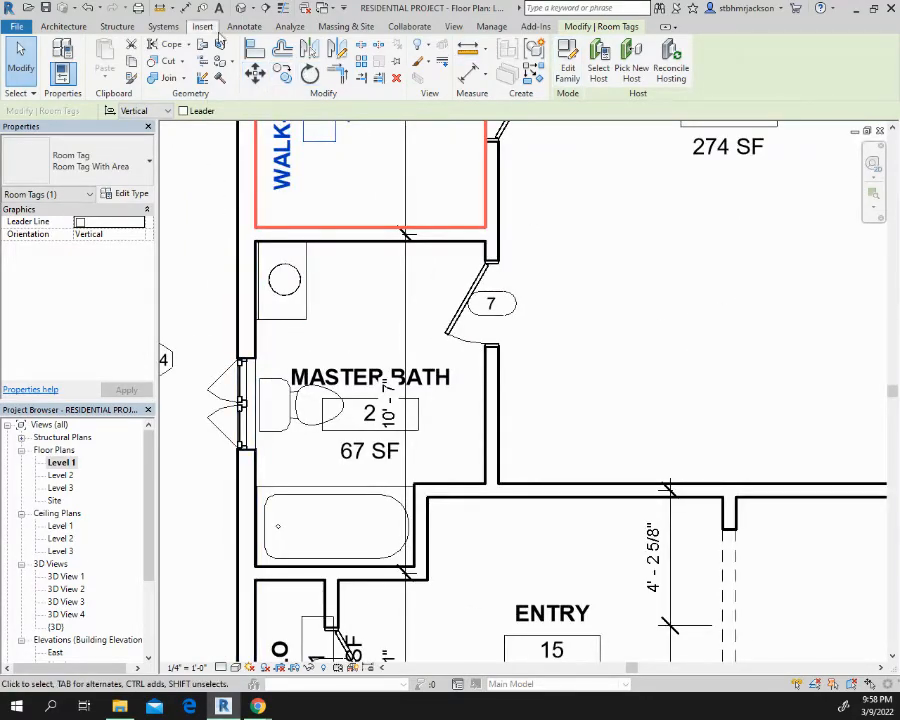
left_click(187, 8)
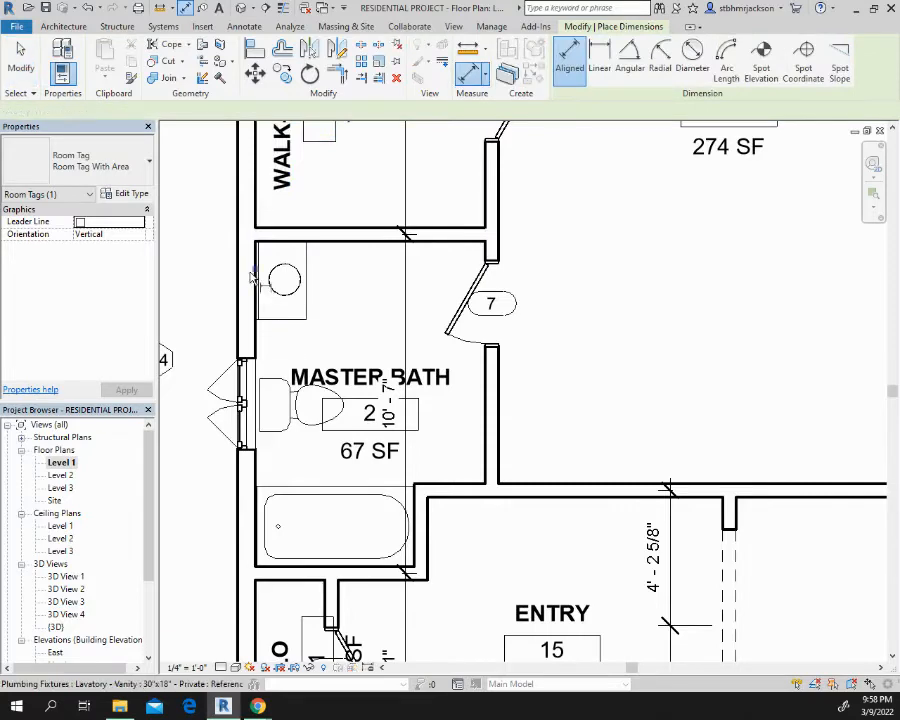
left_click(491, 261)
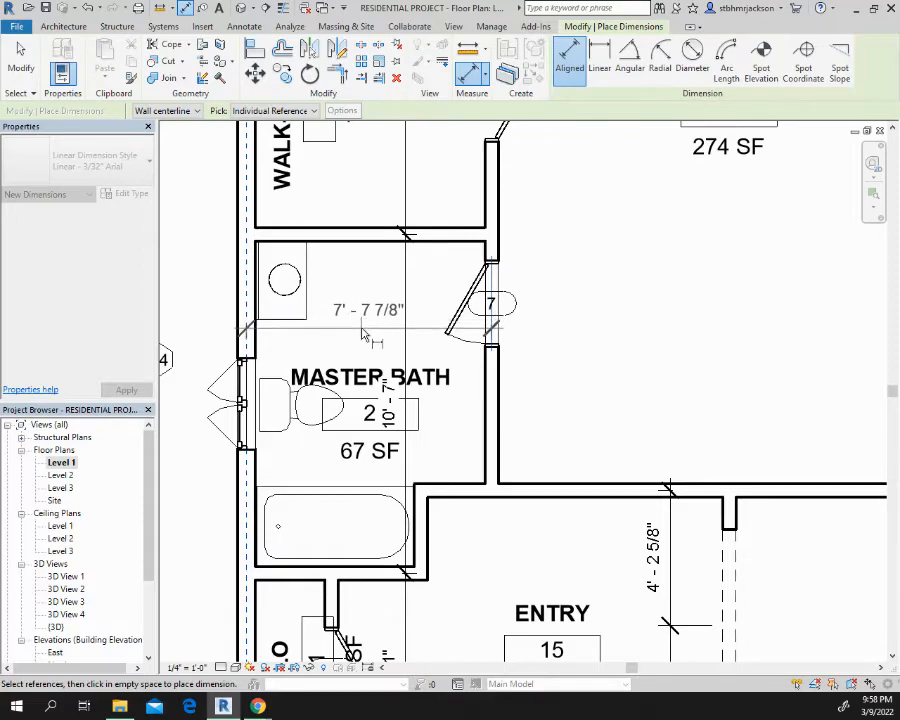
left_click(363, 333)
middle_click_drag(556, 336, 316, 326)
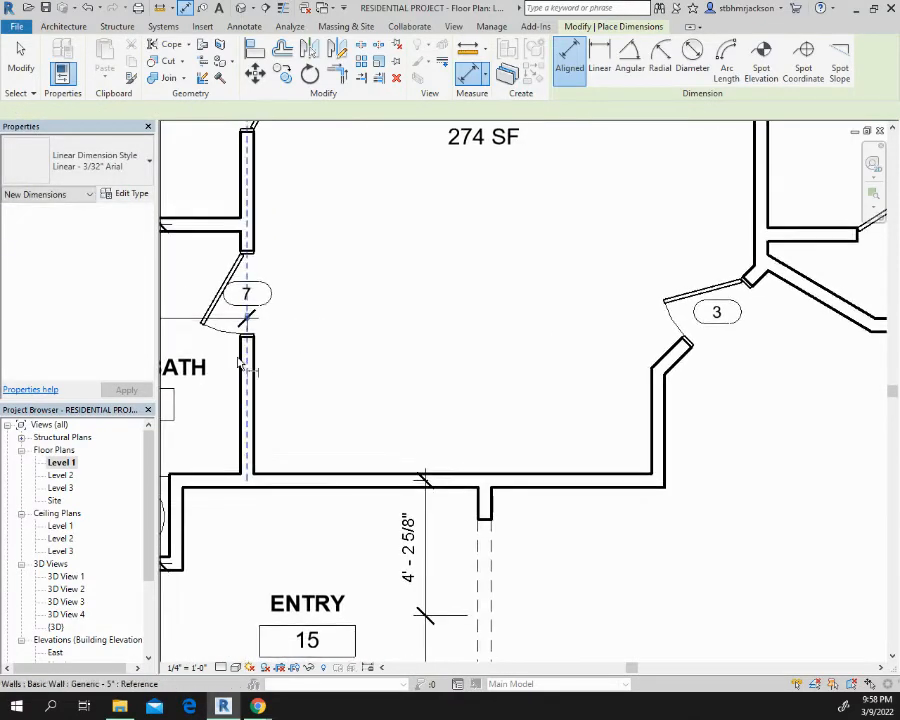
Place a horizontal aligned dimension across the master bedroom from door 7's wall centerline to the short wall by door 3, in line with the master bath dimension
left_click(245, 367)
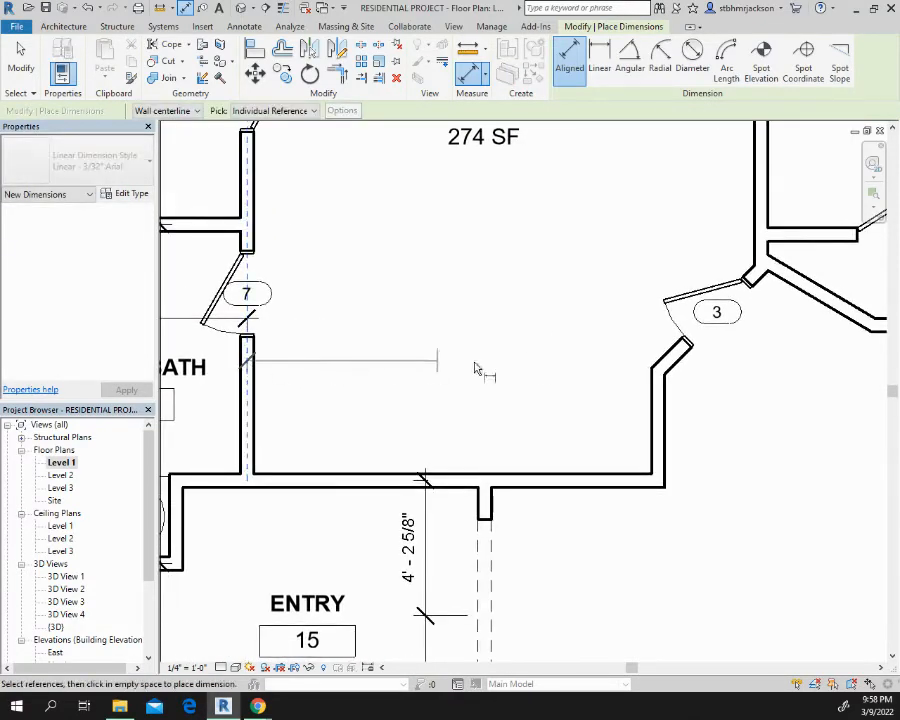
left_click(655, 388)
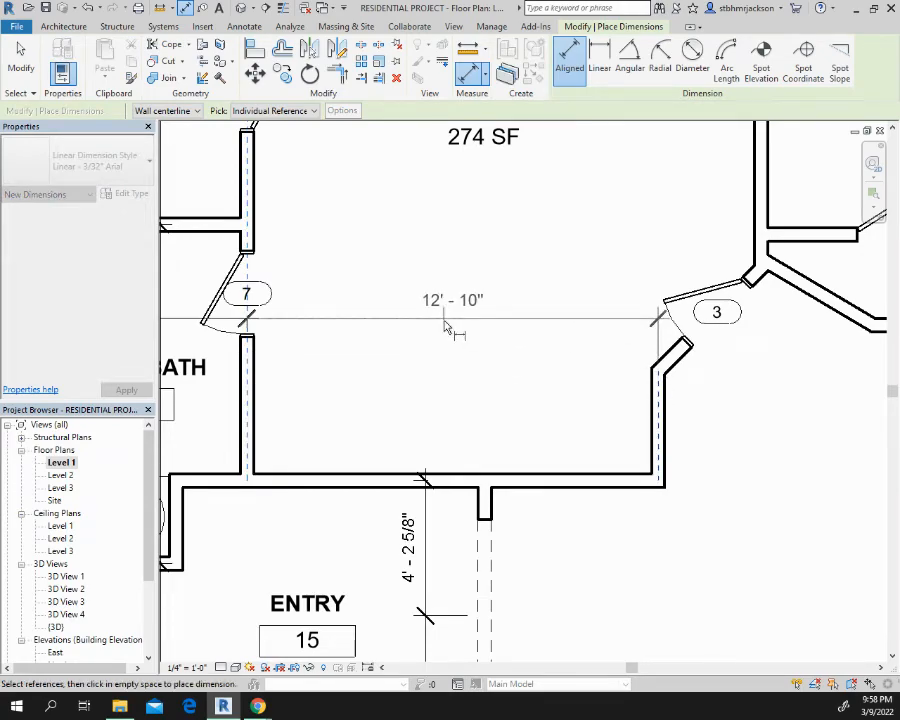
left_click(455, 330)
middle_click_drag(607, 288, 264, 489)
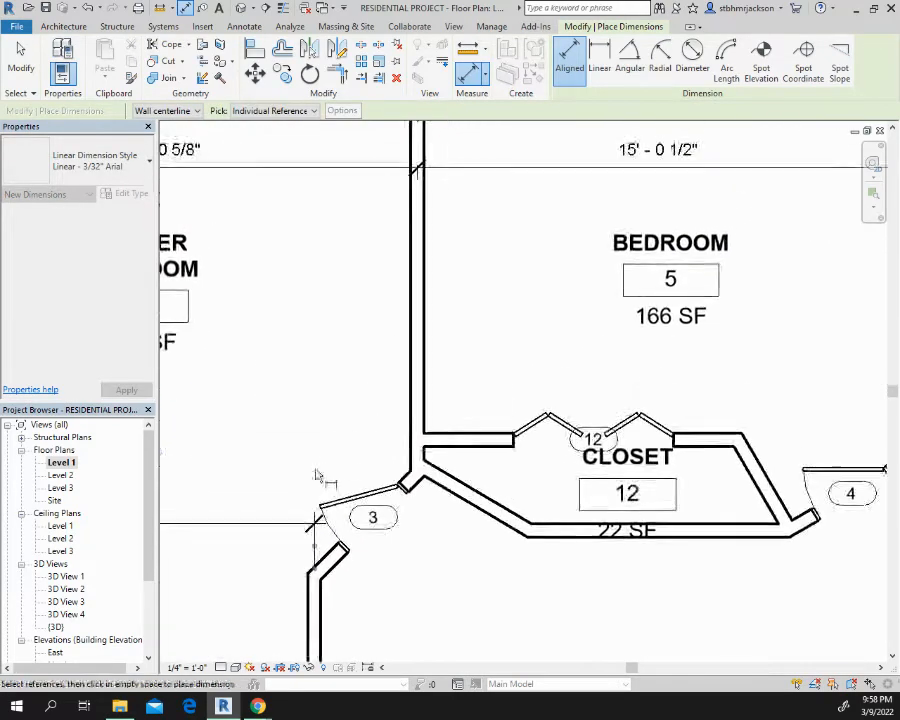
middle_click_drag(470, 430, 333, 353)
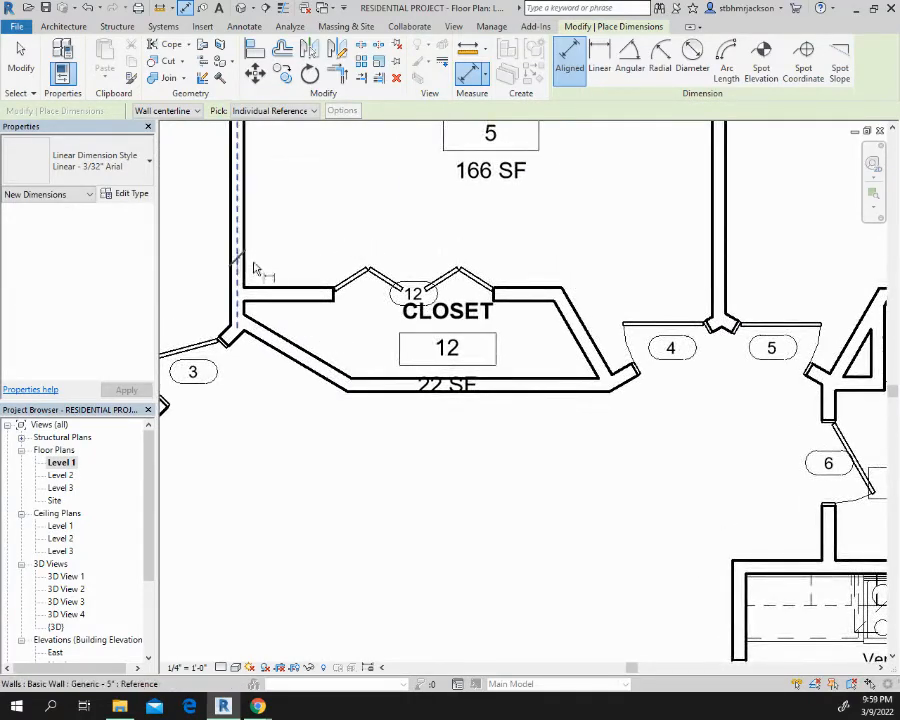
left_click(254, 268)
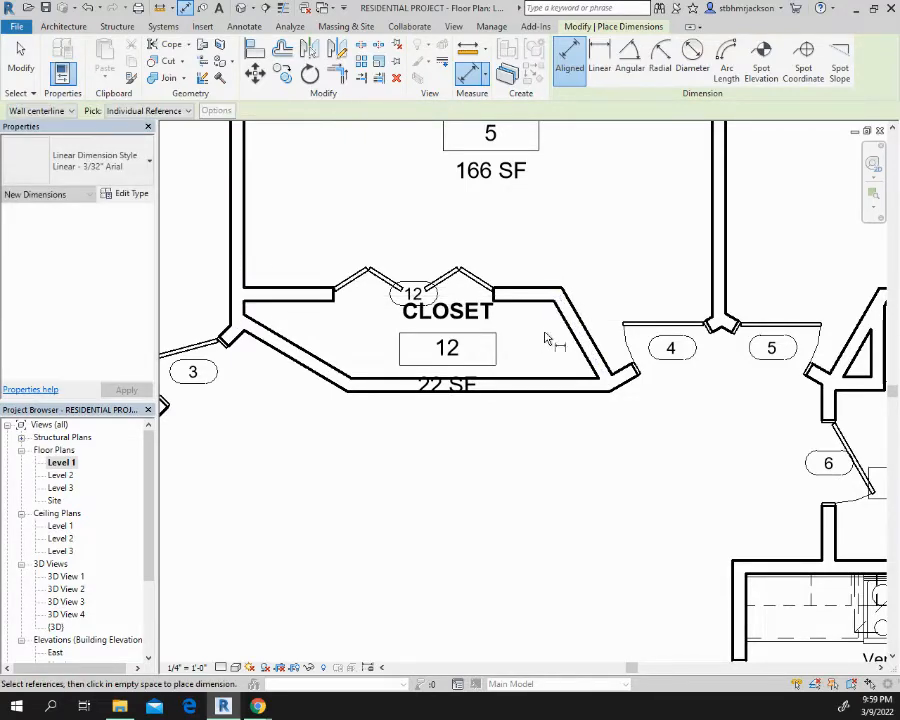
left_click(580, 333)
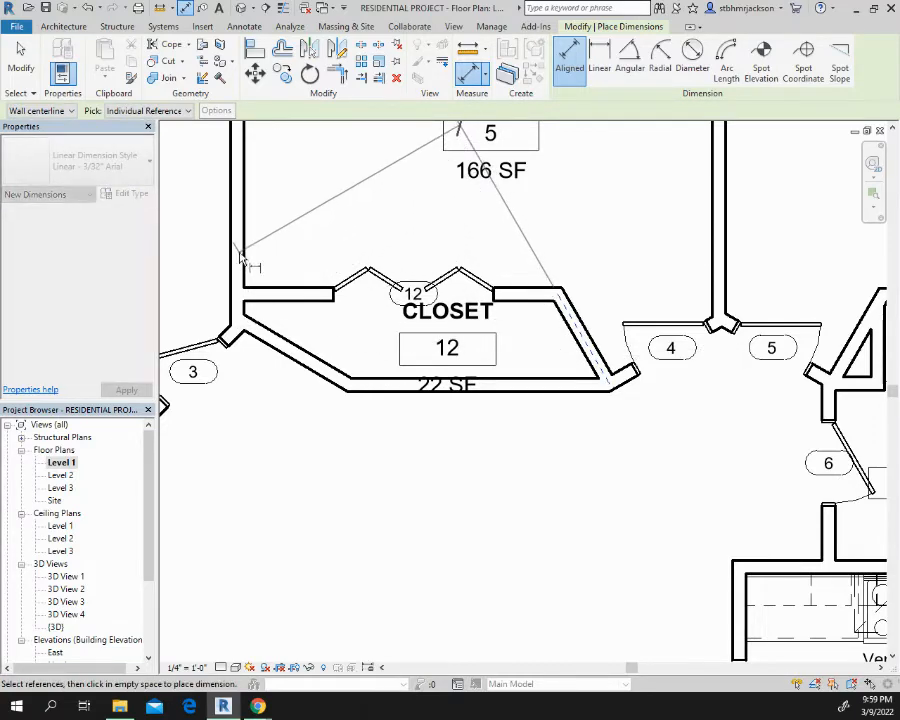
key("Escape")
key("Escape")
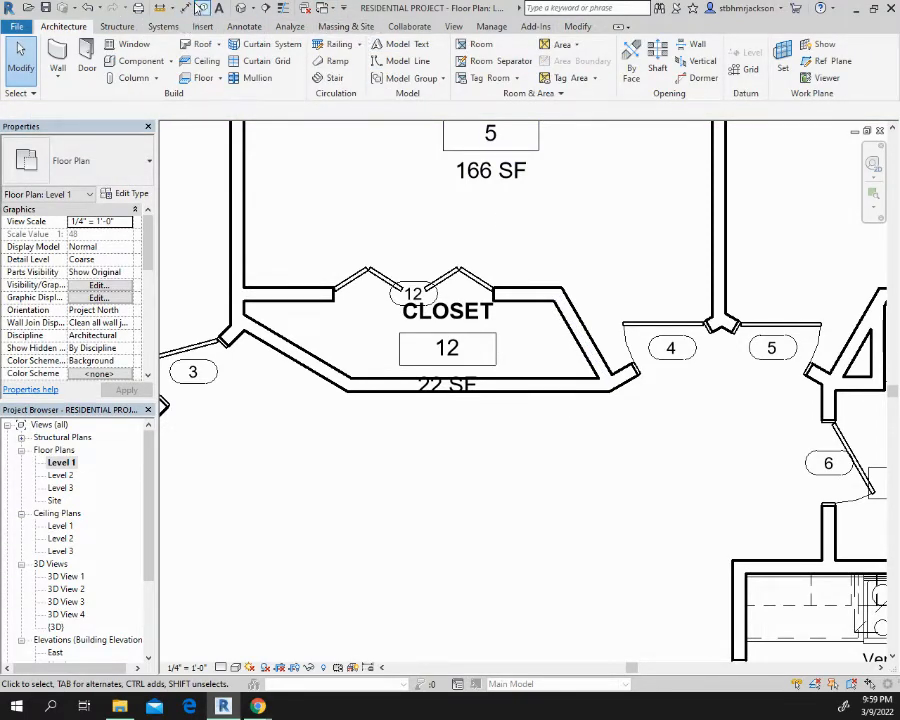
left_click(218, 10)
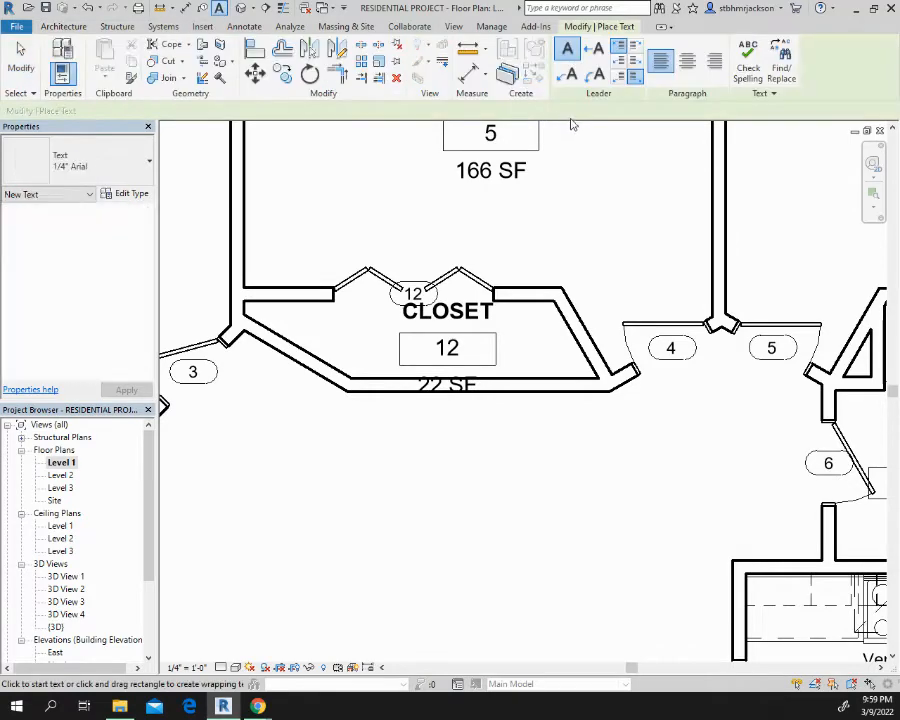
left_click(488, 79)
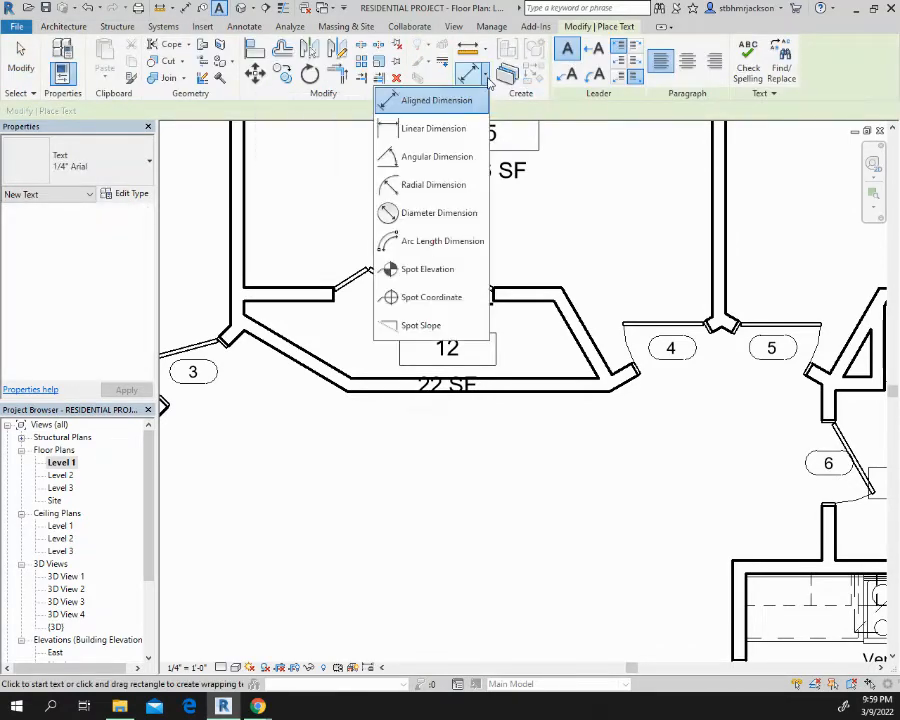
left_click(432, 128)
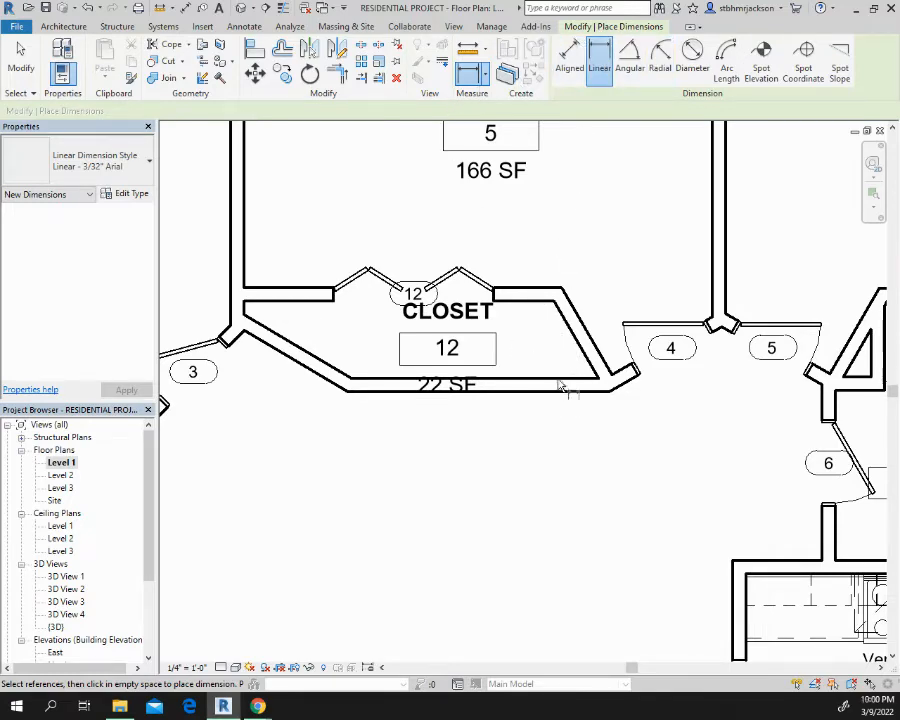
left_click(568, 65)
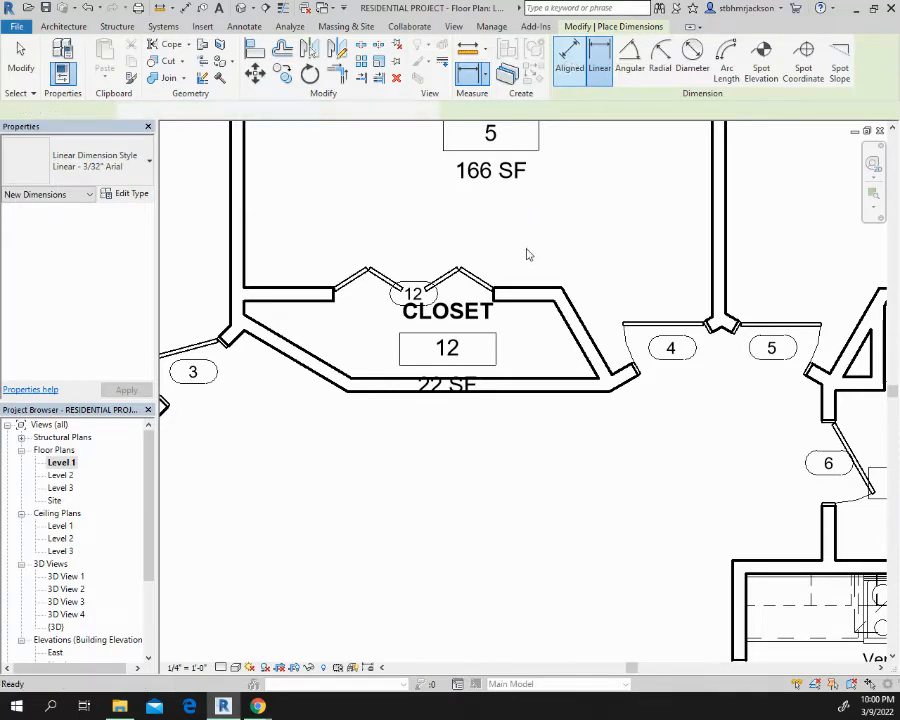
left_click(548, 389)
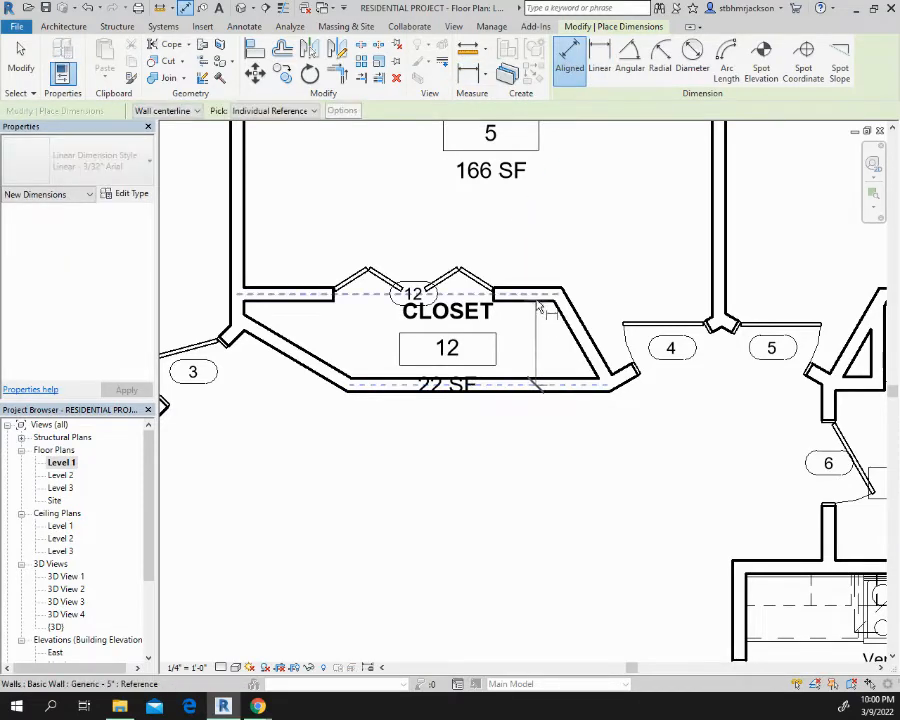
left_click(575, 300)
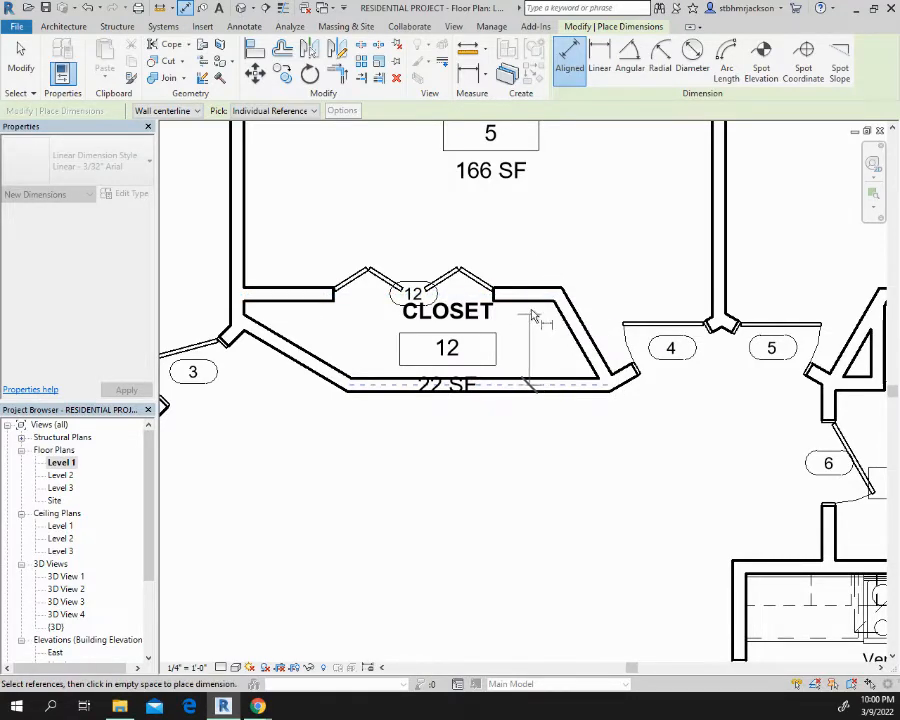
key("Escape")
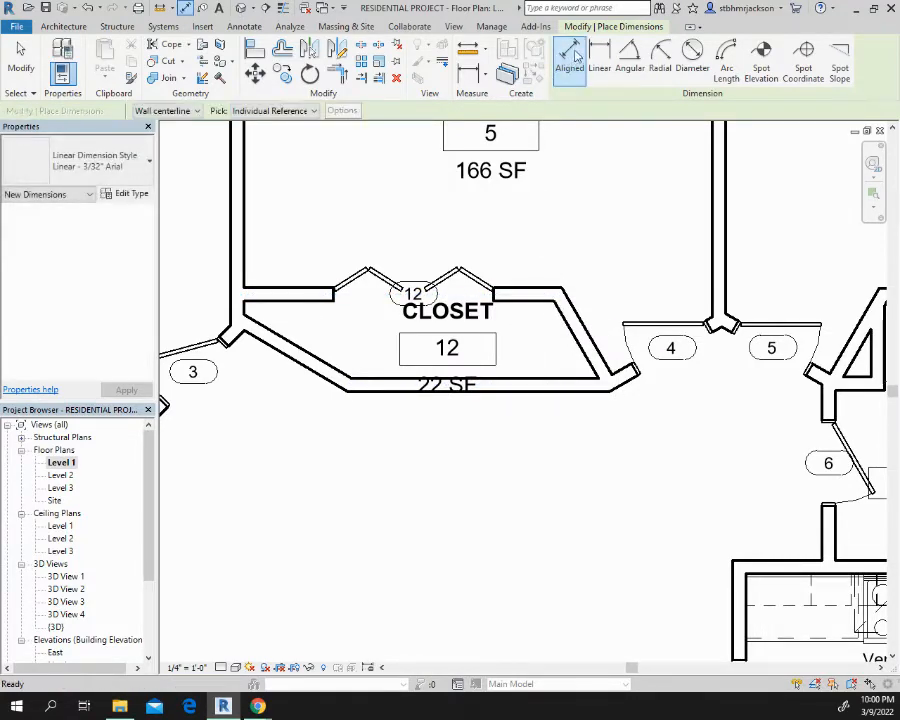
Place a vertical aligned dimension inside closet 12 between its back and front wall centerlines, beside the room tag
left_click(530, 386)
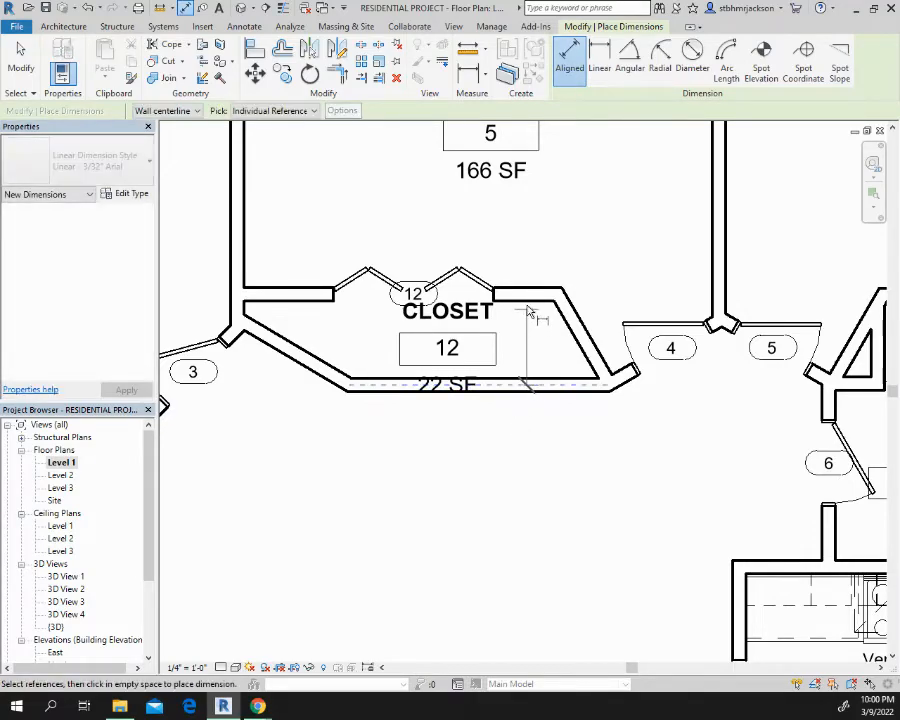
left_click(528, 300)
left_click(533, 342)
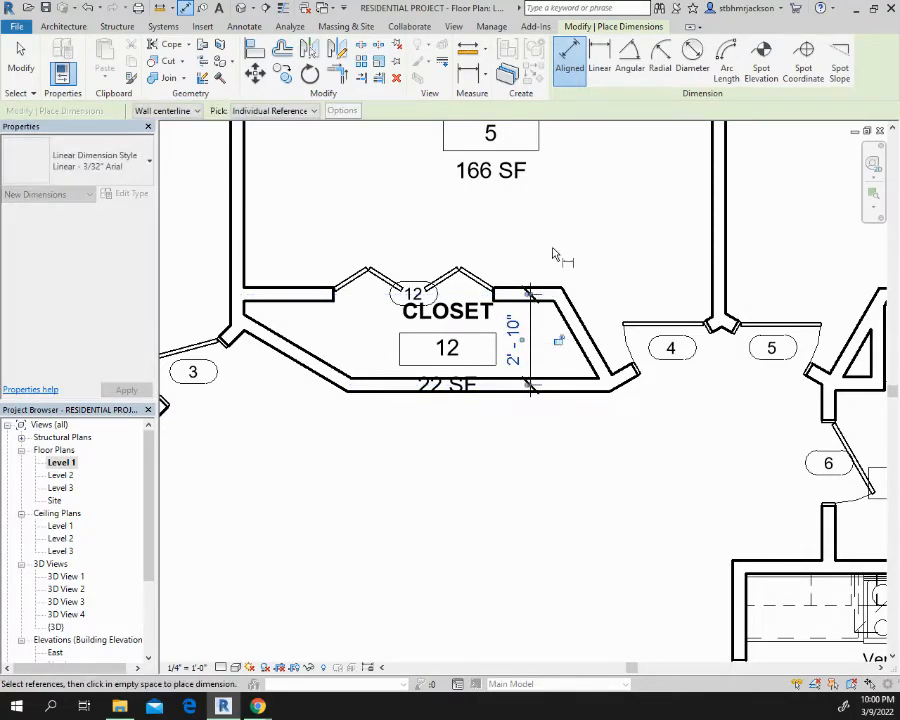
Place a vertical aligned dimension in bedroom 5 from the closet's front wall to the exterior wall, lined up with the closet dimension
middle_click_drag(556, 256, 447, 454)
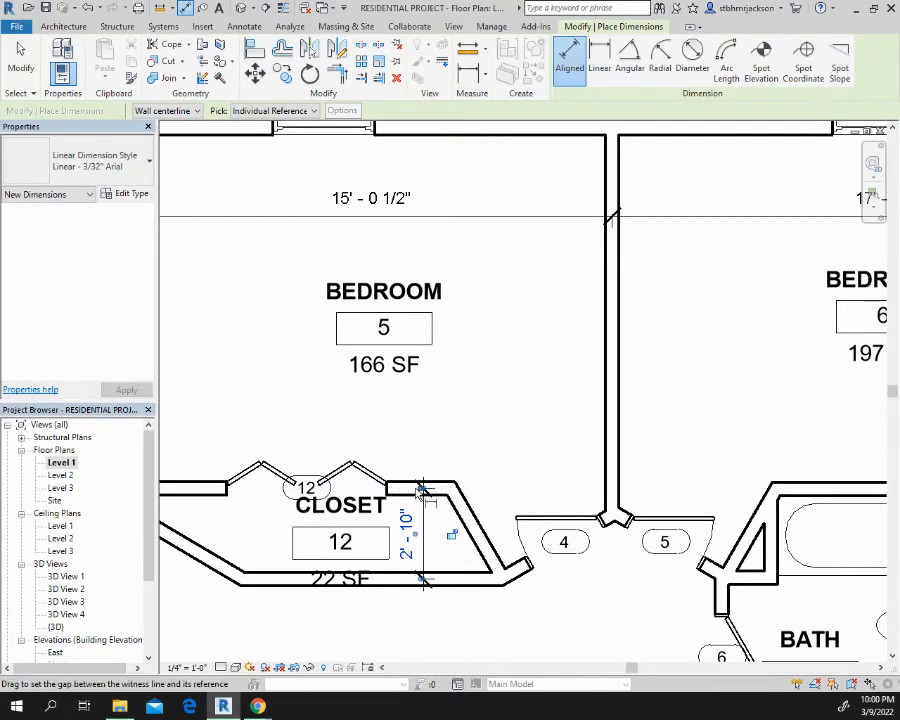
left_click(422, 488)
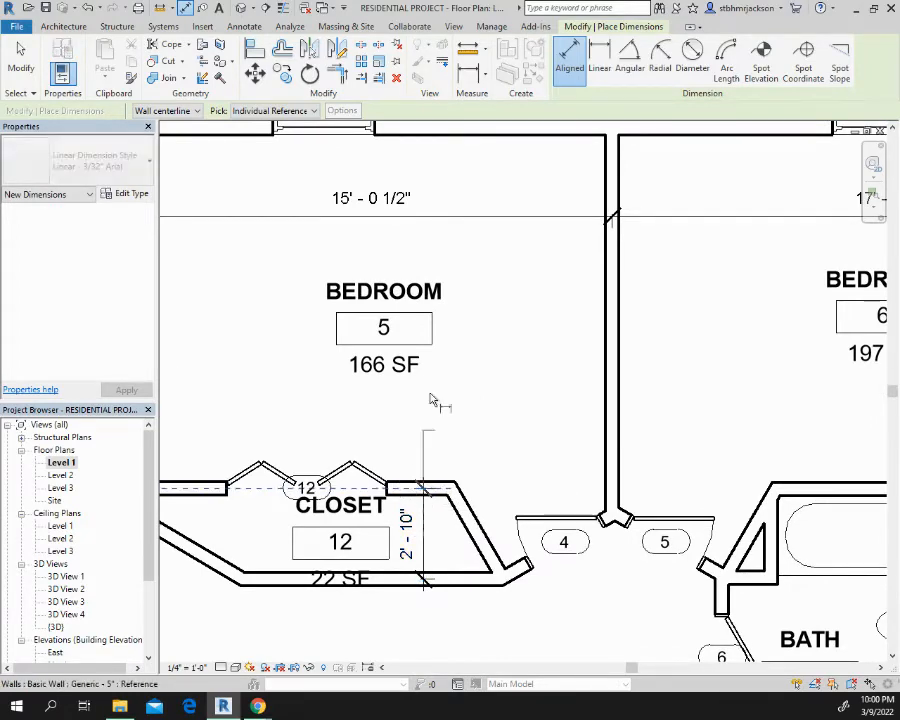
left_click(463, 140)
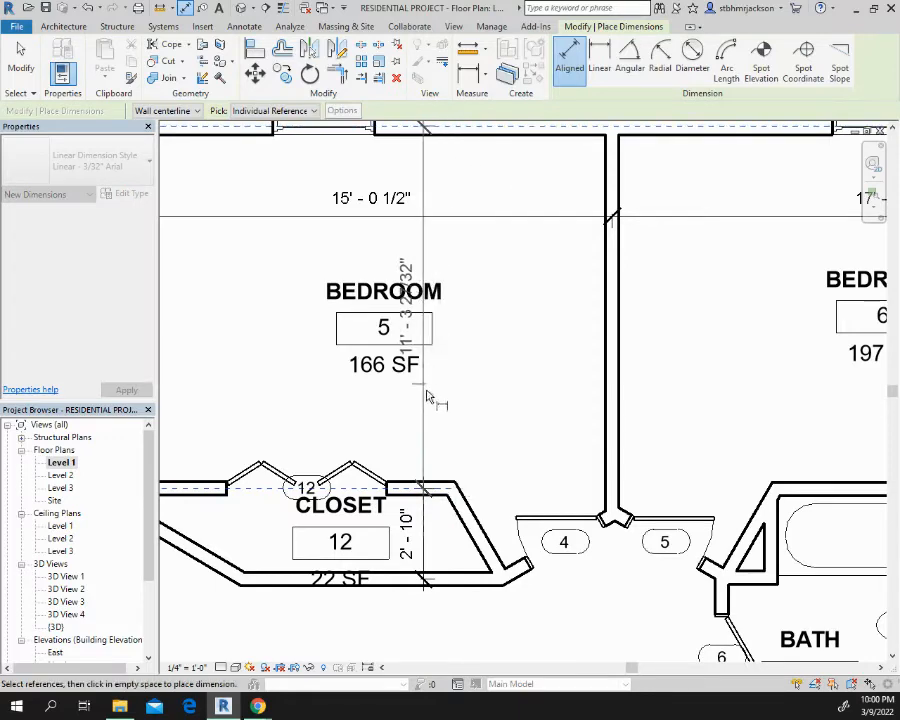
left_click(422, 452)
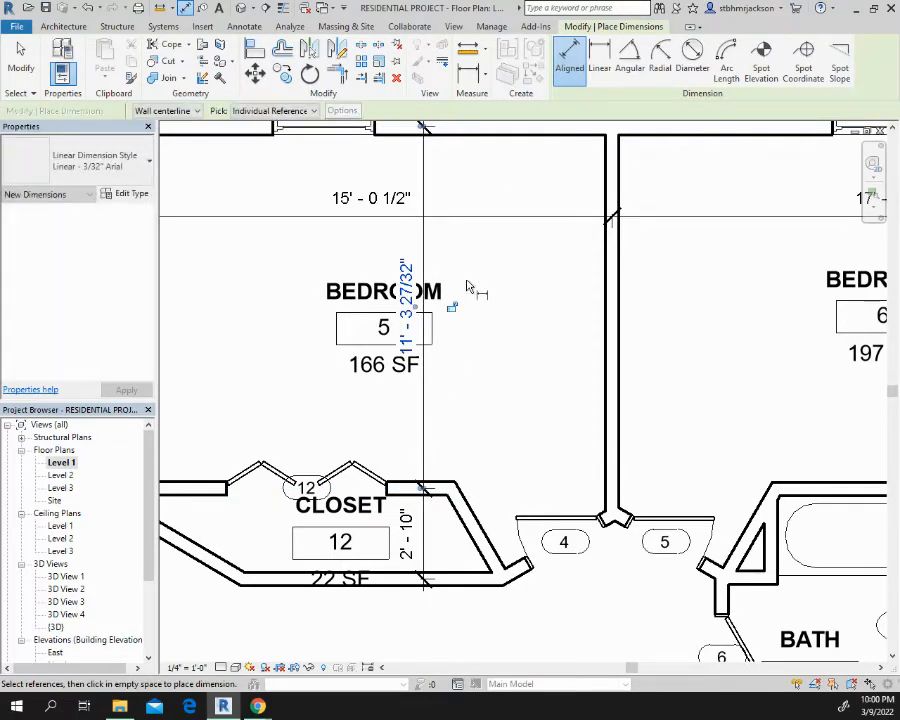
key("Escape")
key("Escape")
key("Escape")
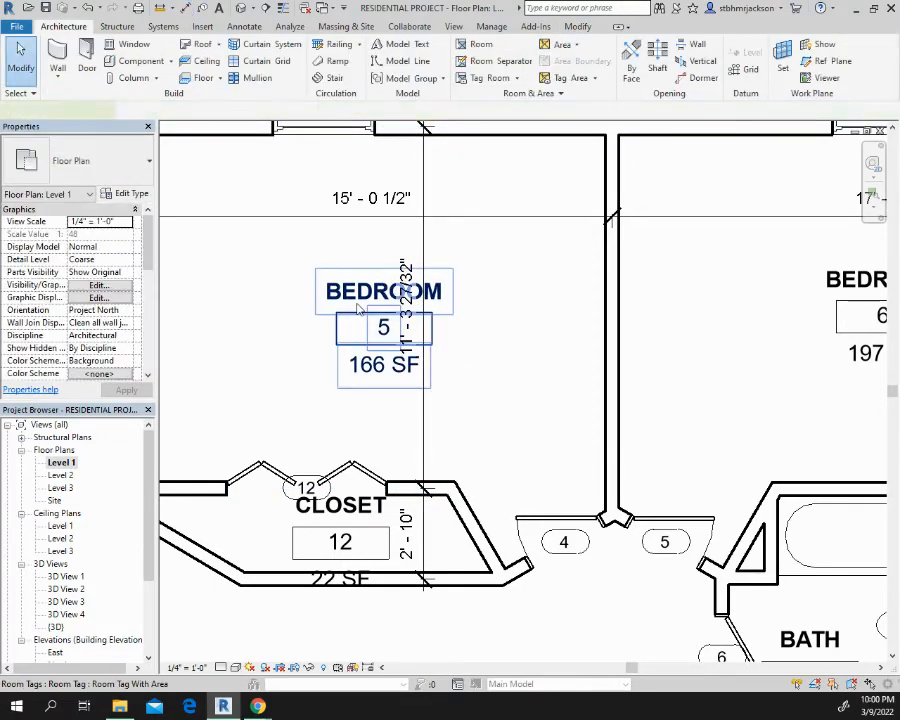
Move bedroom 5's room tag sideways, clear of the new vertical dimension
left_click(363, 383)
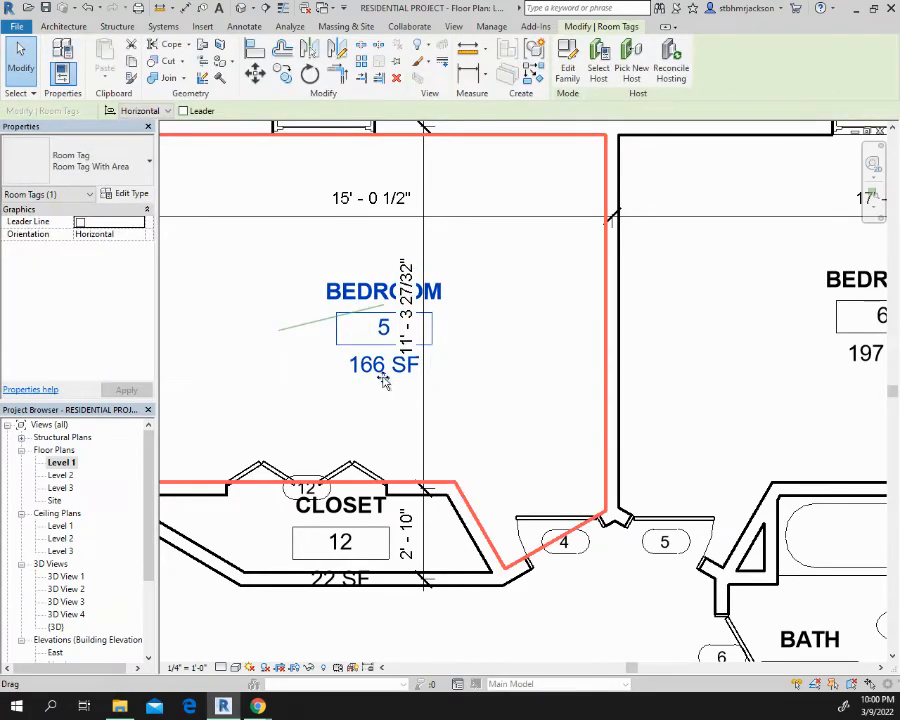
left_click_drag(384, 382, 281, 365)
middle_click_drag(576, 302, 318, 294)
left_click(680, 278)
middle_click_drag(680, 278, 679, 338)
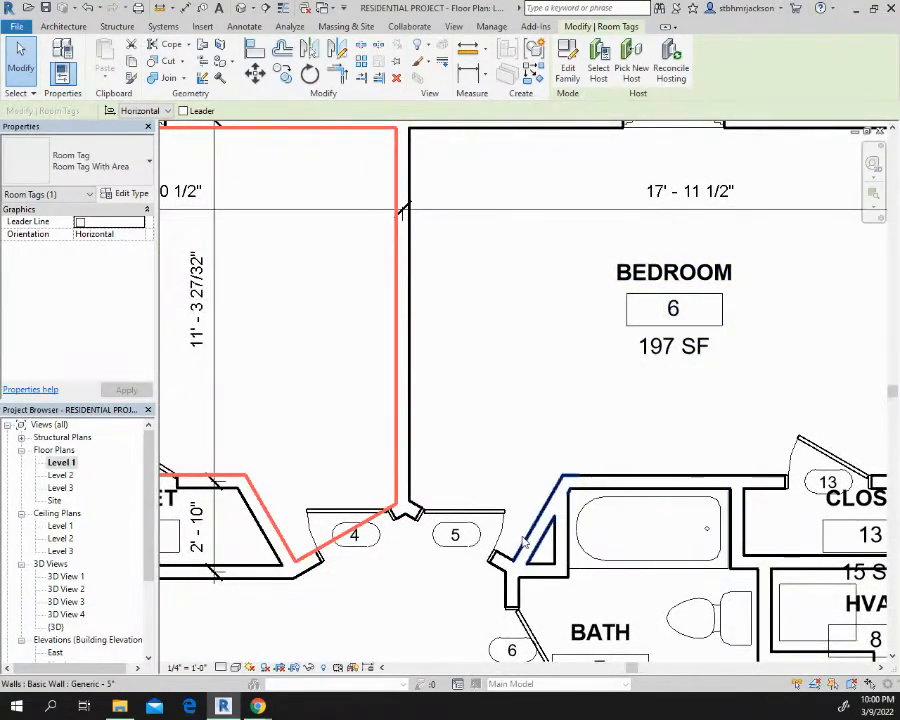
Place an angular dimension inside closet 12 between its back wall and the angled wall near door 4
middle_click_drag(529, 505, 667, 227)
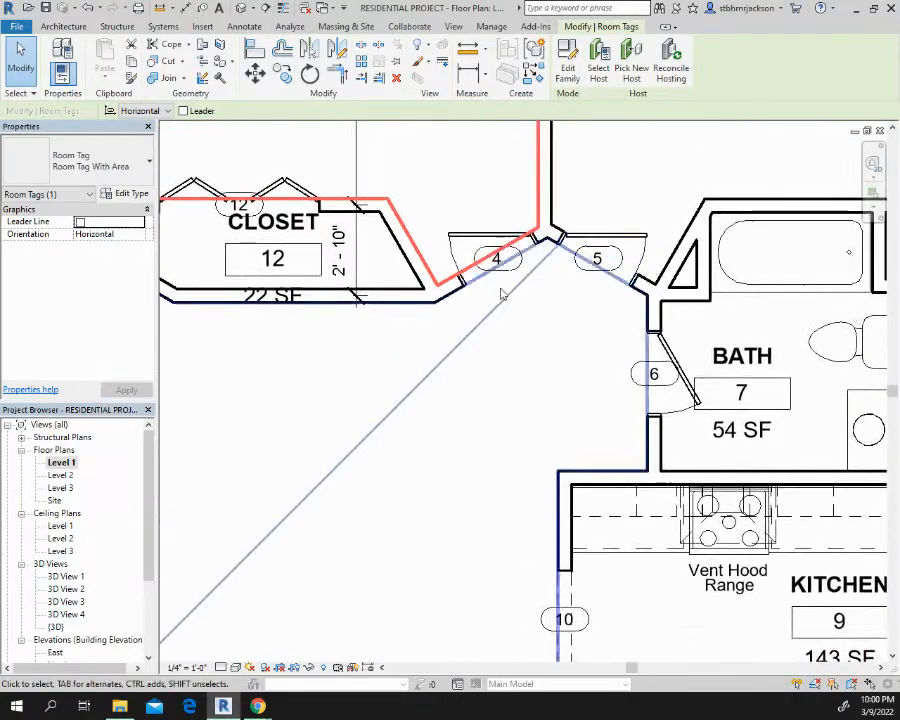
left_click(187, 8)
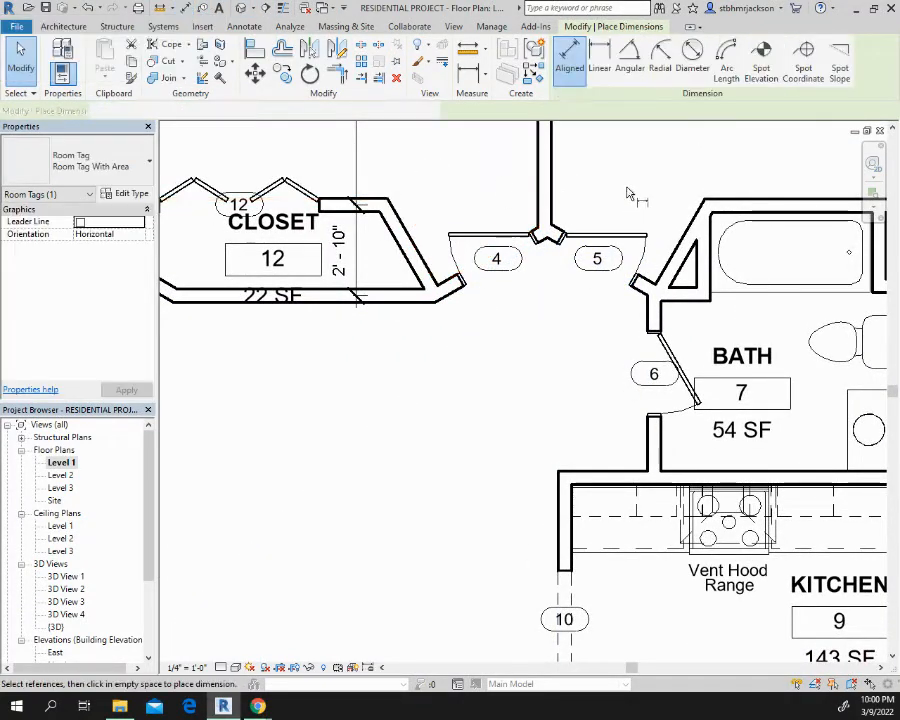
left_click(630, 58)
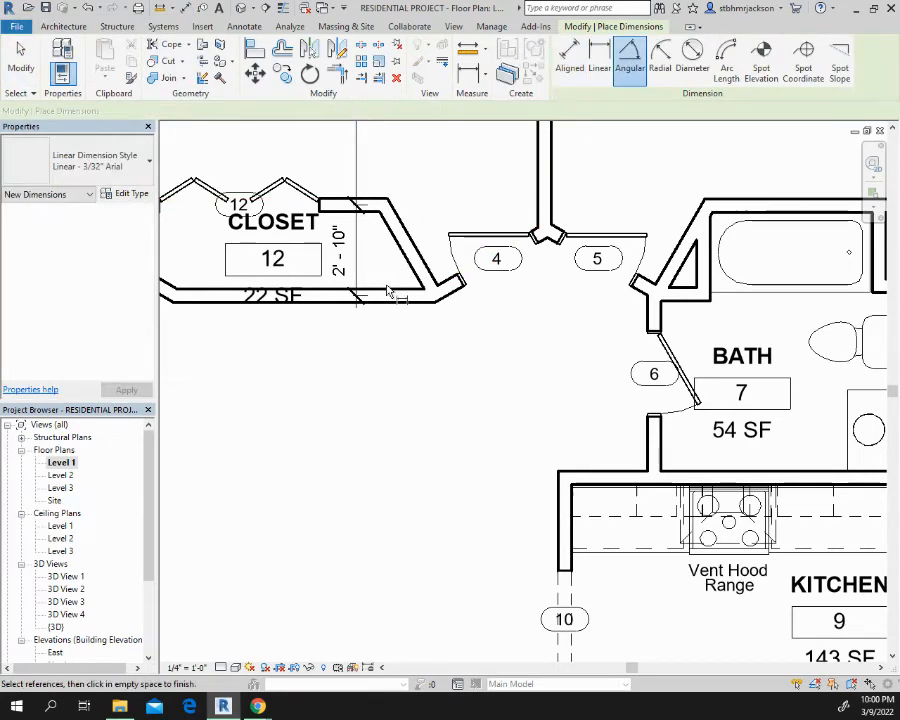
left_click(405, 247)
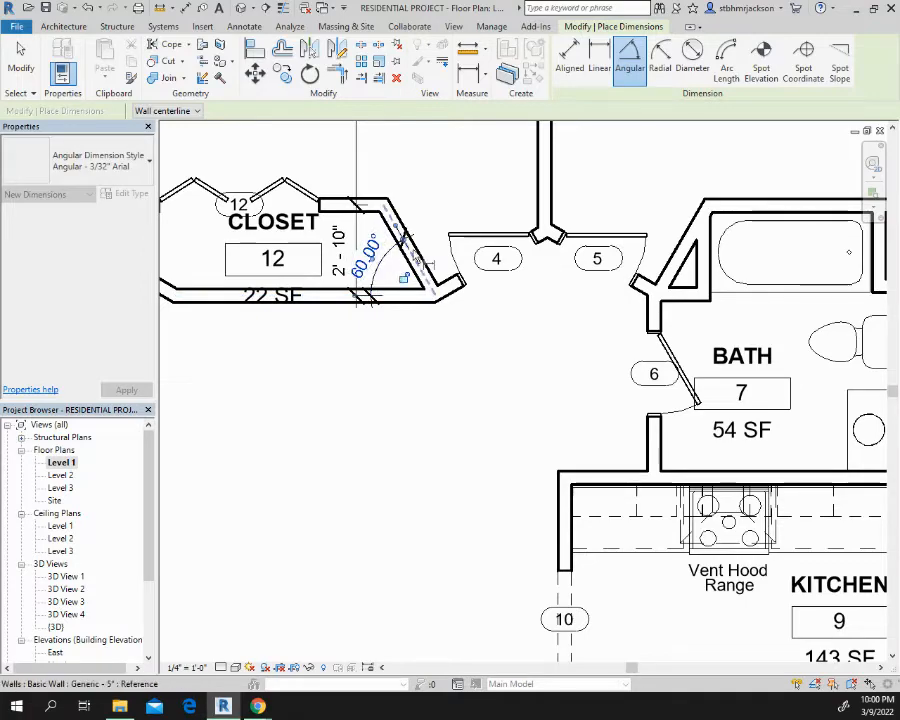
Place an angular dimension inside closet 12 between its front wall and the sloped wall near door 3
middle_click_drag(503, 261, 812, 340)
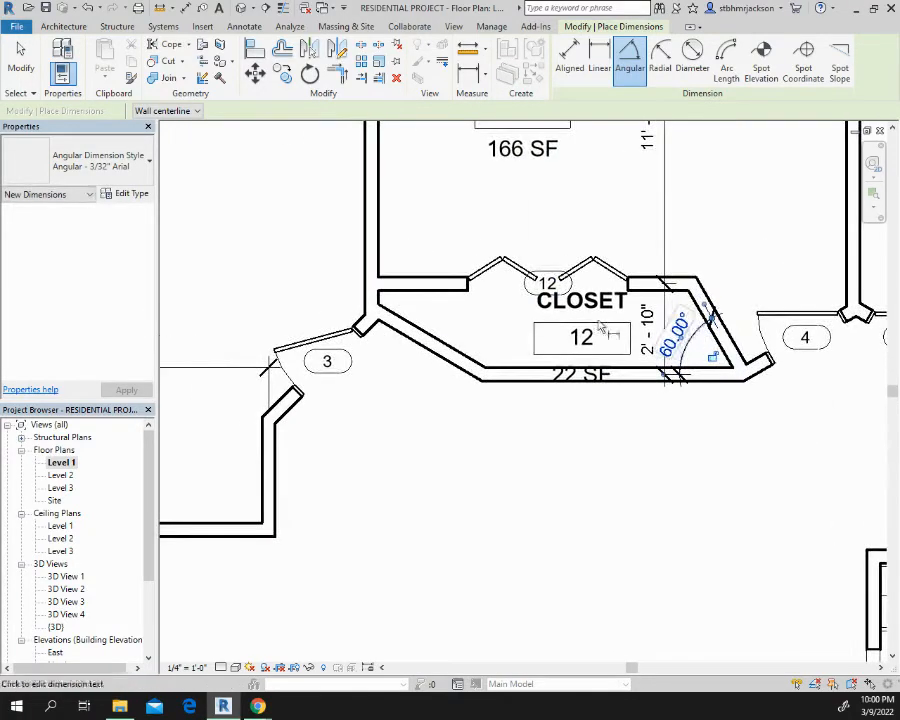
left_click(424, 323)
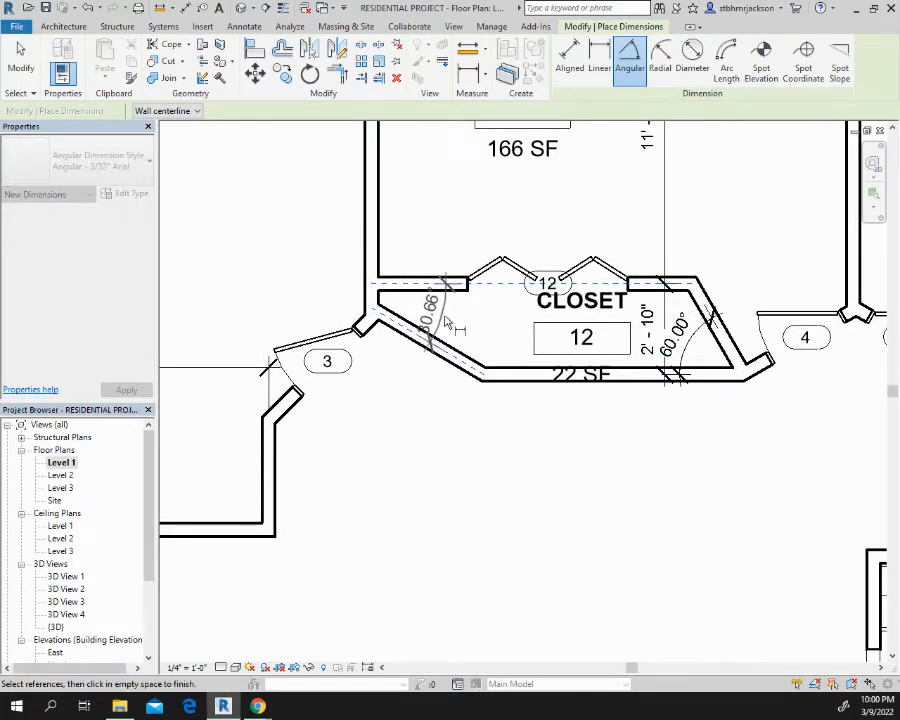
left_click(466, 328)
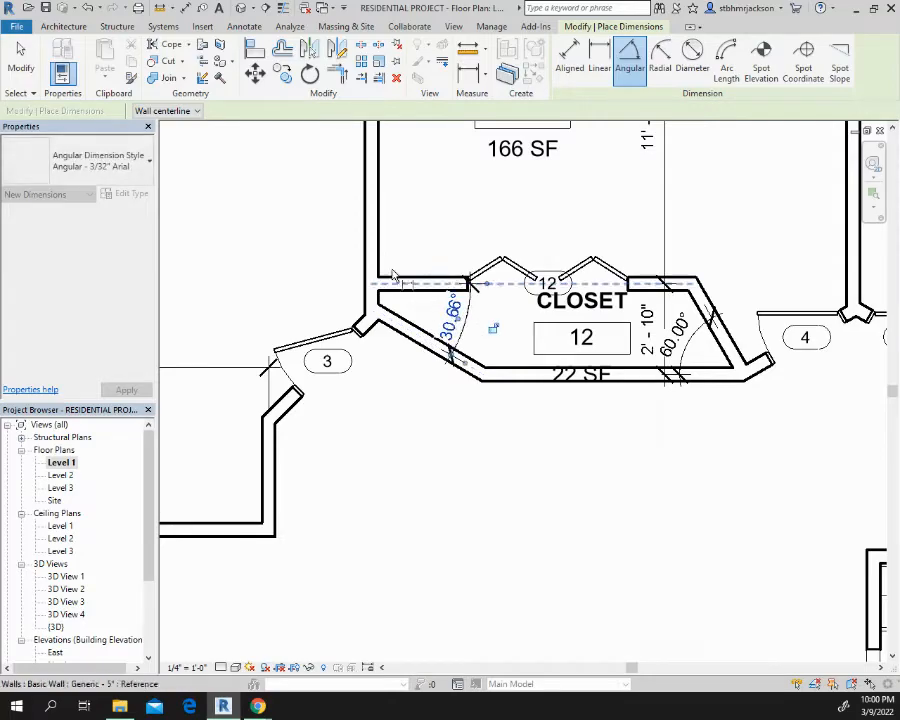
Place a vertical aligned dimension in the great room from the master bedroom's lower wall to the front window wall
middle_click_drag(500, 249, 264, 302)
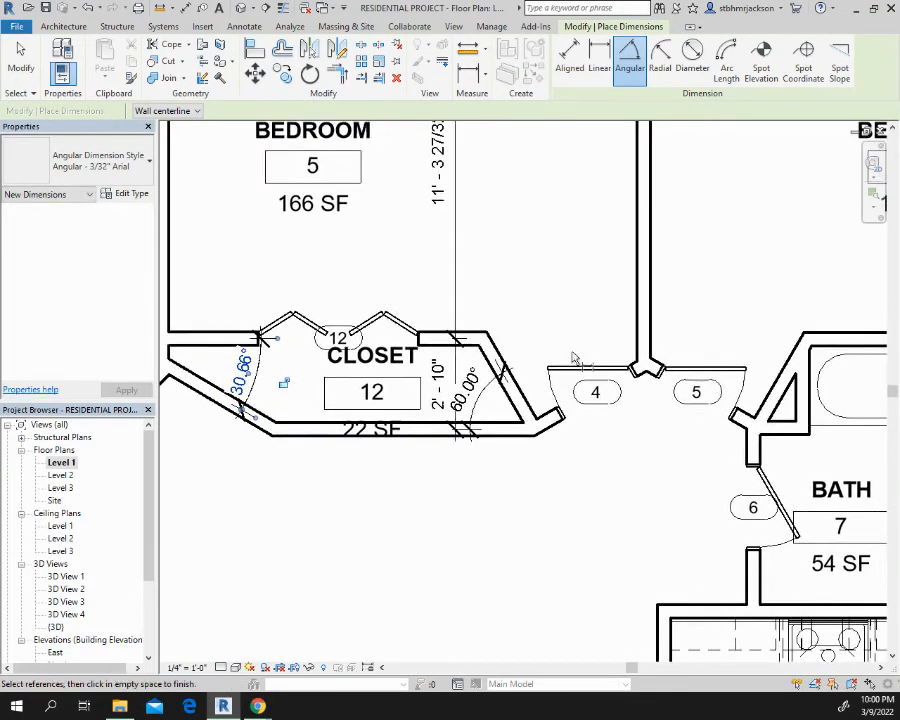
middle_click_drag(755, 350, 275, 235)
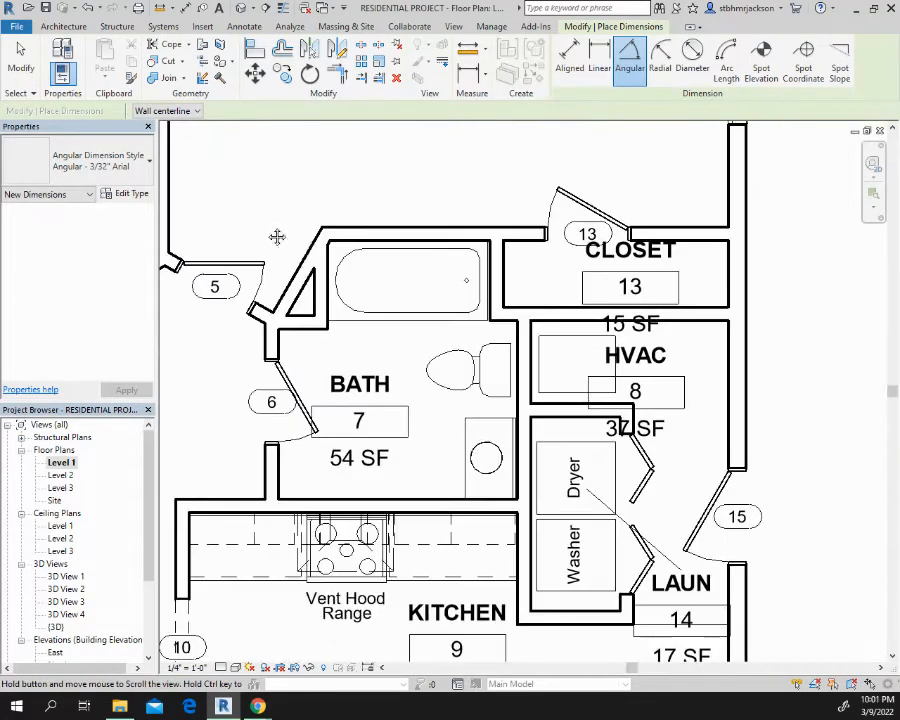
scroll(515, 355, "down", 2)
middle_click_drag(543, 255, 778, 341)
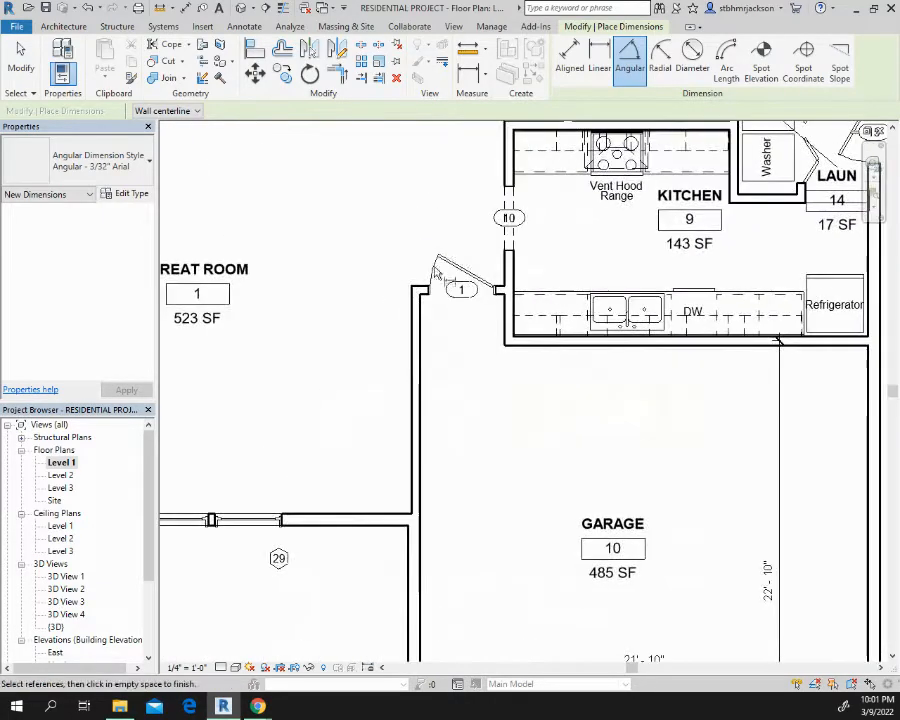
scroll(360, 246, "down", 2)
middle_click_drag(470, 278, 497, 228)
middle_click_drag(305, 228, 595, 309)
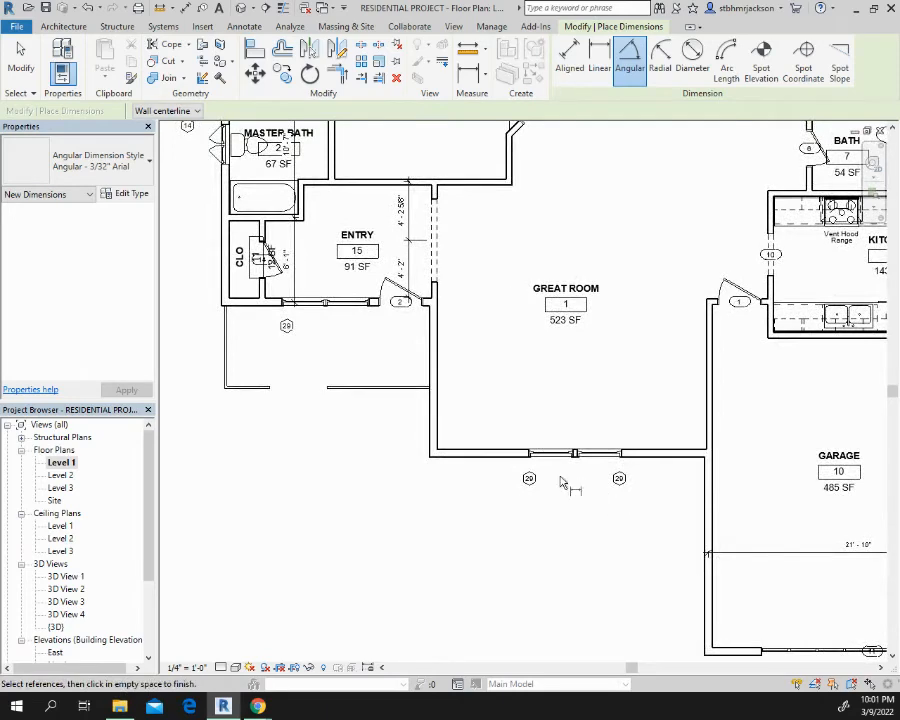
left_click(487, 193)
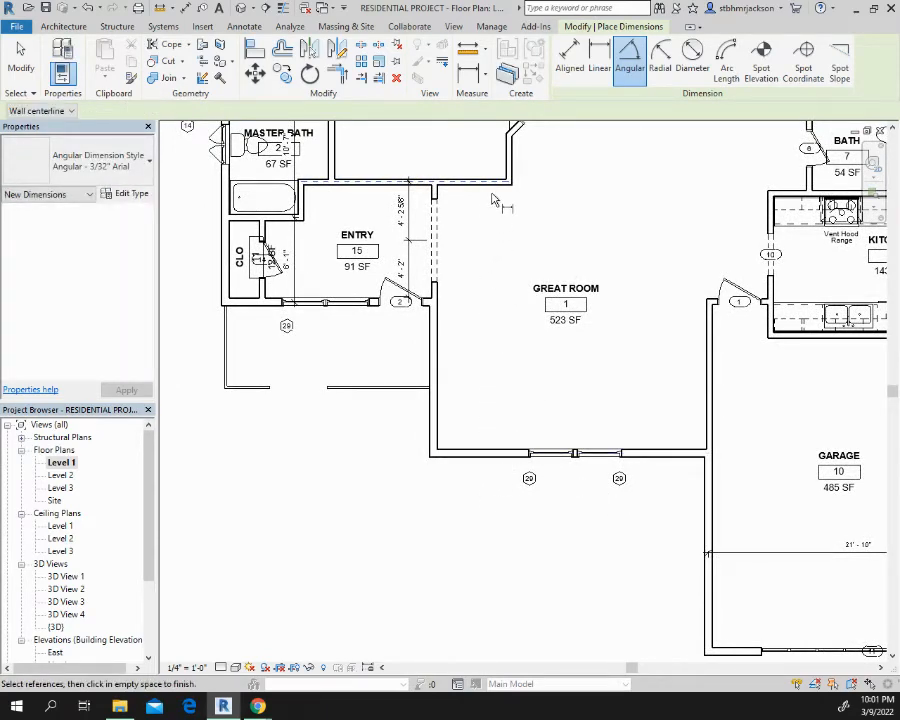
left_click(570, 58)
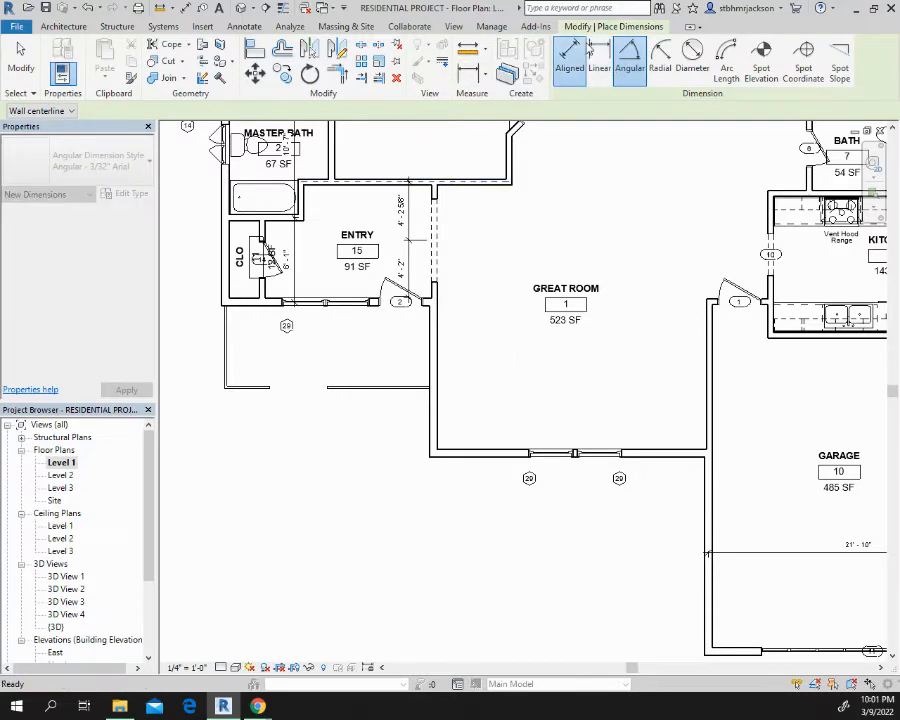
left_click(497, 182)
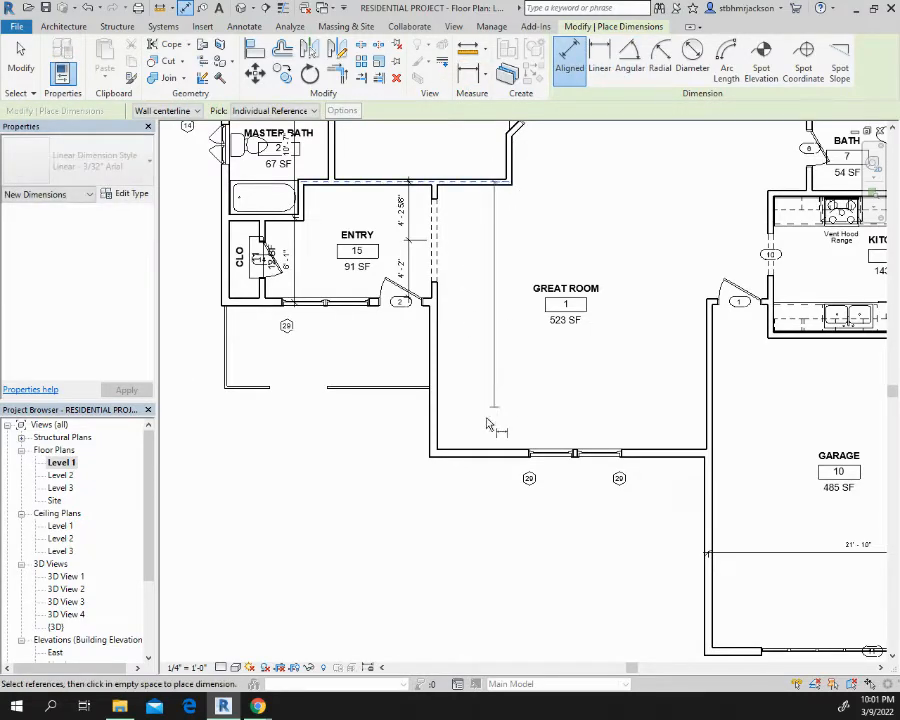
left_click(488, 452)
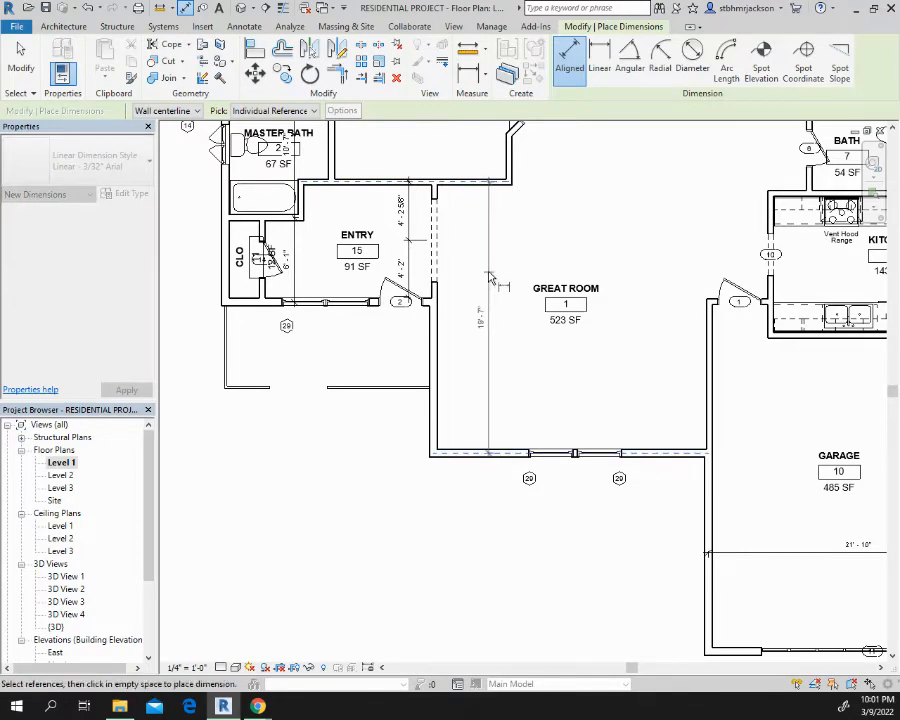
left_click(486, 290)
Place a vertical aligned dimension in master bedroom 4 from its lower wall to the exterior window wall, near the great room dimension line
middle_click_drag(506, 205, 486, 354)
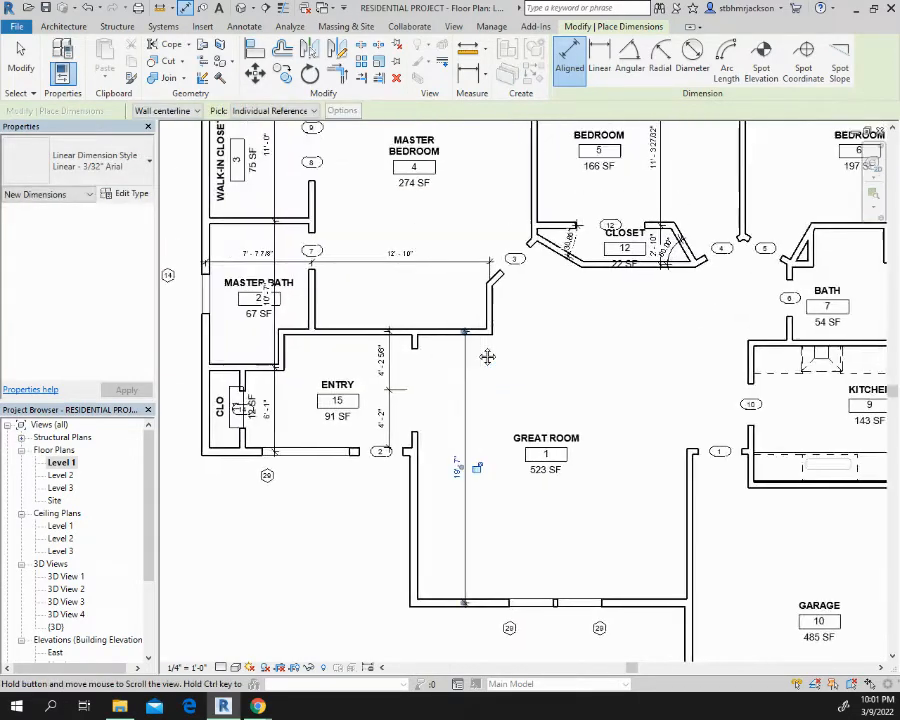
middle_click_drag(487, 290, 469, 400)
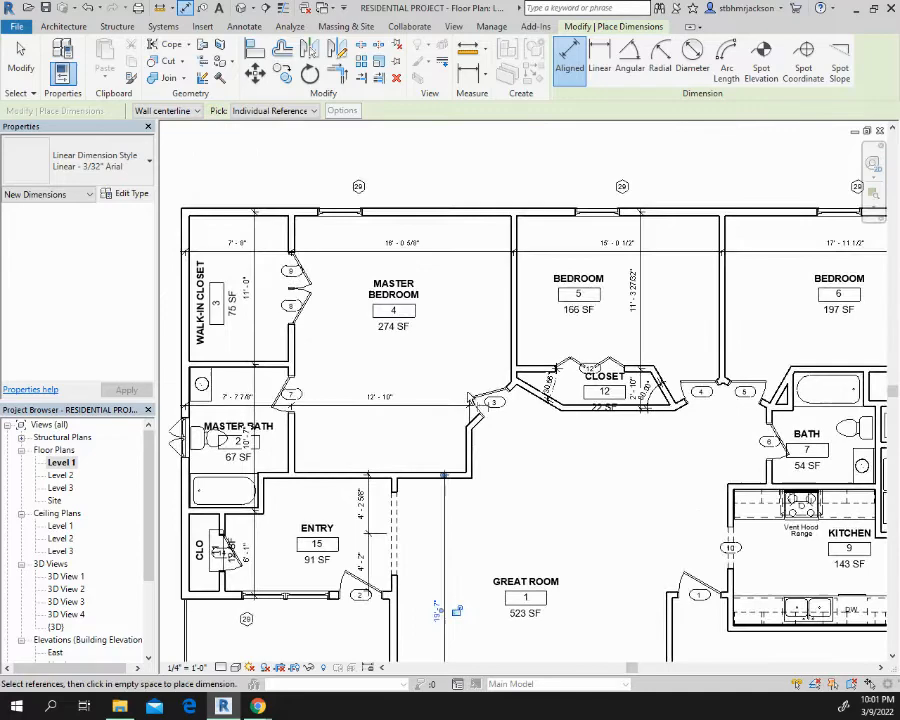
left_click(435, 478)
left_click(445, 213)
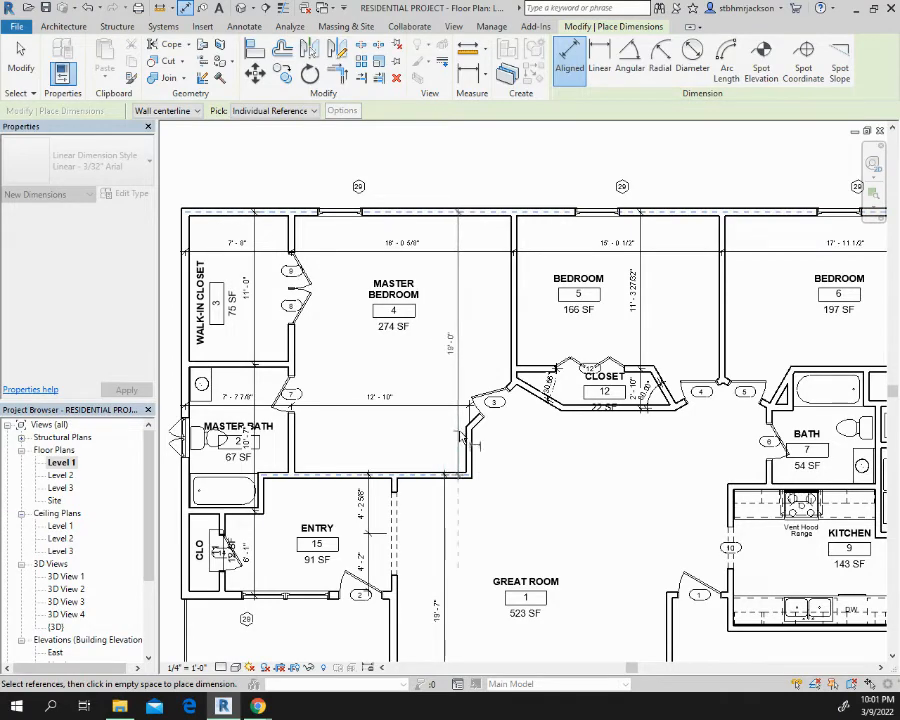
scroll(448, 500, "up", 1)
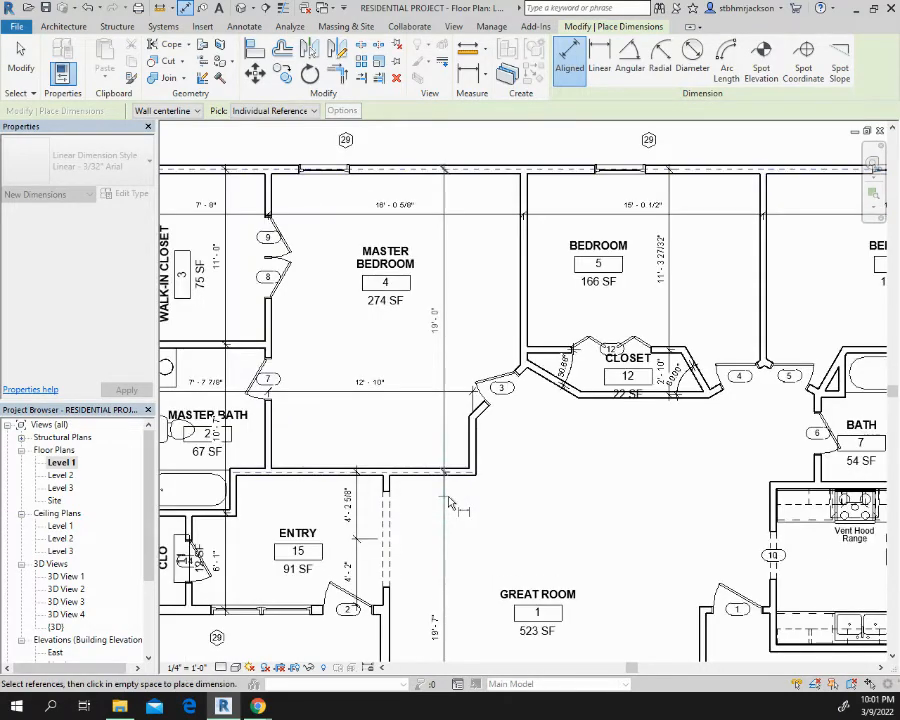
scroll(448, 503, "up", 1)
left_click(450, 503)
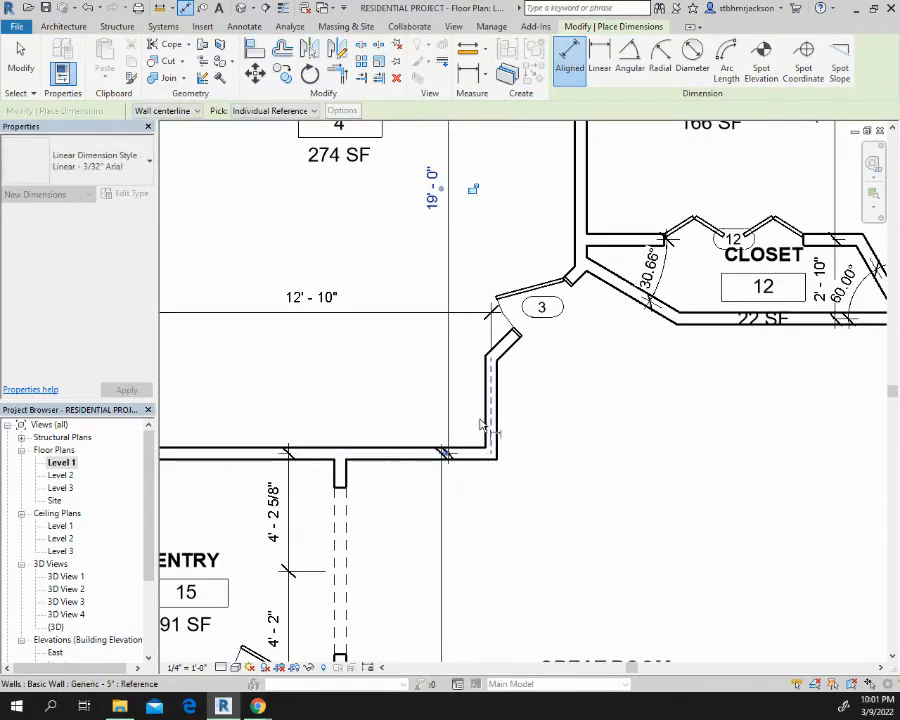
Move the master bedroom's vertical dimension sideways so its line aligns with the great room's vertical dimension
scroll(440, 432, "up", 5)
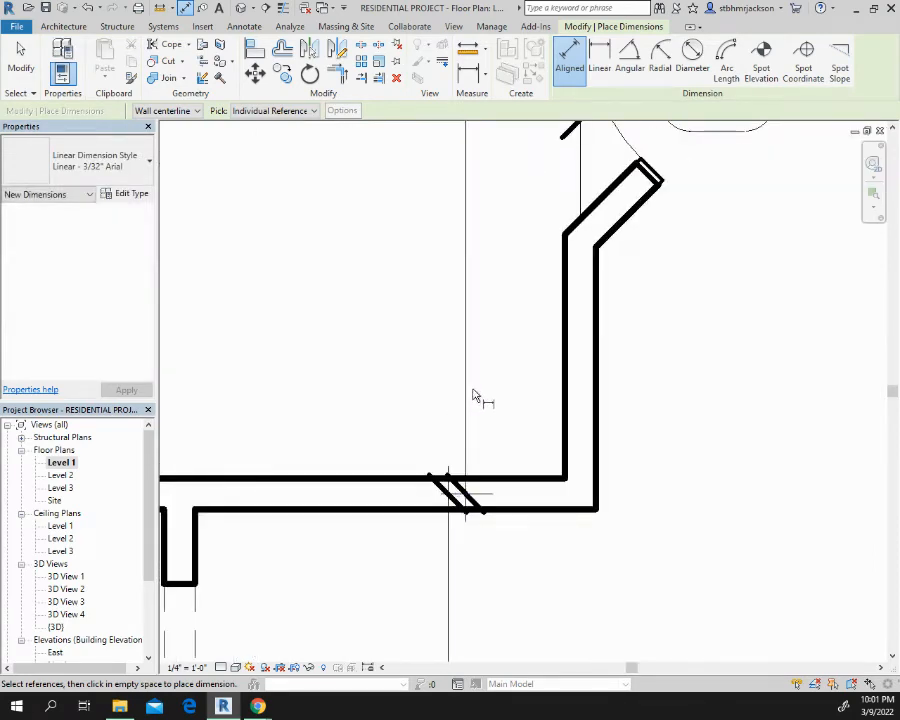
key("Escape")
key("Escape")
left_click(419, 362)
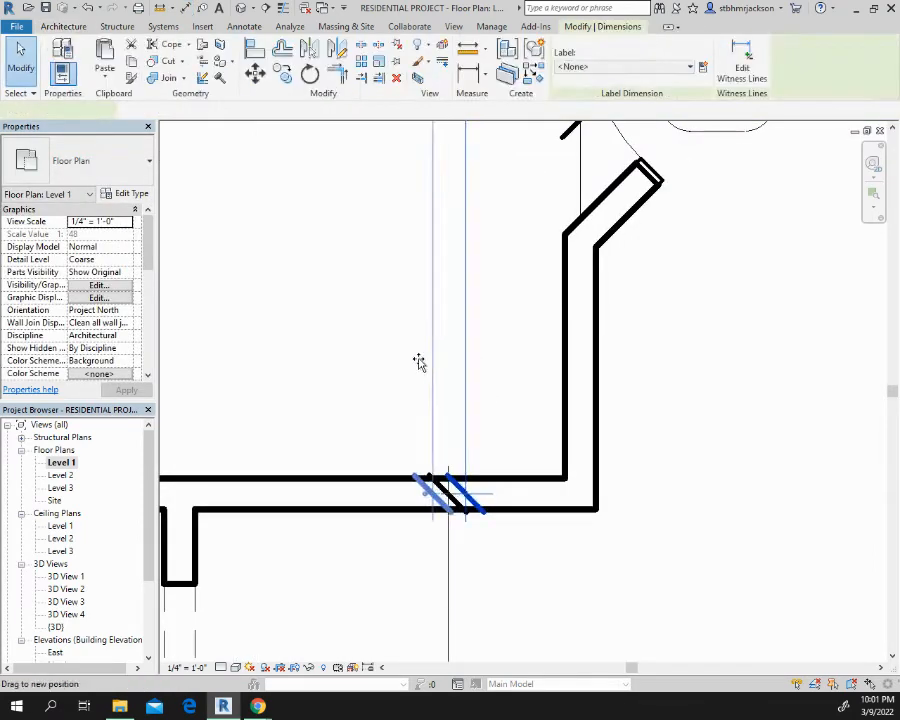
left_click_drag(419, 362, 453, 369)
Look over the floor plan's interior dimensions across the bedrooms, bath, kitchen, laundry and garage
scroll(522, 347, "down", 5)
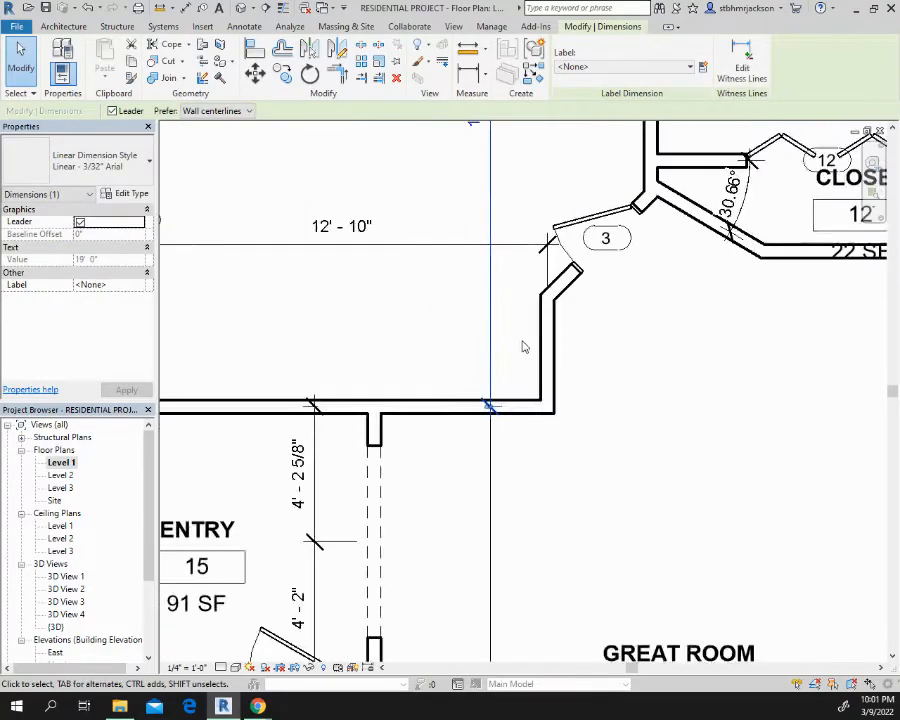
scroll(522, 347, "down", 6)
middle_click_drag(589, 372, 398, 308)
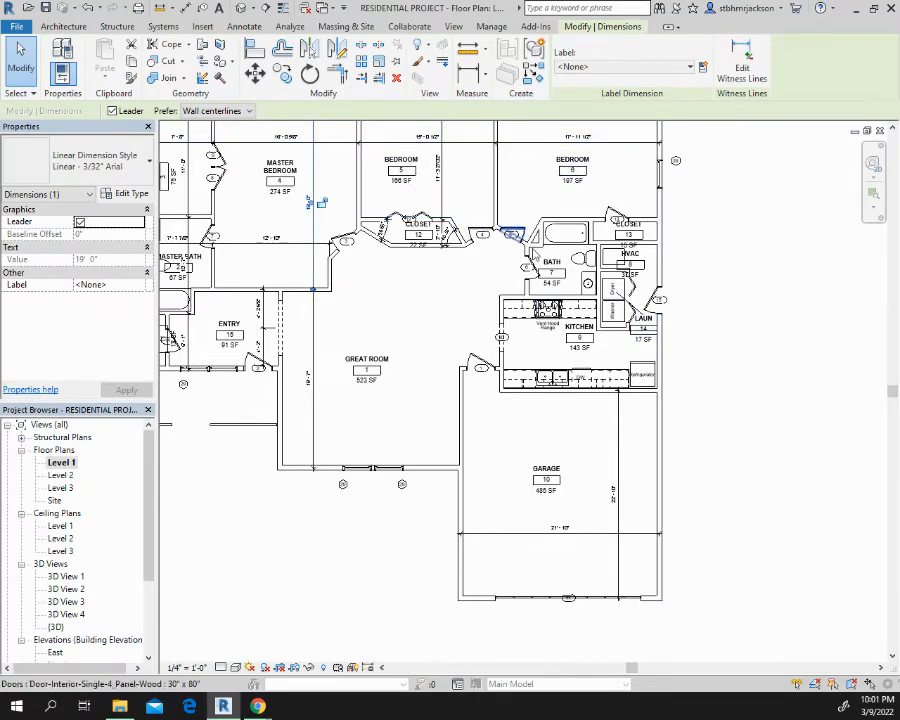
scroll(560, 390, "up", 1)
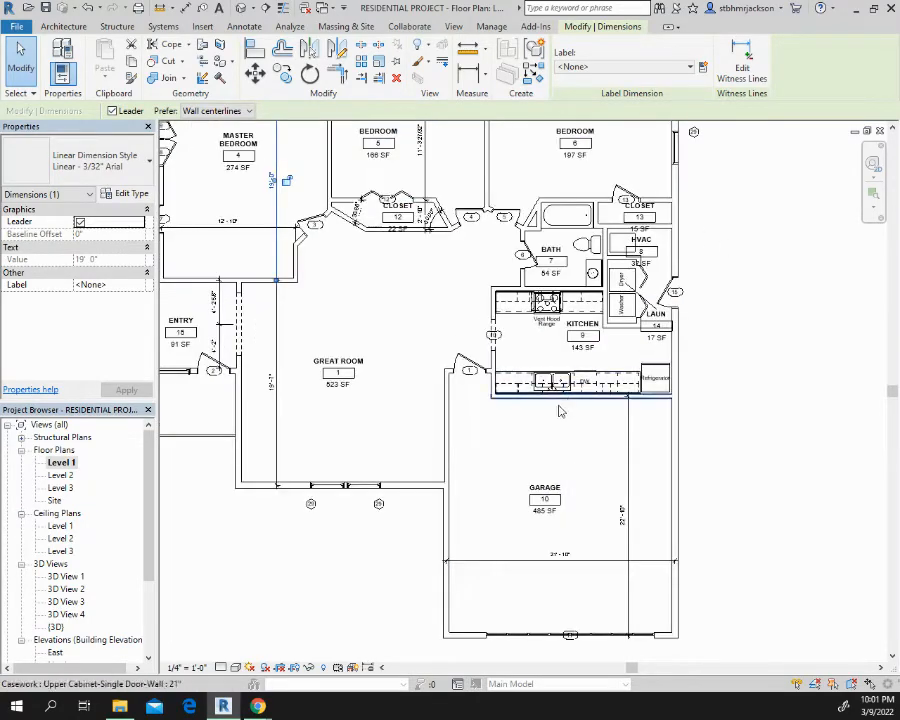
scroll(560, 411, "up", 1)
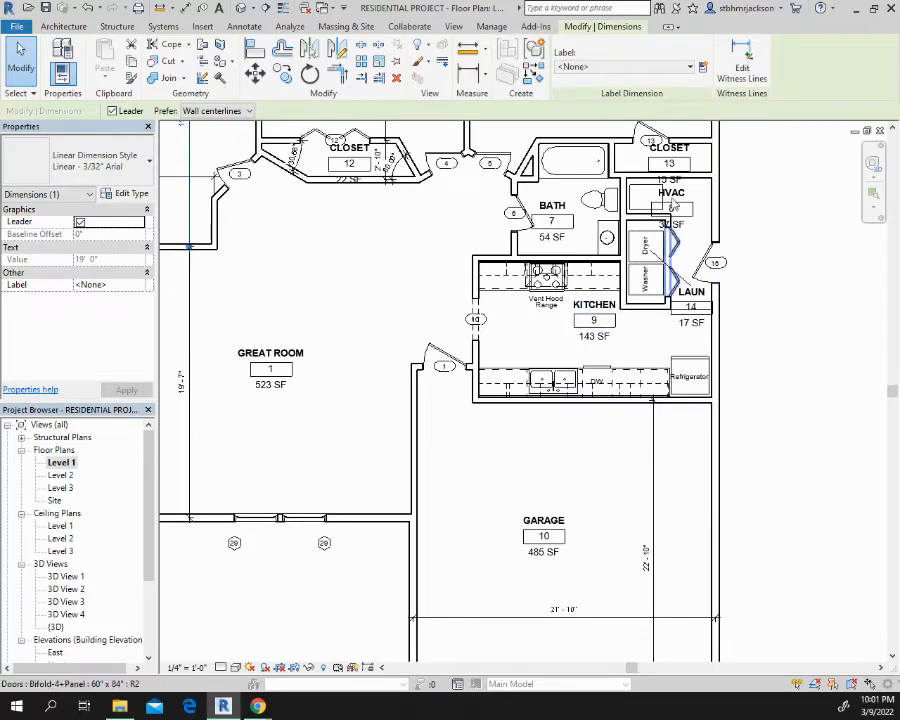
middle_click_drag(564, 215, 733, 469)
scroll(438, 352, "down", 2)
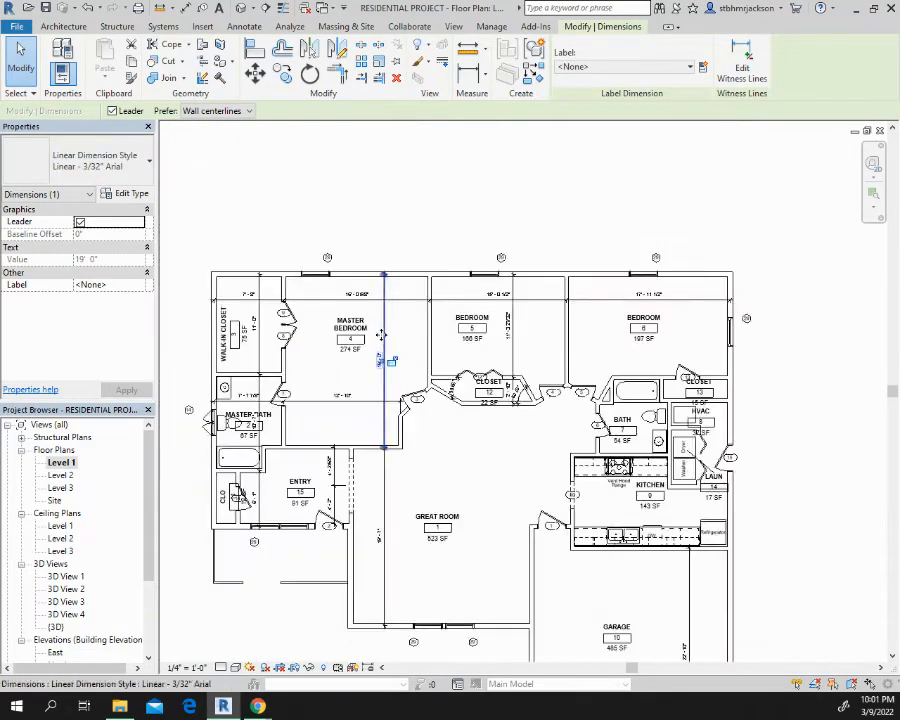
middle_click_drag(381, 335, 396, 305)
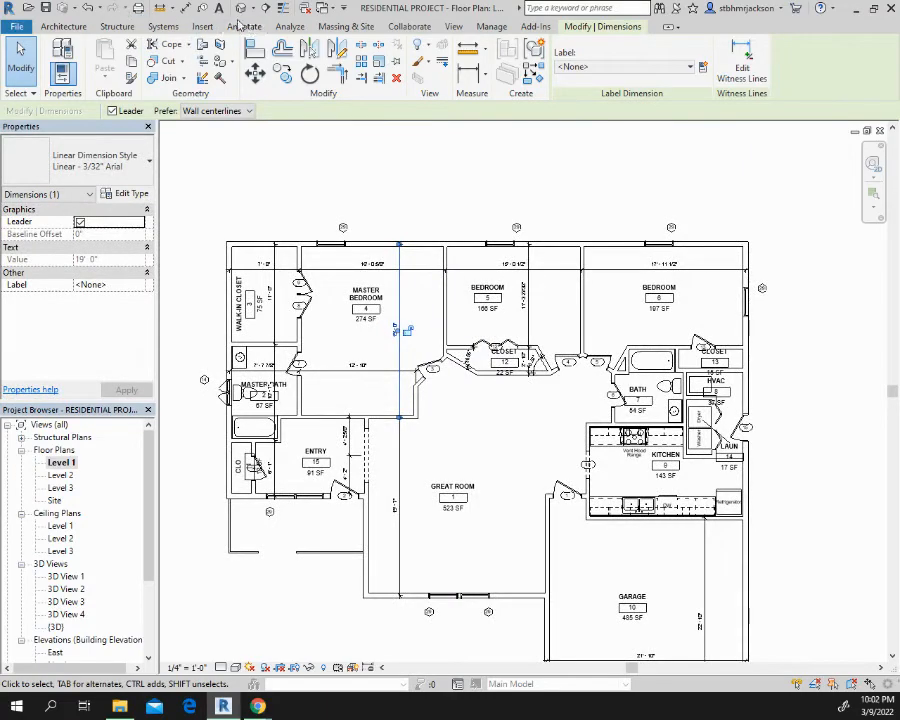
Place a chained aligned dimension outside the bedrooms' exterior wall, running between both side walls through the centers of the three windows
left_click(185, 7)
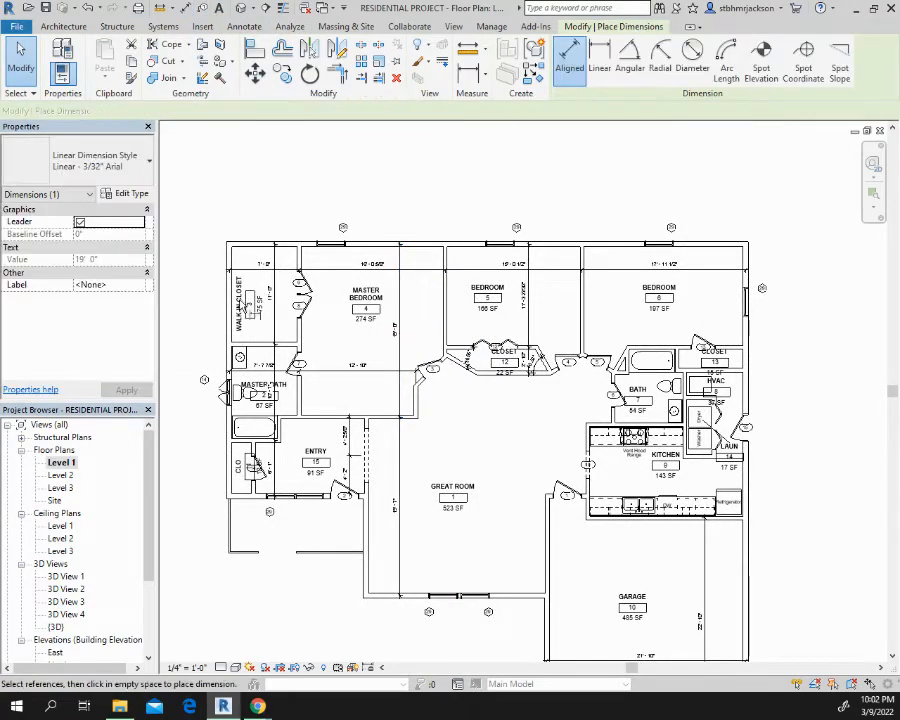
left_click(331, 248)
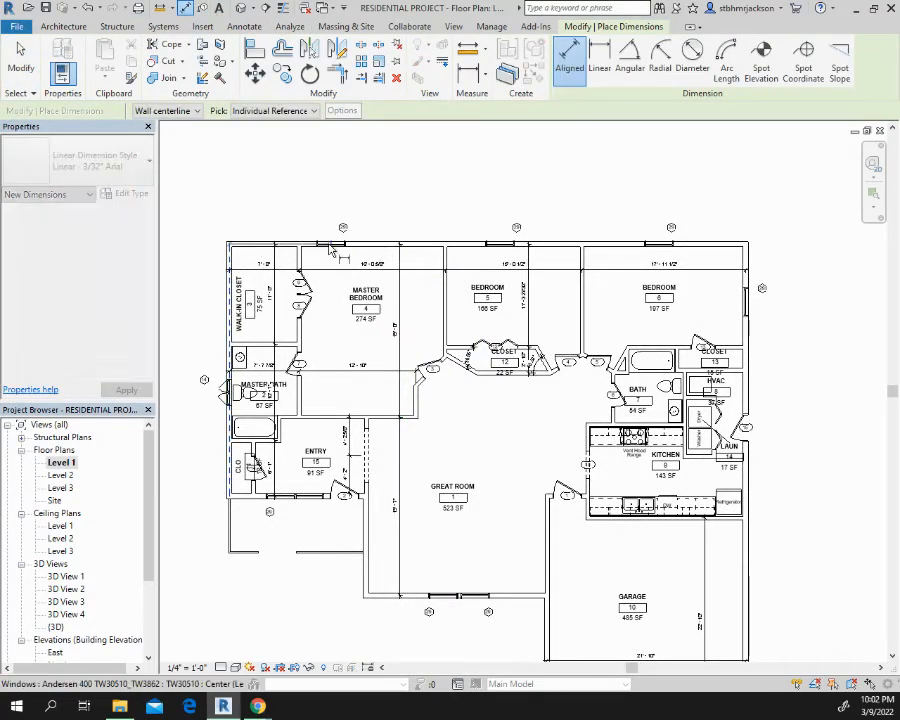
left_click(513, 248)
left_click(661, 248)
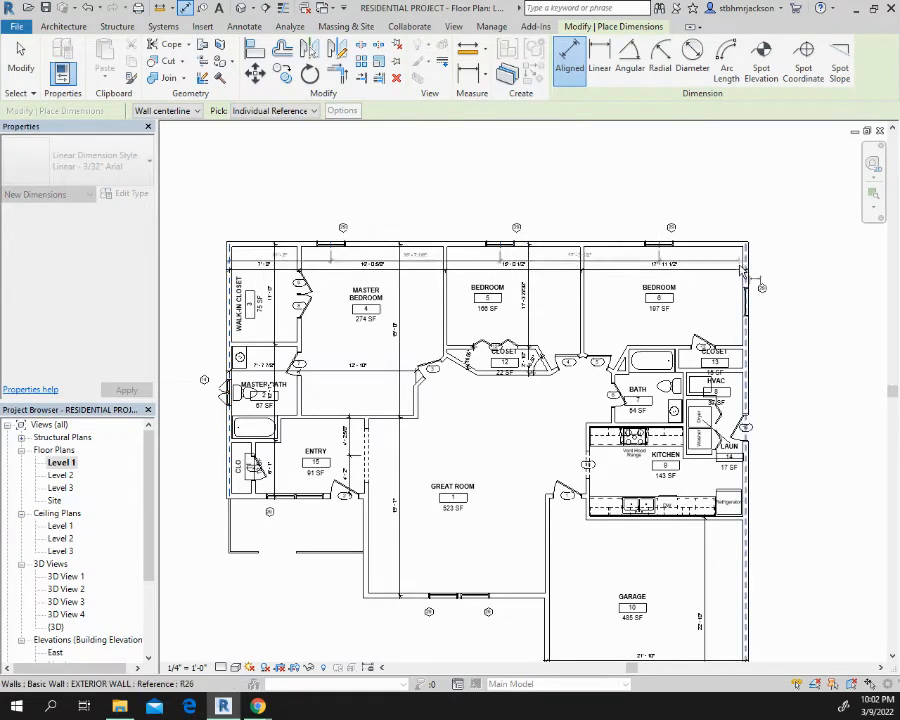
left_click(745, 256)
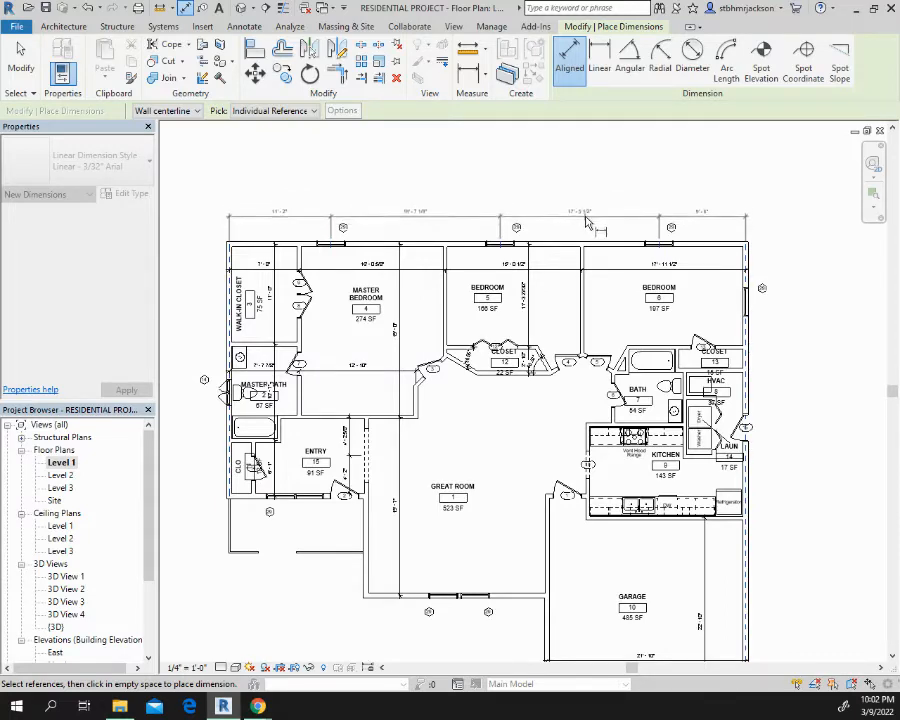
left_click(586, 216)
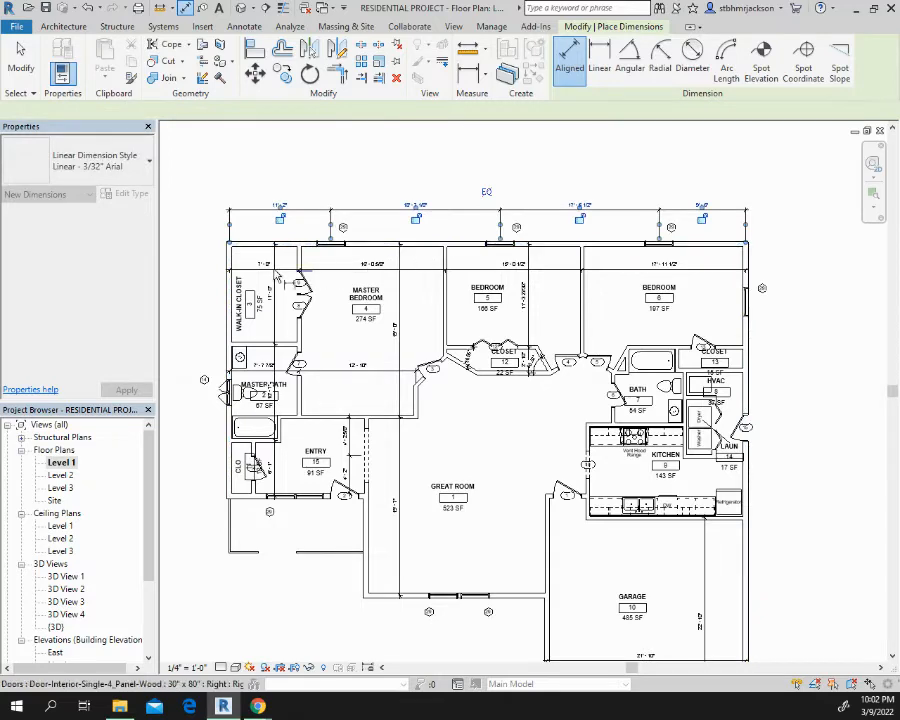
Place an overall aligned dimension between the two outer side walls, just beyond the window dimension chain
left_click(232, 263)
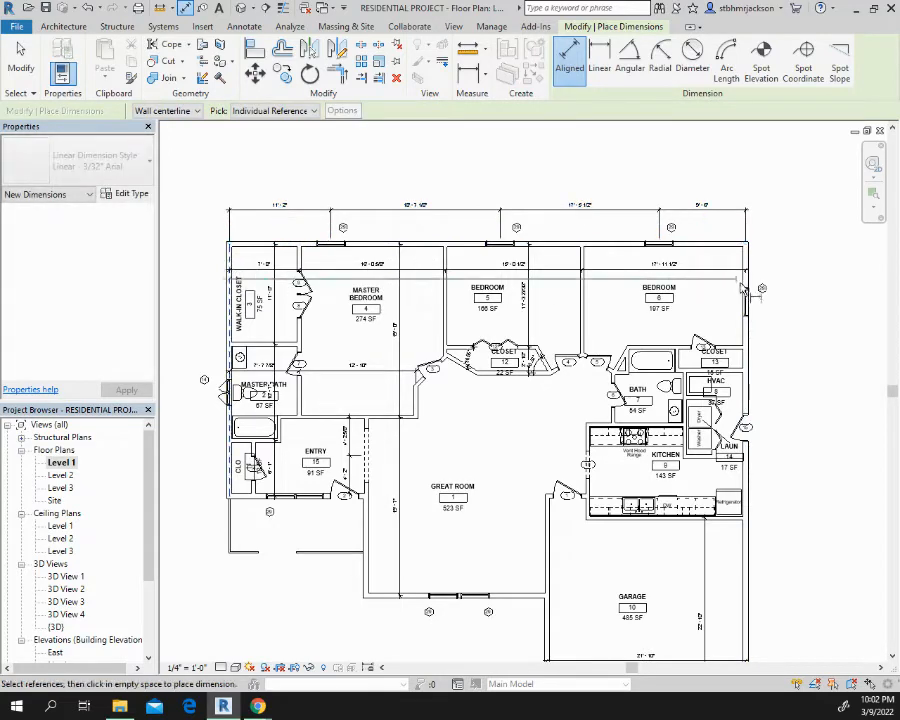
left_click(747, 264)
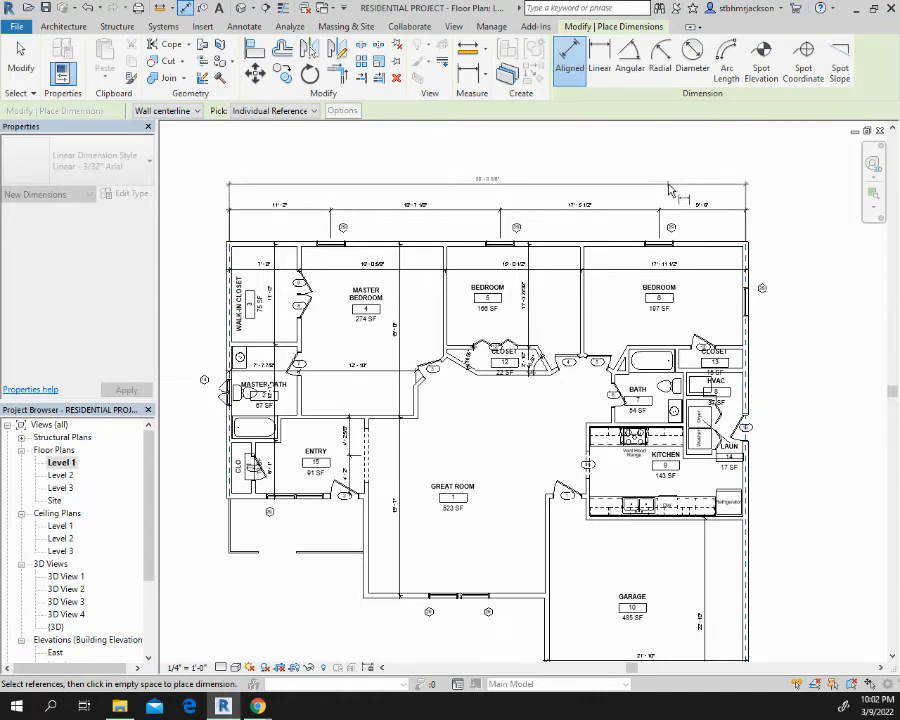
left_click(669, 189)
Place a chained aligned dimension outside the garage-side exterior wall, from bedroom 6's corner through its side window and door 15 to the garage front wall
middle_click_drag(828, 360, 645, 203)
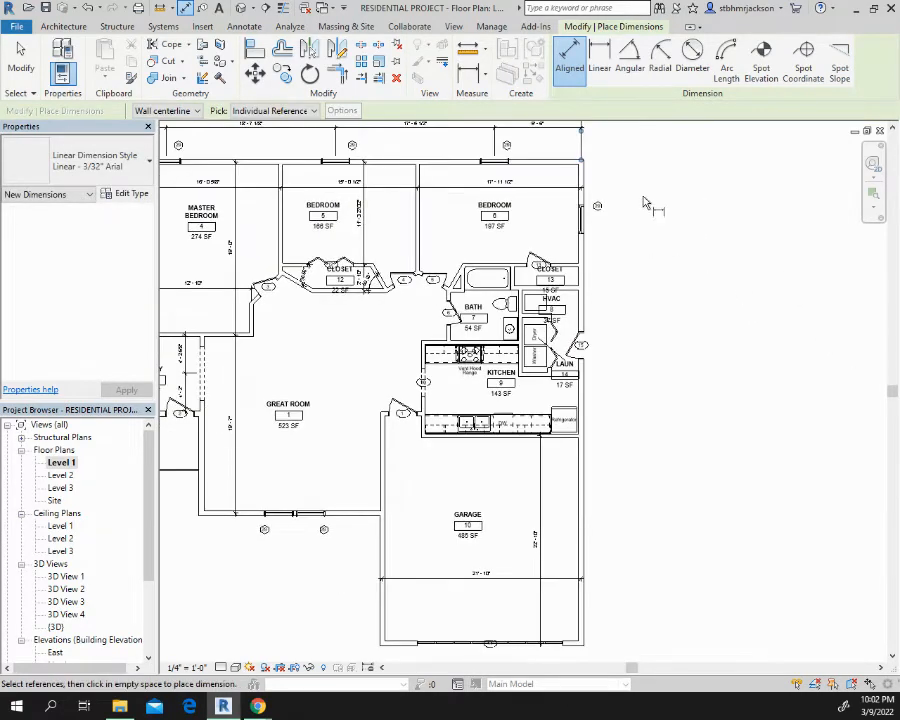
left_click(583, 163)
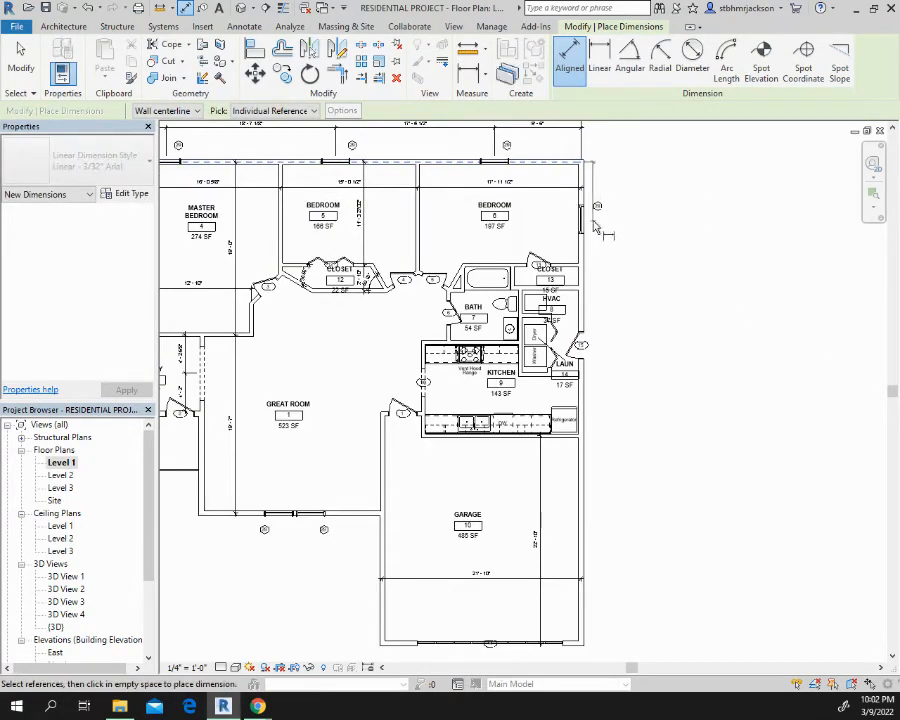
left_click(595, 226)
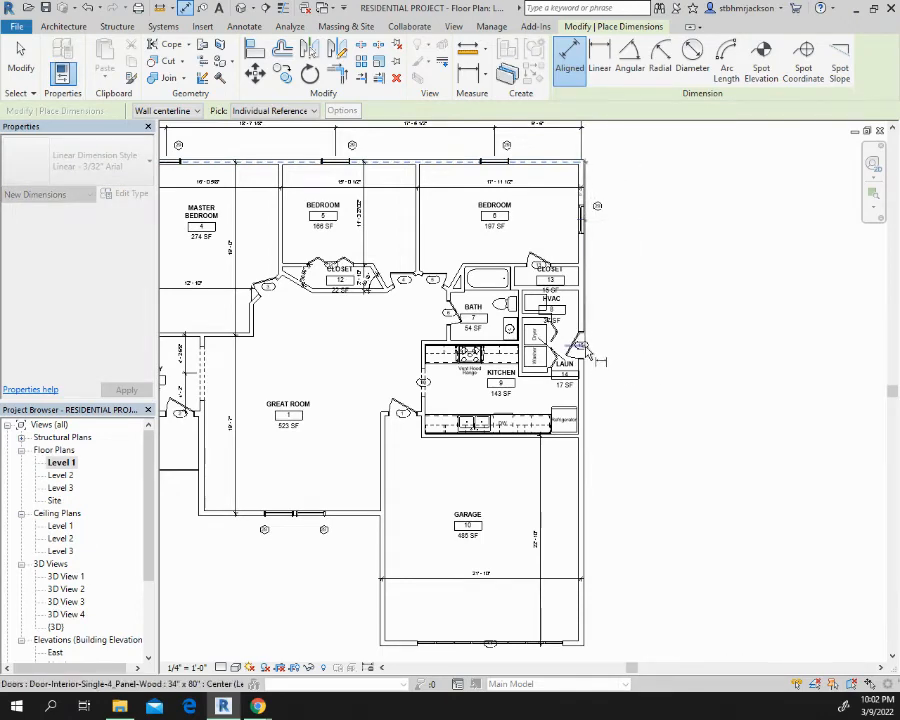
left_click(583, 645)
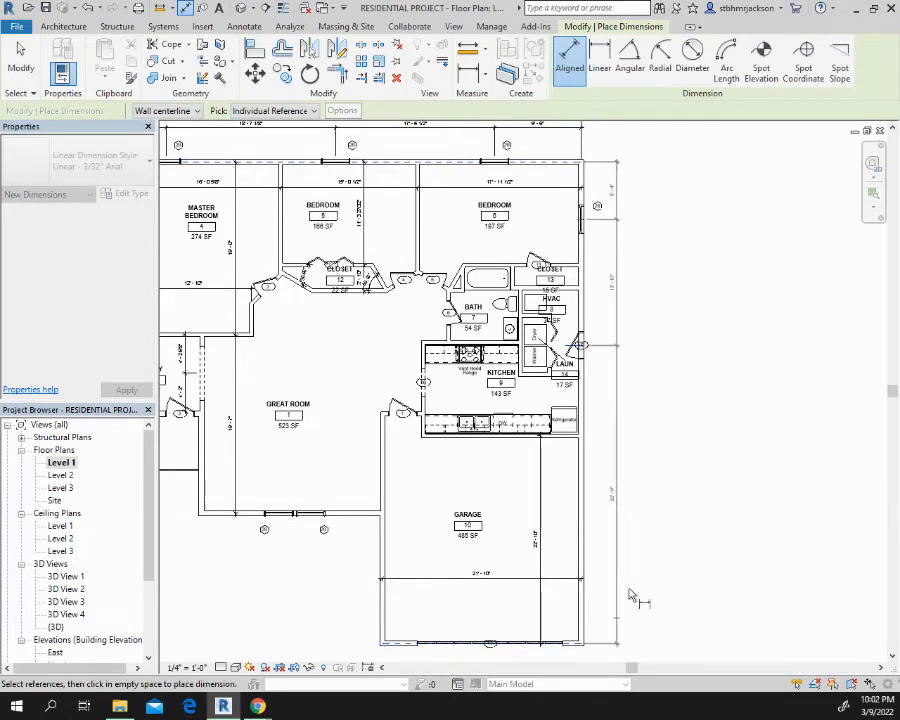
left_click(626, 425)
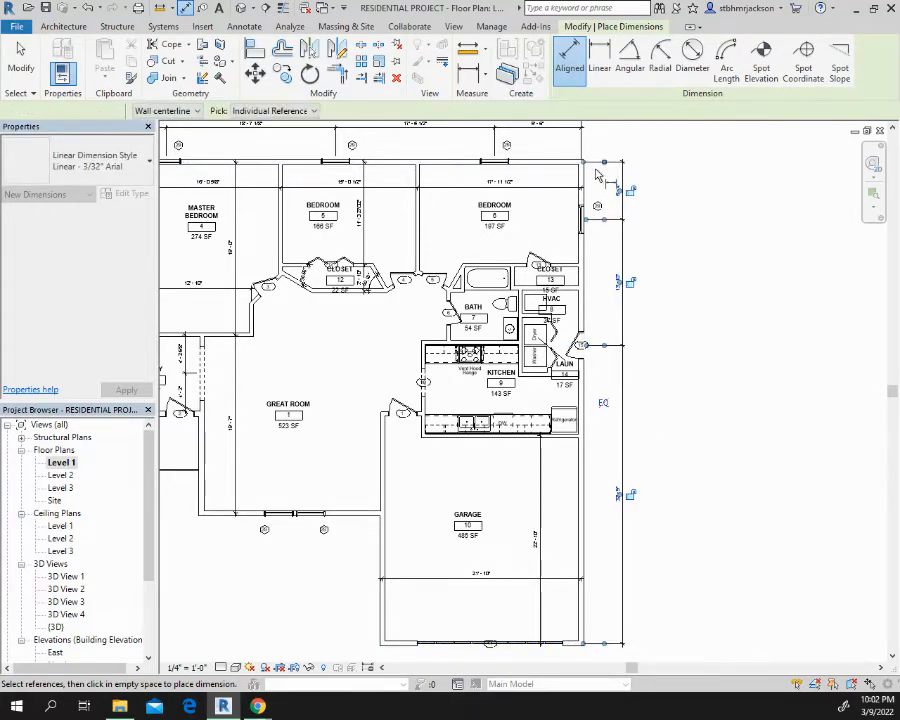
Place an overall aligned dimension from bedroom 6's rear exterior wall to the garage front wall, just beyond the garage-side dimension chain
left_click(565, 163)
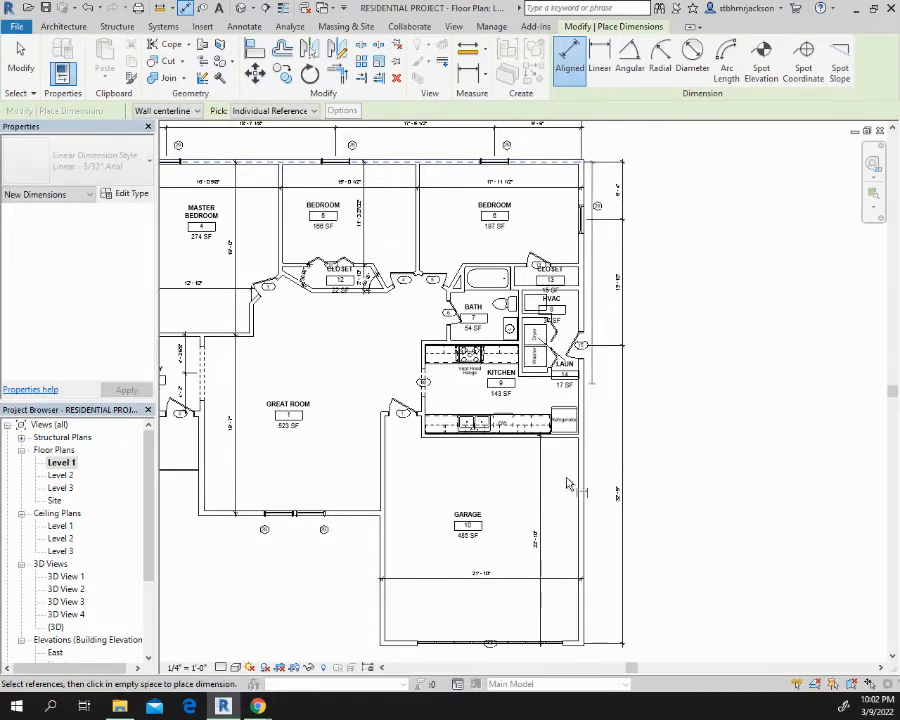
left_click(555, 643)
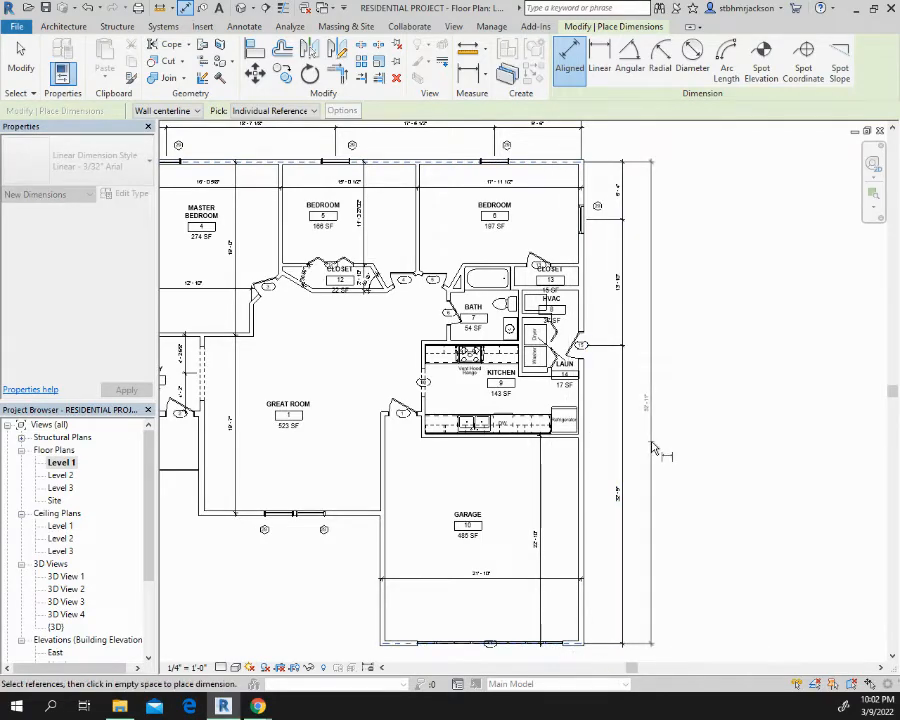
left_click(652, 446)
Place a chained aligned dimension below the house front, linking the side walls, entry windows, door 2, great room windows and garage door center
middle_click_drag(520, 473, 627, 252)
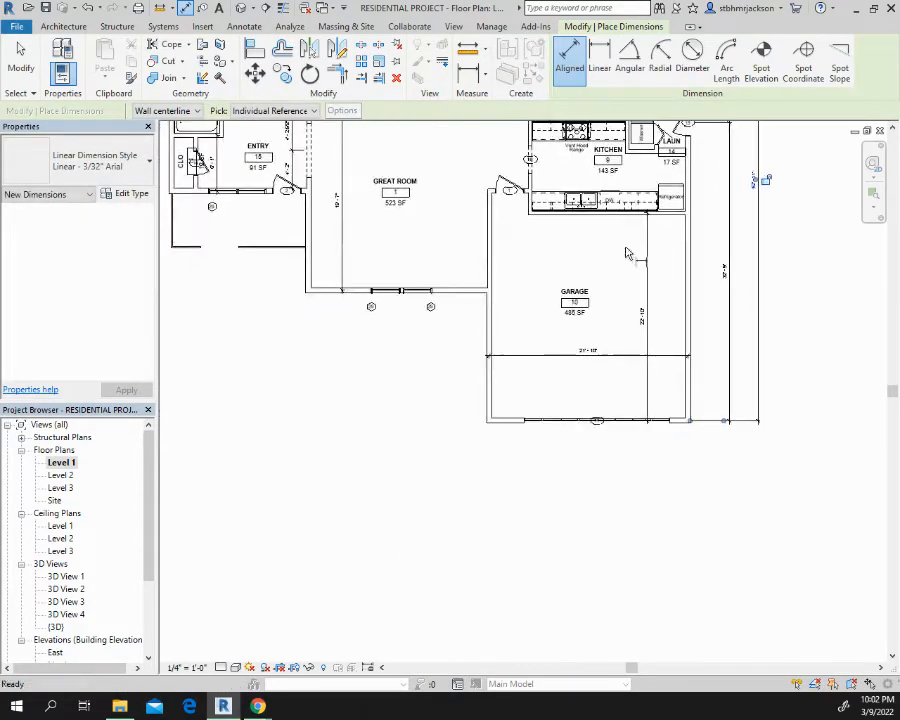
middle_click_drag(351, 384, 601, 488)
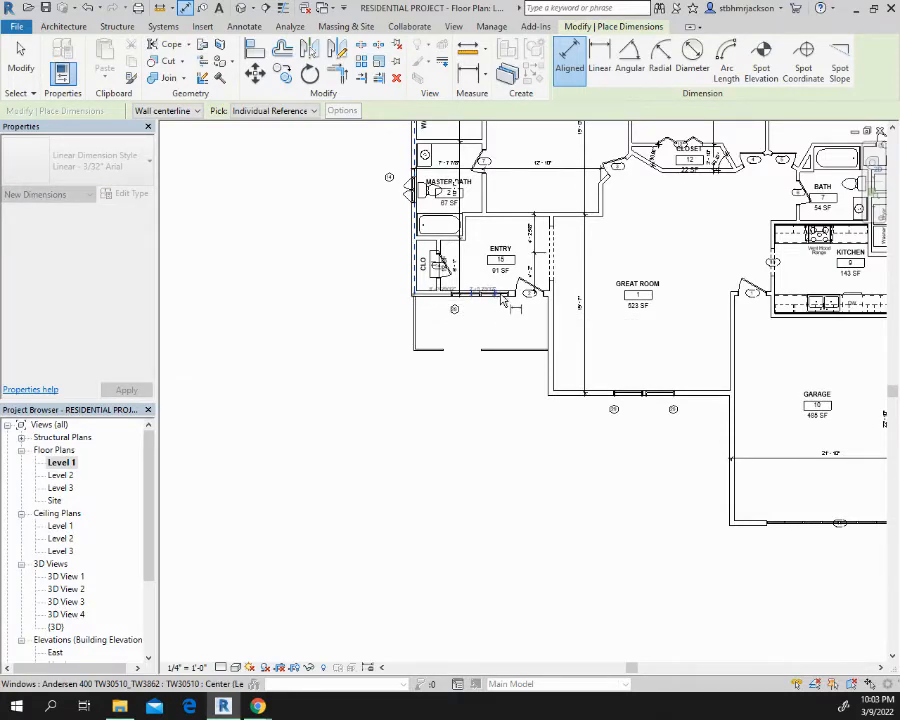
left_click(535, 293)
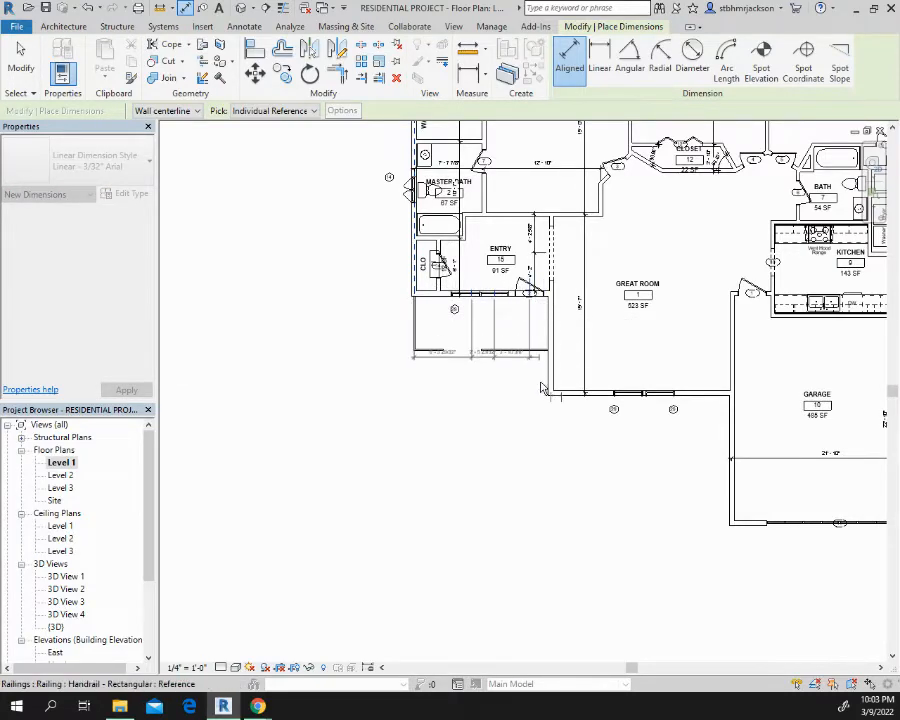
left_click(551, 397)
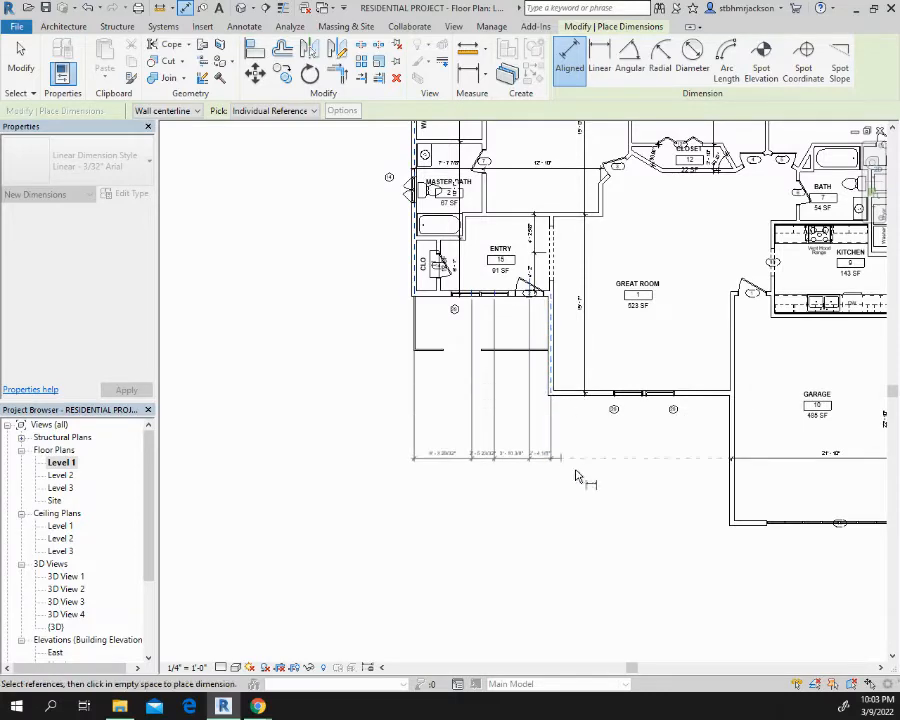
left_click(662, 397)
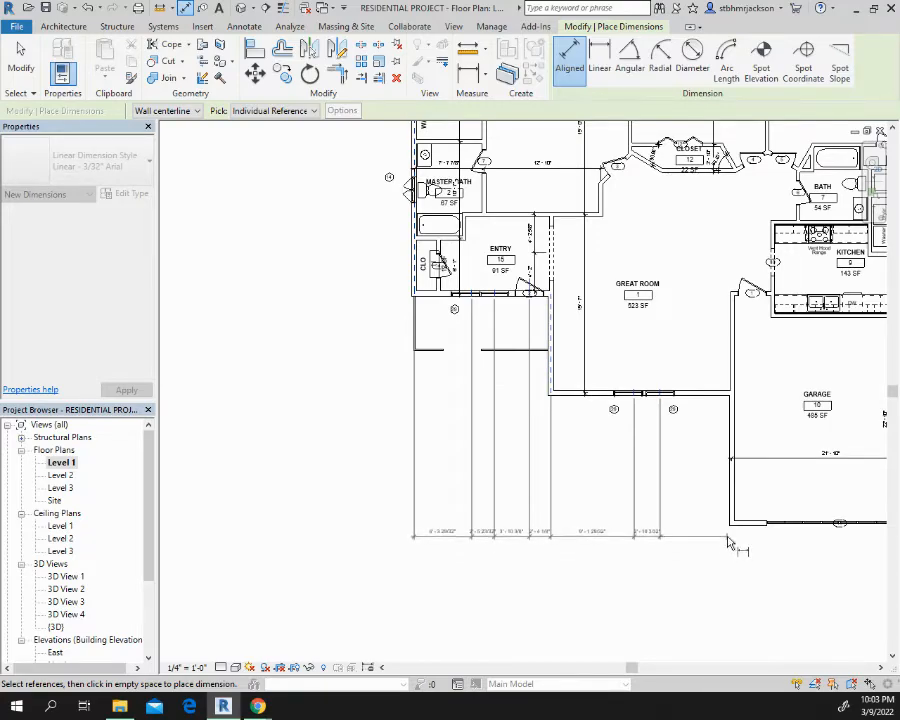
left_click(731, 505)
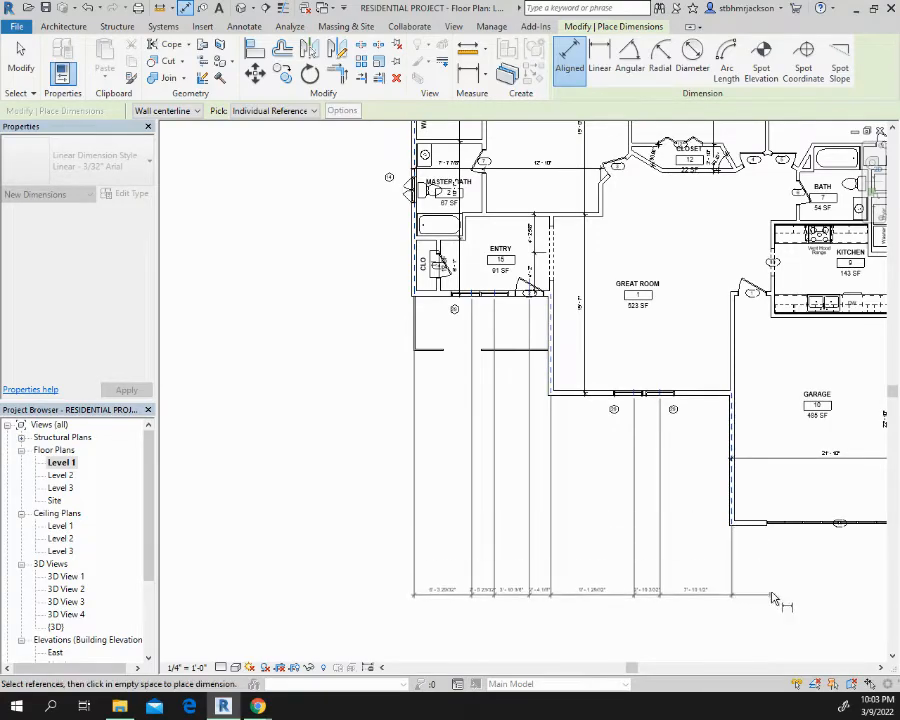
middle_click_drag(736, 557, 333, 561)
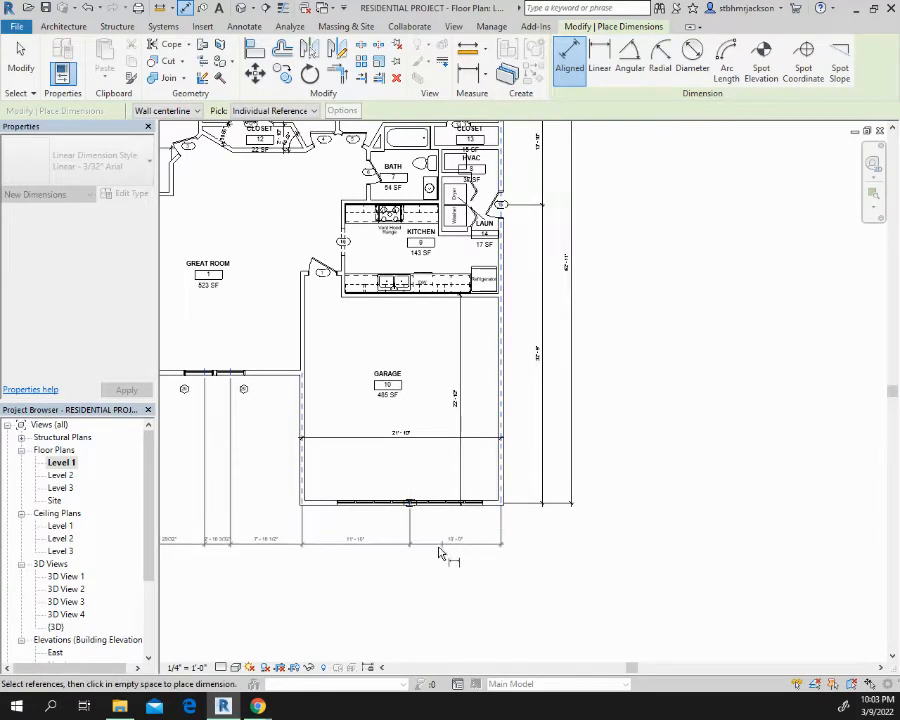
middle_click_drag(430, 555, 694, 505)
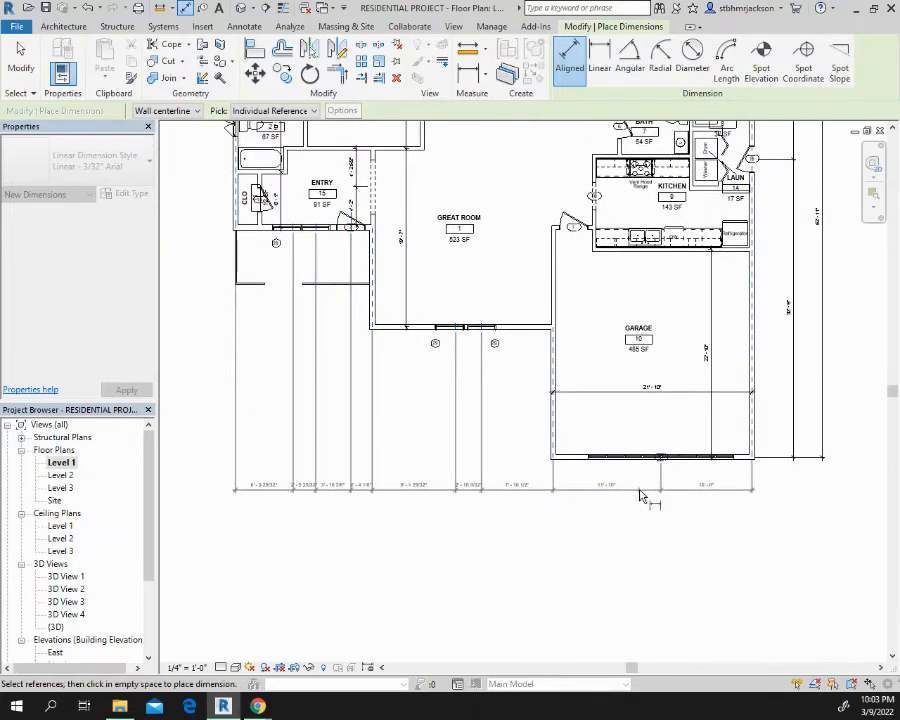
left_click(607, 497)
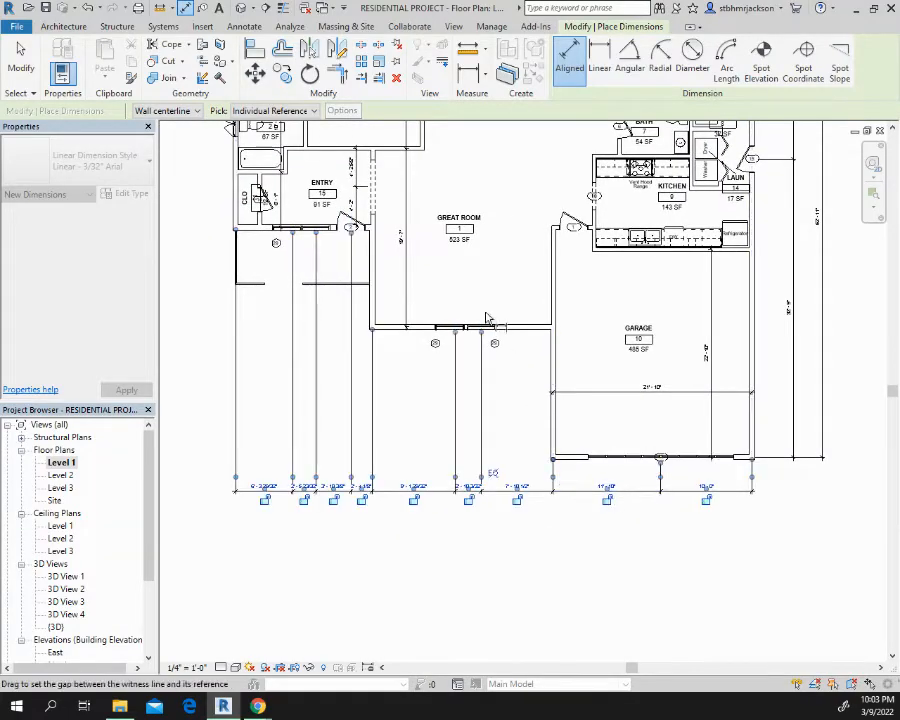
Move the front chain's misplaced witness line to the center of the great room window farther from the garage
scroll(458, 348, "up", 5)
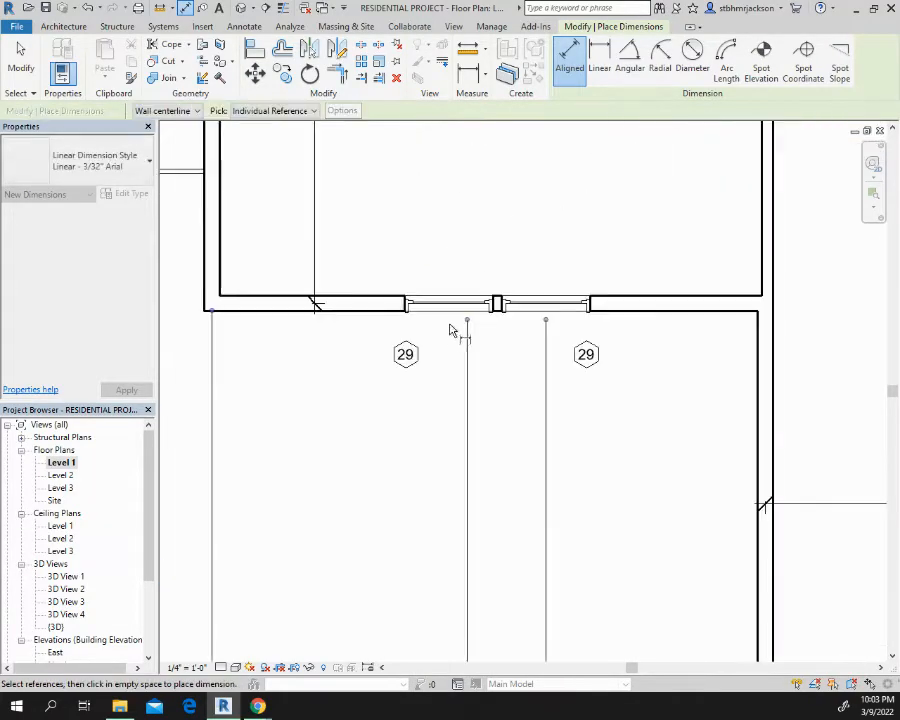
key("Escape")
key("Escape")
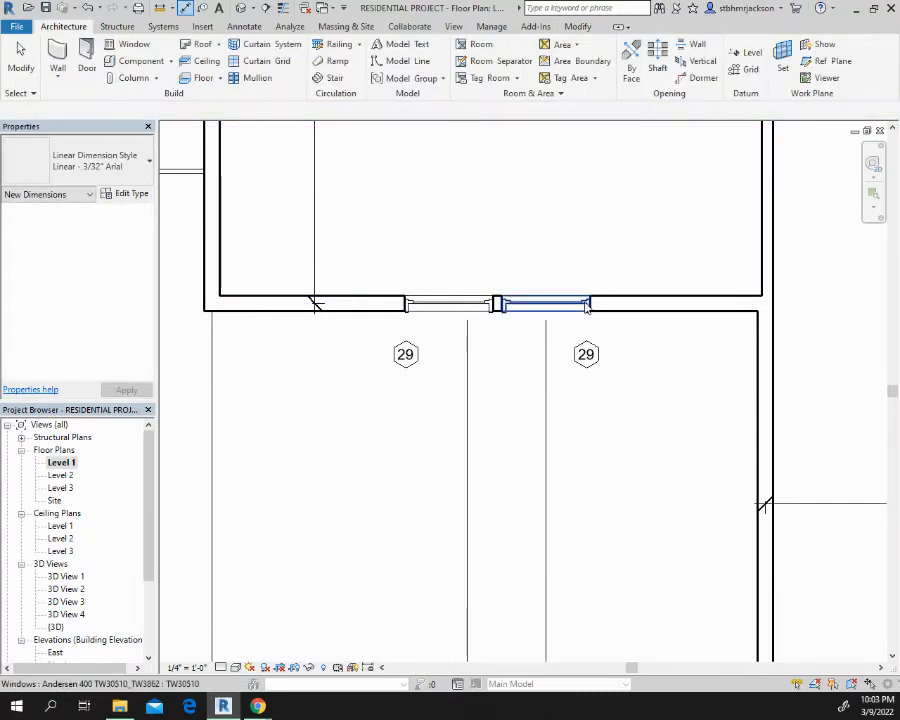
left_click(467, 370)
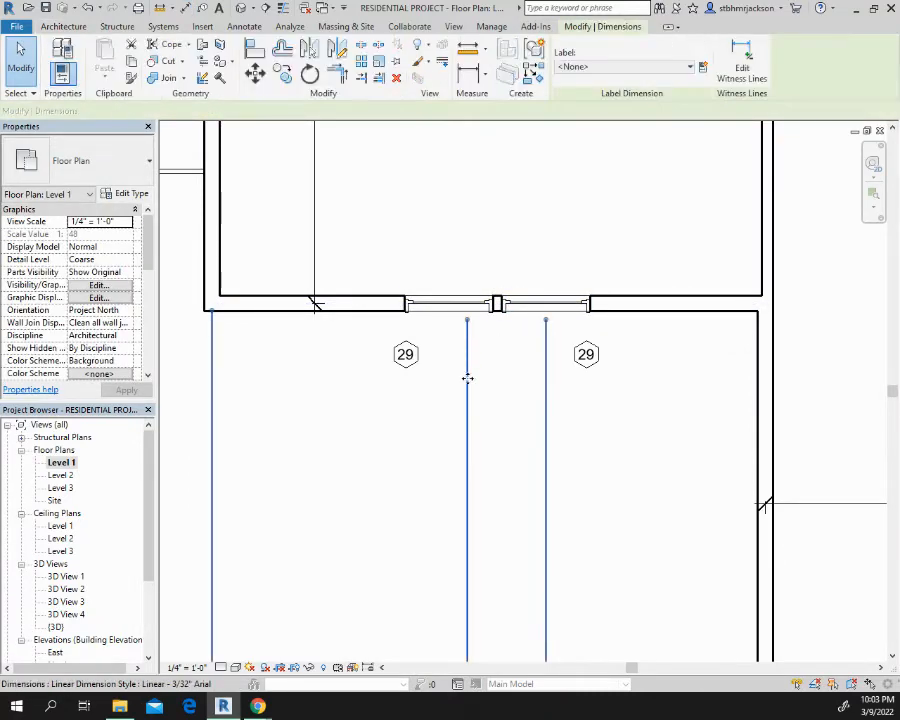
scroll(500, 566, "down", 2)
middle_click_drag(500, 568, 558, 356)
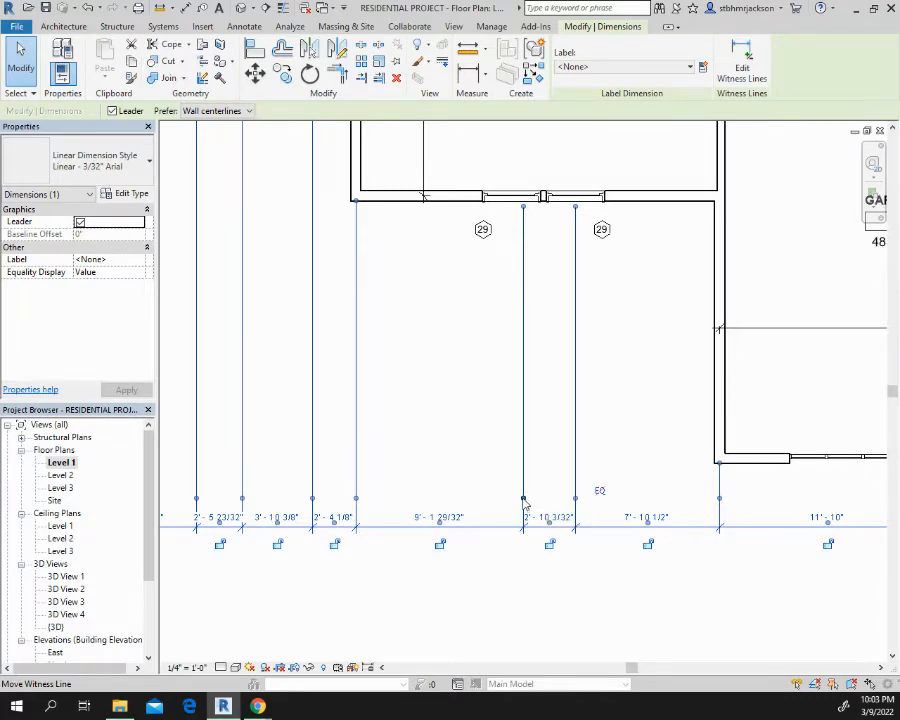
left_click_drag(510, 249, 512, 200)
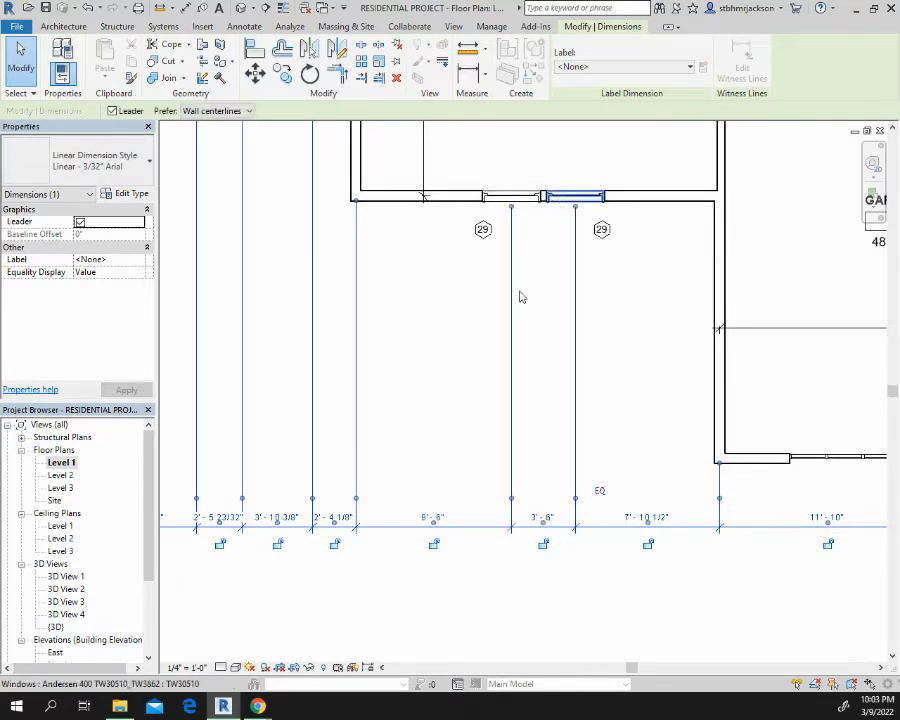
Place a second chained aligned dimension beyond the front chain, between the entry-side, great room and both garage side walls
scroll(483, 316, "down", 1)
middle_click_drag(483, 316, 668, 336)
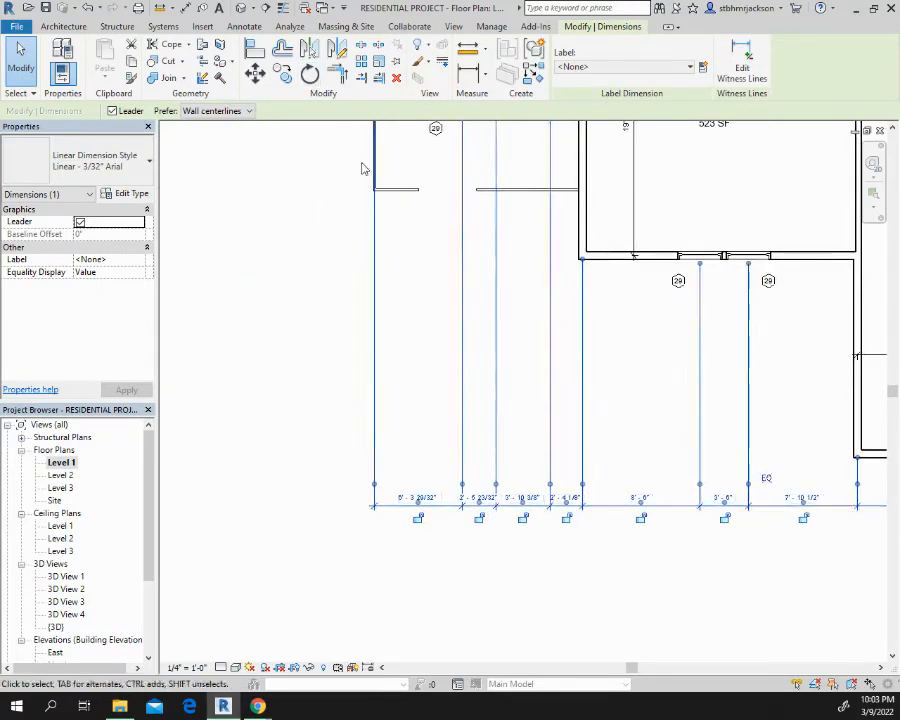
scroll(378, 191, "down", 1)
middle_click_drag(378, 191, 372, 278)
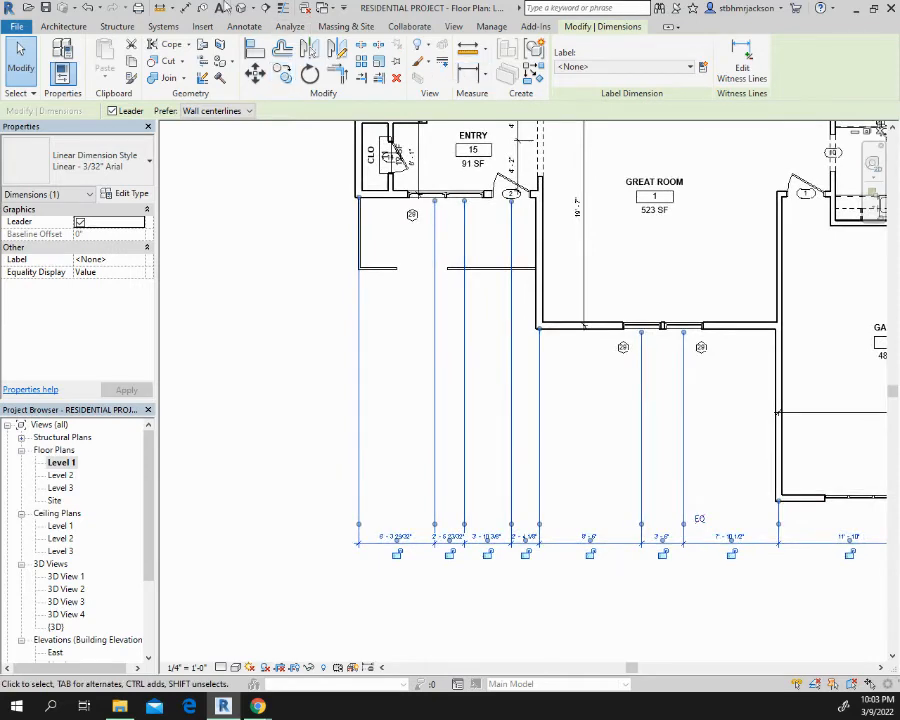
left_click(185, 9)
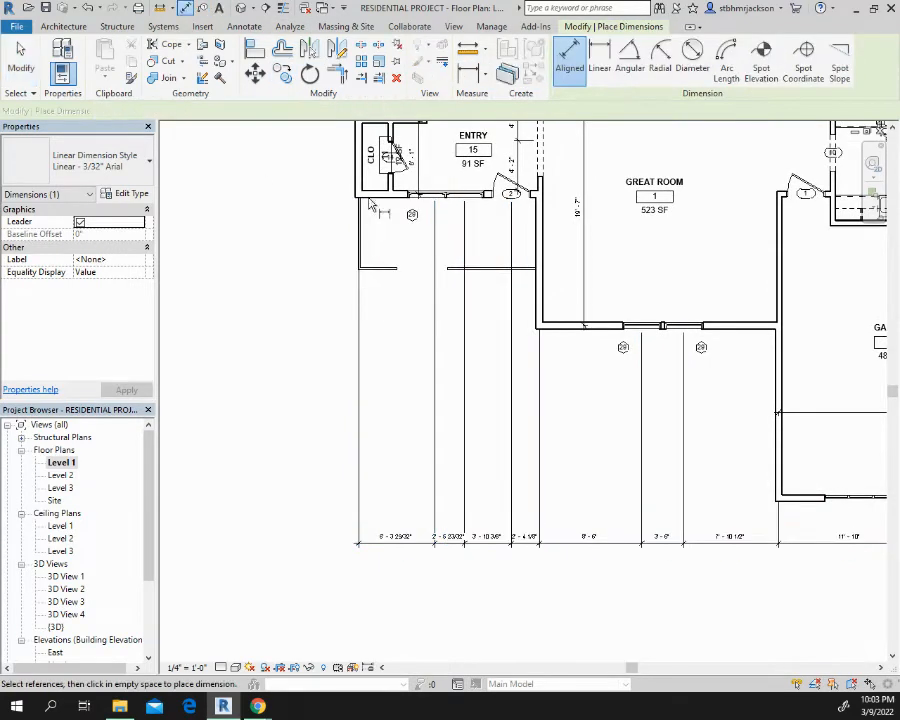
left_click(363, 259)
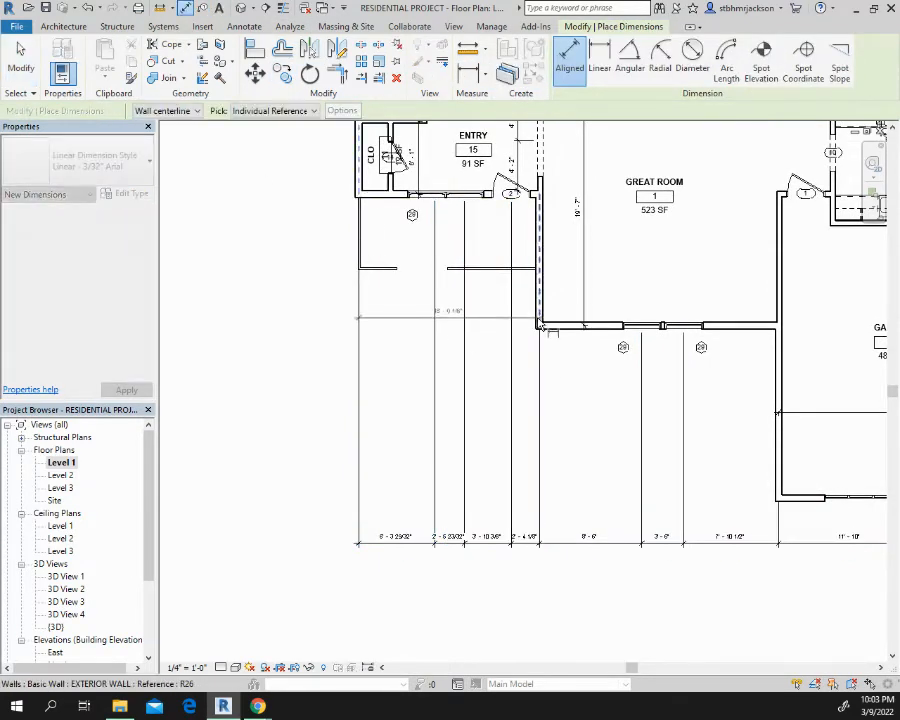
left_click(778, 480)
middle_click_drag(741, 591, 434, 512)
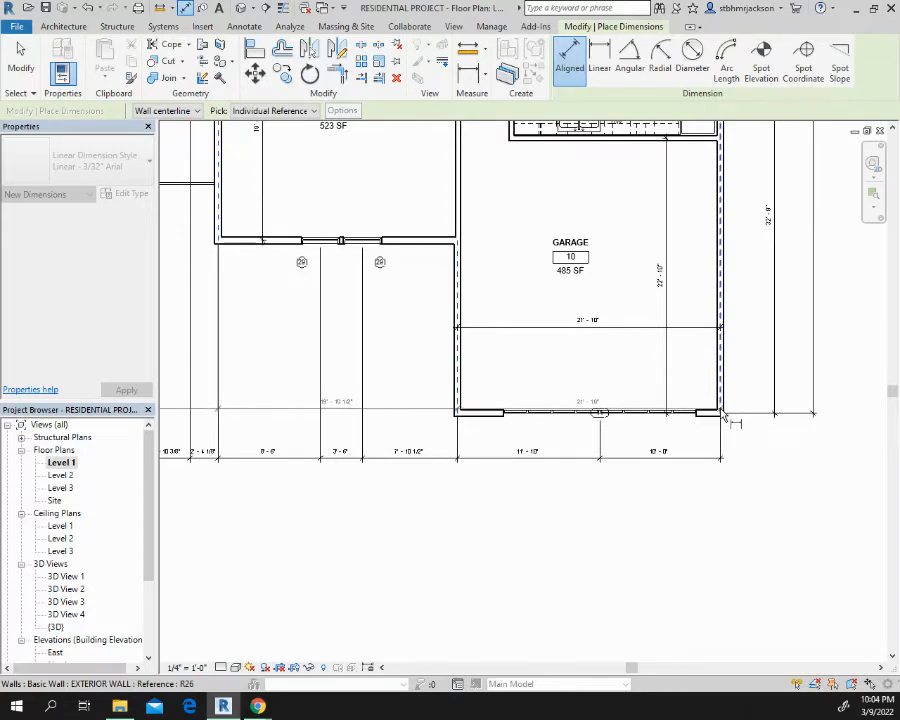
left_click(688, 485)
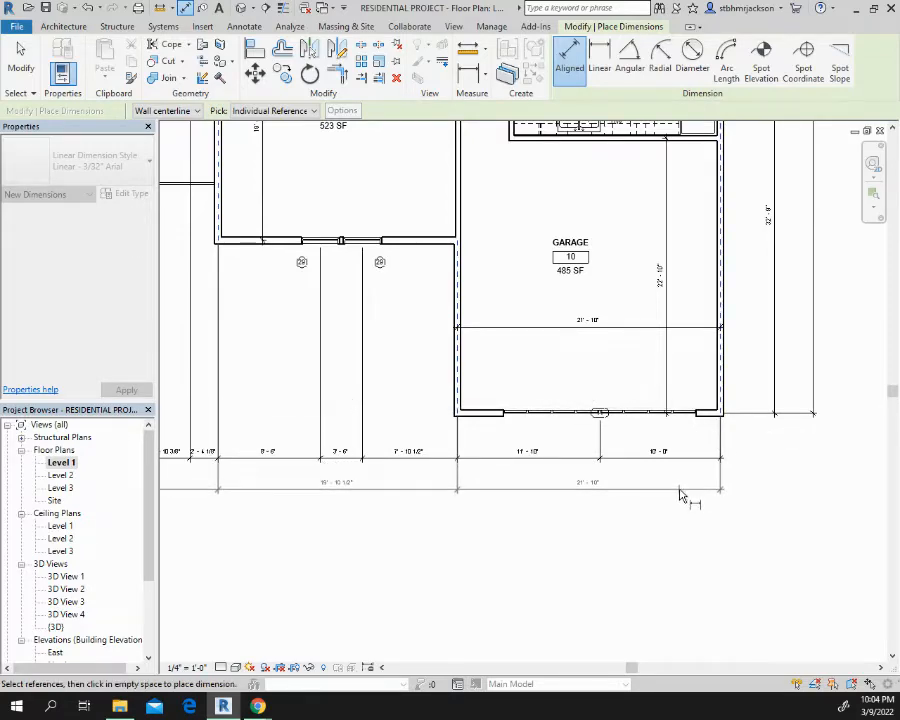
left_click(679, 488)
Place an overall aligned dimension between the two outermost side walls, beyond both front dimension strings
middle_click_drag(602, 456, 837, 540)
middle_click_drag(613, 408, 680, 410)
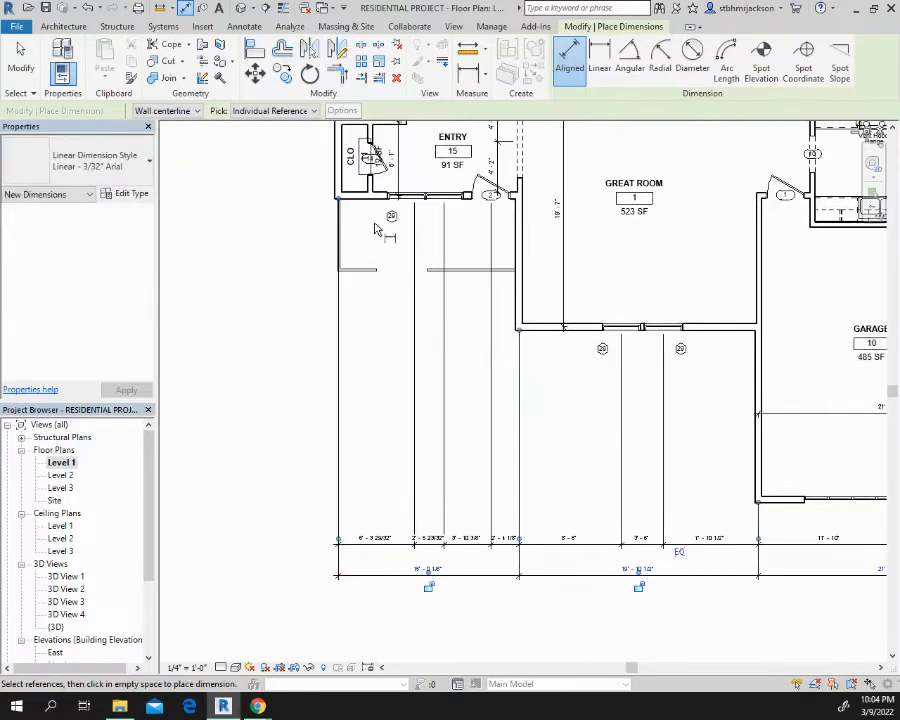
middle_click_drag(495, 446, 255, 440)
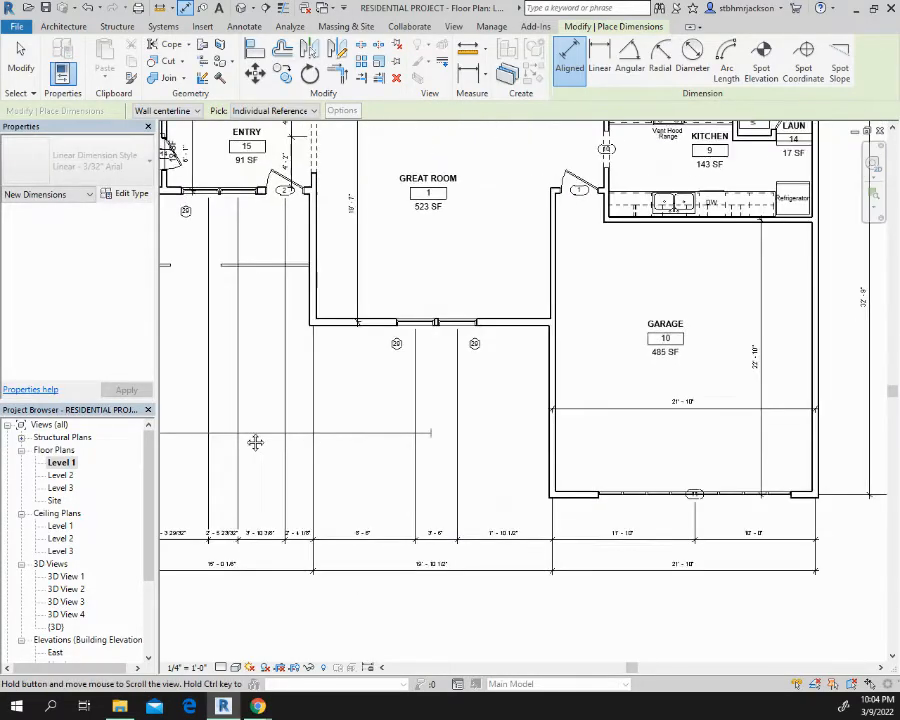
middle_click_drag(802, 548, 562, 508)
left_click(518, 489)
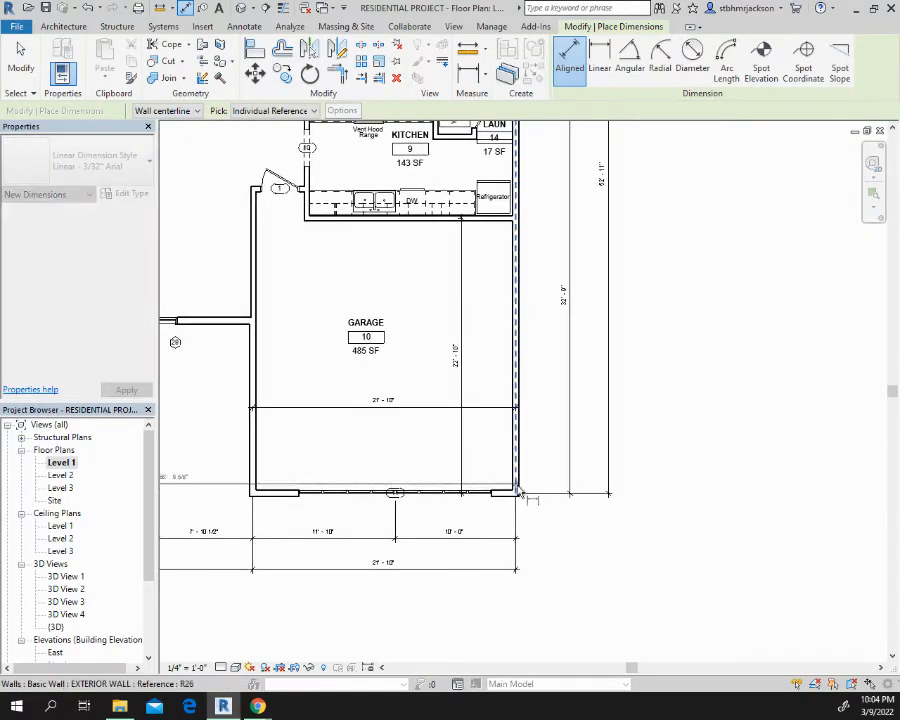
left_click(463, 605)
Place a chained aligned dimension outside the master bath wall, from the rear wall through window 14 to the entry, great room and garage front walls
middle_click_drag(492, 450, 890, 410)
middle_click_drag(369, 428, 530, 412)
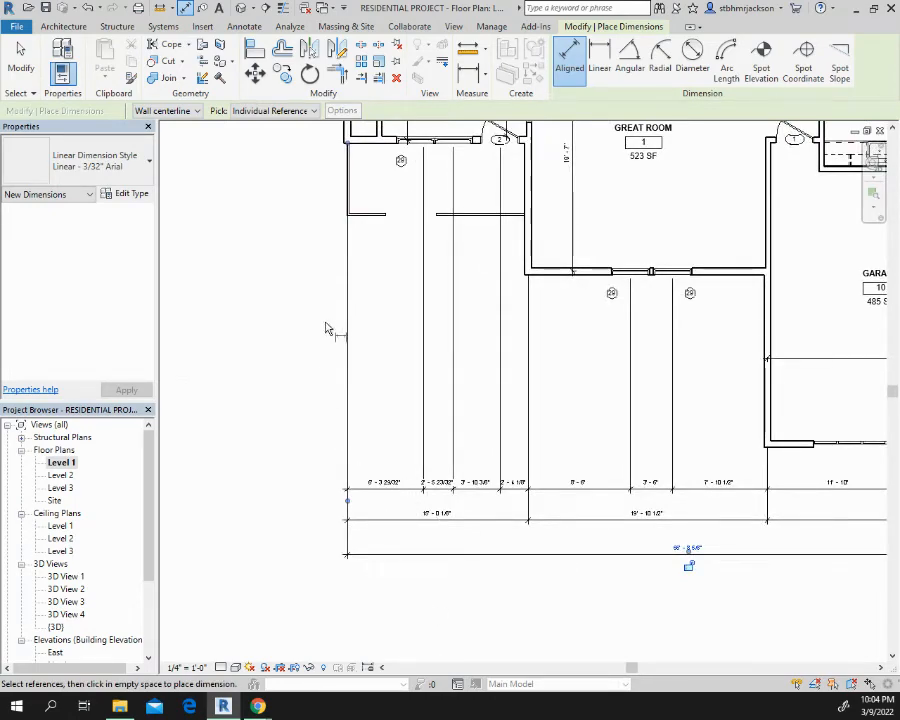
middle_click_drag(326, 329, 466, 657)
scroll(430, 390, "down", 1)
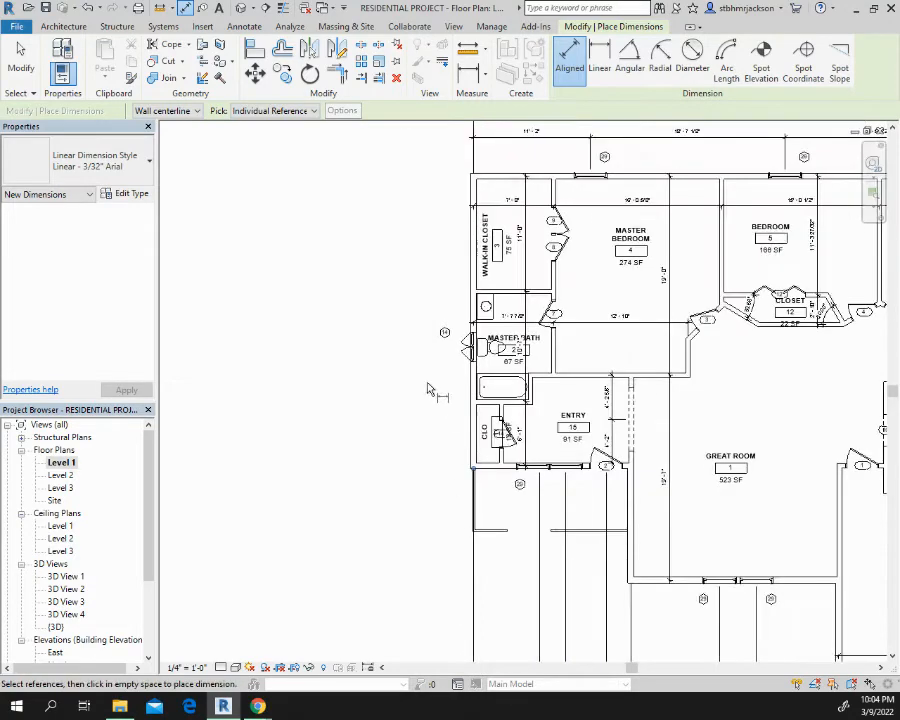
middle_click_drag(432, 388, 426, 484)
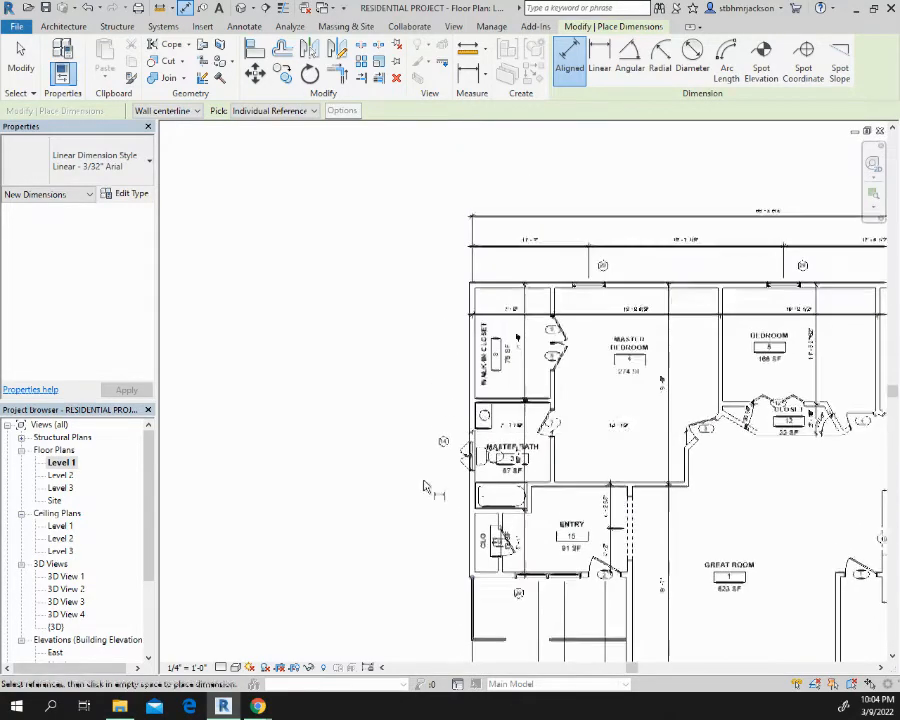
left_click(485, 291)
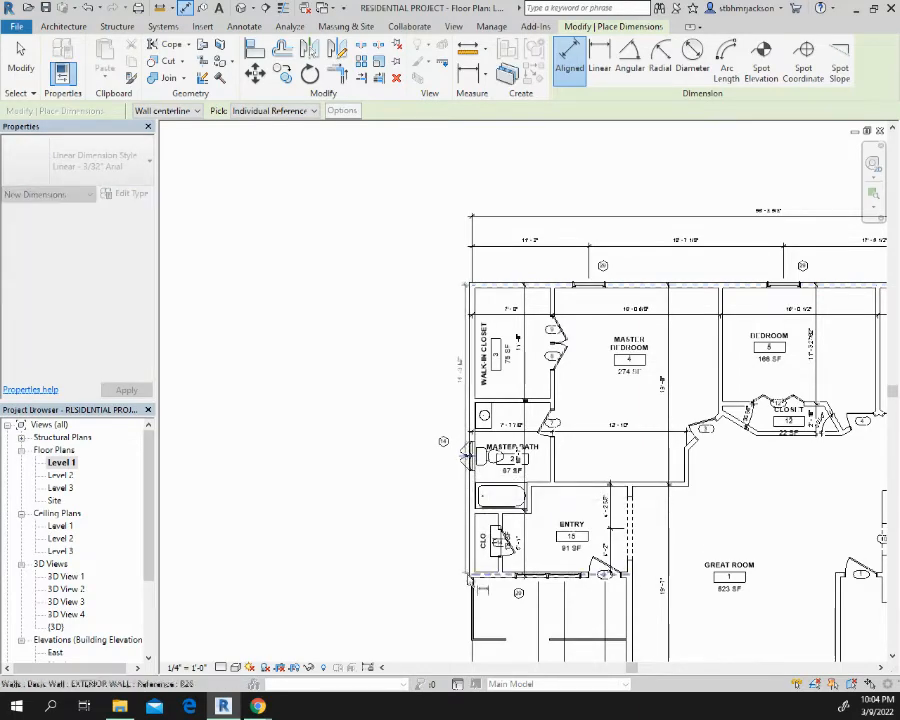
left_click(477, 580)
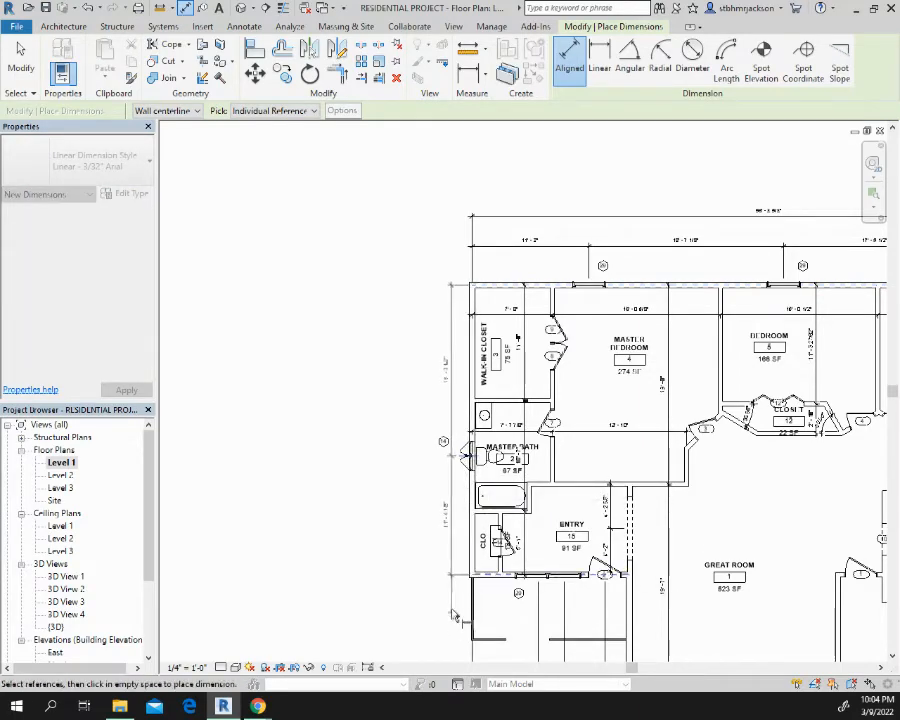
middle_click_drag(451, 580, 313, 178)
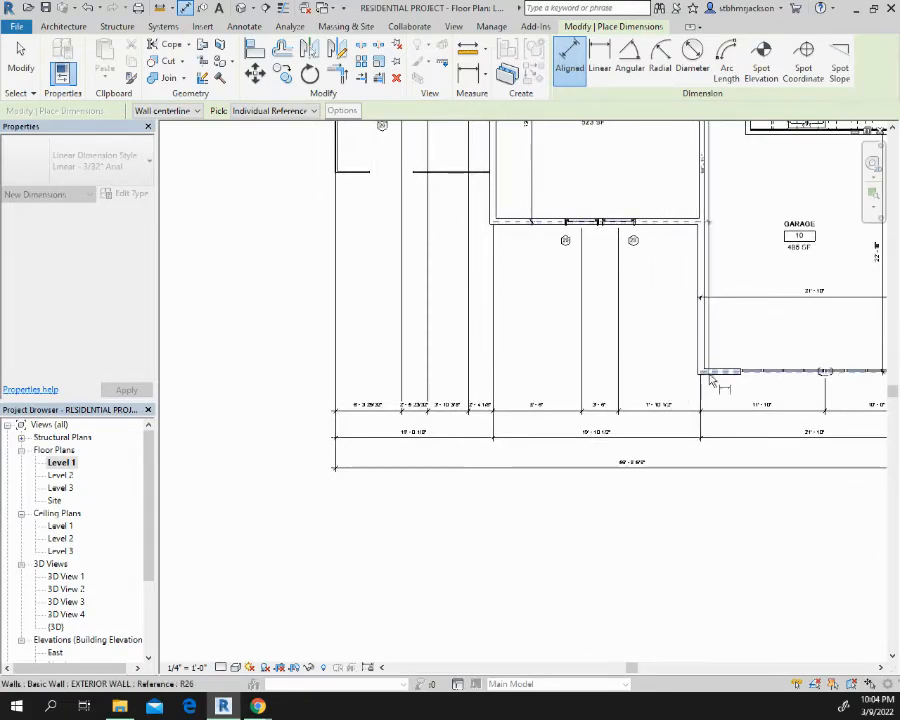
middle_click_drag(482, 361, 390, 543)
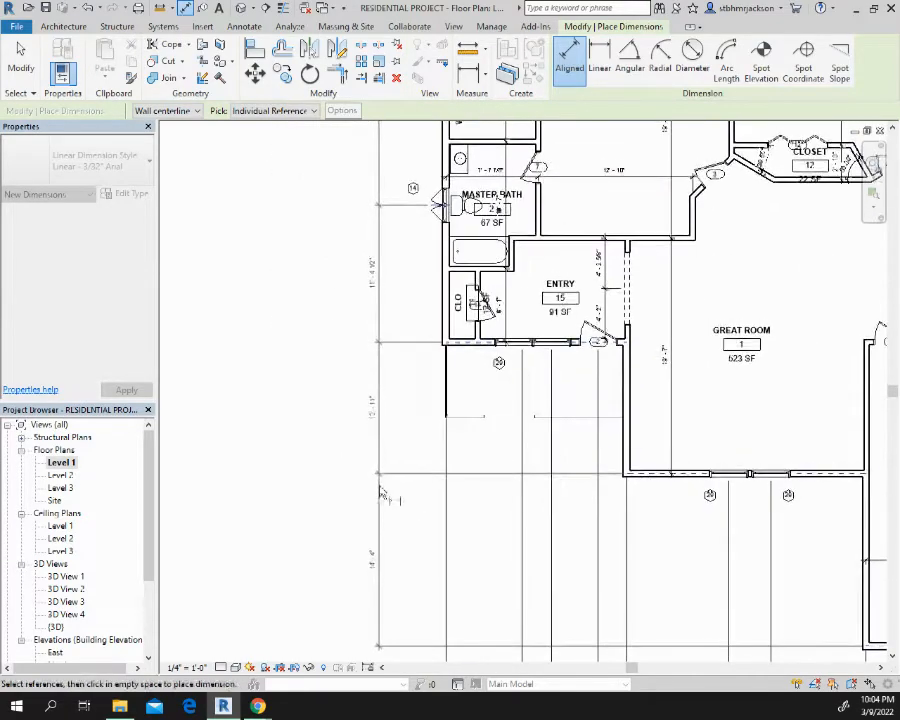
left_click(395, 378)
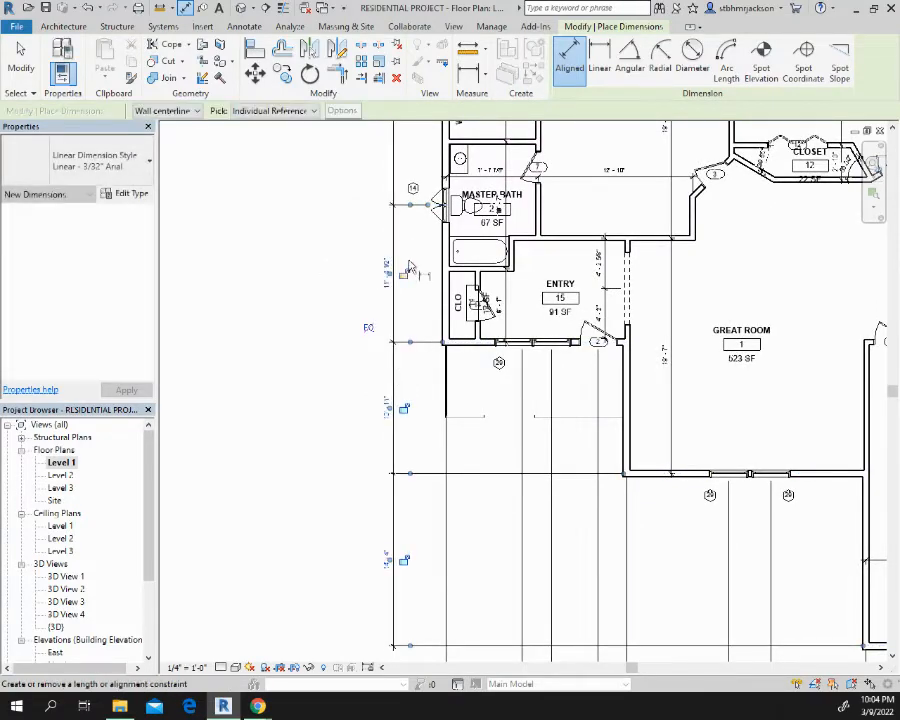
Place a second chained aligned dimension beyond the master bath side chain, between the rear wall, entry front wall and garage front wall
middle_click_drag(410, 266, 422, 422)
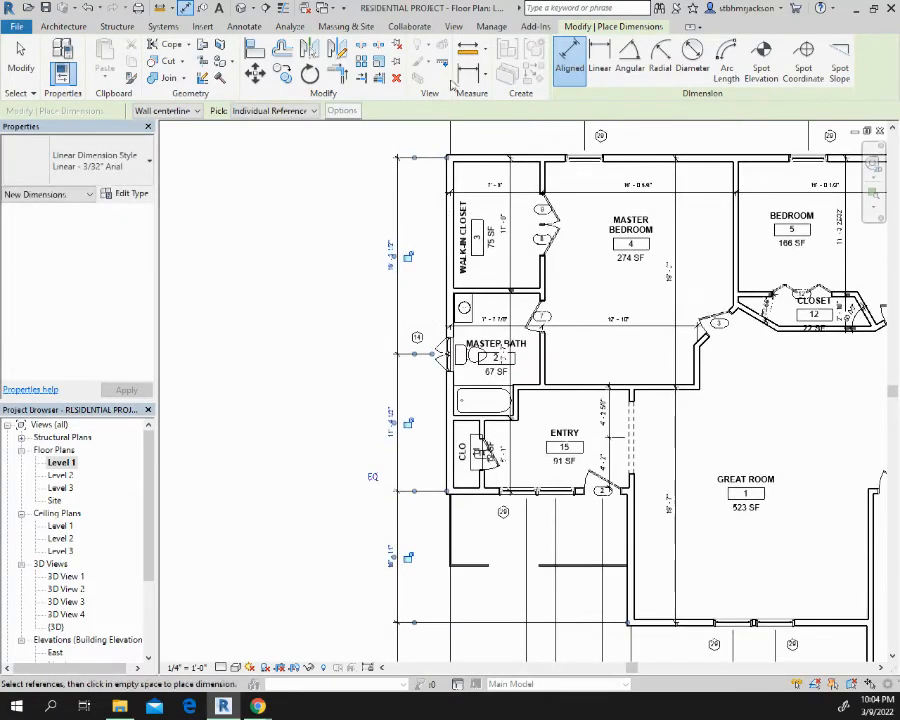
left_click(471, 158)
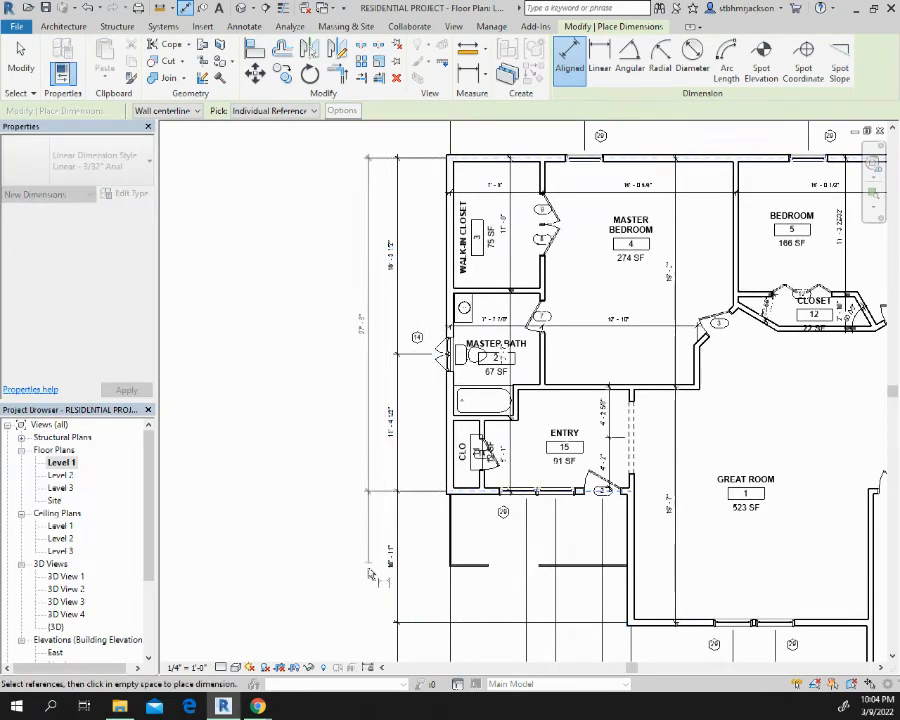
middle_click_drag(372, 614, 323, 216)
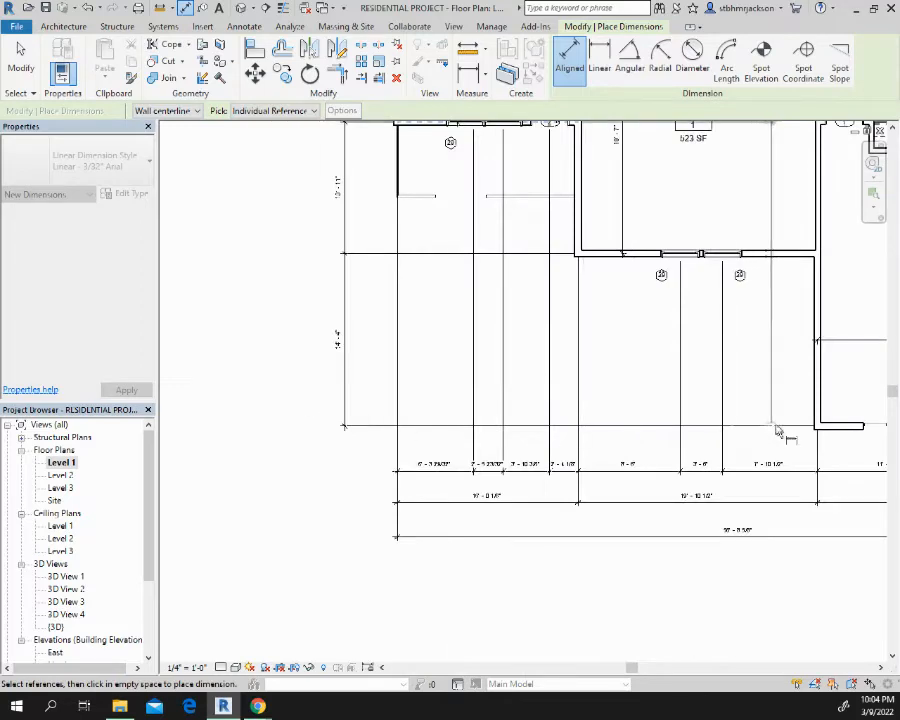
left_click(822, 430)
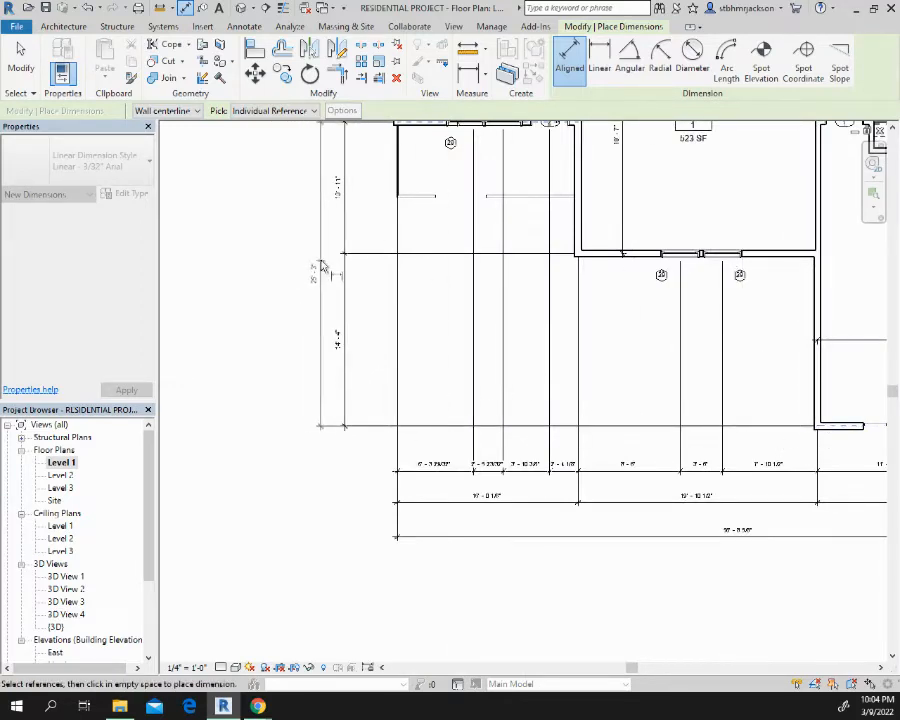
middle_click_drag(307, 228, 277, 462)
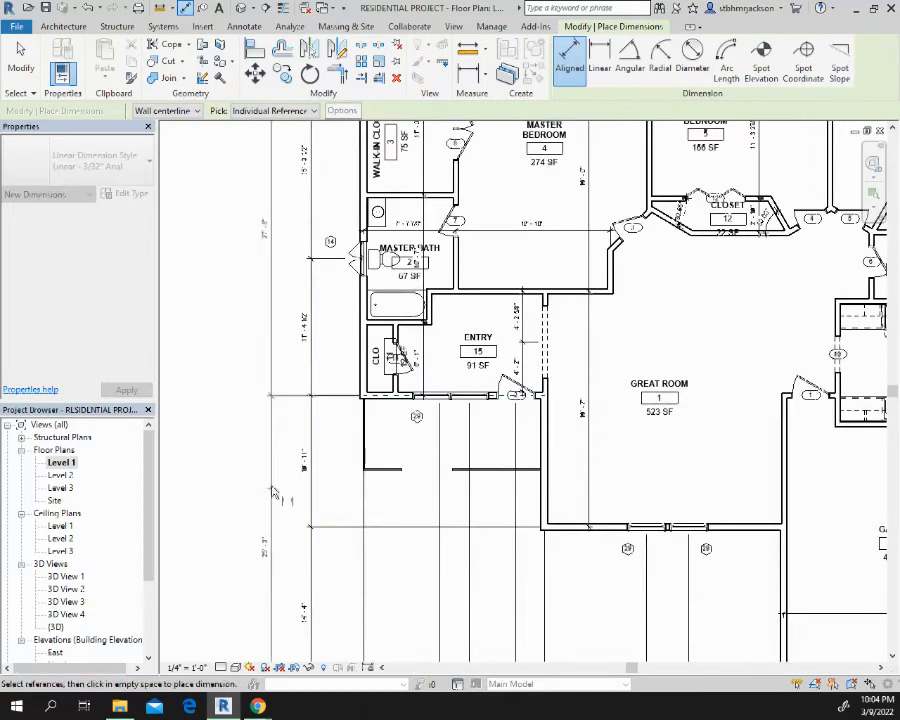
left_click(303, 455)
scroll(480, 328, "down", 2)
scroll(480, 328, "down", 1)
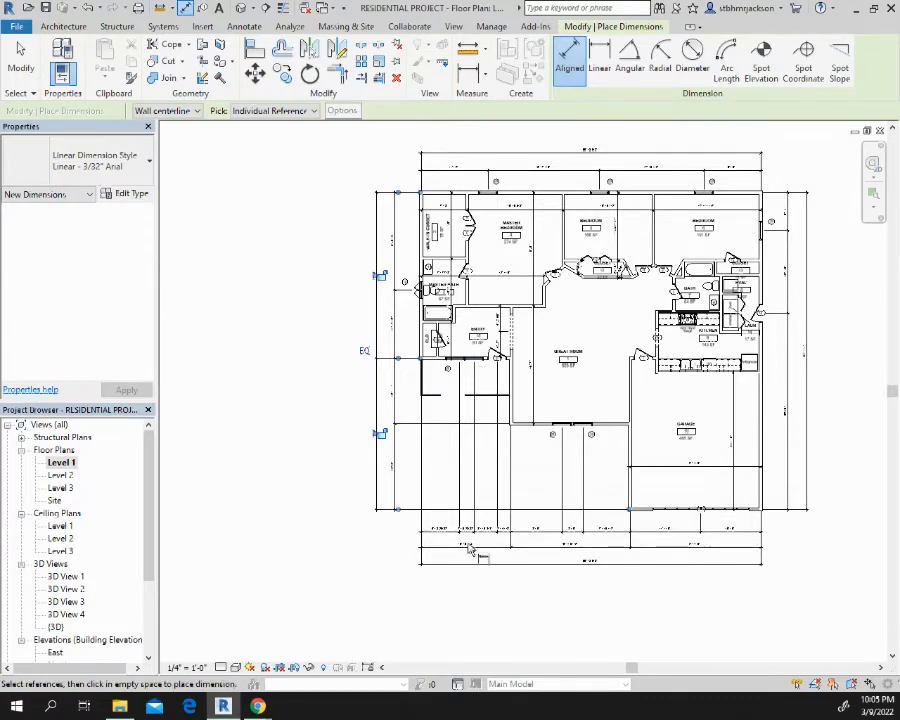
Create a camera view of the kitchen from opening 10, aimed at the exterior wall by the refrigerator
scroll(468, 548, "up", 4)
scroll(466, 484, "up", 4)
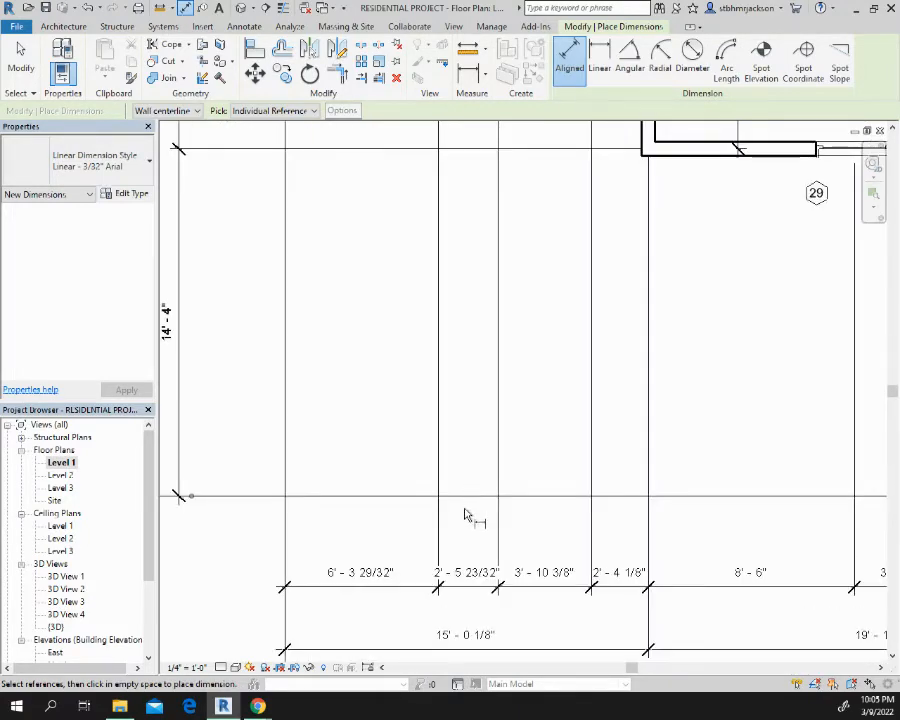
middle_click_drag(506, 490, 890, 560)
middle_click_drag(446, 305, 404, 603)
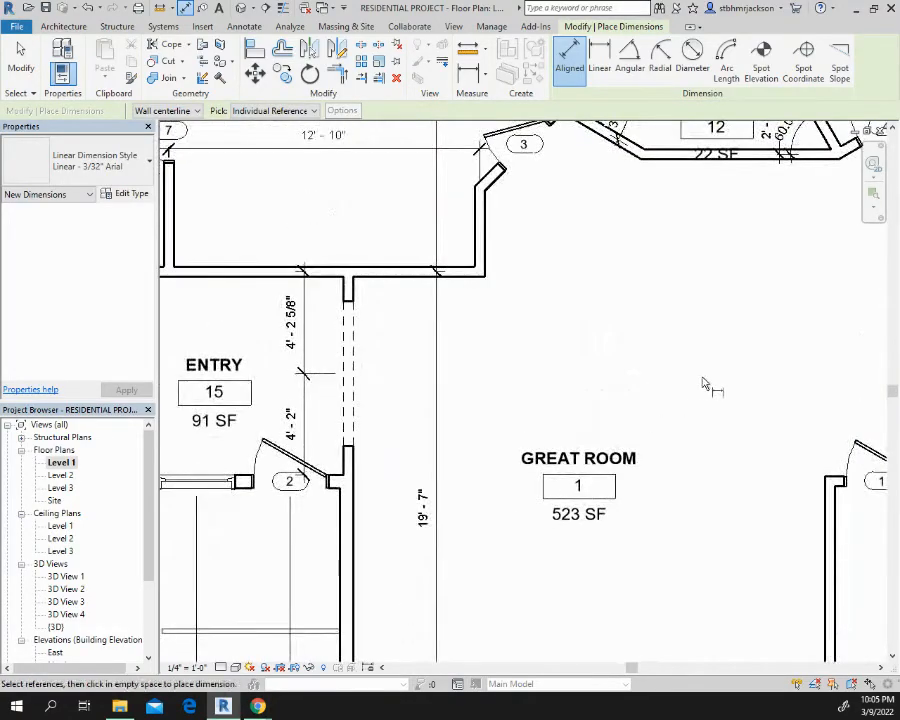
middle_click_drag(703, 383, 321, 419)
middle_click_drag(569, 347, 376, 325)
middle_click_drag(622, 415, 393, 367)
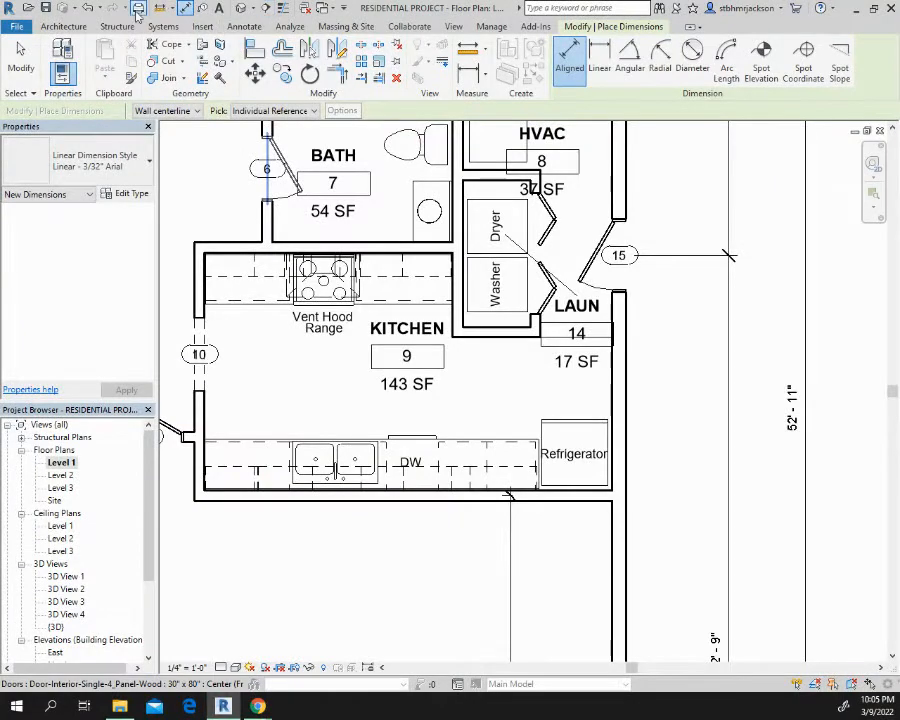
left_click(251, 8)
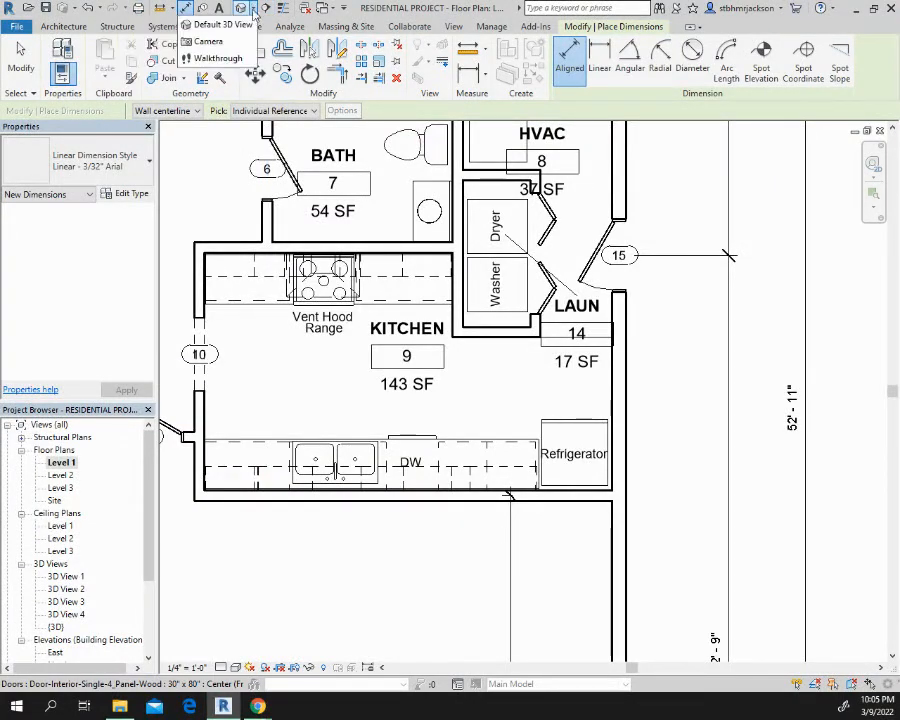
left_click(212, 41)
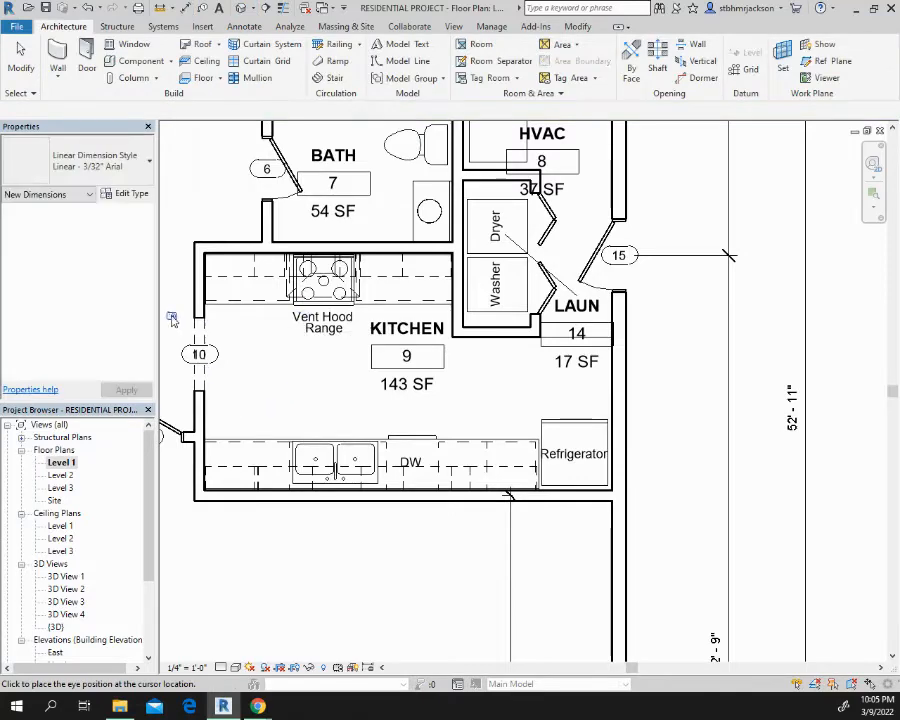
left_click(195, 340)
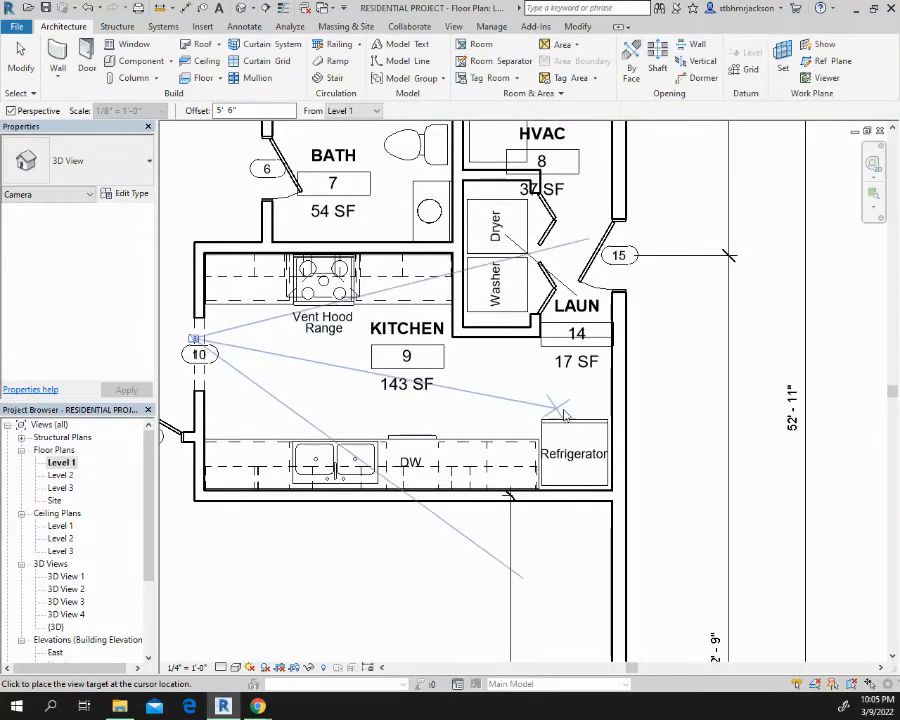
left_click(616, 437)
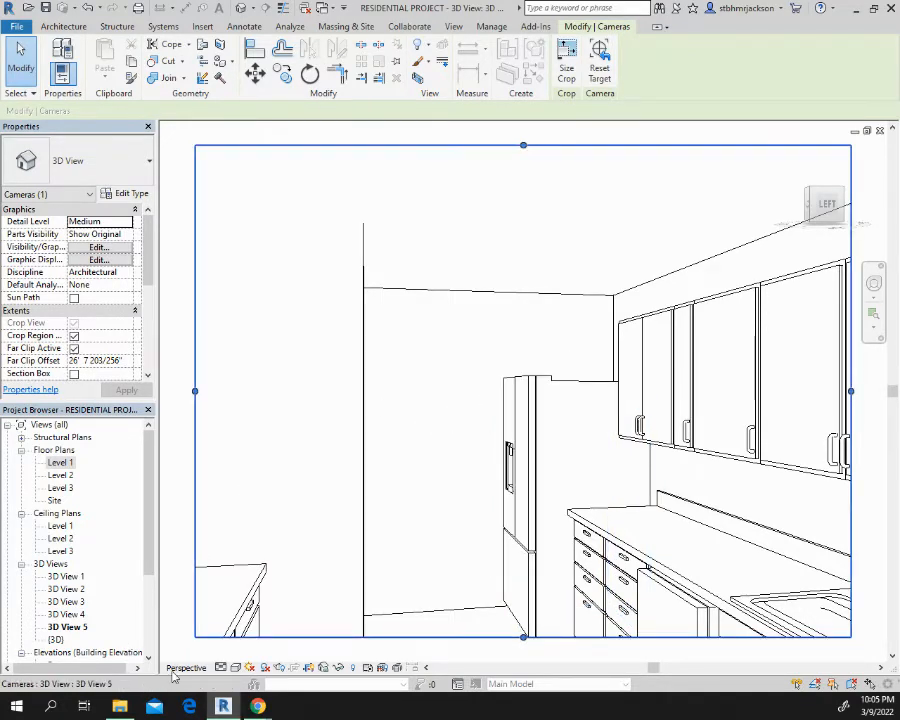
Set the kitchen camera view's visual style to Shaded
left_click(236, 667)
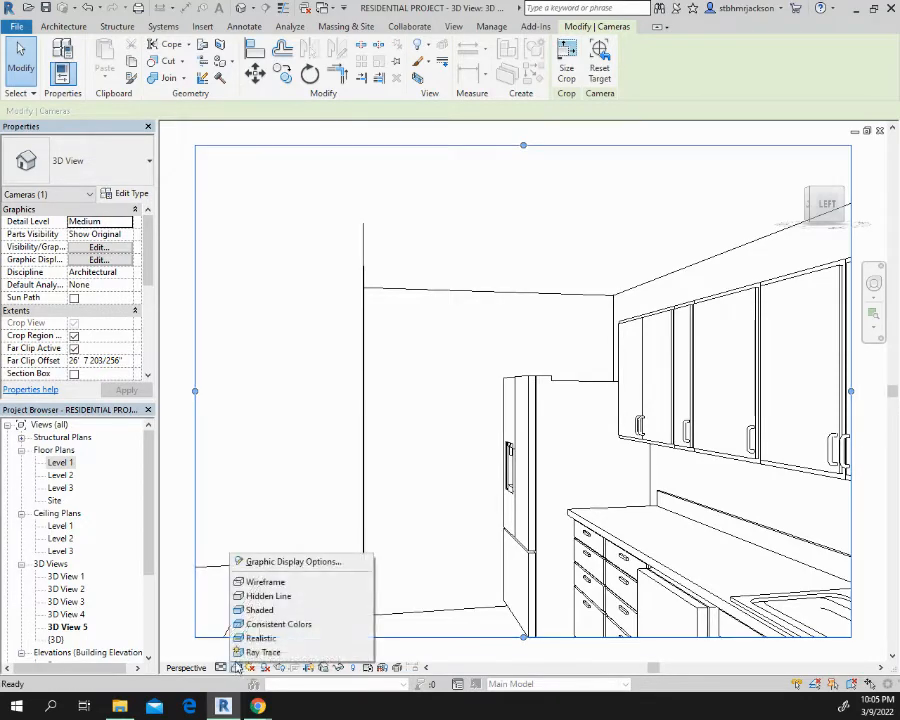
left_click(291, 609)
scroll(447, 379, "down", 3)
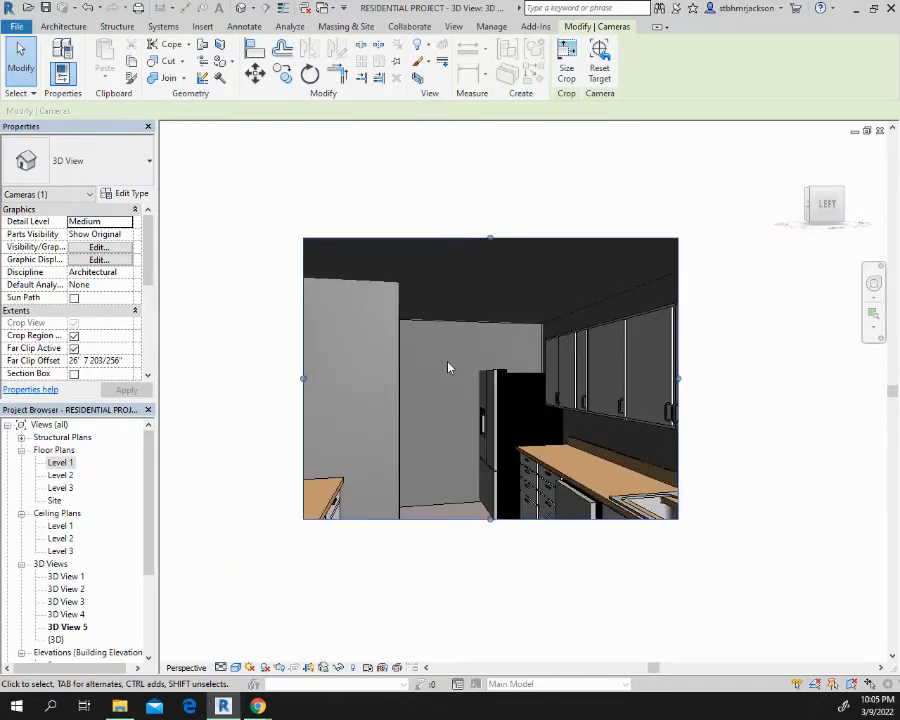
Try nudging the 24" dishwasher sideways under the countertop in the kitchen camera view
scroll(425, 354, "up", 2)
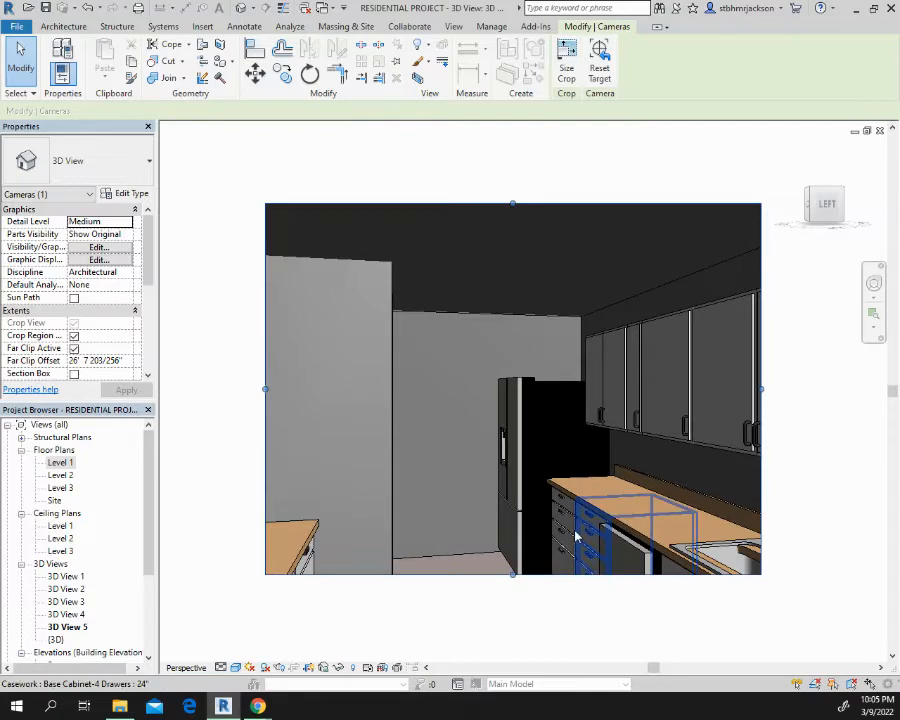
scroll(634, 541, "up", 5)
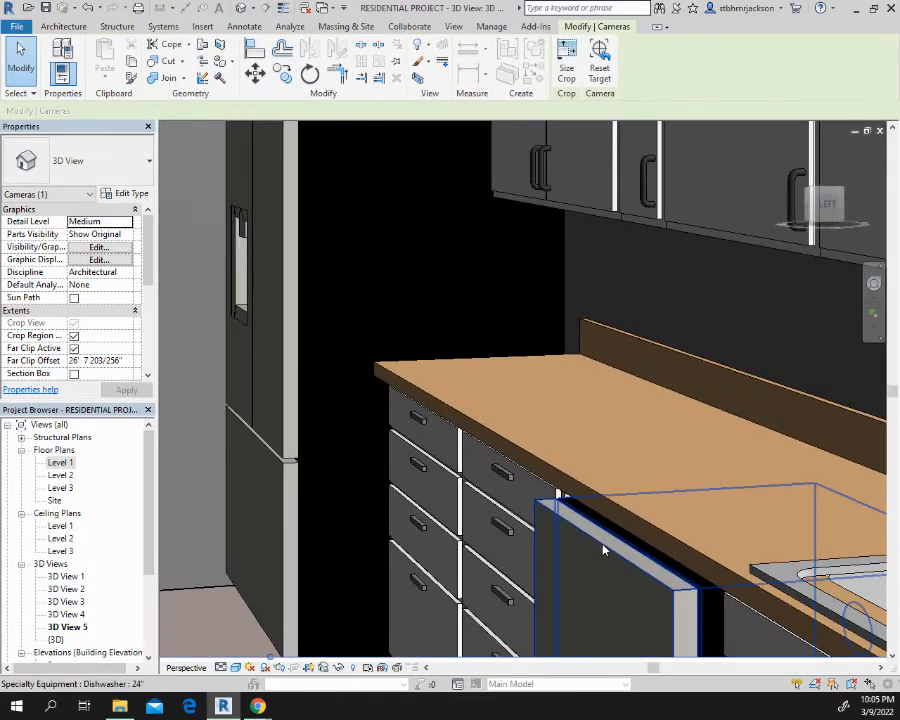
left_click(558, 528)
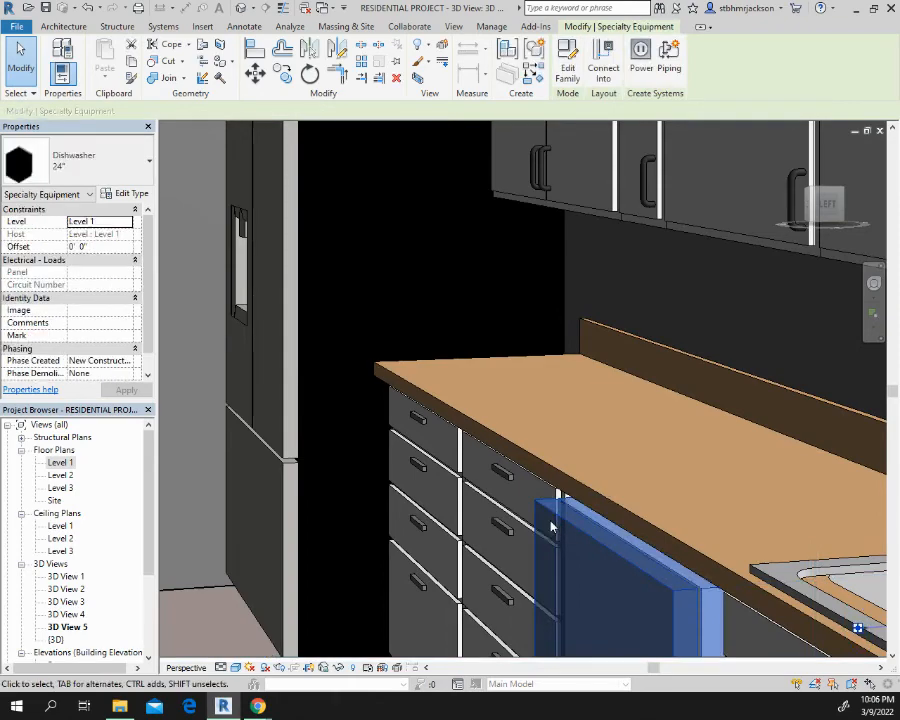
key("Right")
key("Right")
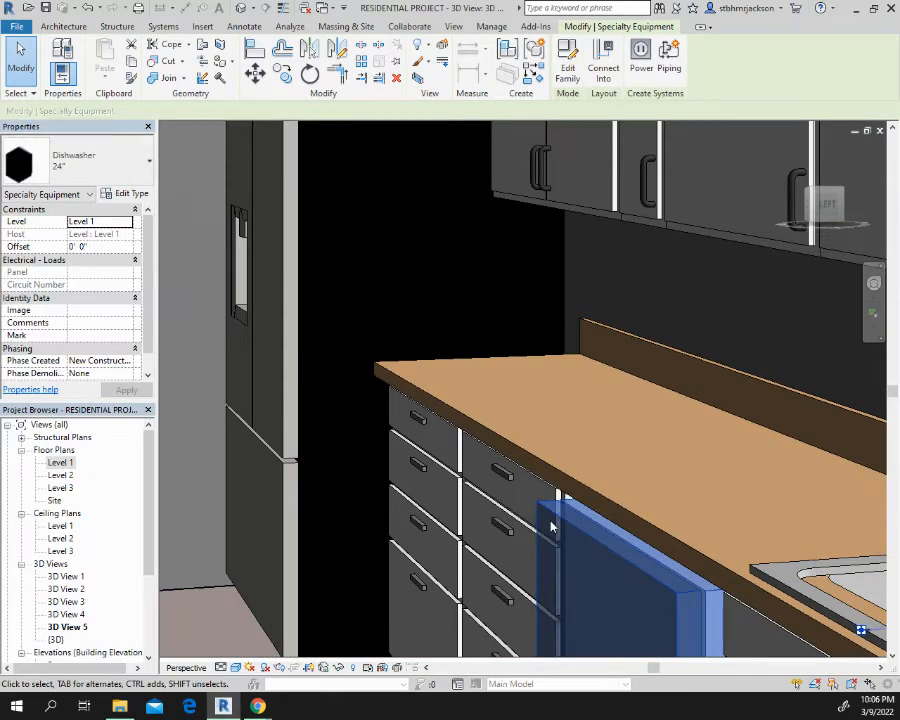
key("Left")
key("Left")
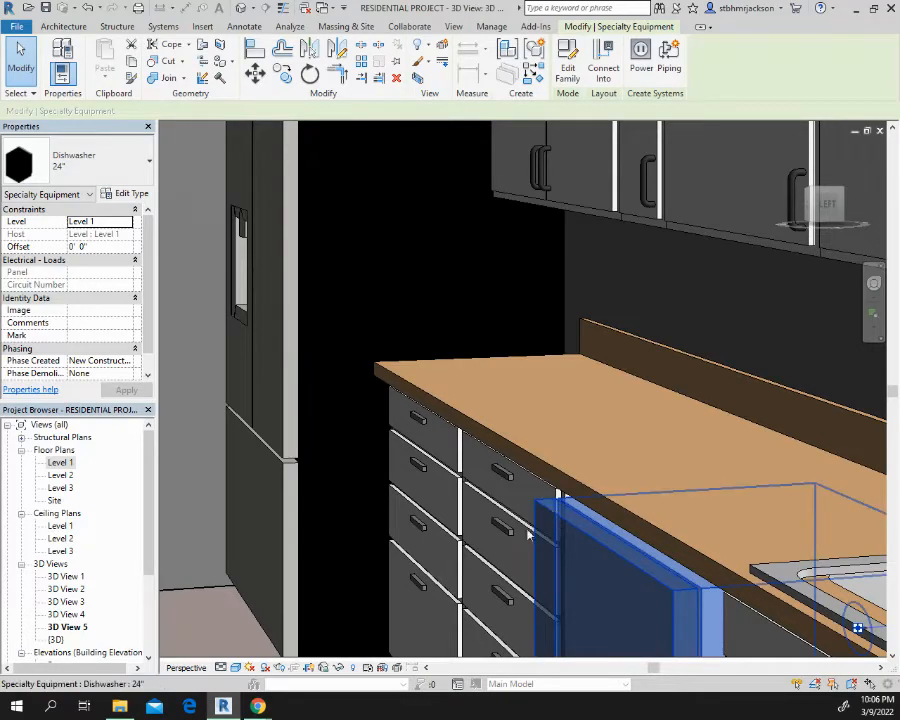
In the Level 1 floor plan, nudge the dishwasher back toward the wall until its front is nearly flush with the countertop edge
double_click(60, 463)
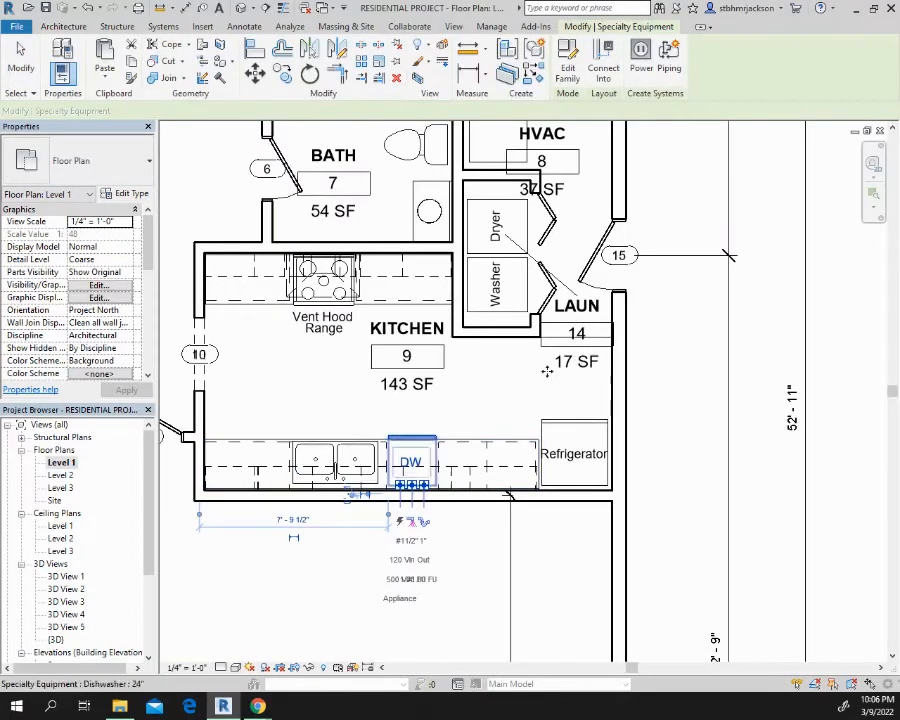
left_click(405, 443)
scroll(405, 443, "up", 4)
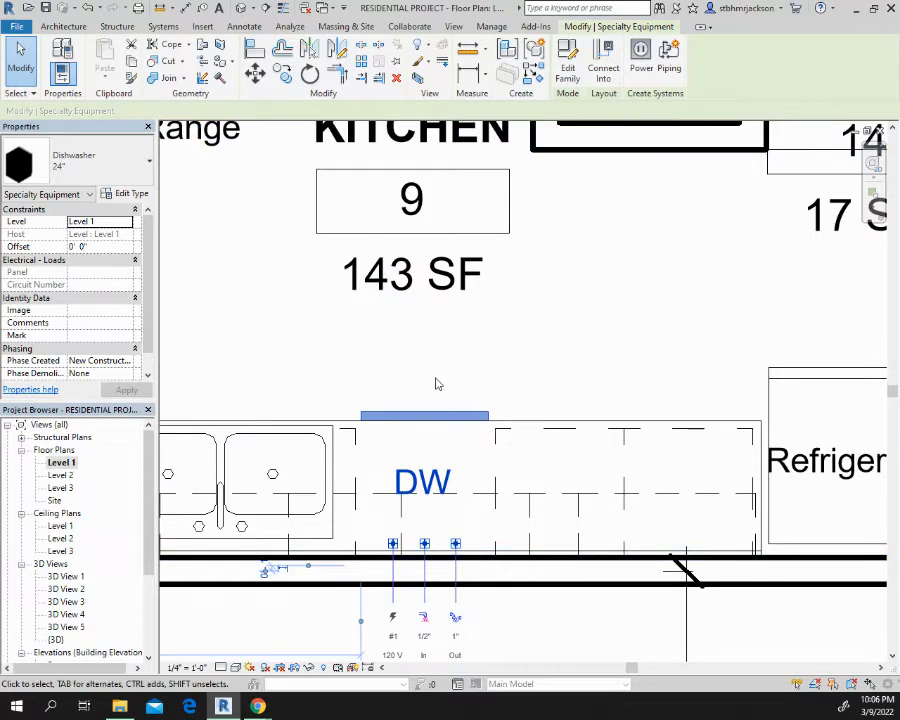
key("Left")
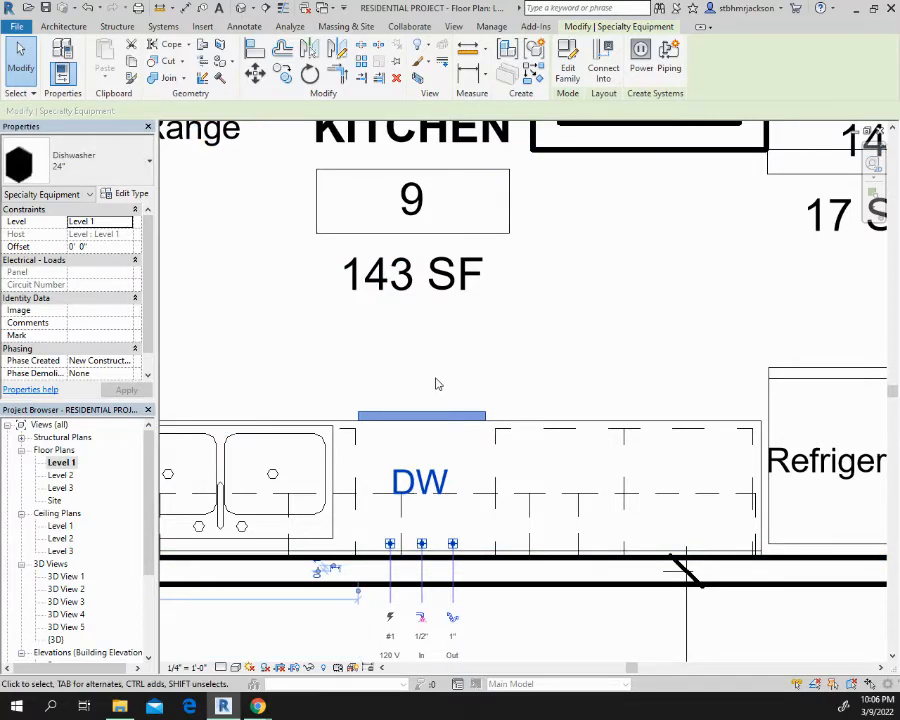
key("Right")
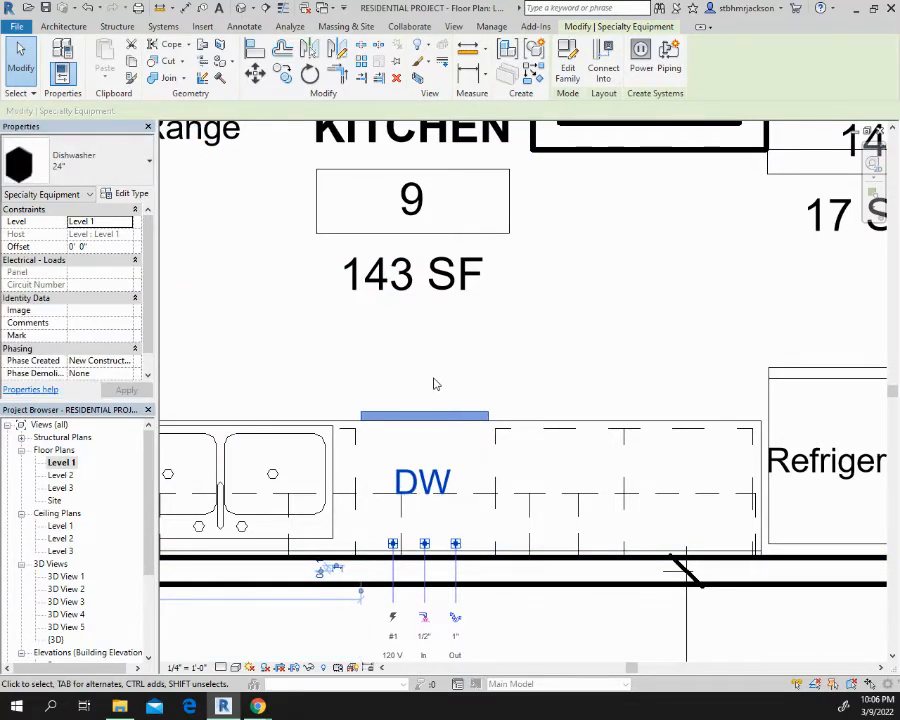
key("Down")
key("Down")
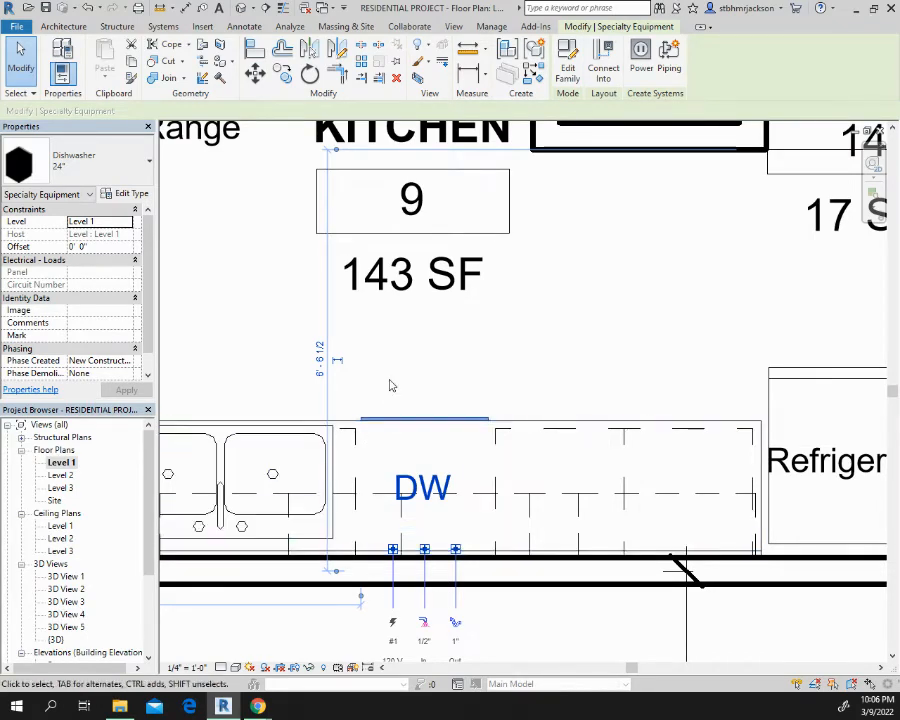
Open the default 3D view of the whole house
scroll(391, 385, "down", 3)
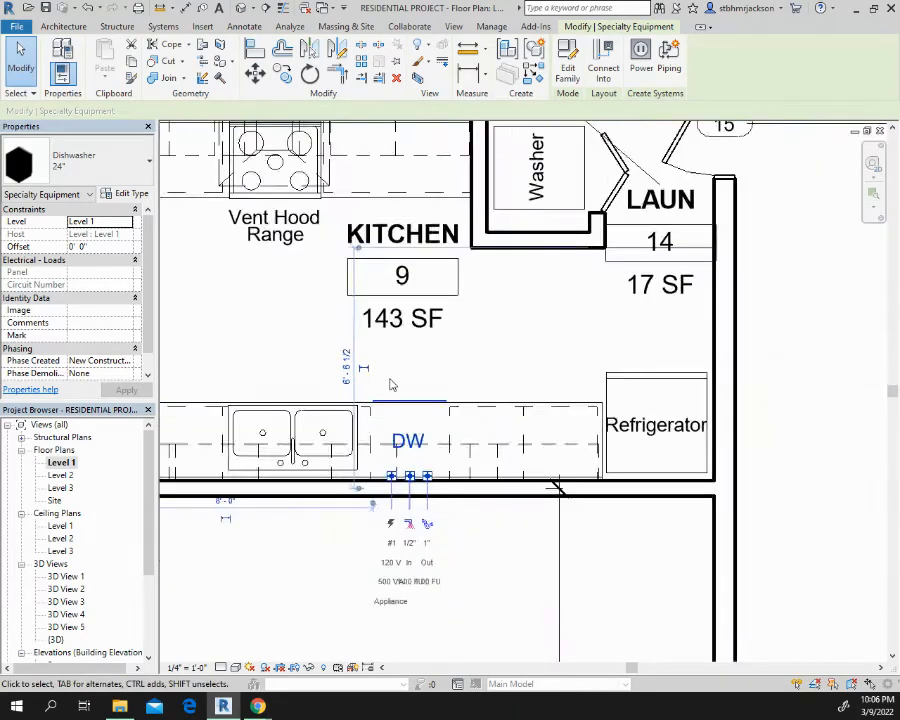
scroll(390, 382, "down", 2)
middle_click_drag(440, 430, 632, 479)
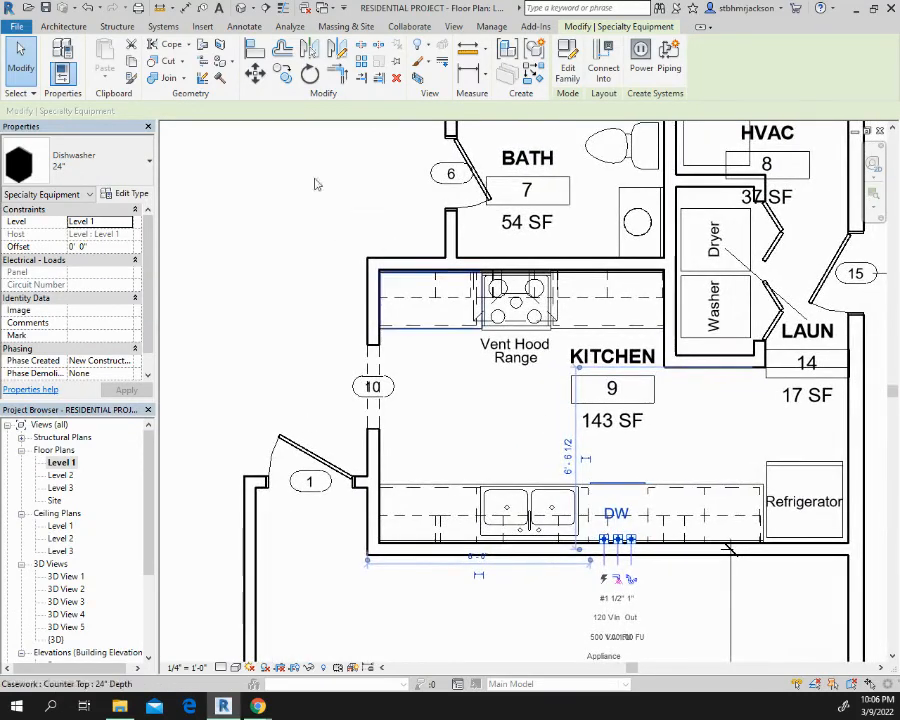
left_click(241, 8)
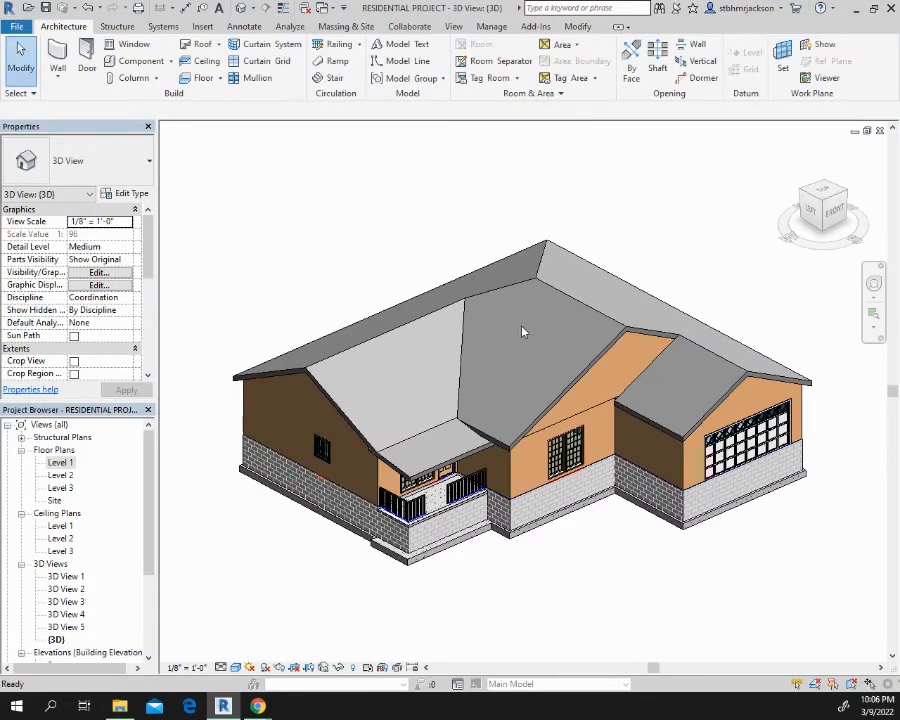
Hide the Roofs and Ceilings model categories in the default 3D view through its visibility/graphics overrides
key("v")
key("g")
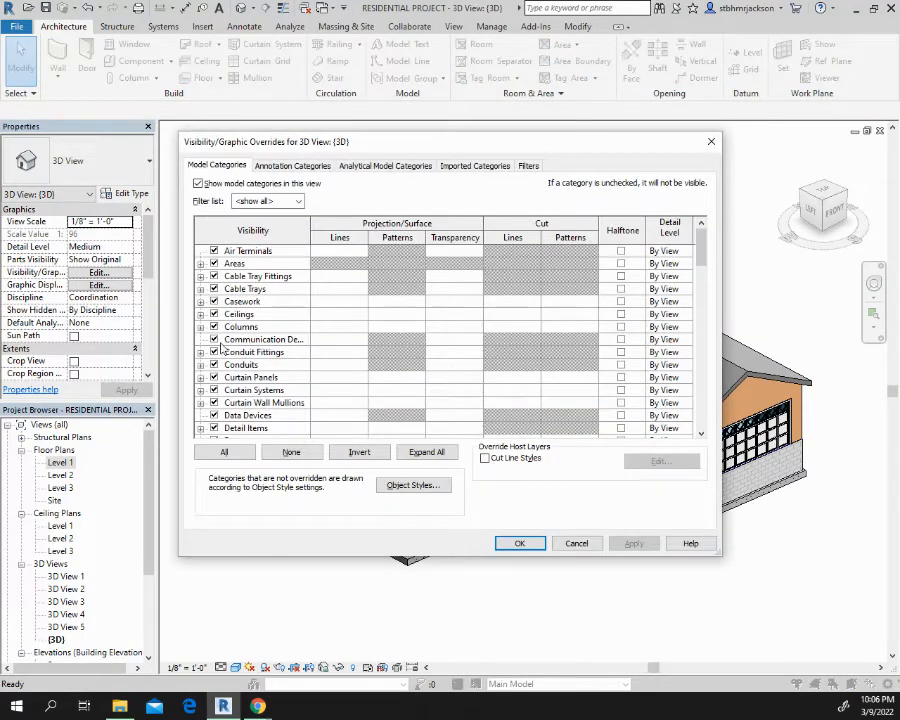
scroll(222, 349, "down", 10)
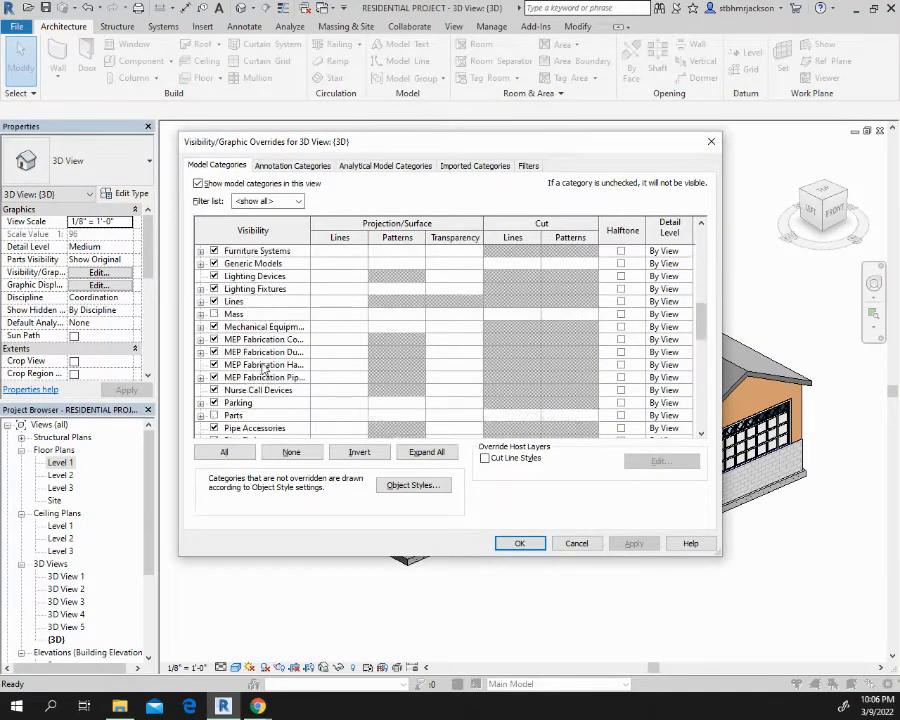
scroll(263, 370, "down", 4)
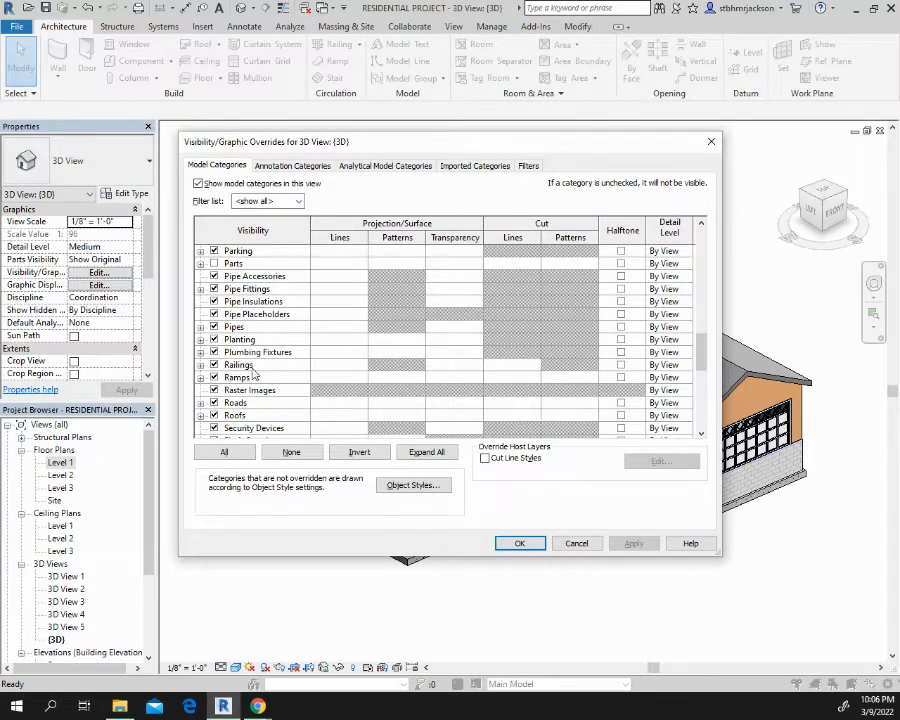
scroll(254, 374, "down", 1)
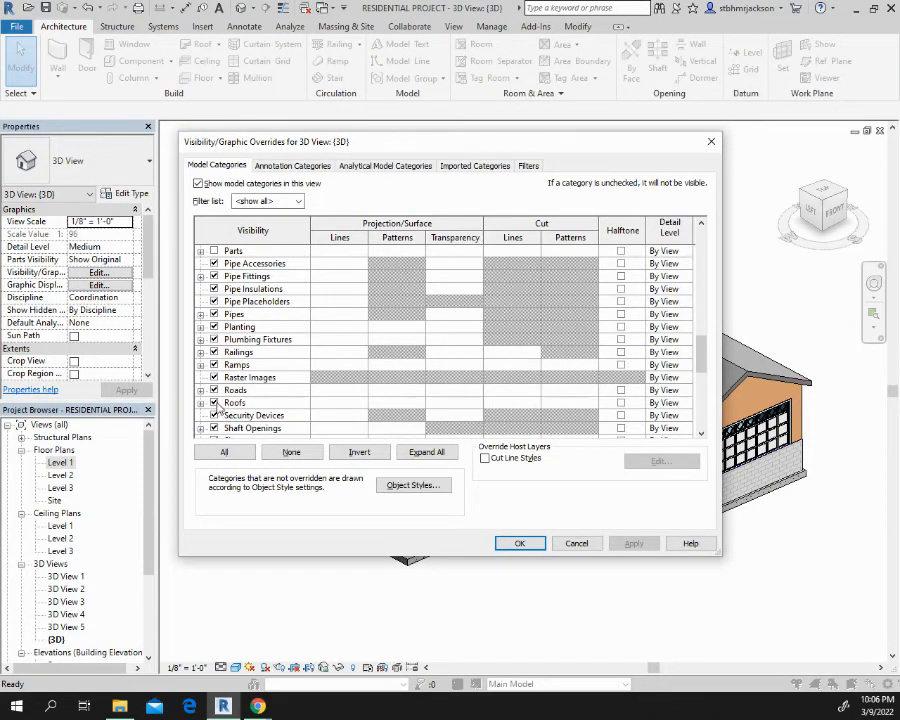
left_click(214, 402)
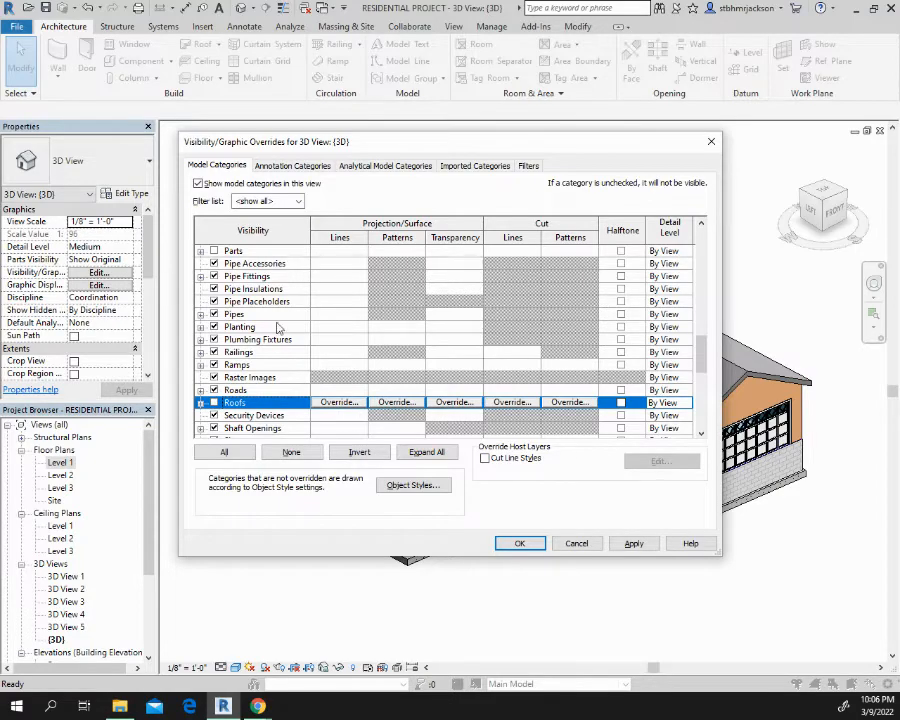
scroll(278, 328, "up", 10)
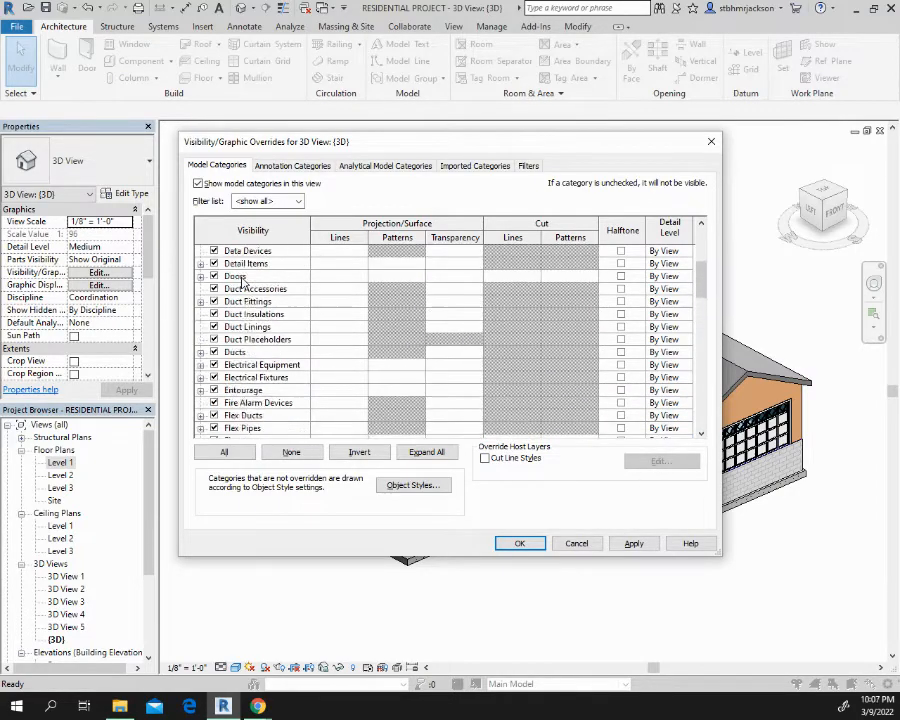
scroll(241, 282, "up", 5)
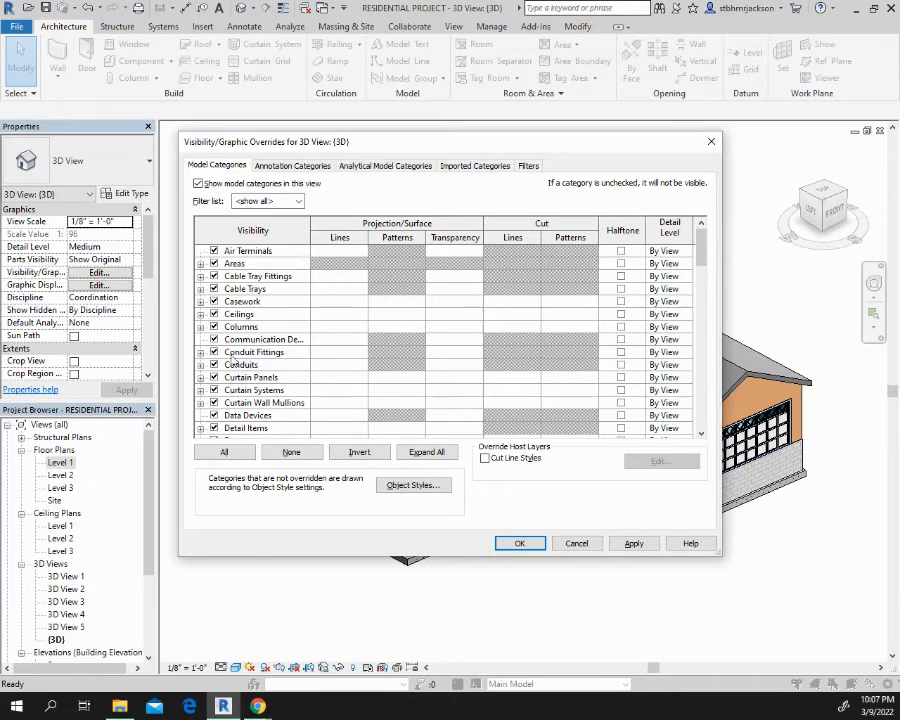
left_click(215, 314)
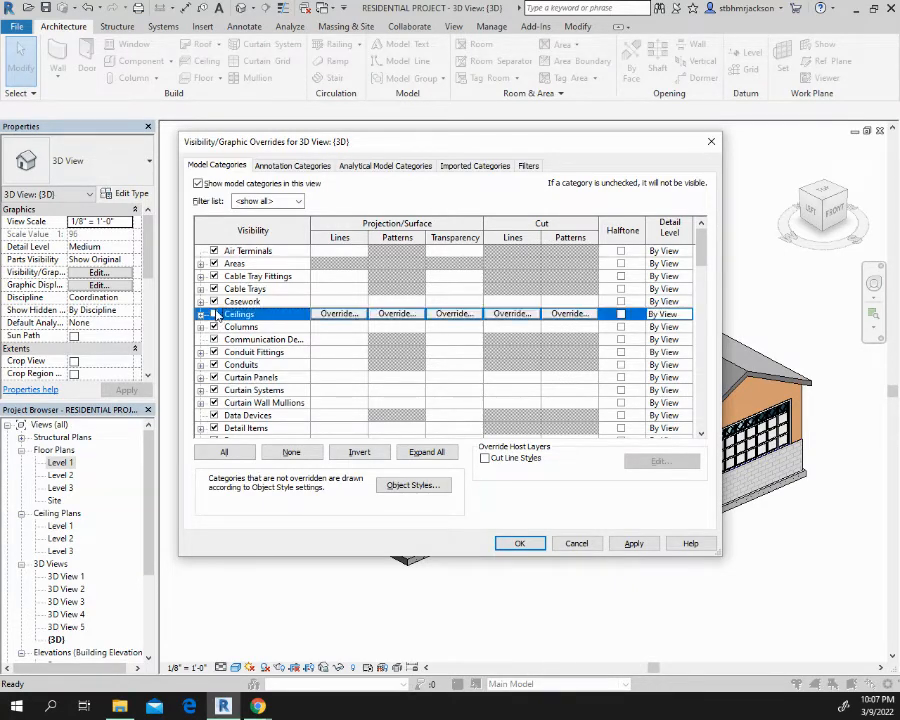
left_click(632, 543)
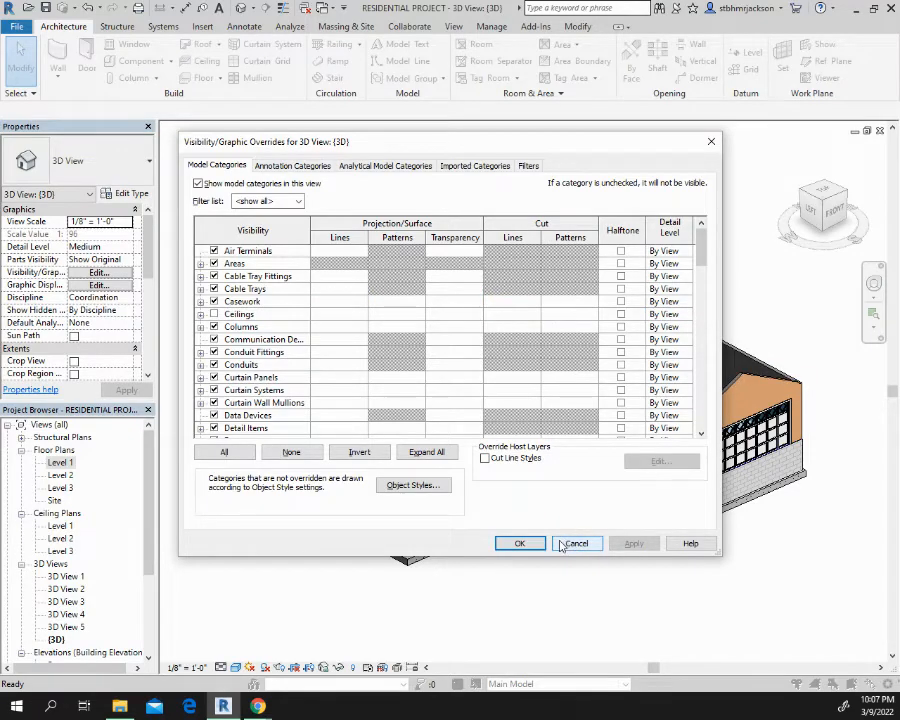
left_click(522, 543)
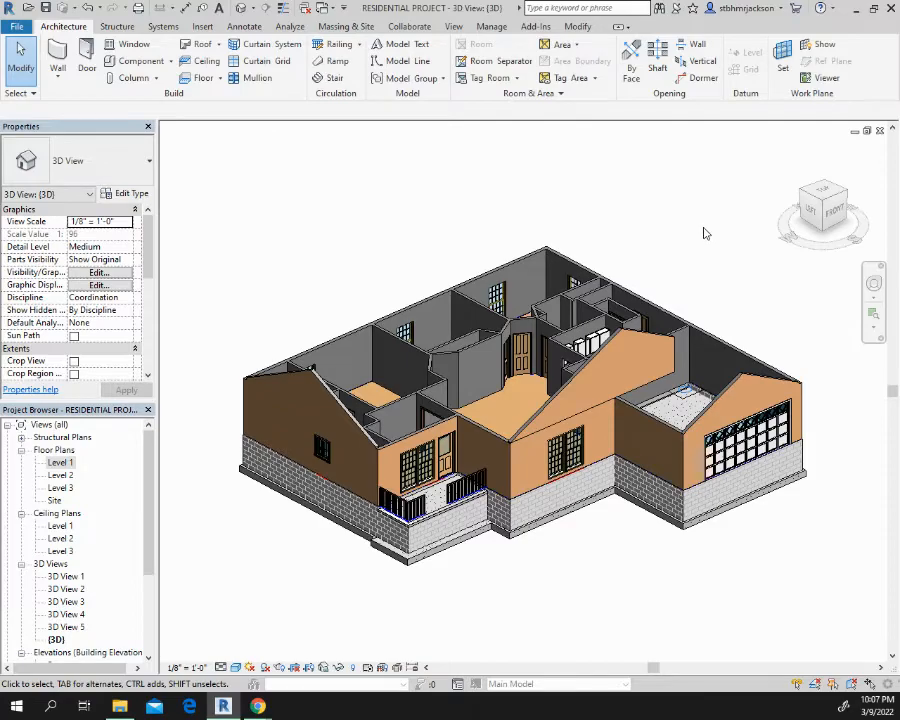
Inspect the kitchen counter run from above in 3D and select the 24" deep countertop with sink
middle_click_drag(730, 257, 600, 460, "shift")
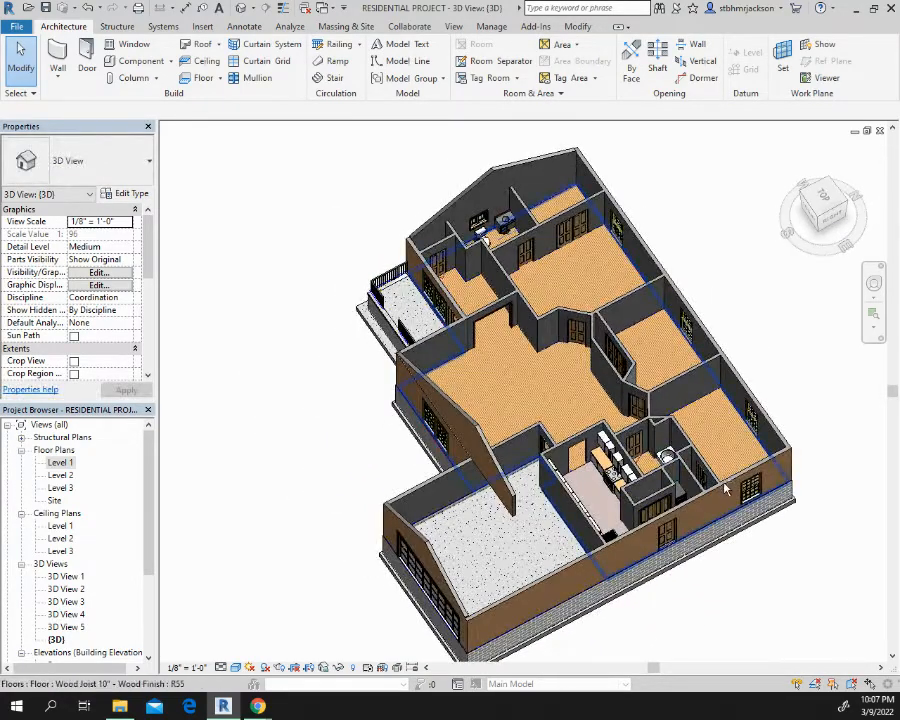
middle_click_drag(480, 380, 437, 490, "shift")
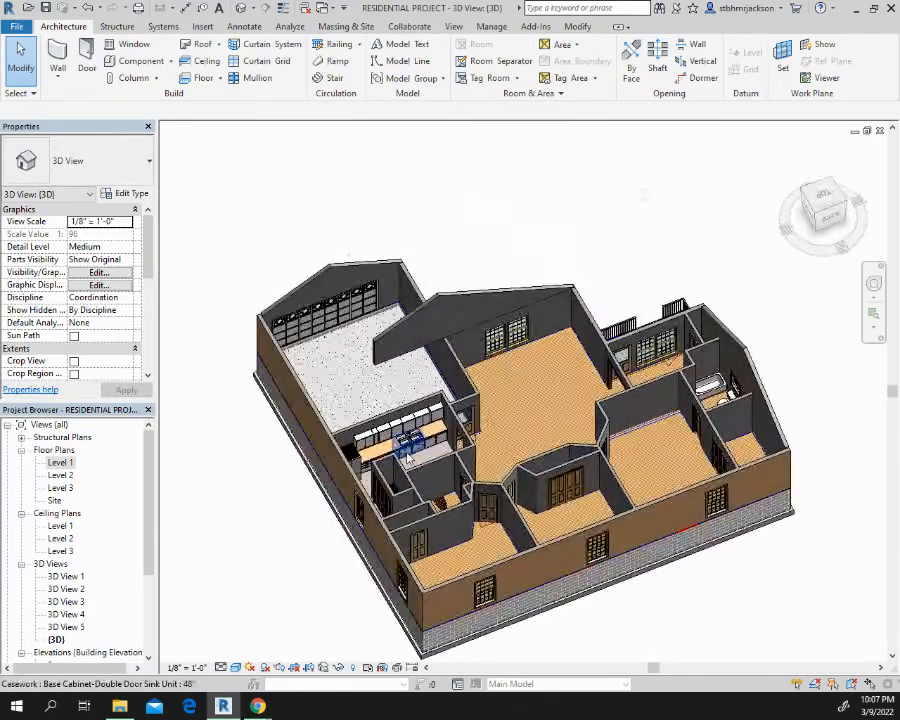
scroll(440, 455, "up", 6)
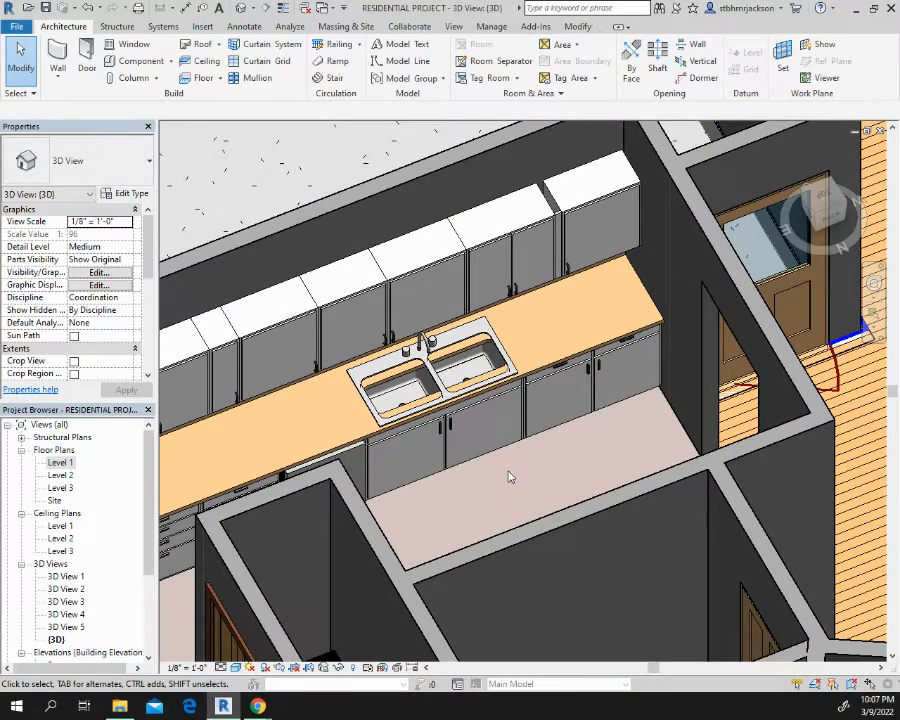
left_click(555, 368)
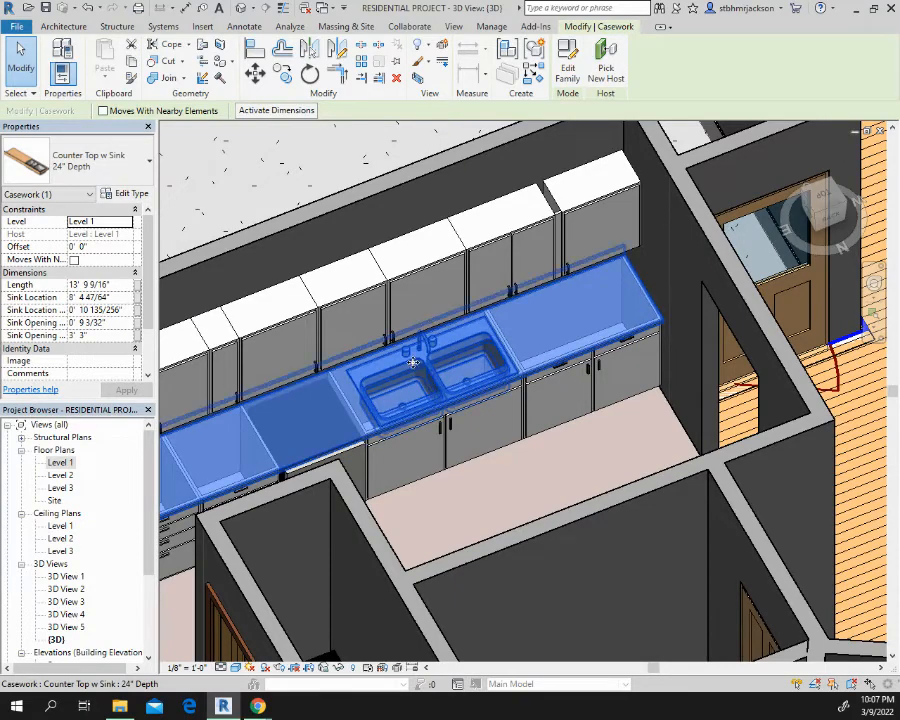
left_click(518, 500)
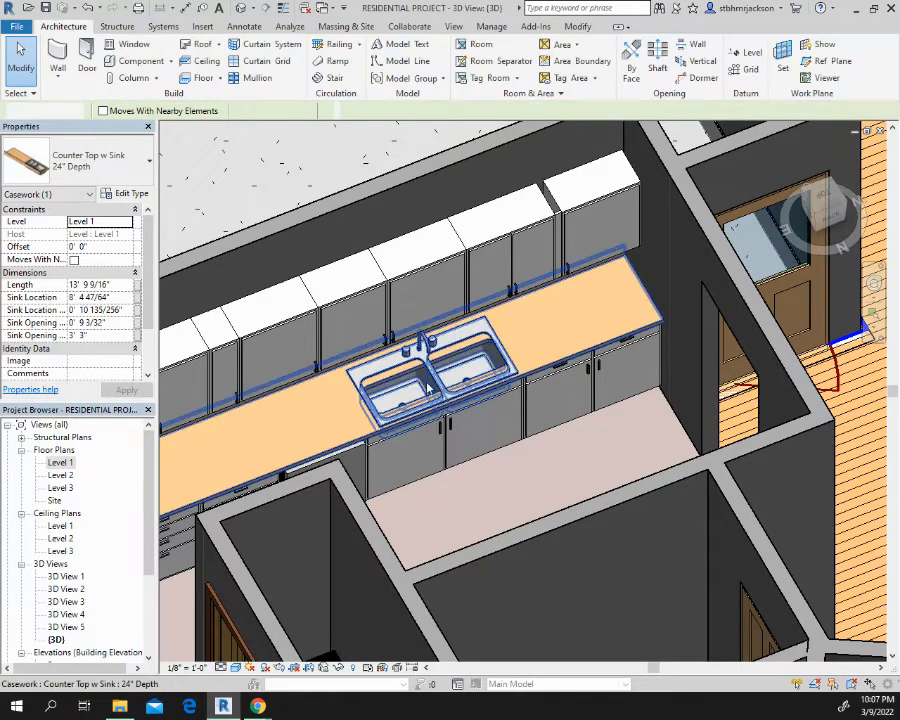
left_click(403, 374)
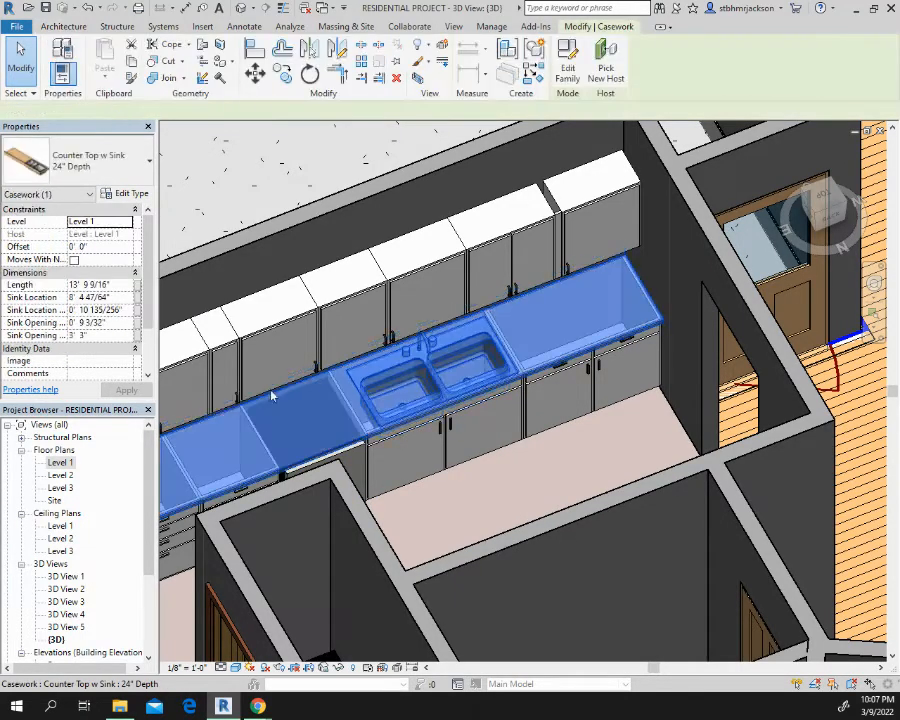
In the Level 1 floor plan, stretch the countertop's sink opening toward the wall to about 1' 0 1/2", shifting the sink back
double_click(62, 466)
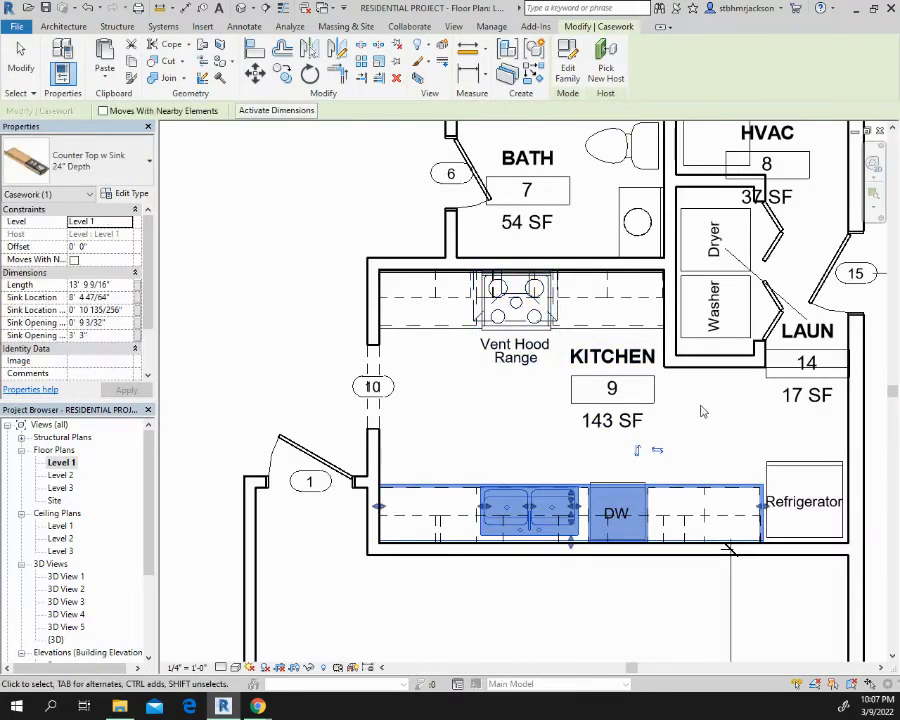
middle_click_drag(703, 354, 518, 263)
scroll(367, 427, "up", 5)
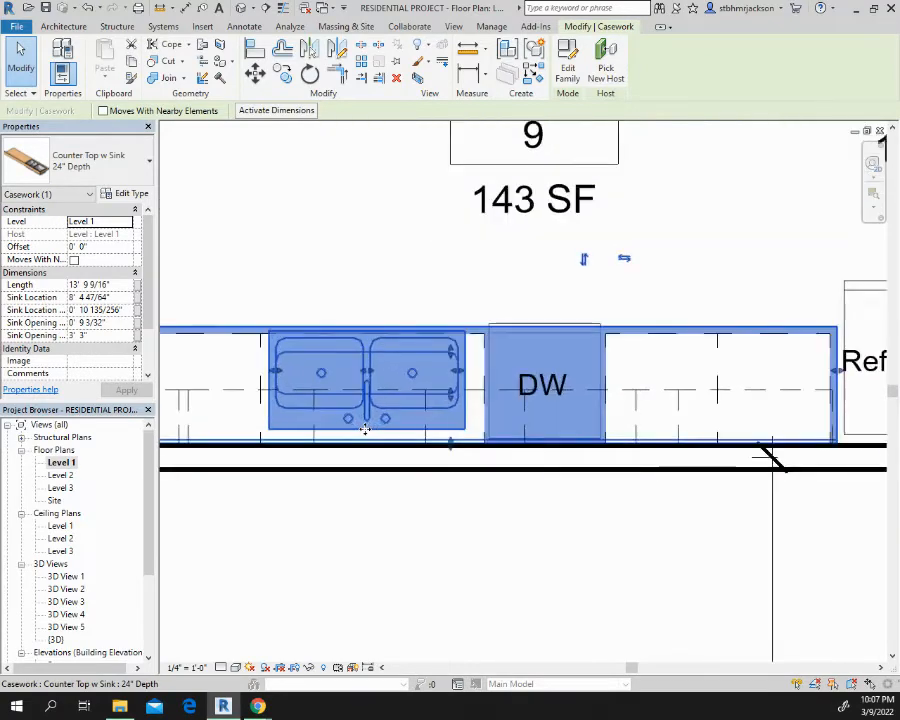
left_click(459, 240)
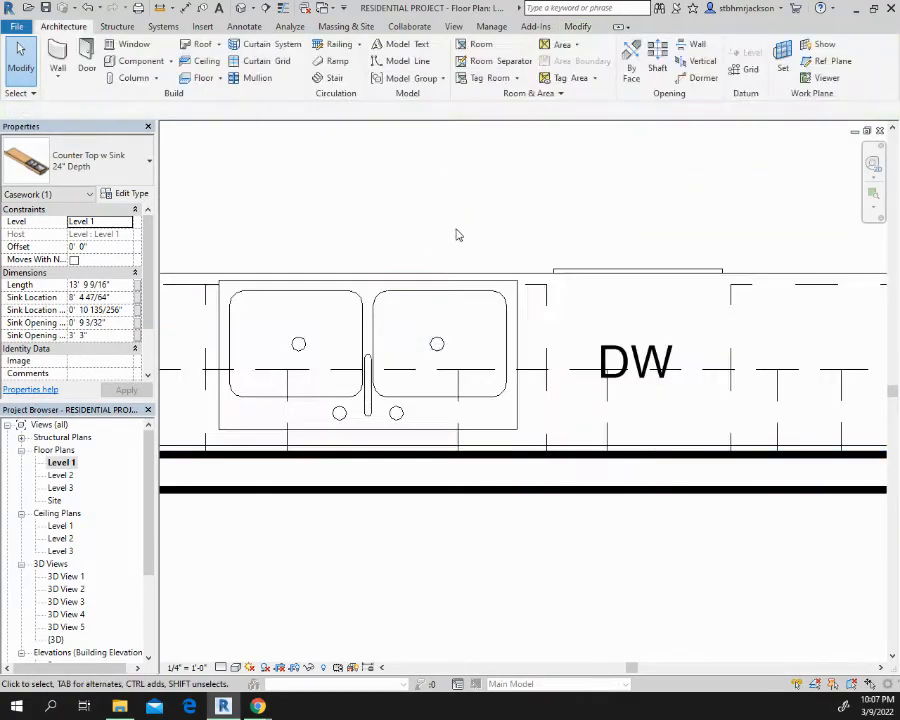
left_click(427, 299)
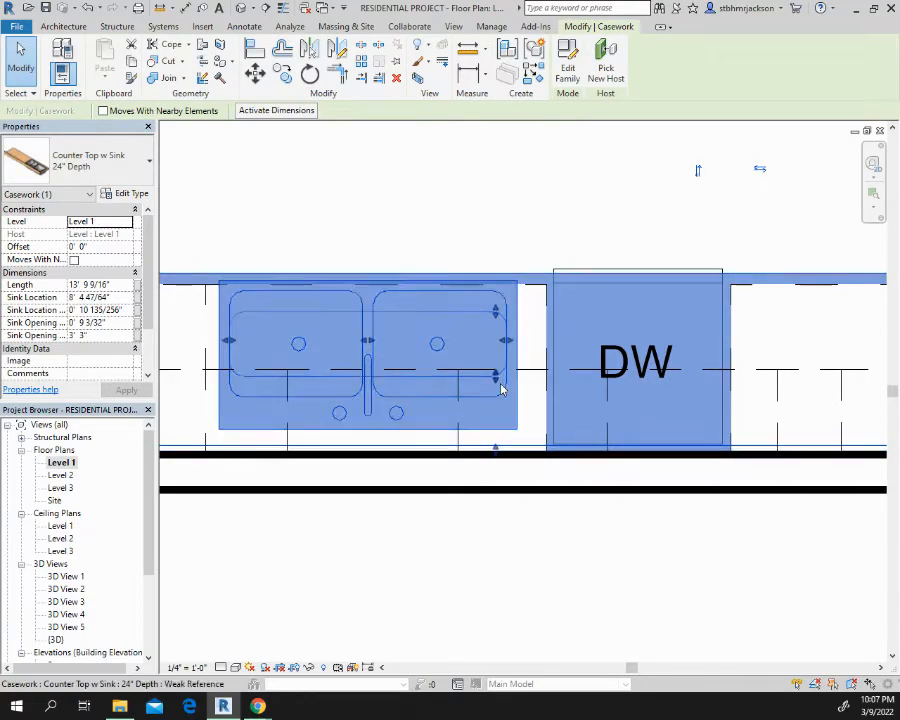
left_click_drag(498, 383, 474, 412)
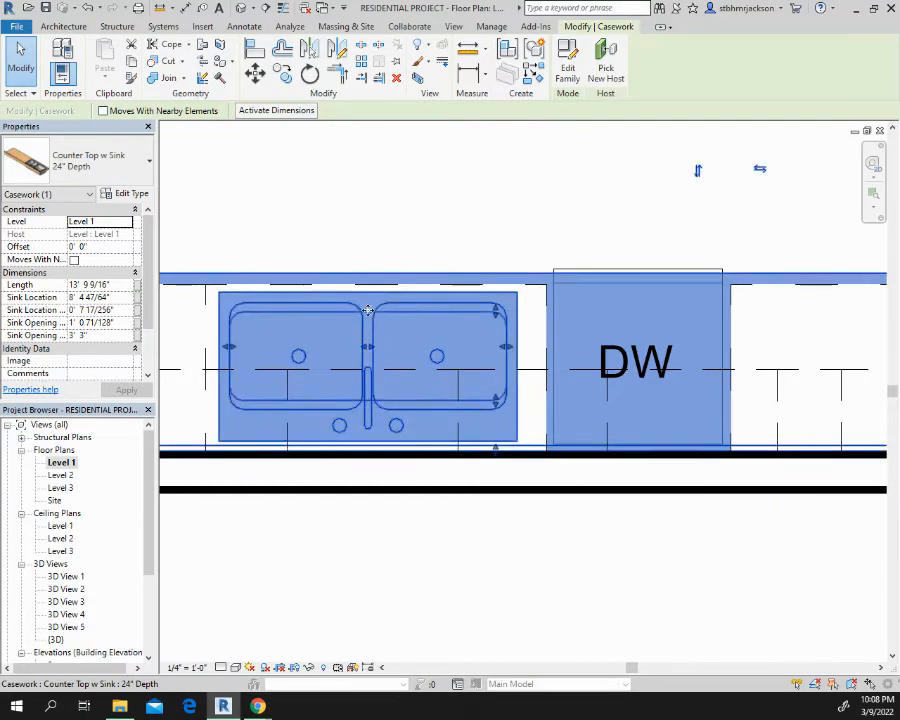
left_click(401, 237)
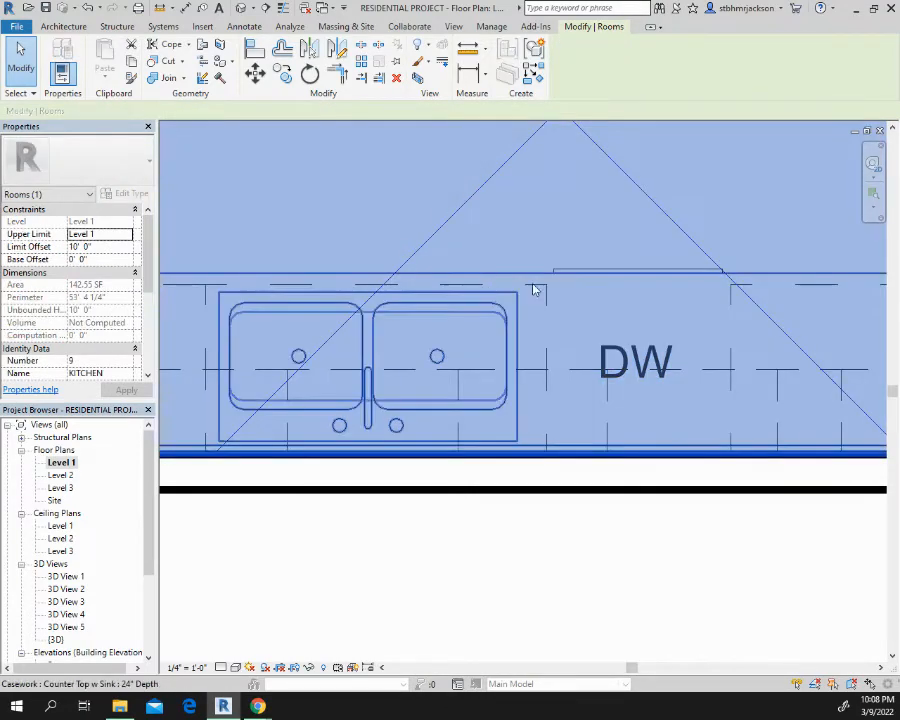
key("Escape")
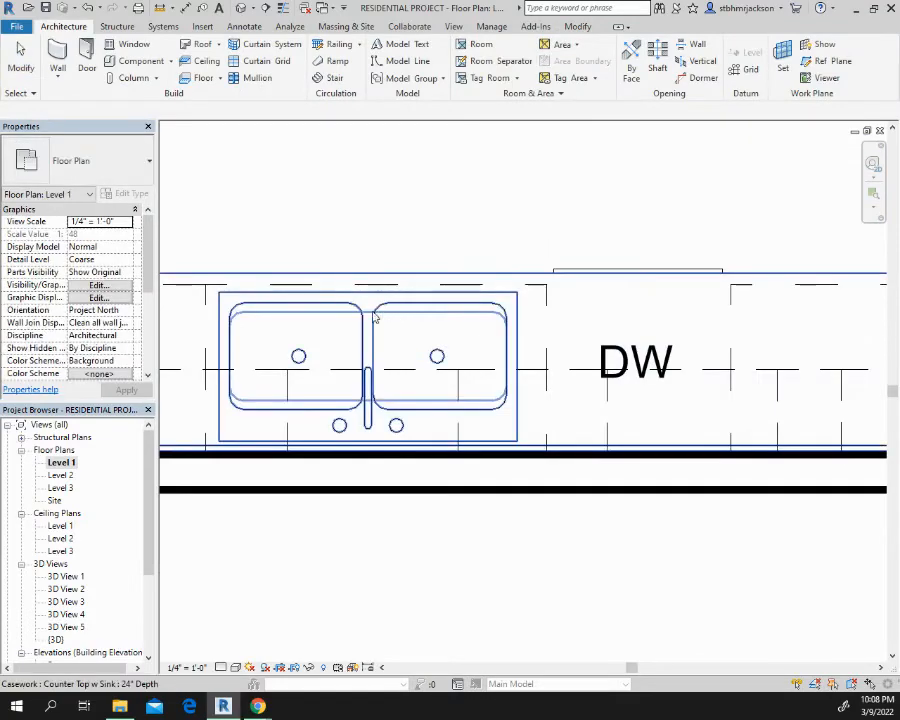
Shift the sink further back until it reaches the countertop's rear edge, and check the kitchen in the default 3D view
left_click(265, 308)
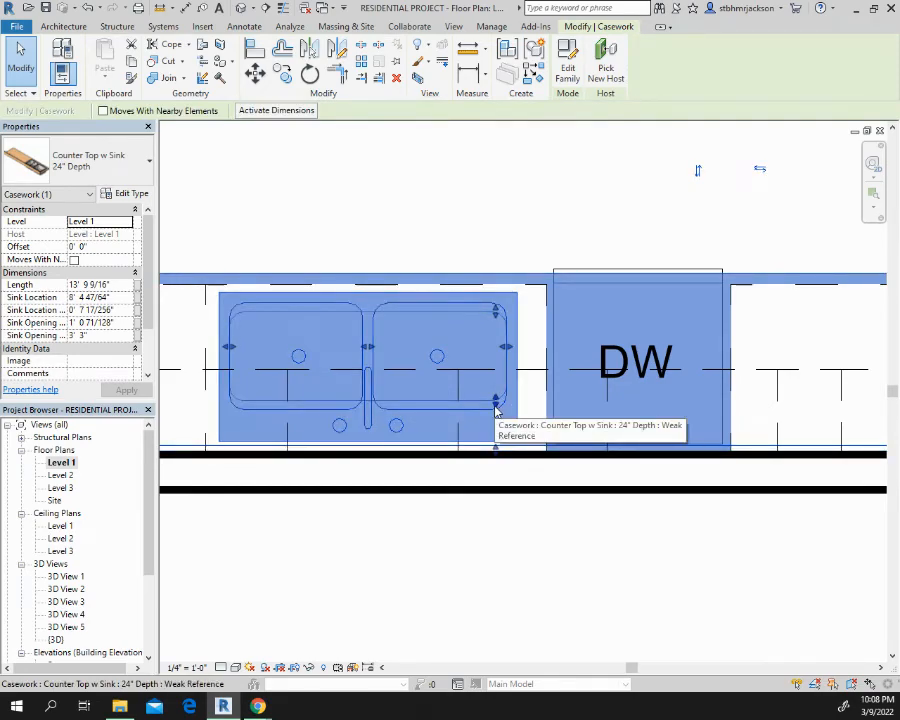
left_click_drag(495, 408, 488, 403)
left_click(387, 218)
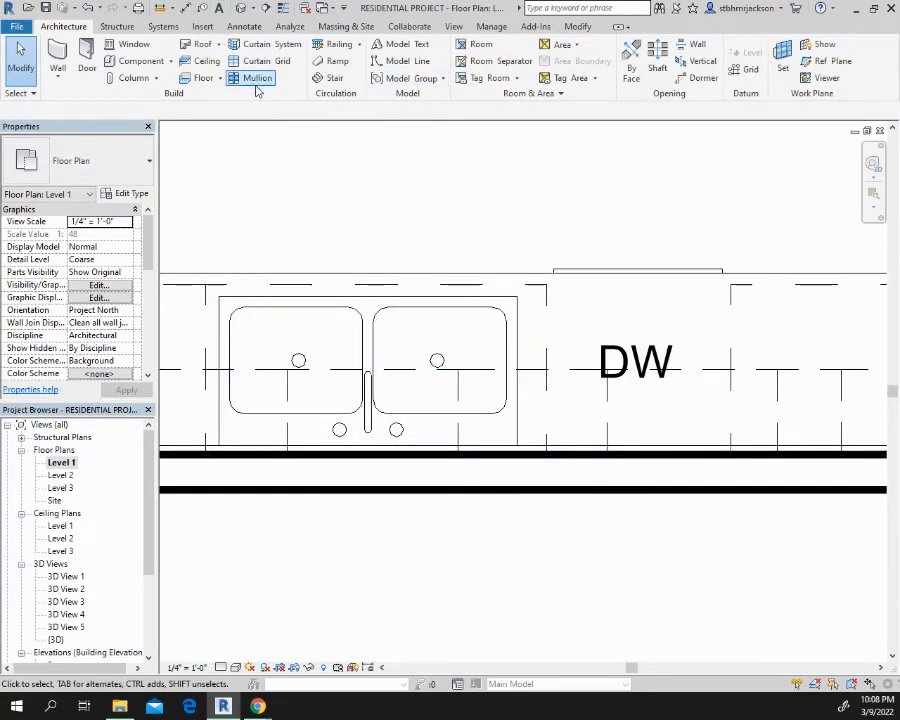
left_click(241, 8)
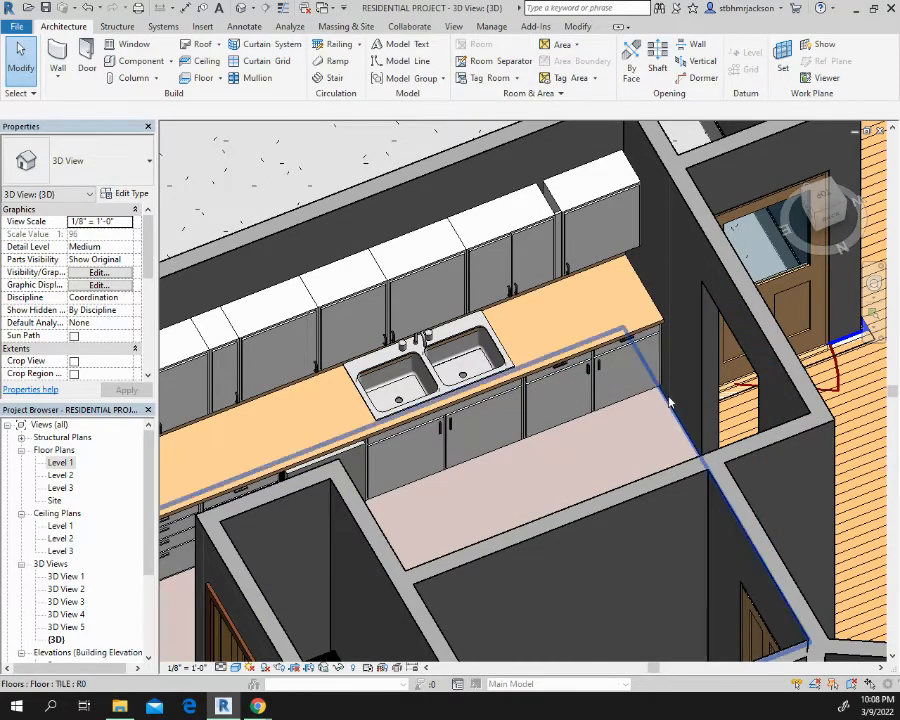
scroll(669, 402, "down", 6)
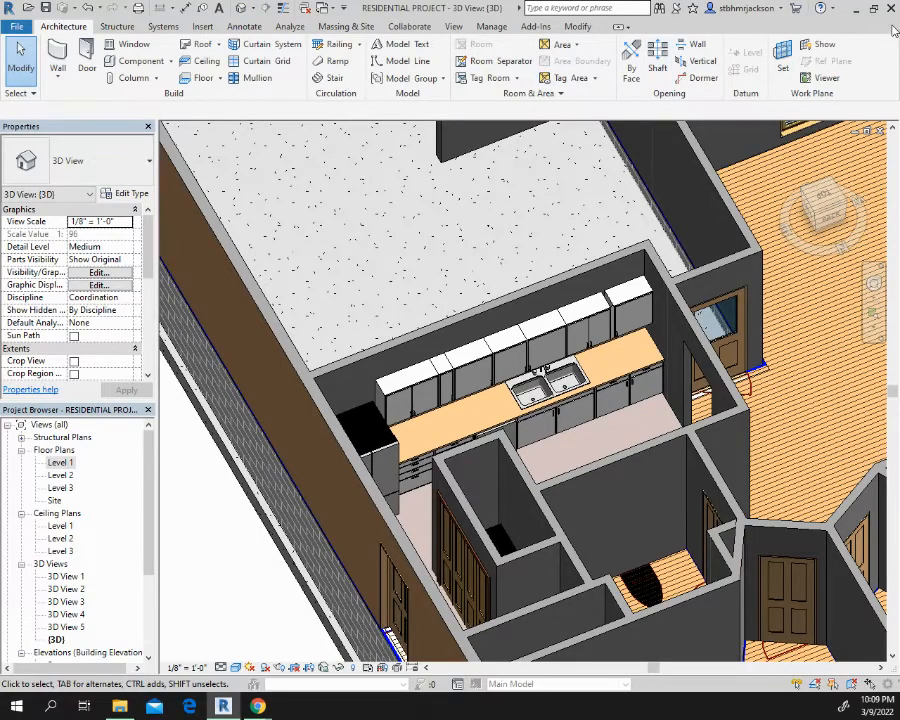
Switch to the Schoology page in Chrome, maximize its window and open the Architect Drawing/Design I course materials
left_click(853, 8)
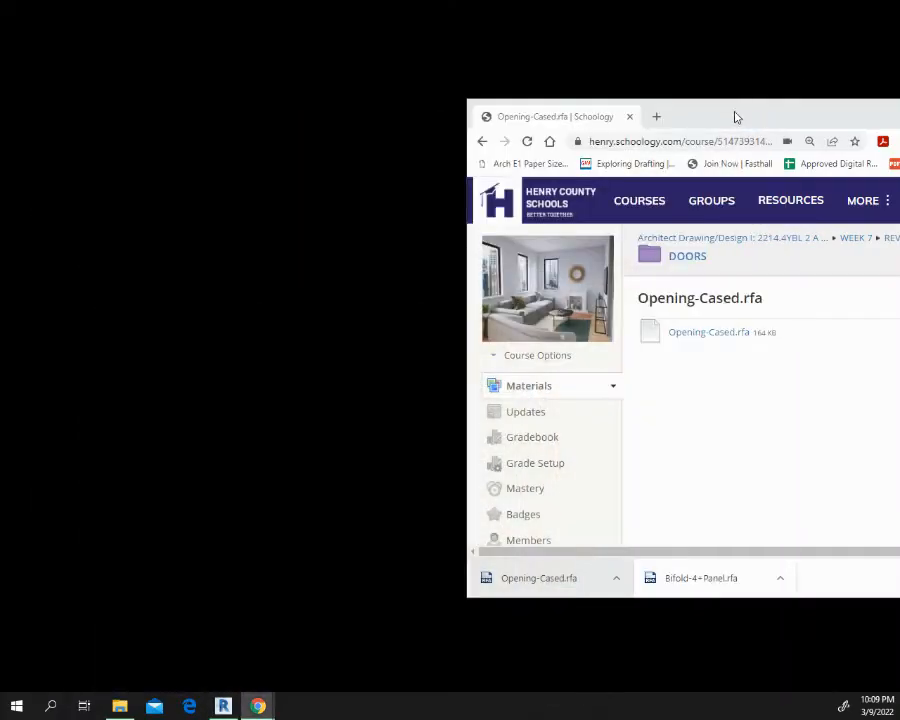
left_click_drag(735, 117, 326, 2)
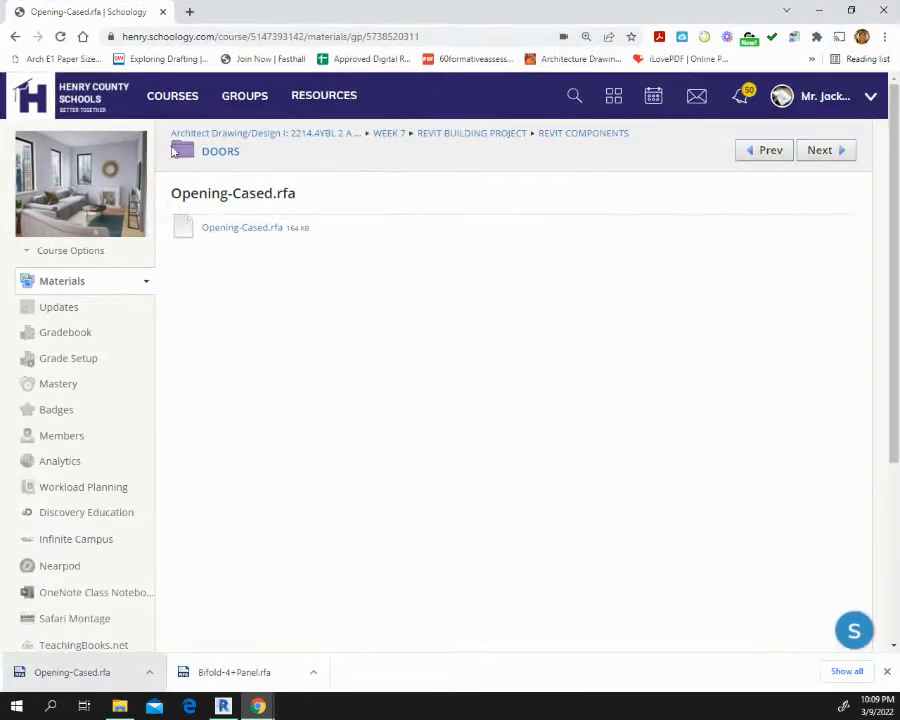
left_click(277, 136)
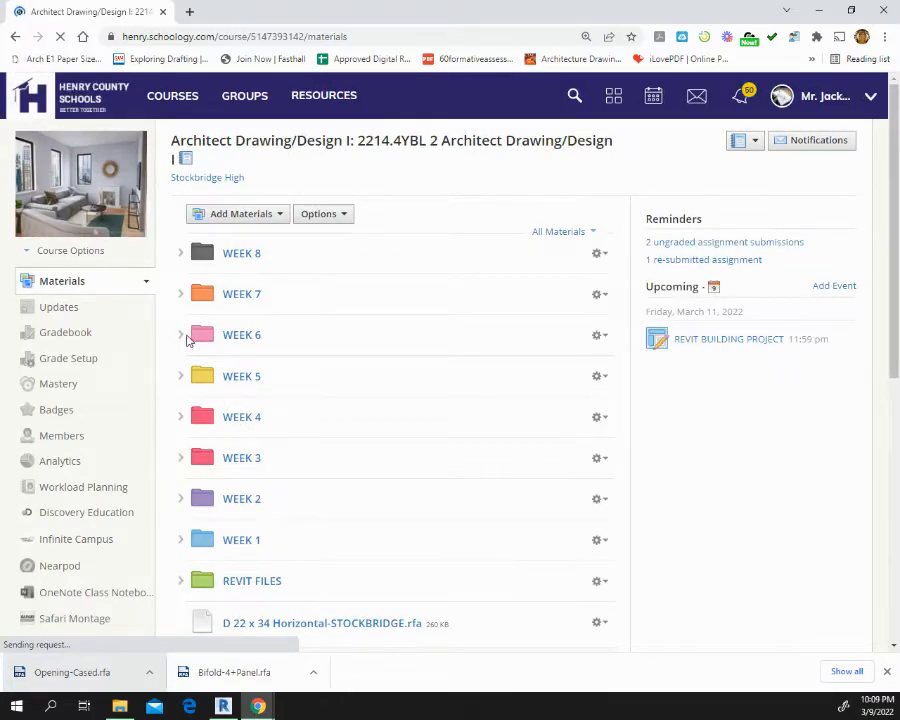
Expand the WEEK 7, REVIT BUILDING PROJECT and REVIT COMPONENTS folders to view the available component categories
left_click(180, 336)
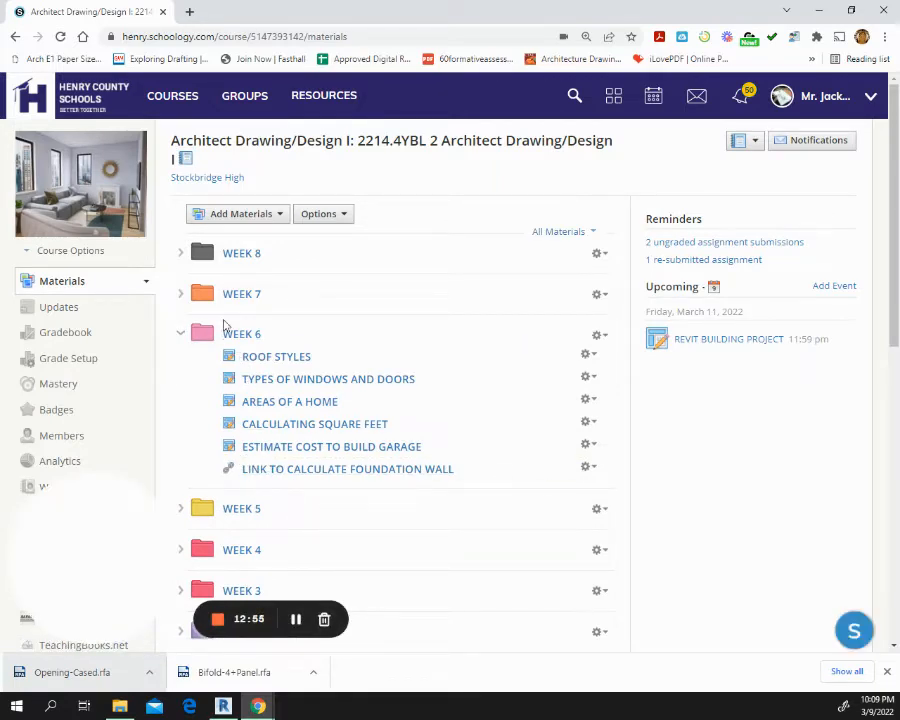
left_click(180, 294)
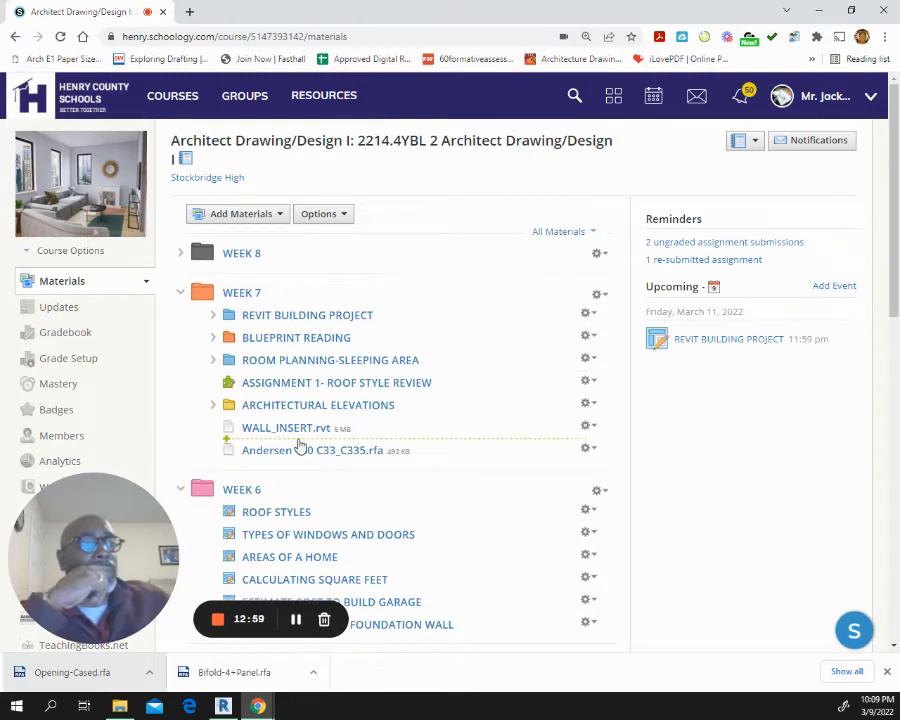
left_click(213, 317)
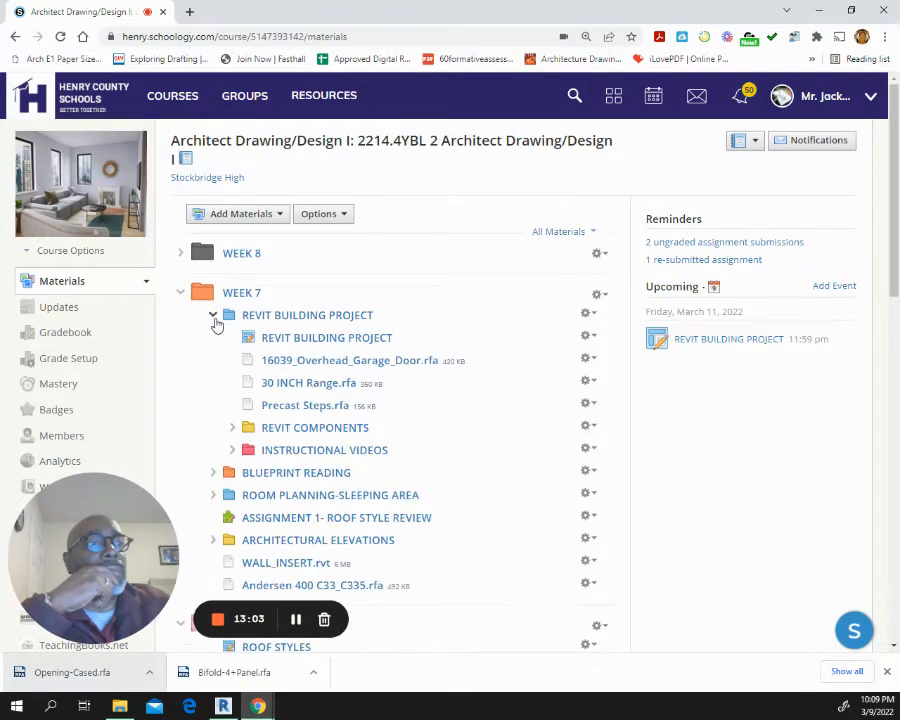
left_click(233, 428)
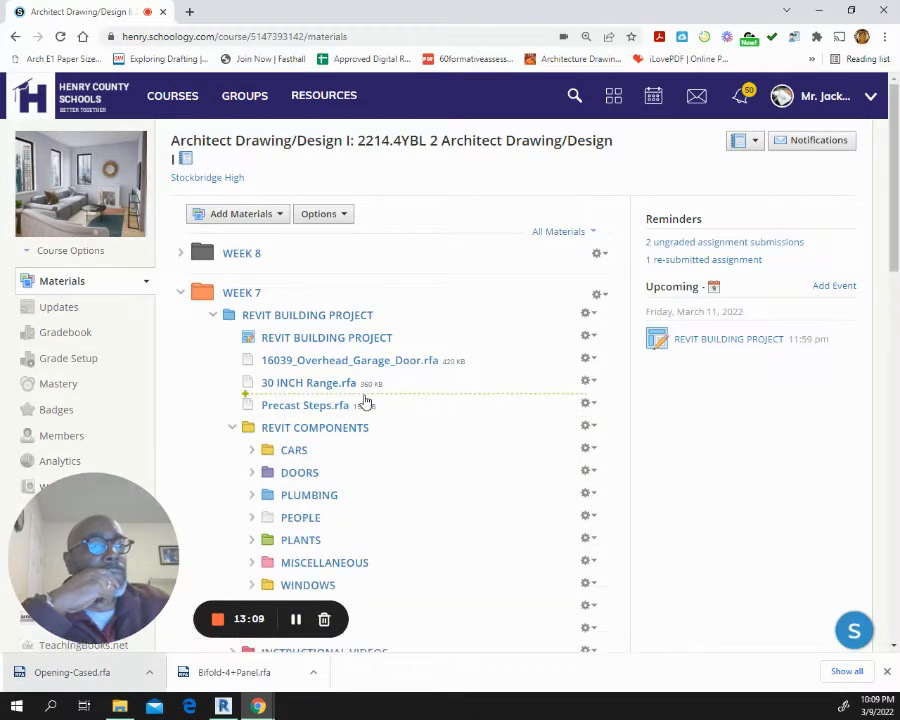
scroll(364, 400, "down", 3)
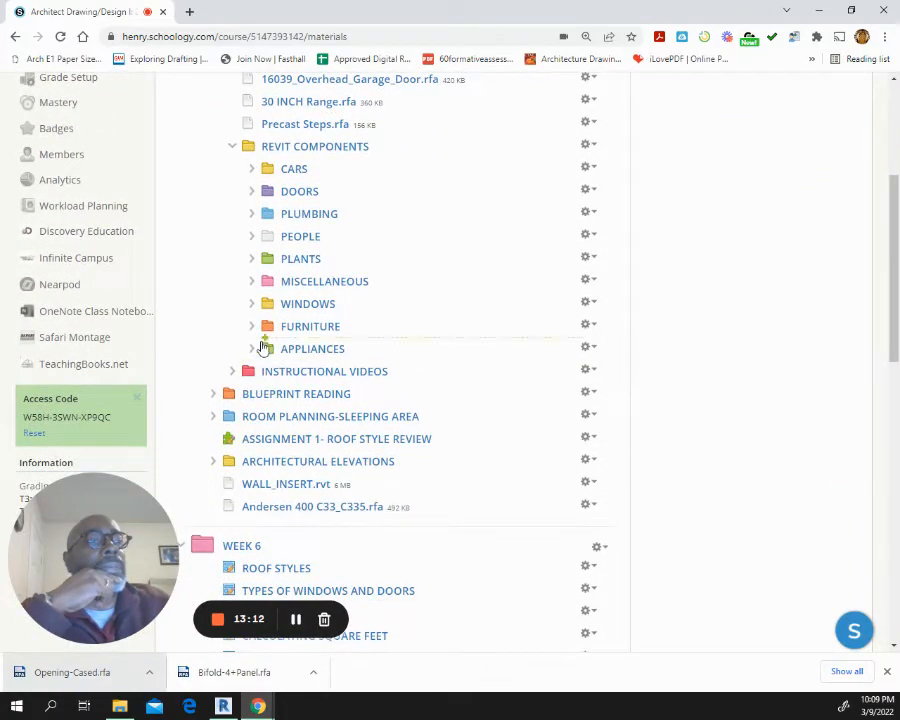
Expand the MISCELLANEOUS component folder and examine its Revit files and the remaining course folders below it
left_click(251, 282)
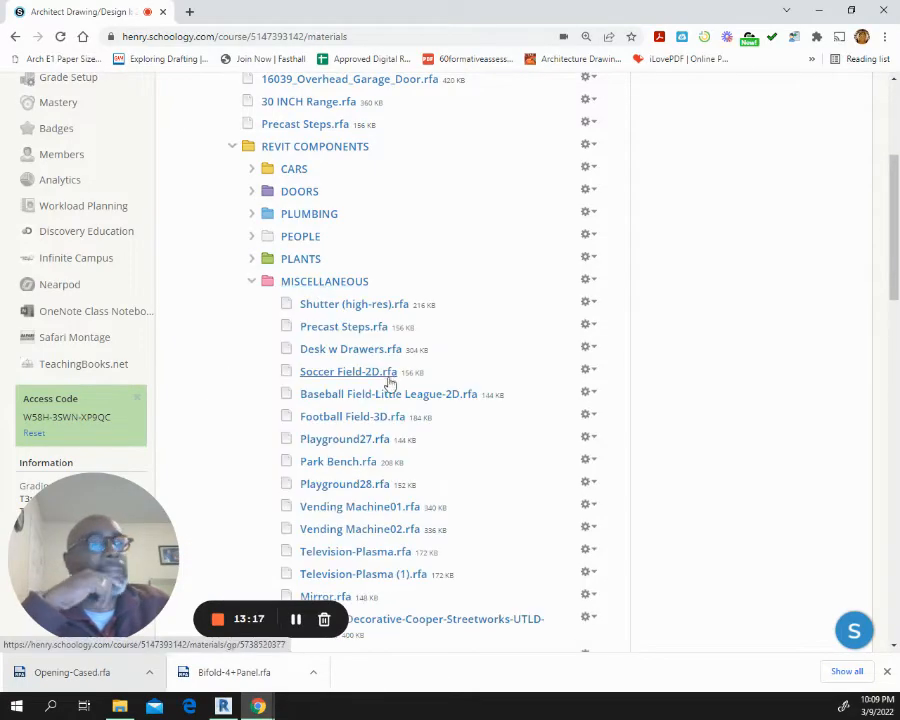
scroll(390, 378, "down", 3)
scroll(395, 368, "down", 2)
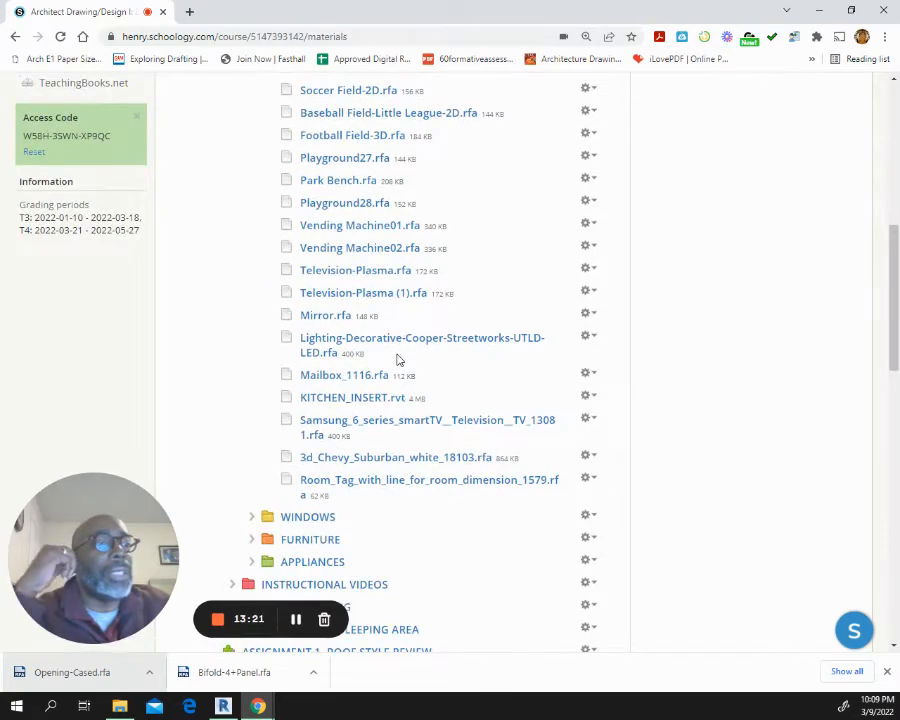
scroll(397, 358, "down", 1)
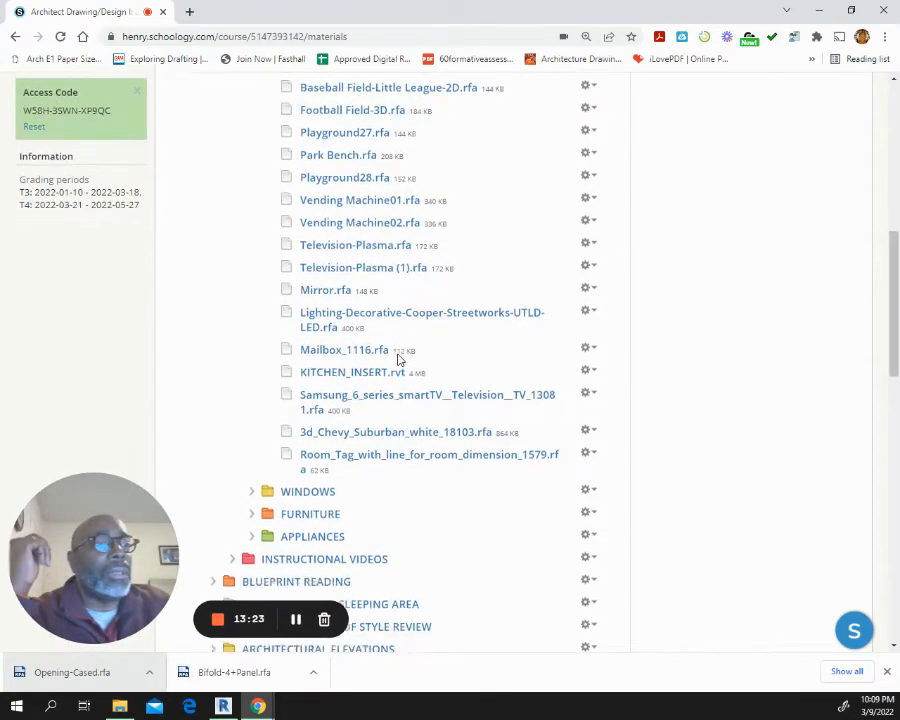
scroll(397, 358, "down", 1)
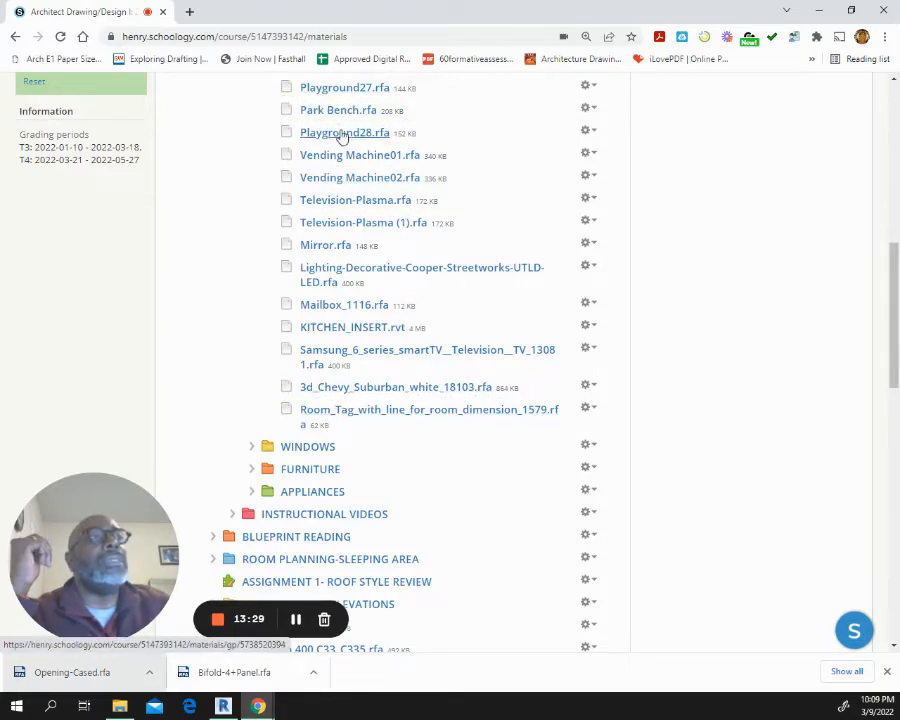
scroll(342, 242, "down", 1)
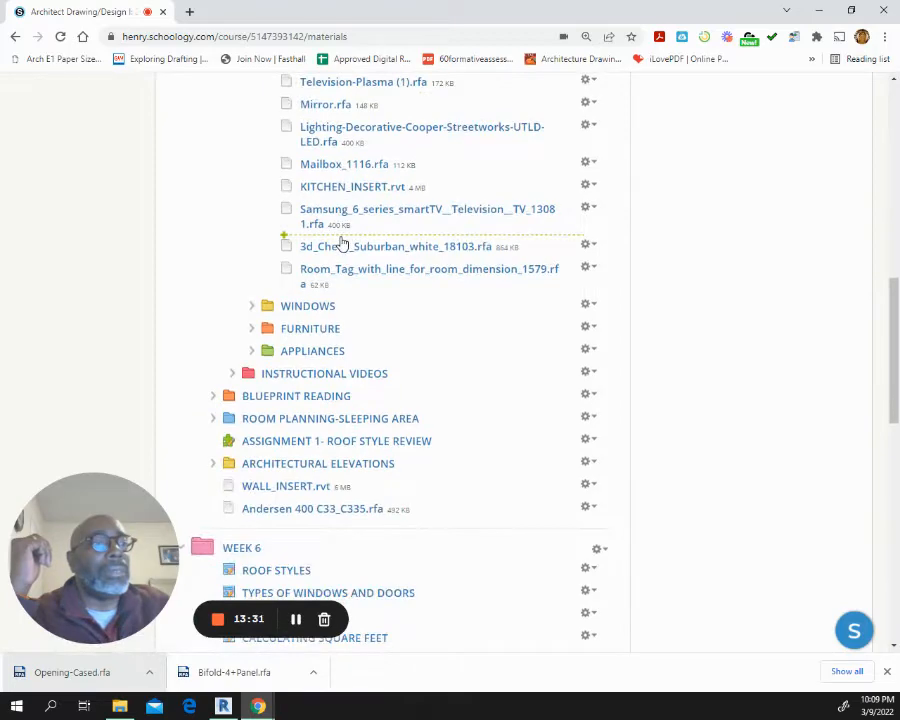
scroll(343, 244, "down", 2)
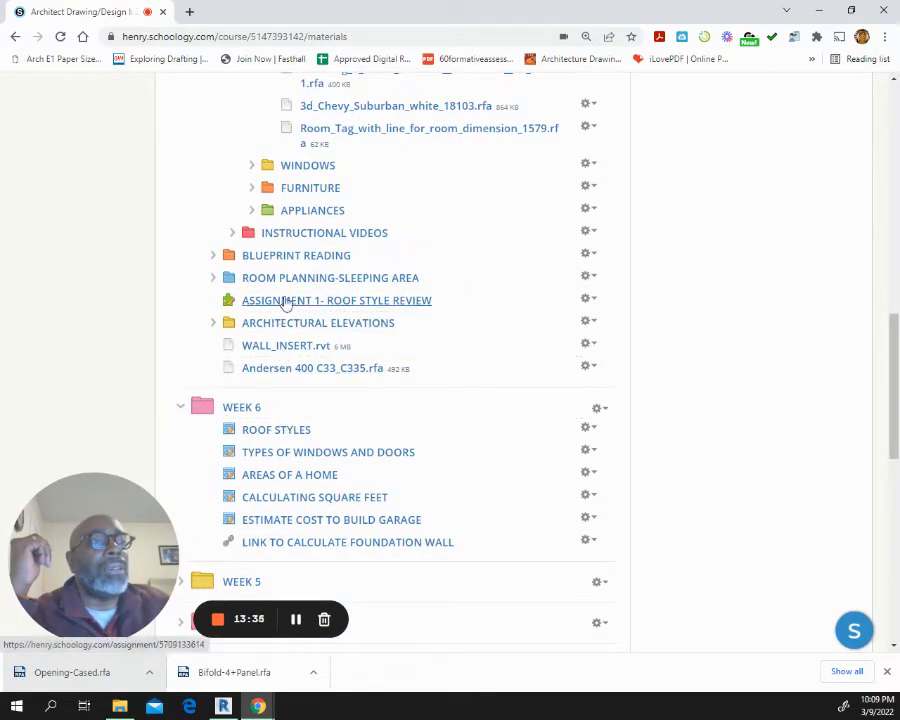
scroll(320, 324, "down", 2)
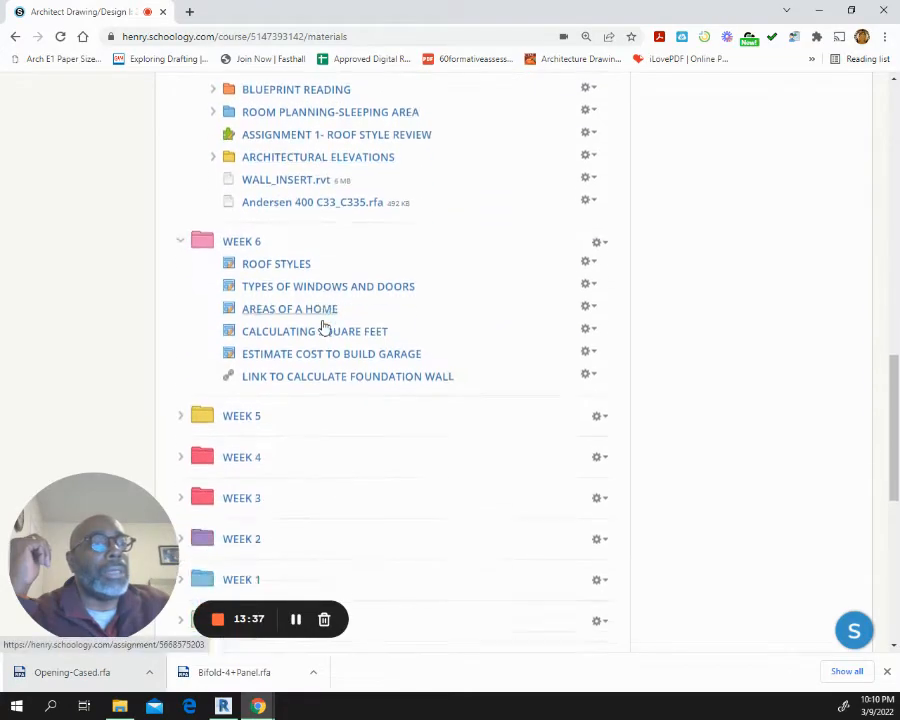
scroll(322, 324, "down", 1)
scroll(320, 320, "up", 10)
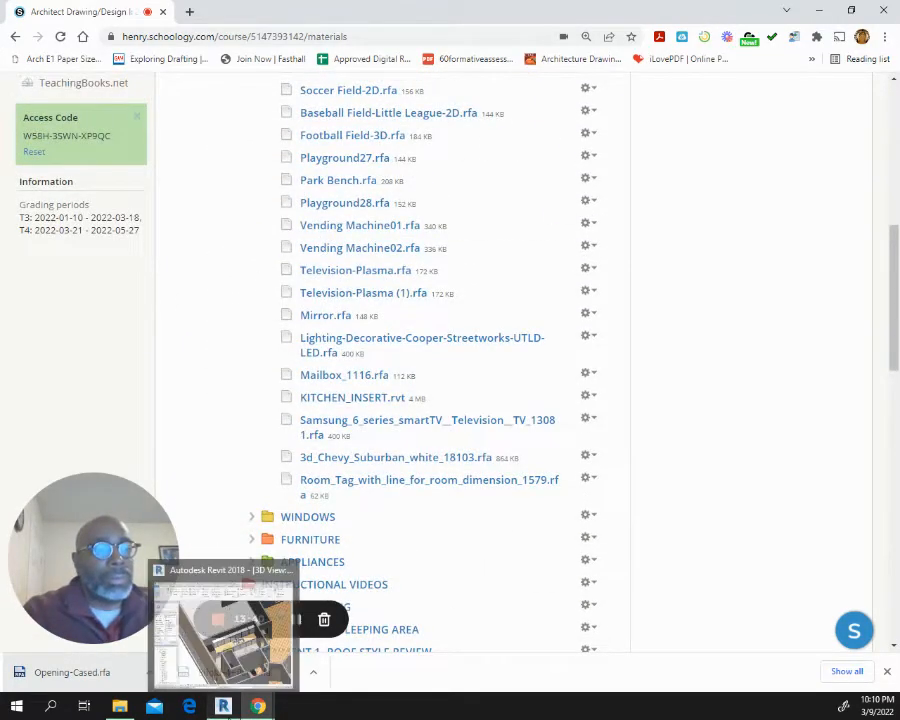
Switch to Revit and start a new sheet under Sheets (all) in the residential project
left_click(223, 706)
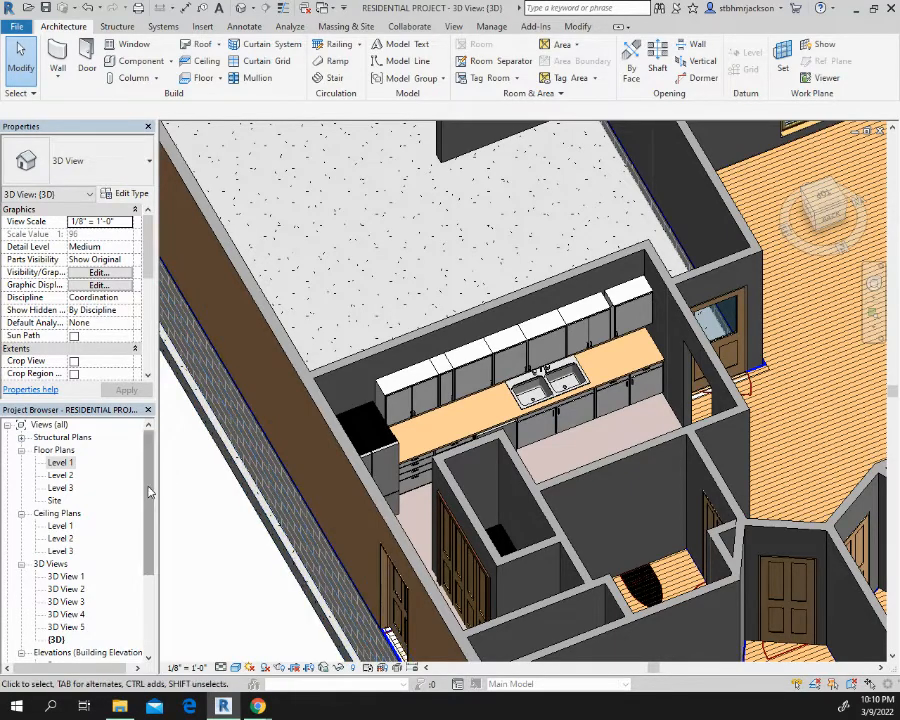
left_click_drag(147, 566, 141, 641)
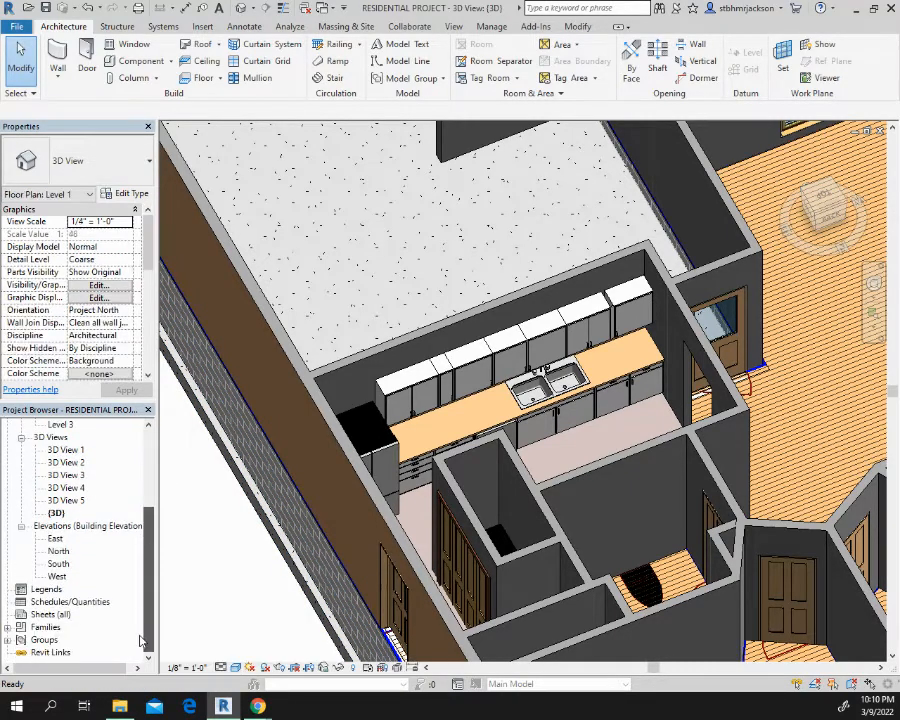
left_click(46, 616)
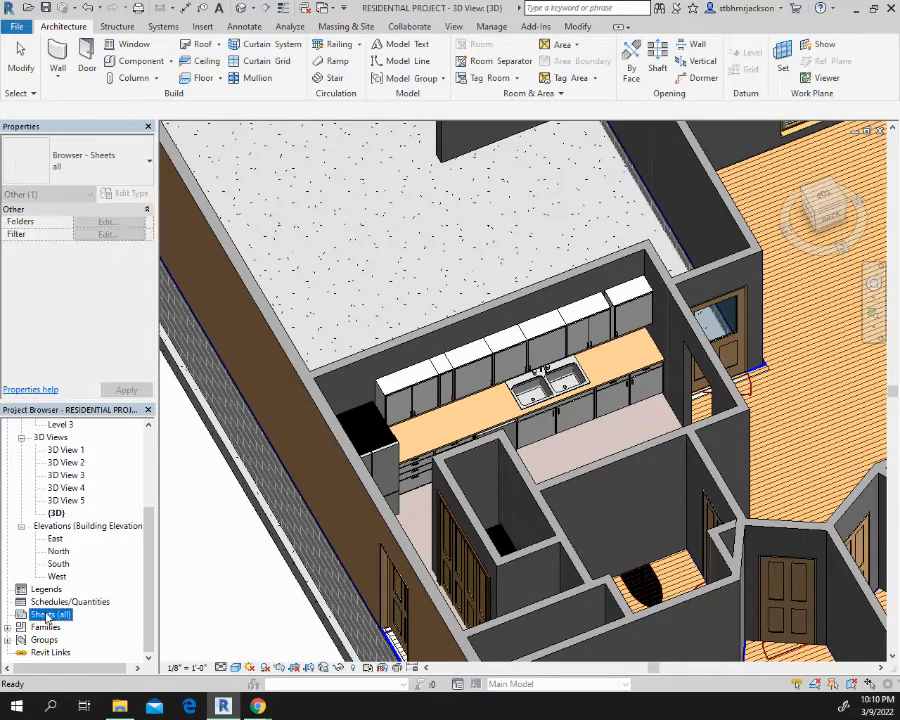
right_click(52, 615)
left_click(78, 622)
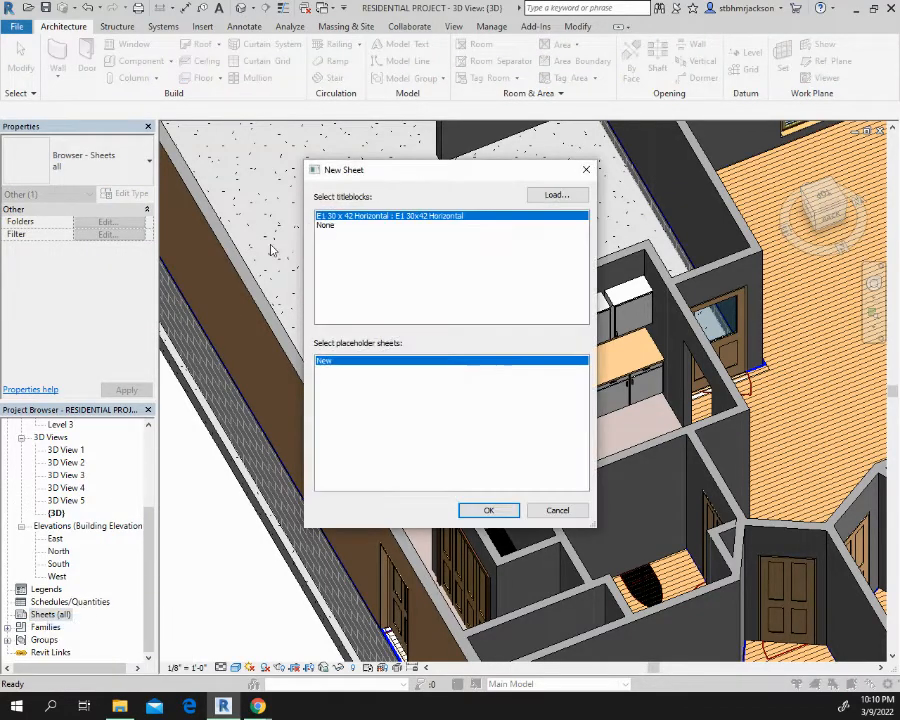
Load the D 22 x 34 Horizontal title block from the Titleblocks library folder and create the sheet with it
left_click(556, 195)
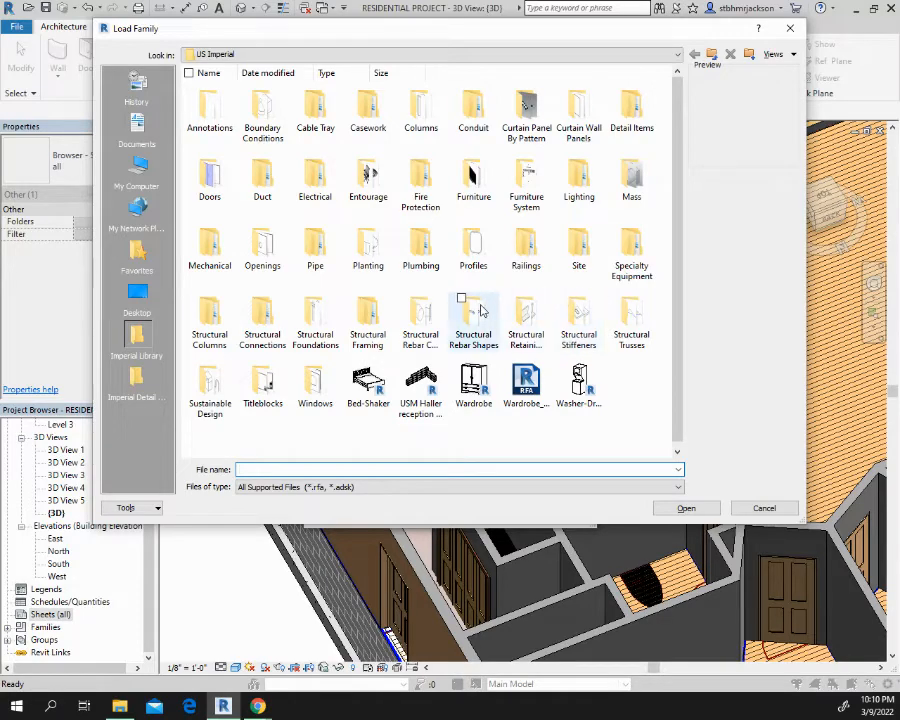
double_click(263, 392)
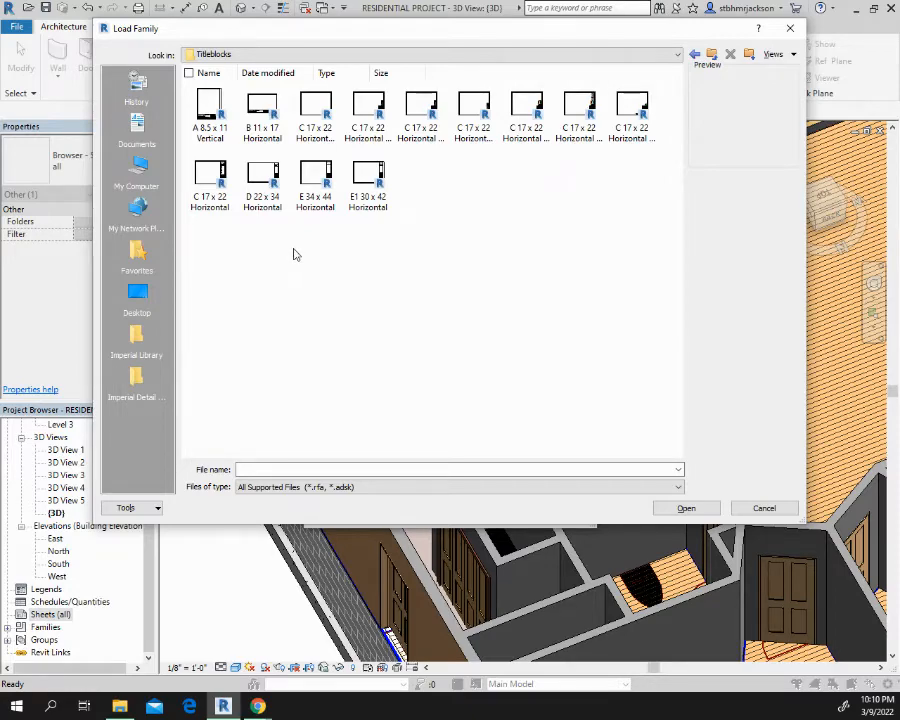
left_click(263, 177)
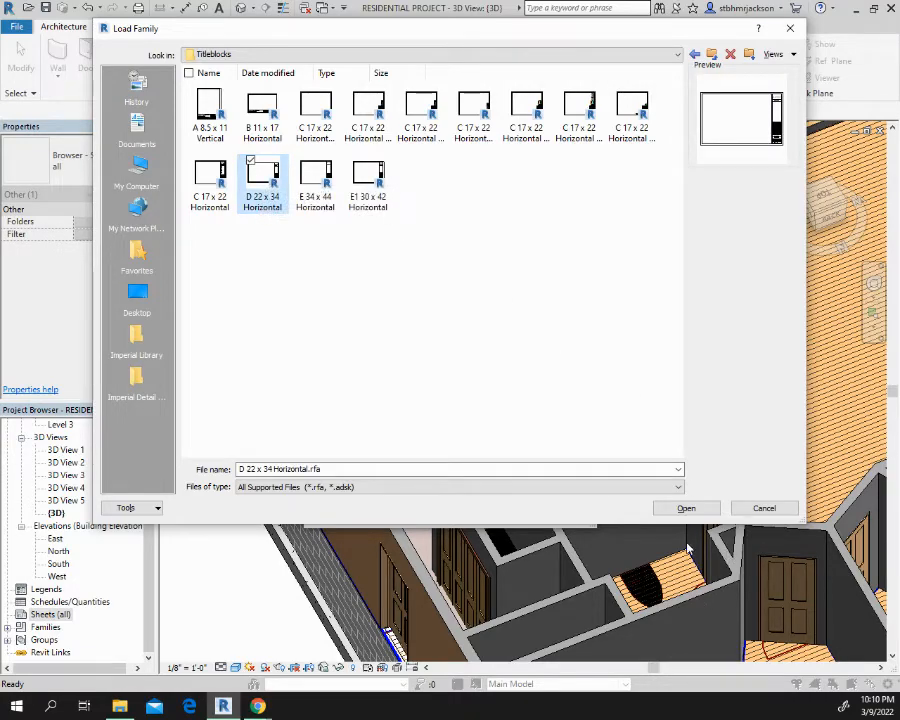
left_click(693, 512)
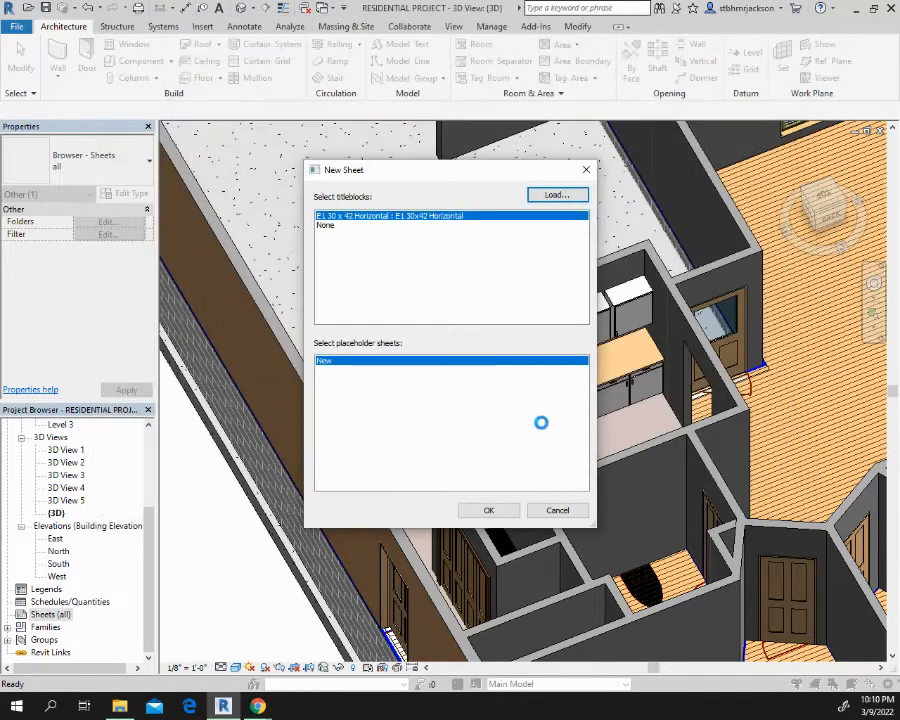
left_click(492, 512)
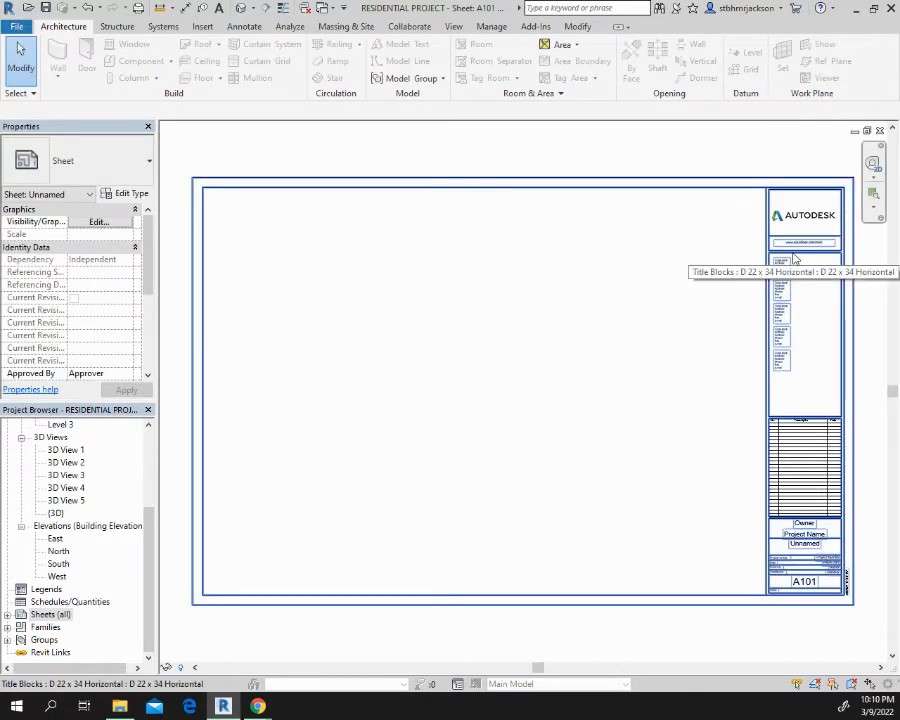
Open the sheet's title block family for editing and delete the logo with its top line, website text, consultant blocks and revision schedule
double_click(795, 259)
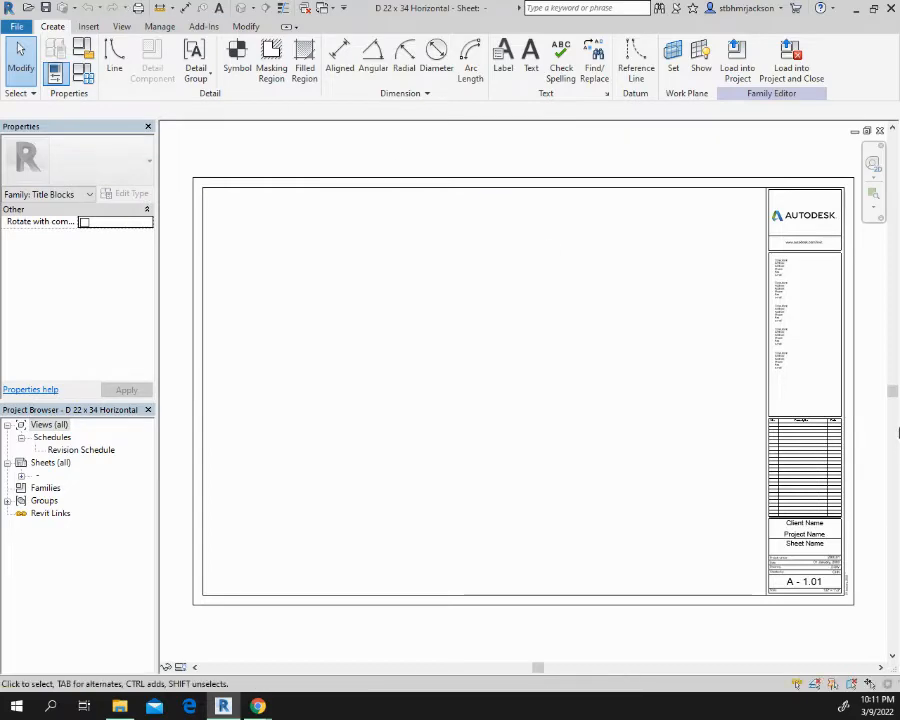
middle_click_drag(669, 326, 573, 434)
scroll(561, 316, "up", 2)
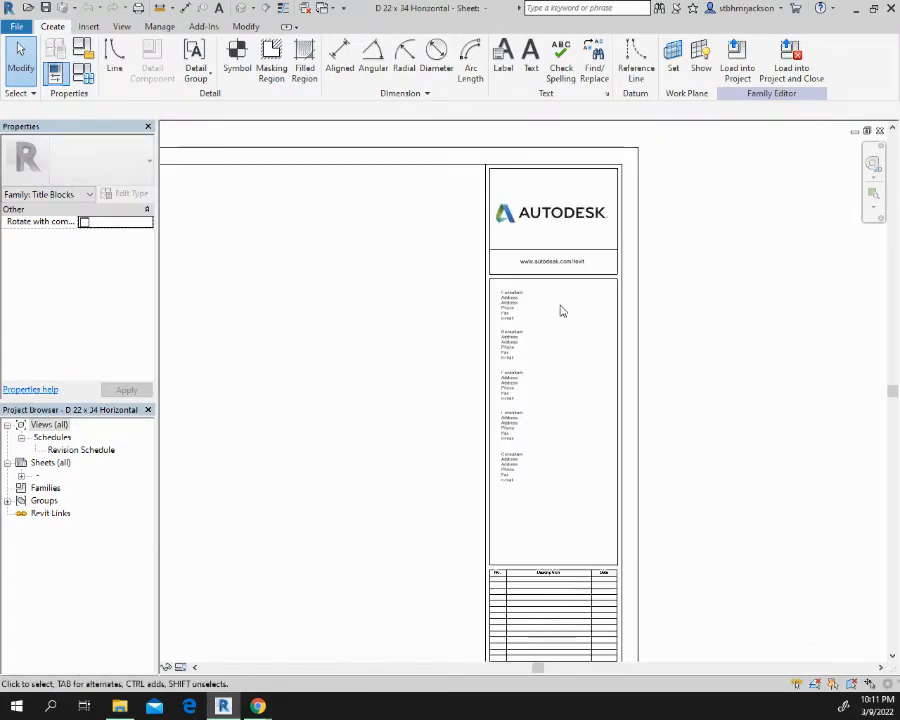
left_click(547, 170)
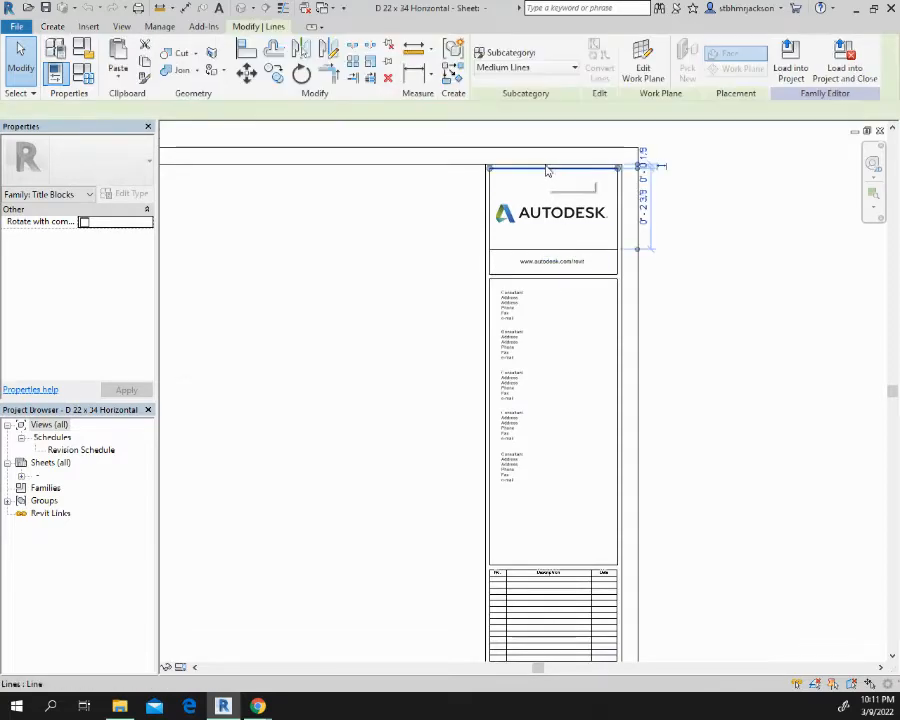
key("Delete")
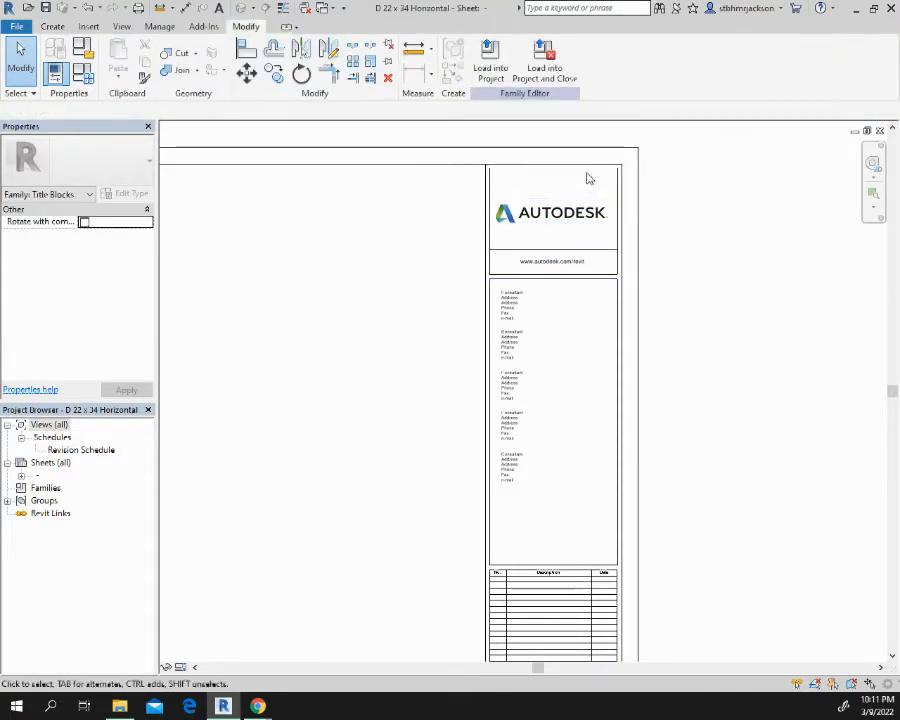
left_click_drag(587, 173, 447, 594)
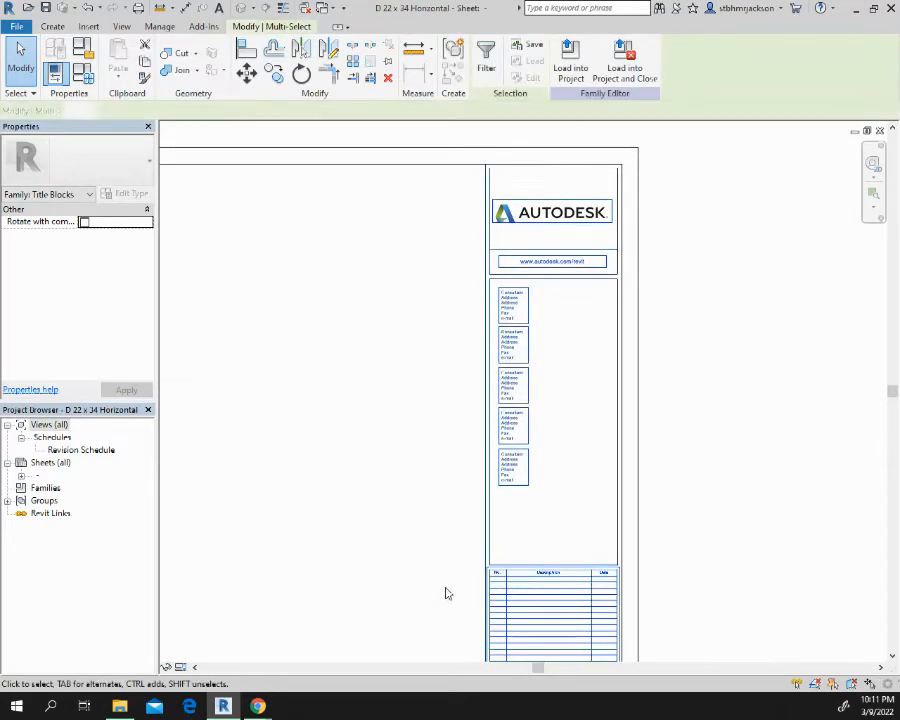
key("Delete")
Delete the leftover horizontal line above the Client Name box and the leftover inner vertical lines along the title block's right border
middle_click_drag(521, 524, 570, 90)
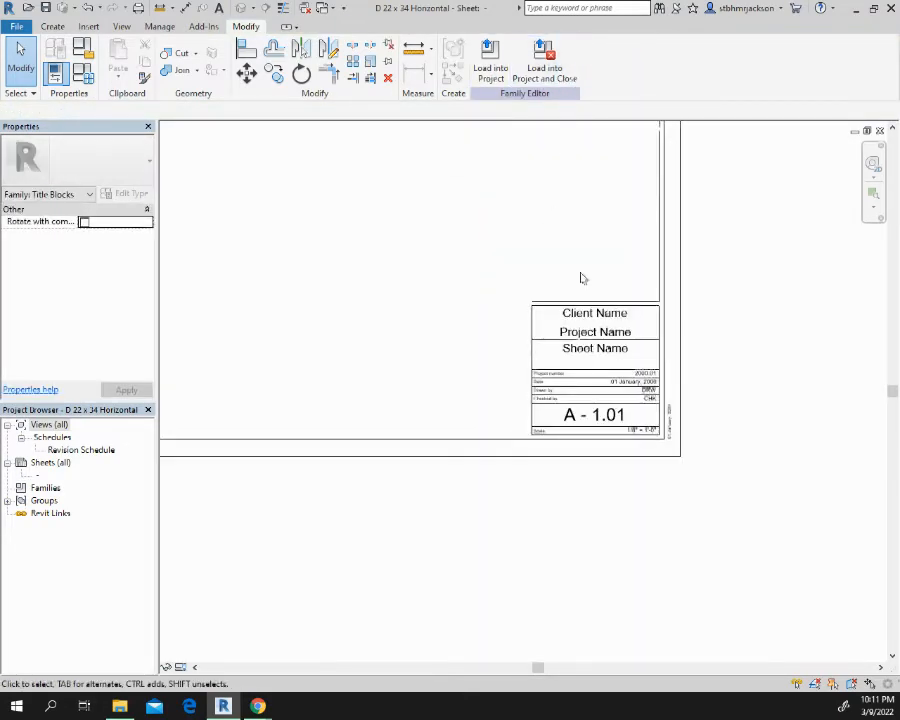
scroll(596, 306, "up", 2)
scroll(601, 318, "up", 1)
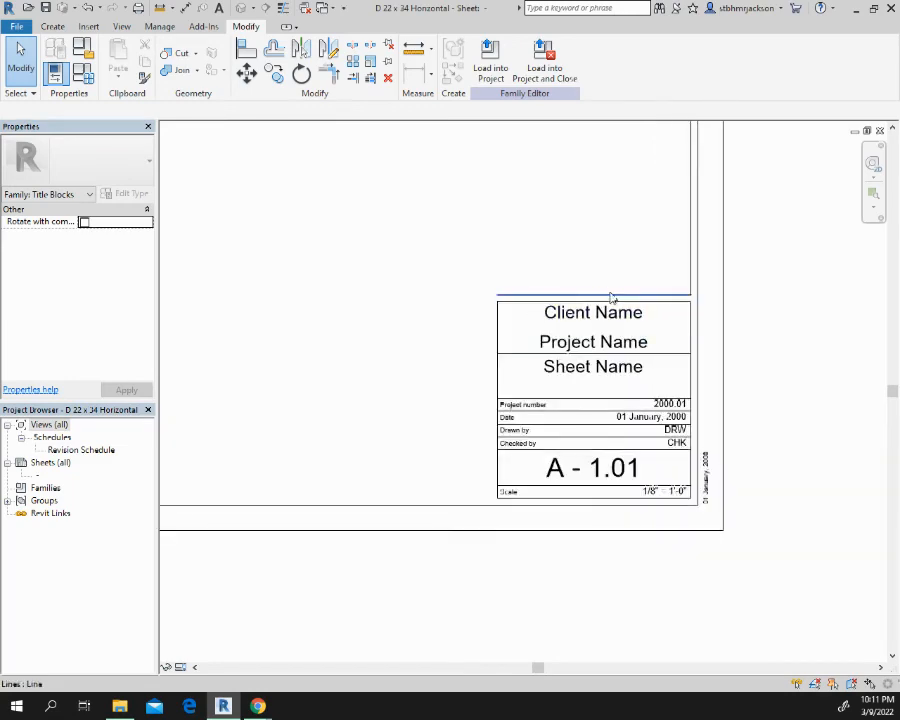
left_click(611, 297)
key("Delete")
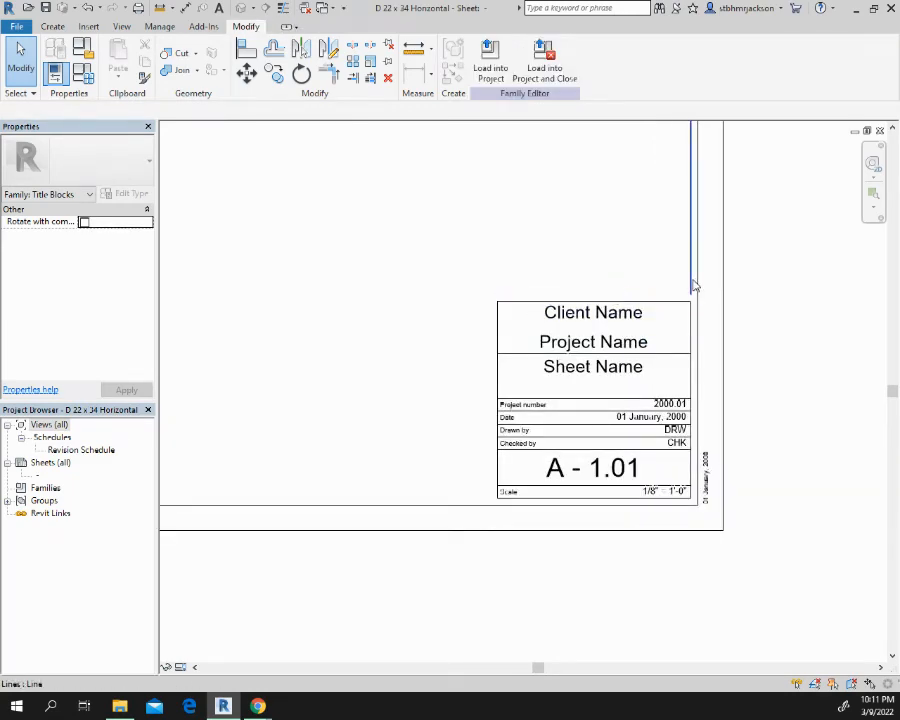
left_click(691, 286)
key("Delete")
scroll(632, 260, "down", 2)
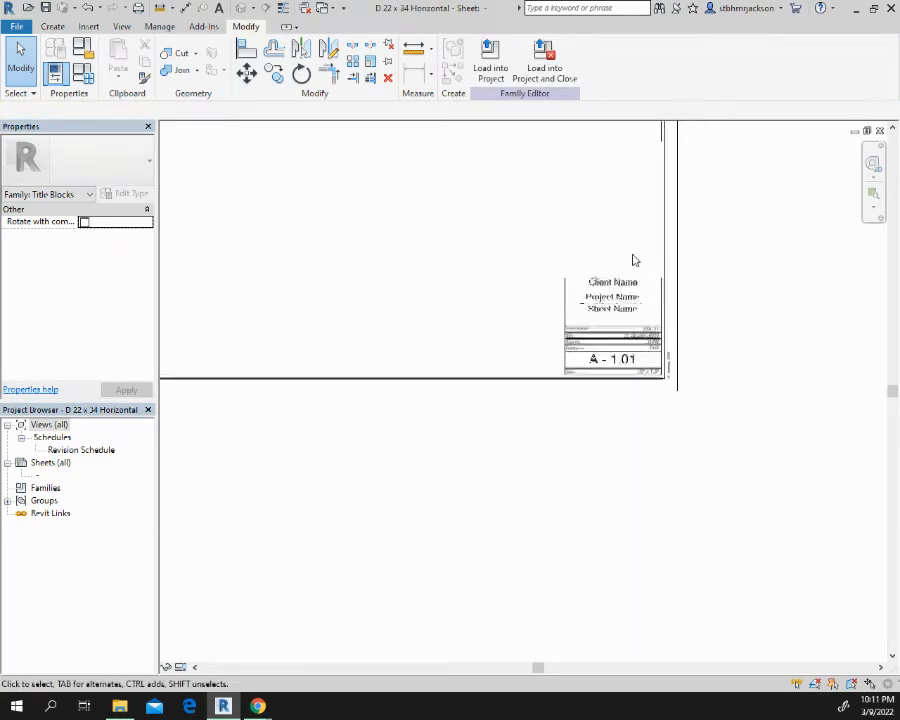
middle_click_drag(633, 257, 581, 567)
scroll(528, 640, "up", 3)
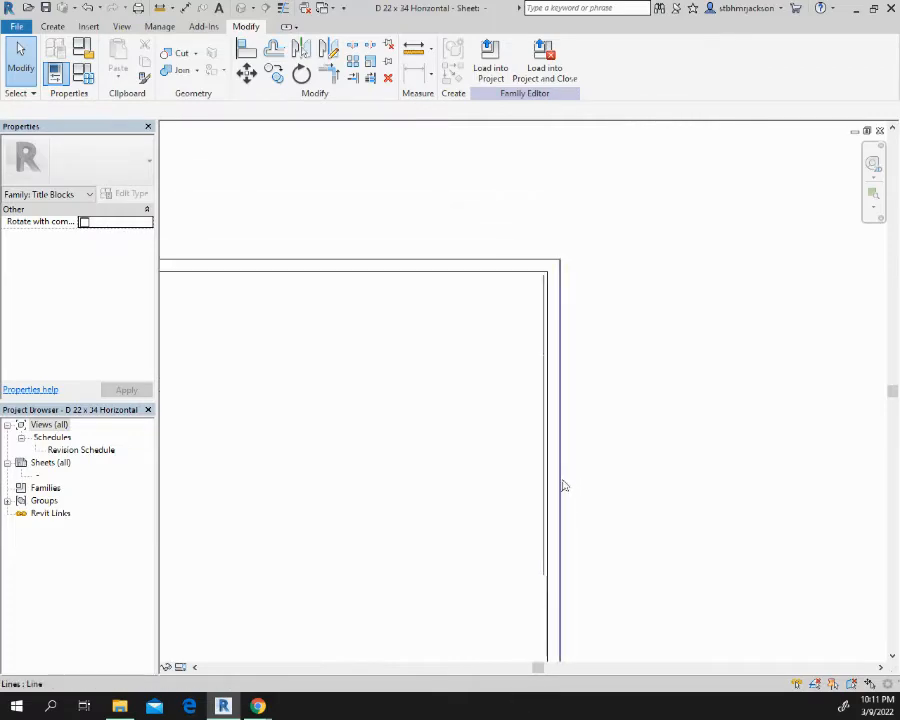
scroll(540, 470, "up", 1)
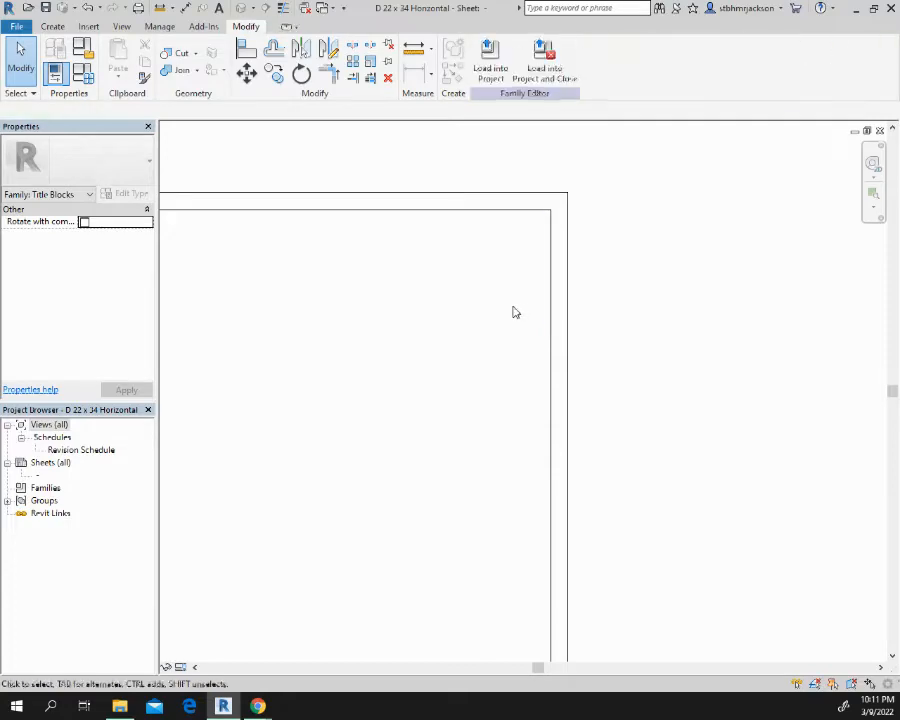
Place a 1/4" text box just above the Client Name box, spanning the title block's width
middle_click_drag(482, 448, 676, 418)
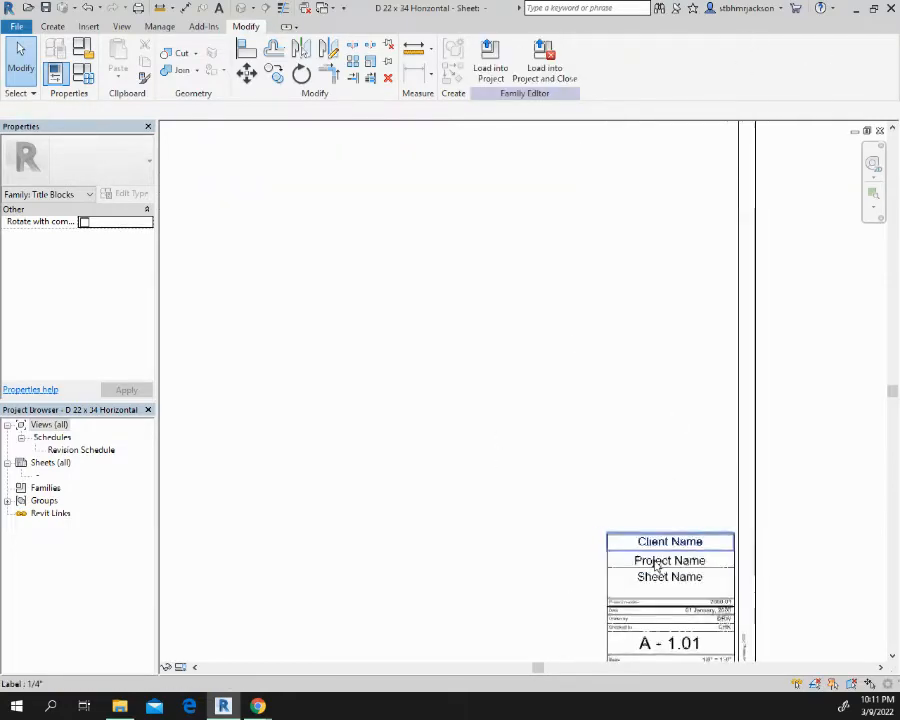
scroll(656, 564, "up", 3)
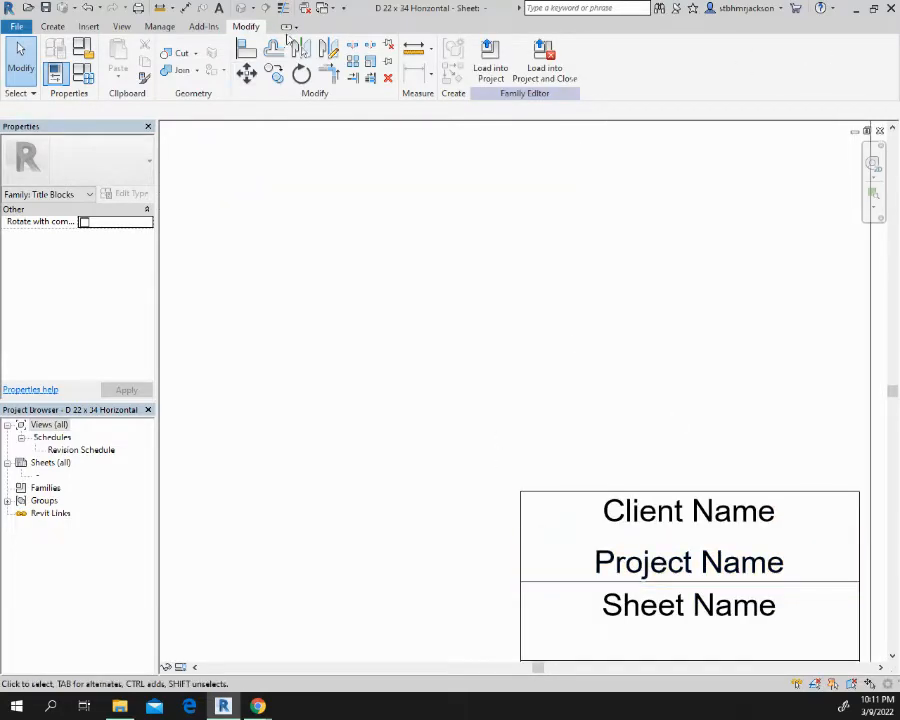
left_click(221, 8)
middle_click_drag(745, 424, 766, 293)
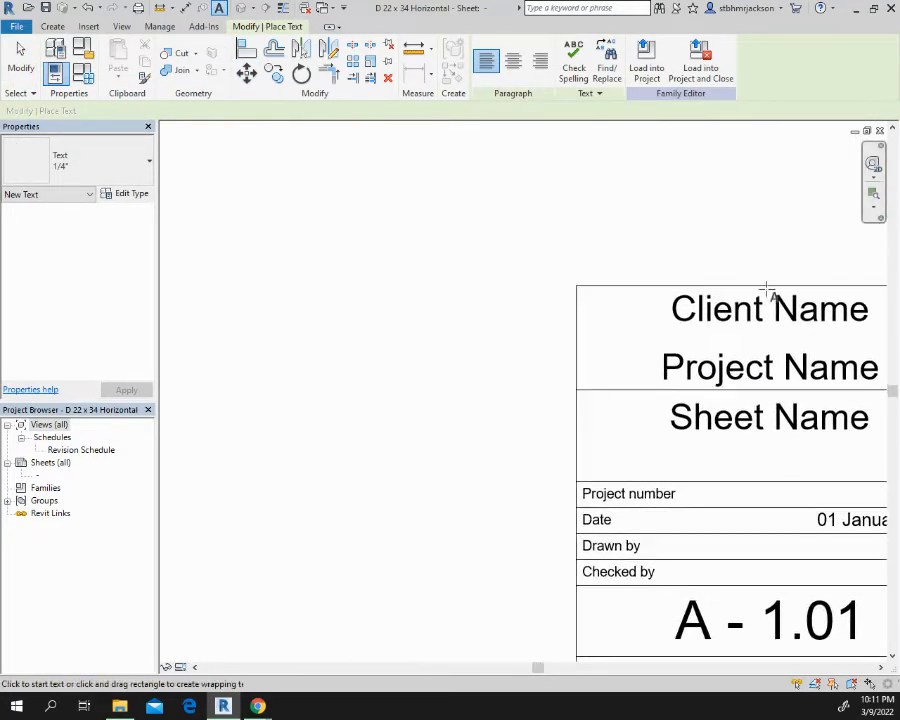
middle_click_drag(775, 213, 377, 439)
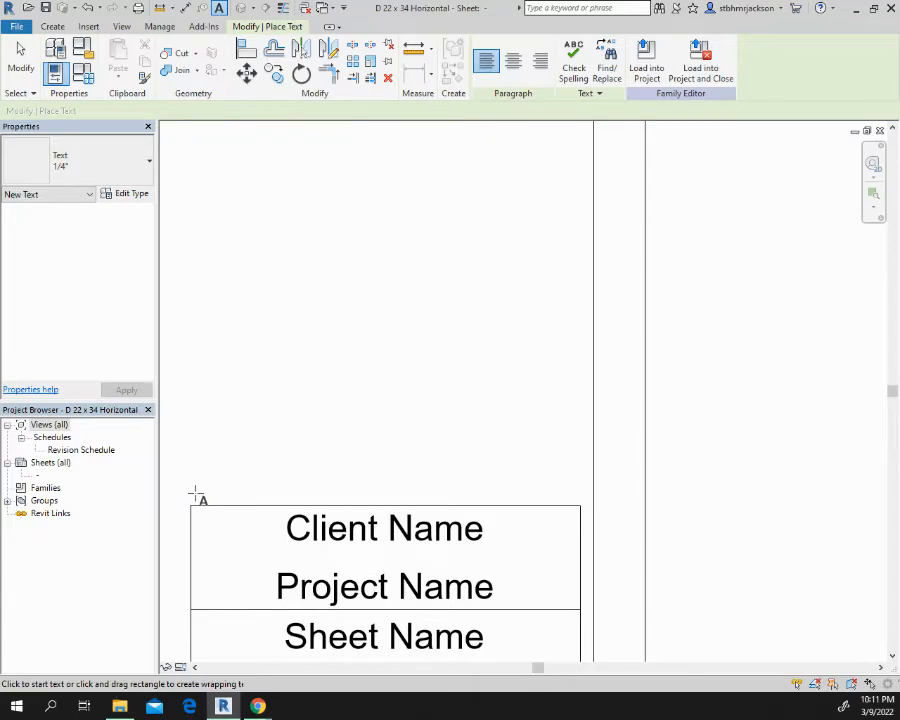
left_click_drag(196, 493, 580, 422)
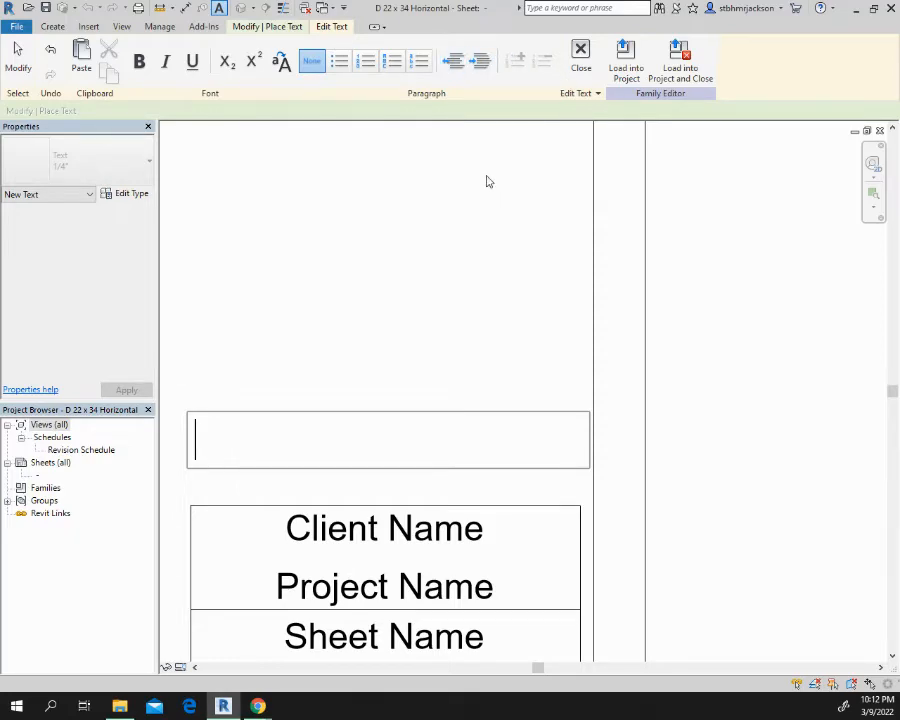
Enter "STOCKBRIDGE HIGH SCHOOL" and, on a new line, "ARCHITECTURAL DRAWING AND DESIGN" in the text box, and select all of the text
type("STOCKB")
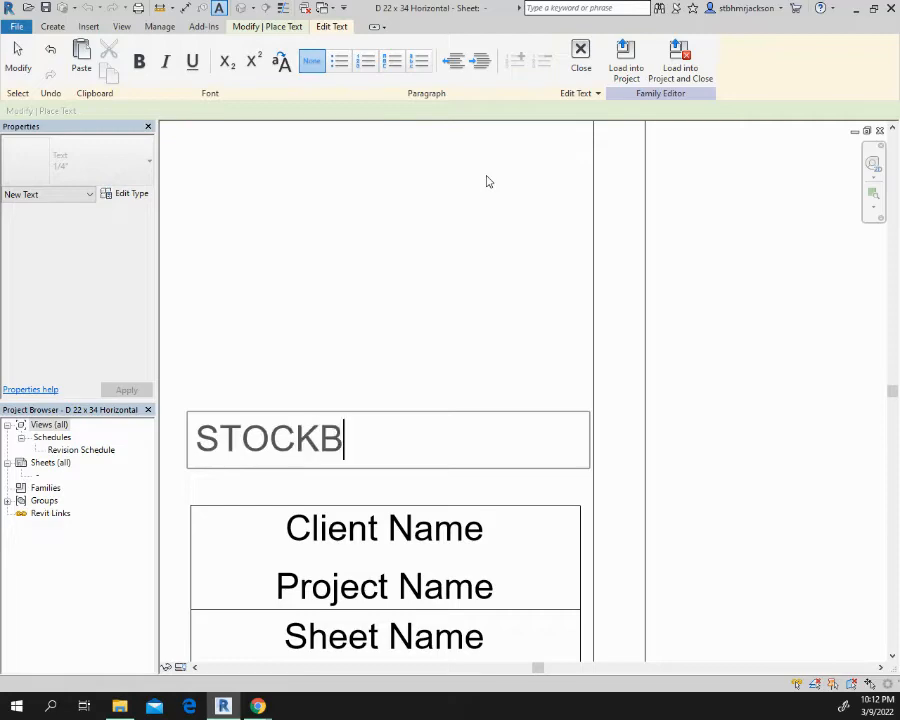
type("RIDGE ")
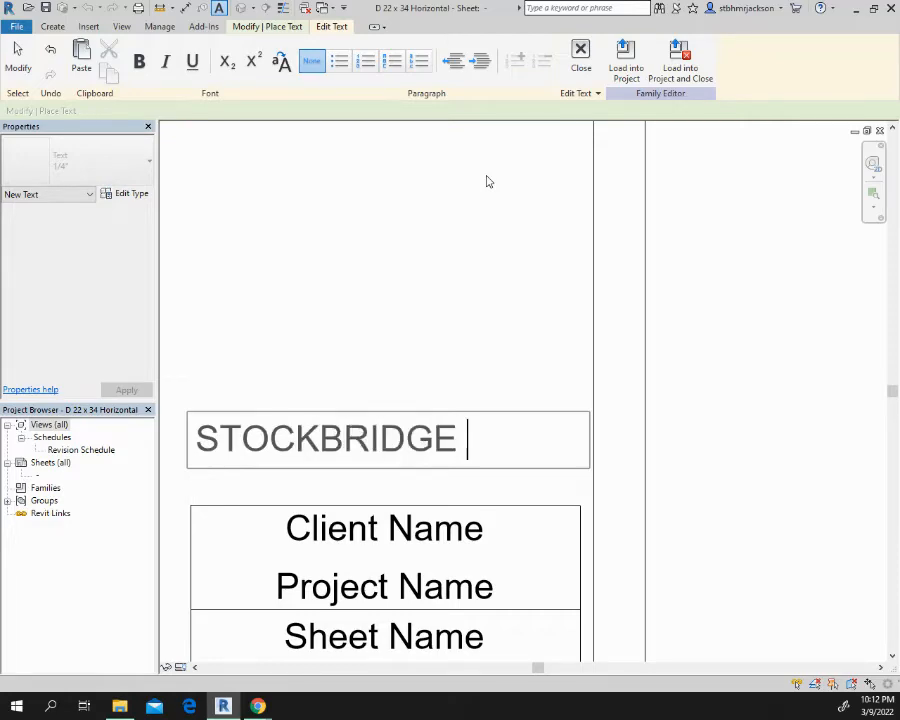
type("HIGH SCHOOL")
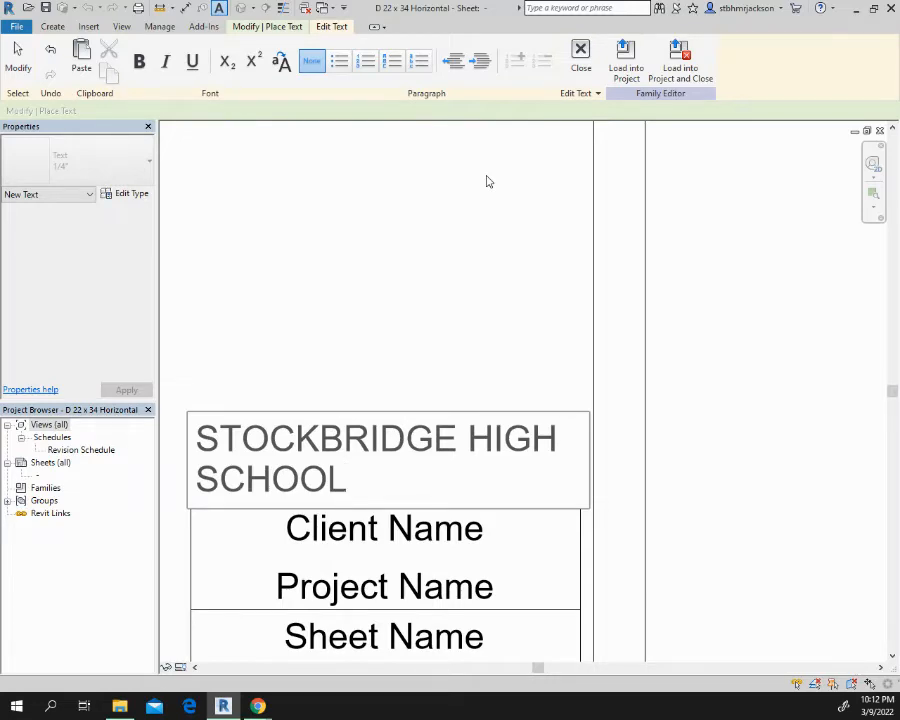
key("Return")
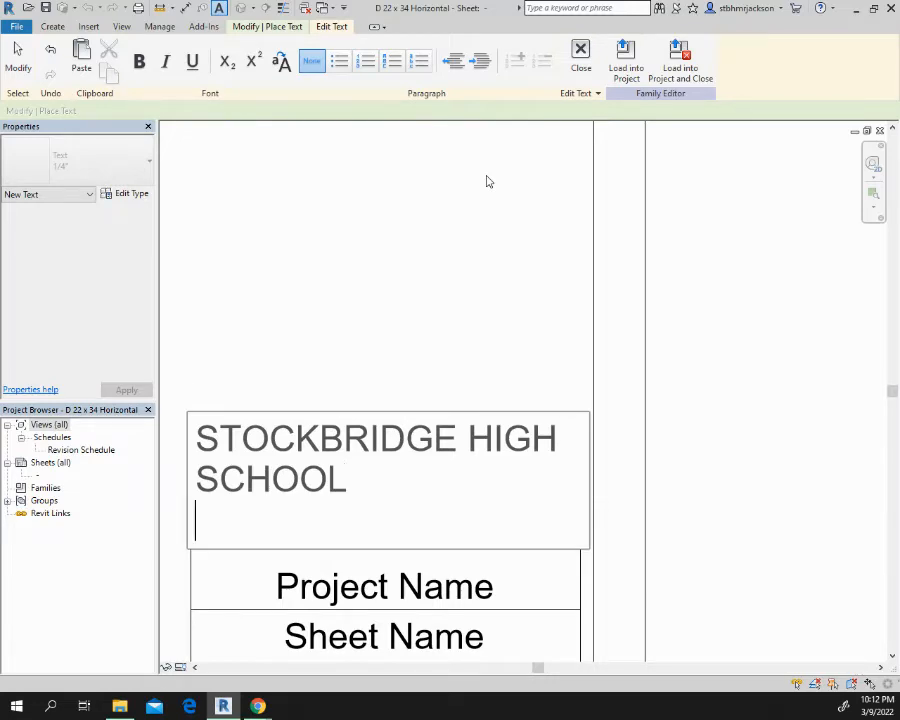
type("ARCHITECTUR")
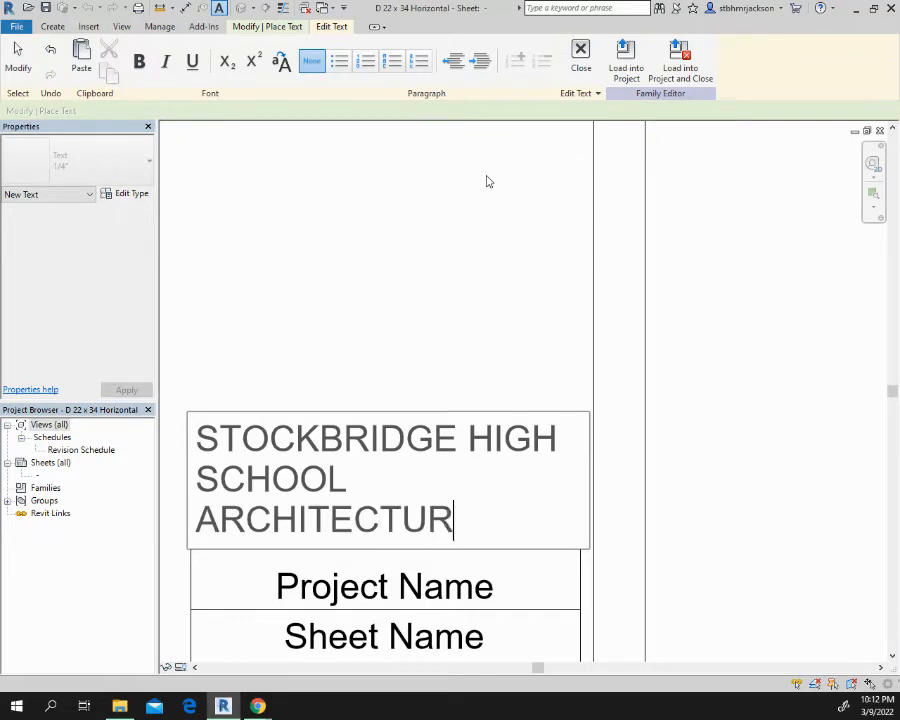
type("AL DRA")
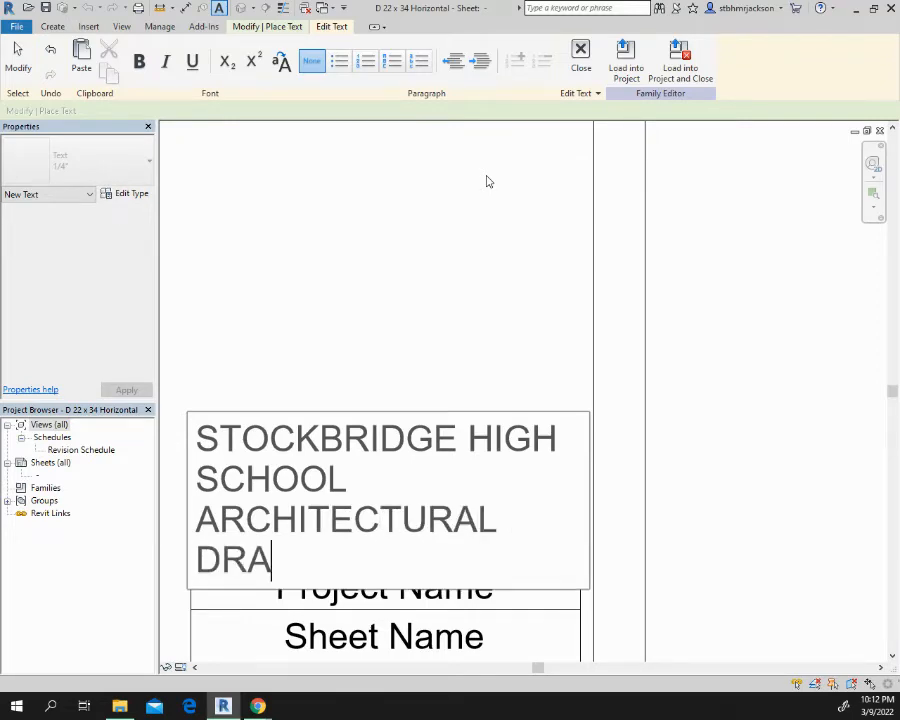
type("WING")
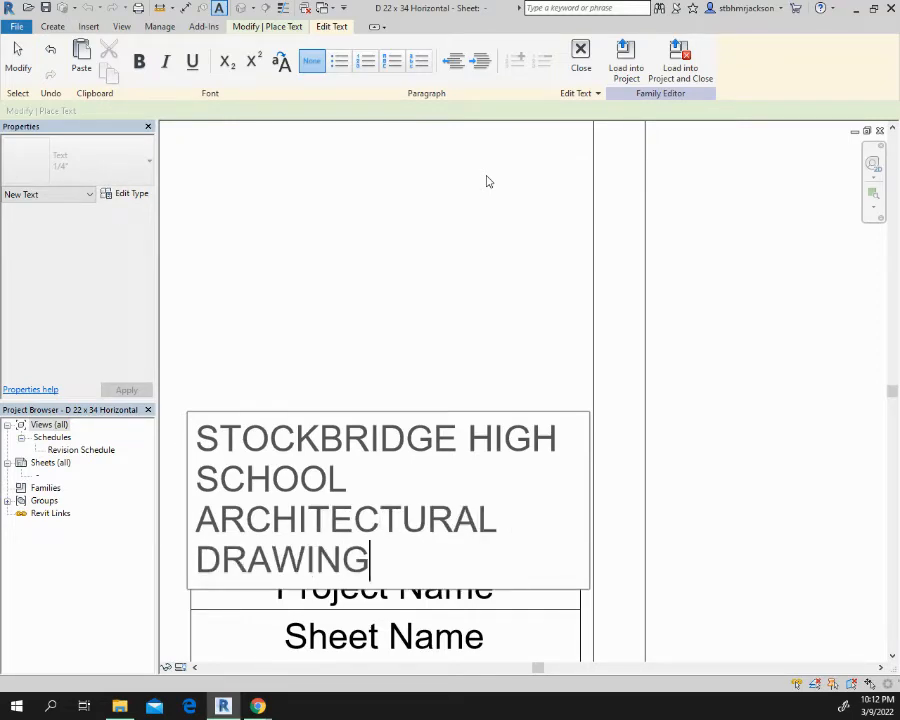
type(" AND DESIGN")
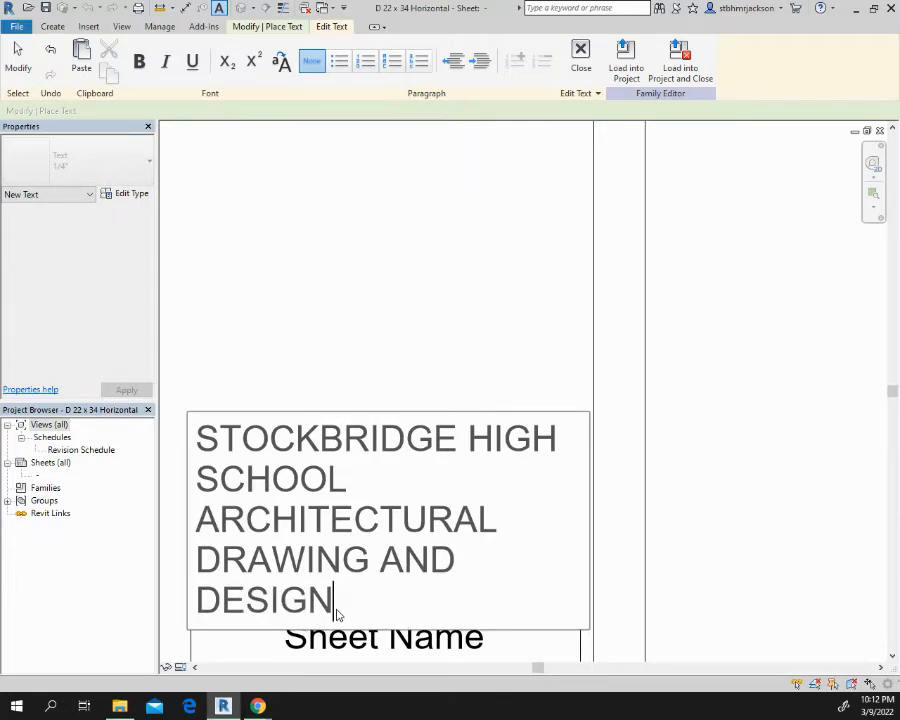
left_click_drag(336, 604, 184, 417)
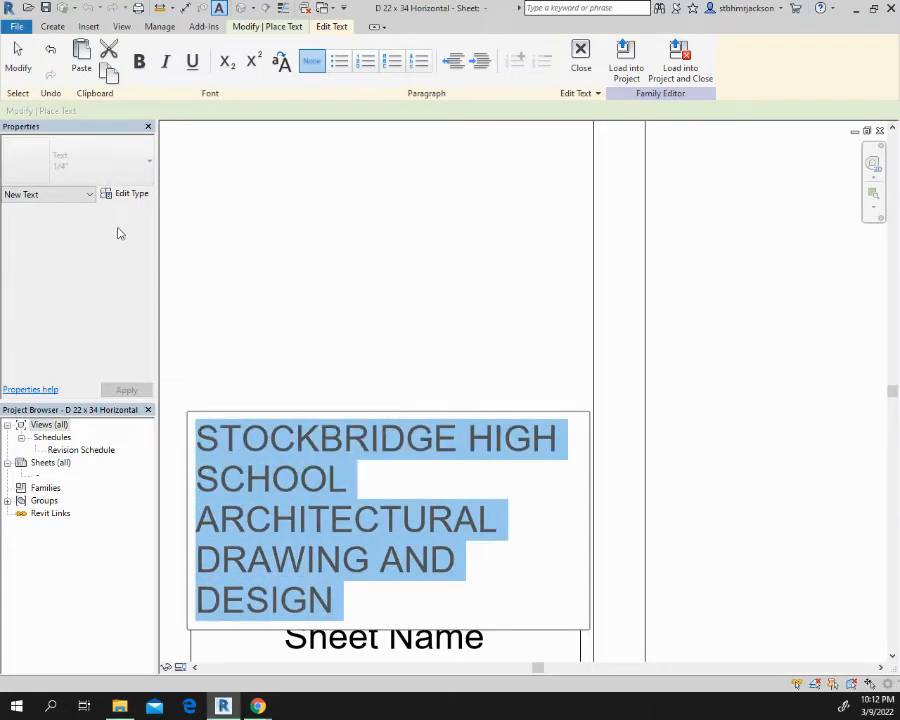
key("Delete")
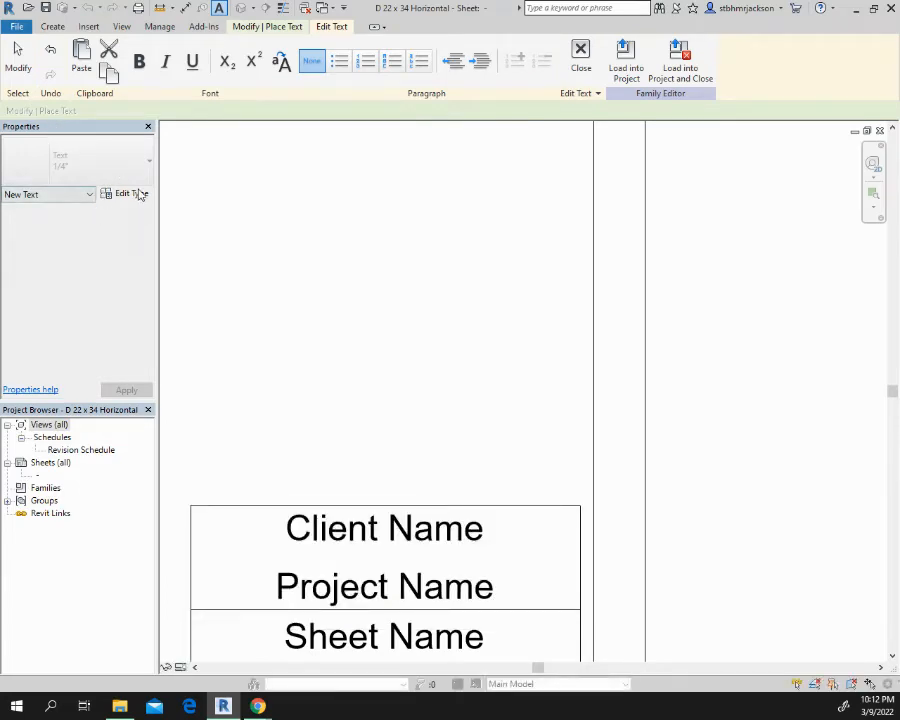
key("ctrl+z")
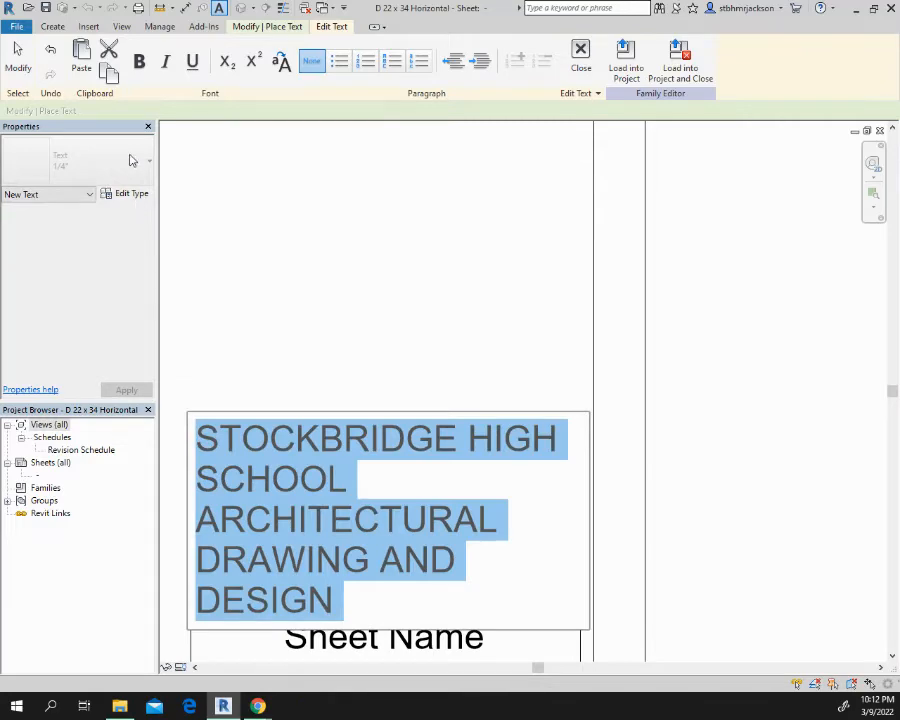
key("Delete")
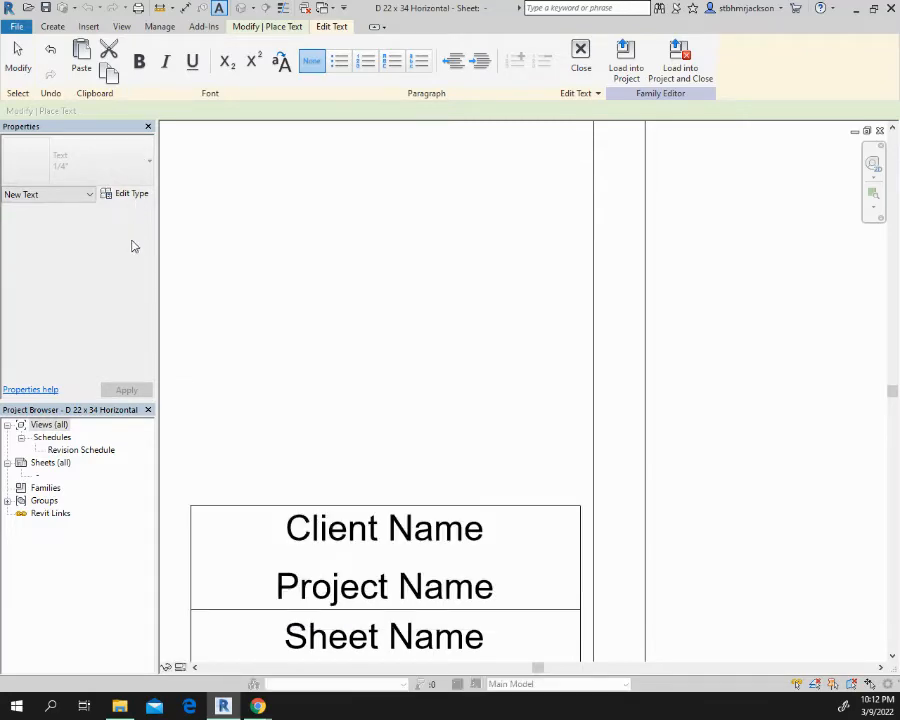
key("ctrl+z")
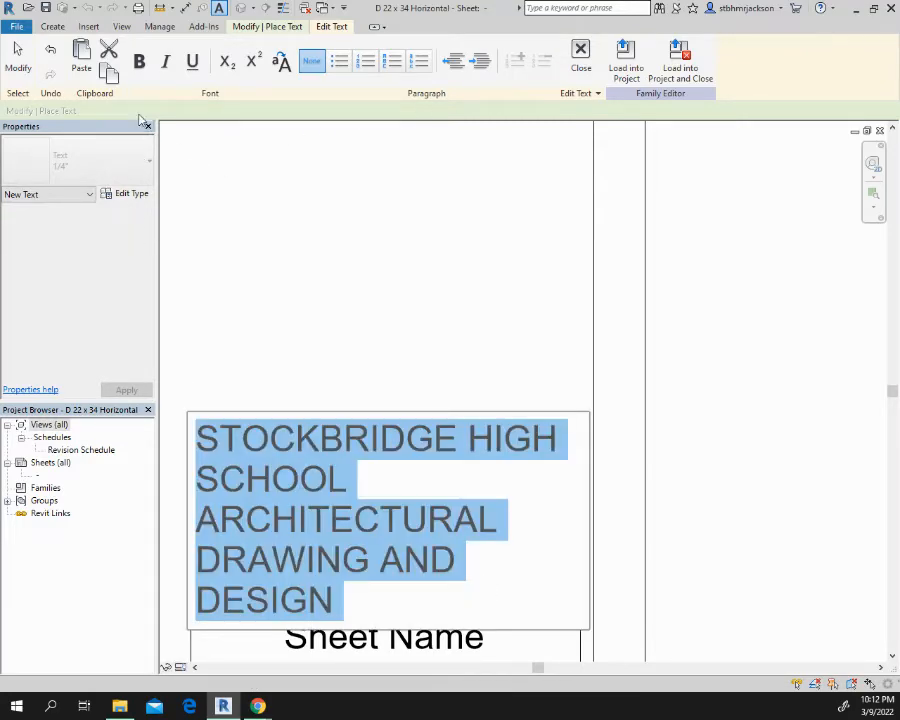
Format the selected school name and course text as bold, all caps and subscript
left_click(139, 61)
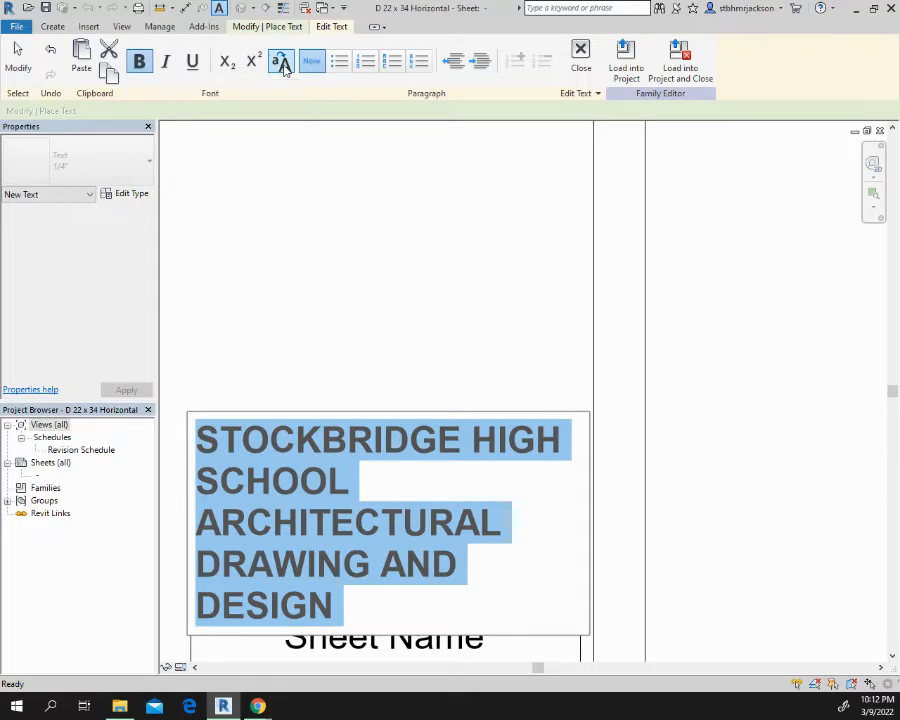
left_click(227, 64)
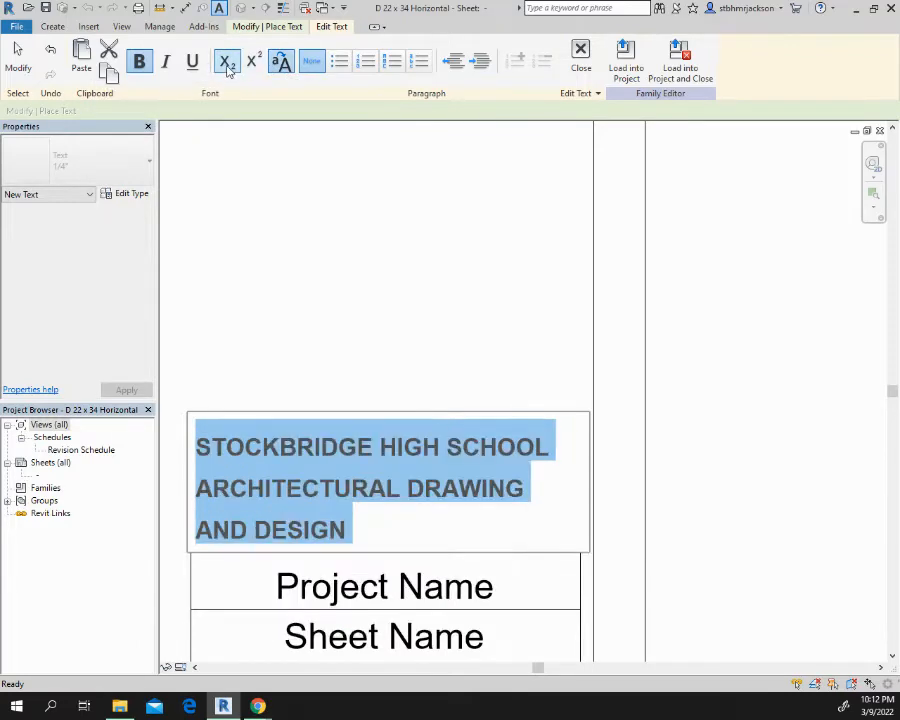
left_click(227, 64)
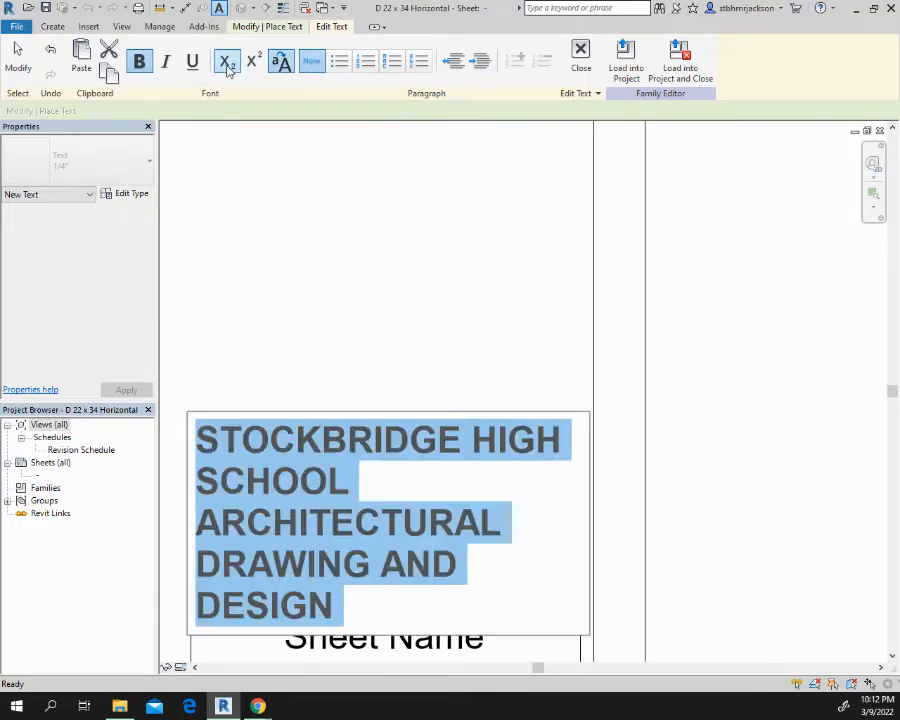
left_click(227, 64)
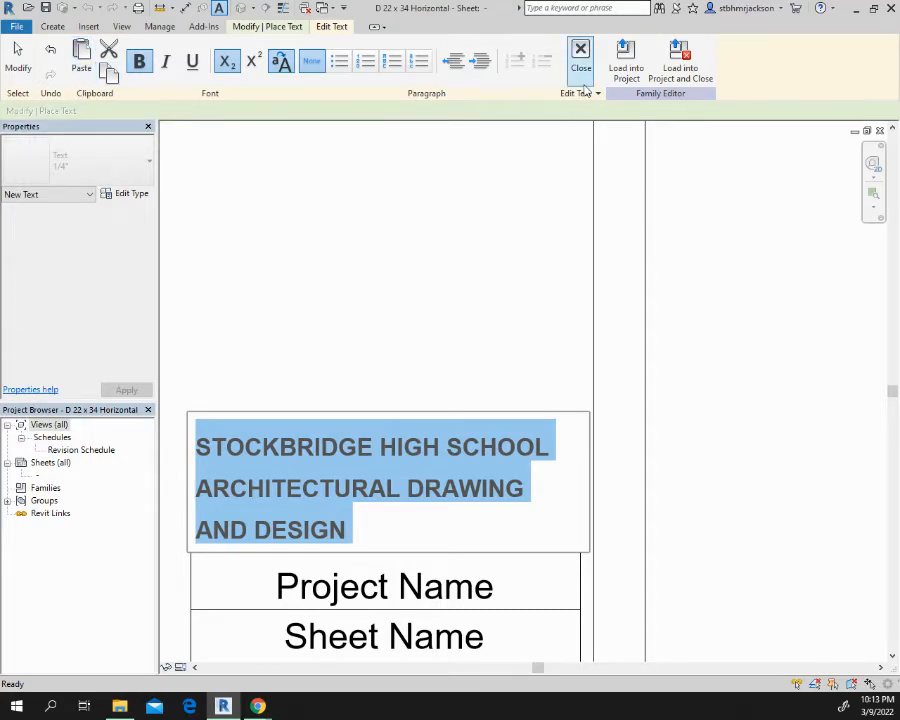
Open the type properties of the school text's 1/4" text type
left_click(143, 194)
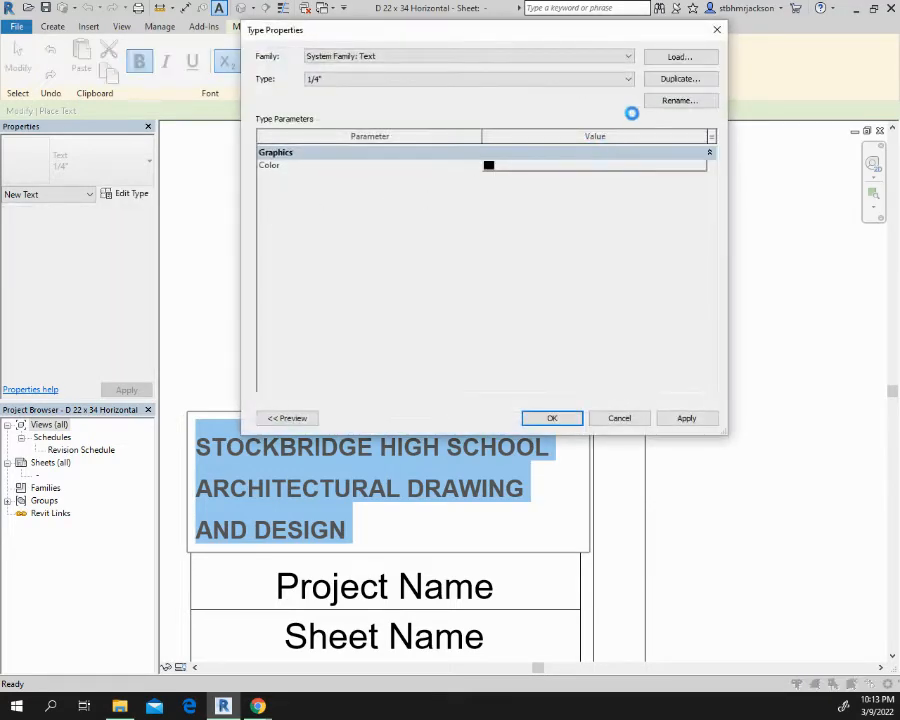
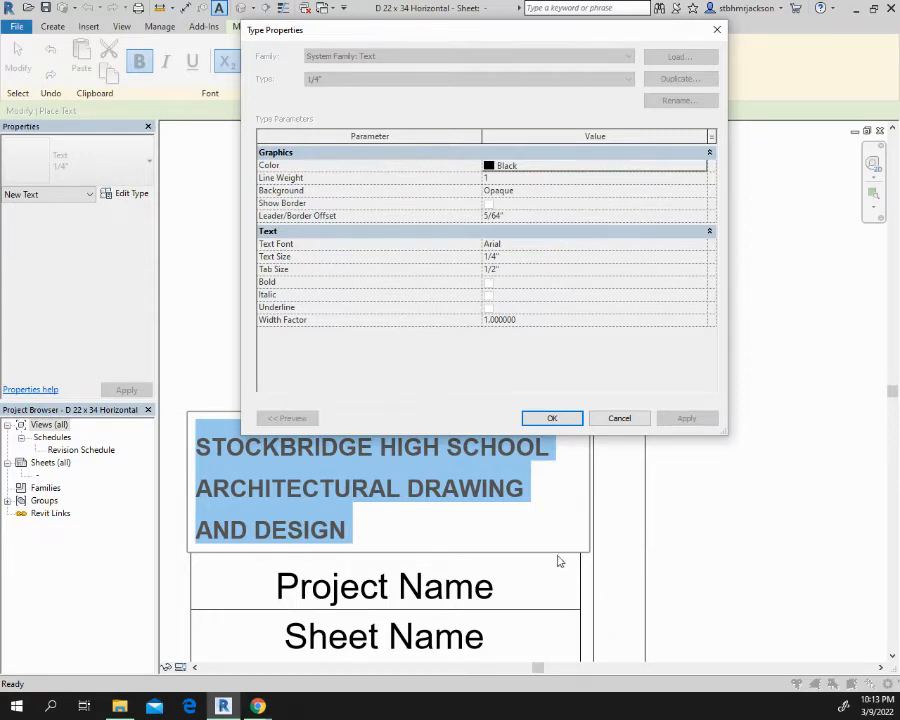
Finish editing the school and course text and move it up to sit just above the Client Name box
left_click(551, 419)
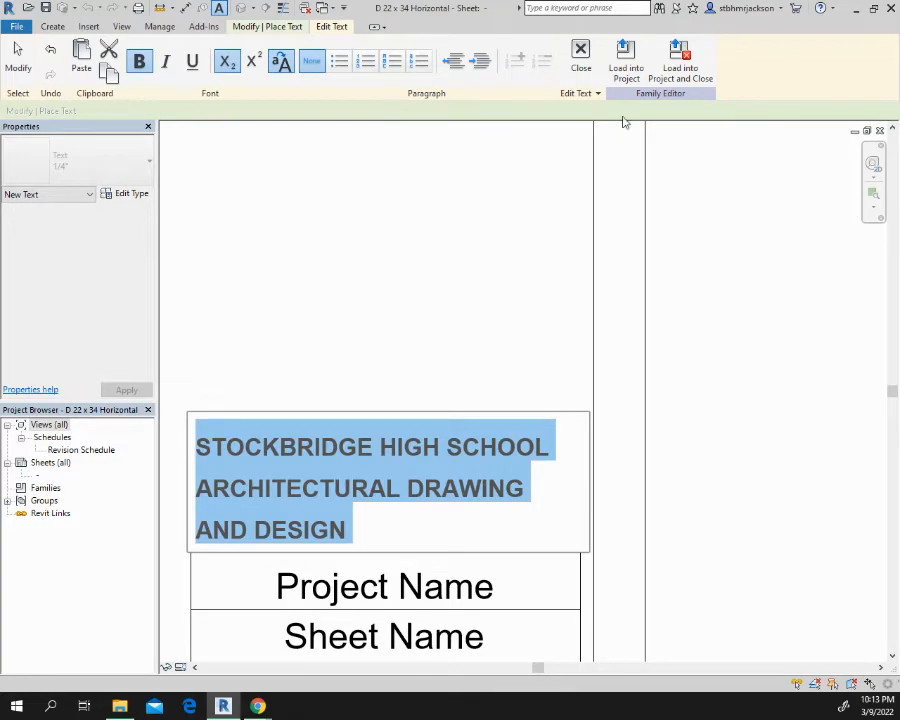
left_click(518, 237)
left_click(518, 239)
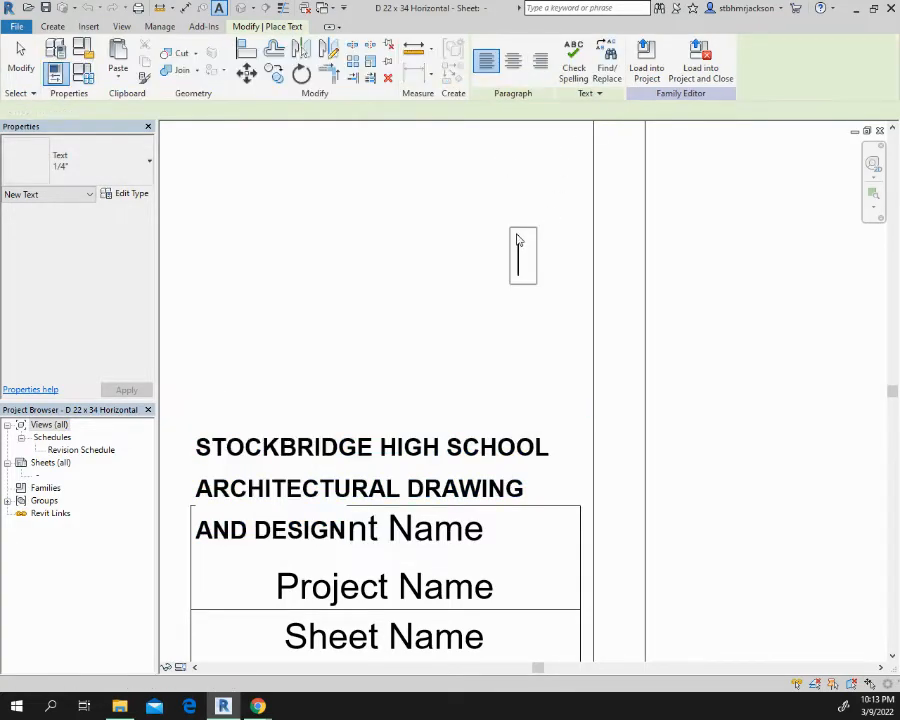
left_click(304, 454)
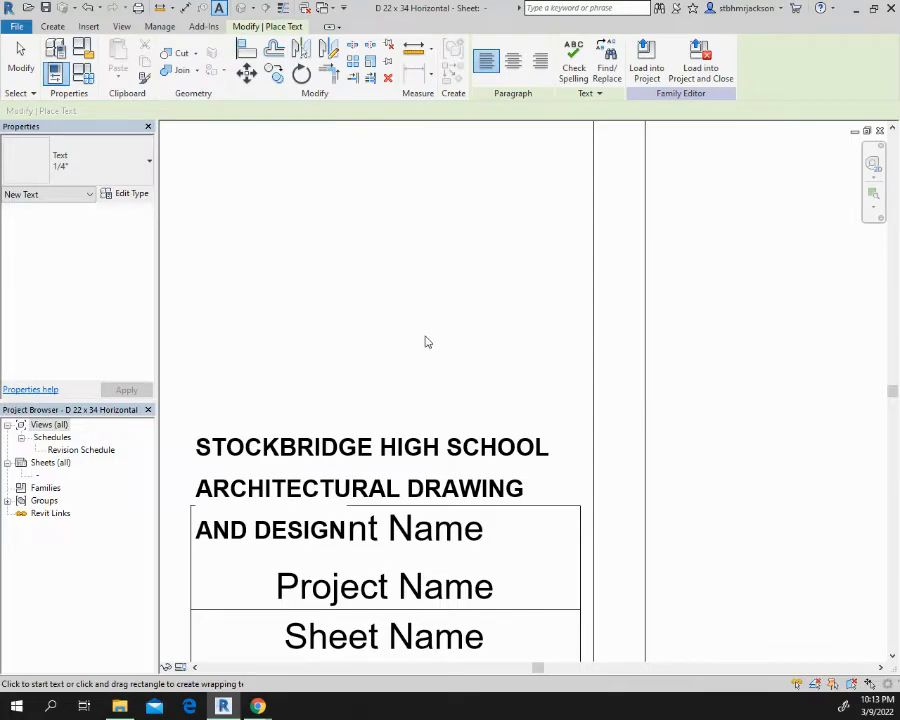
key("Escape")
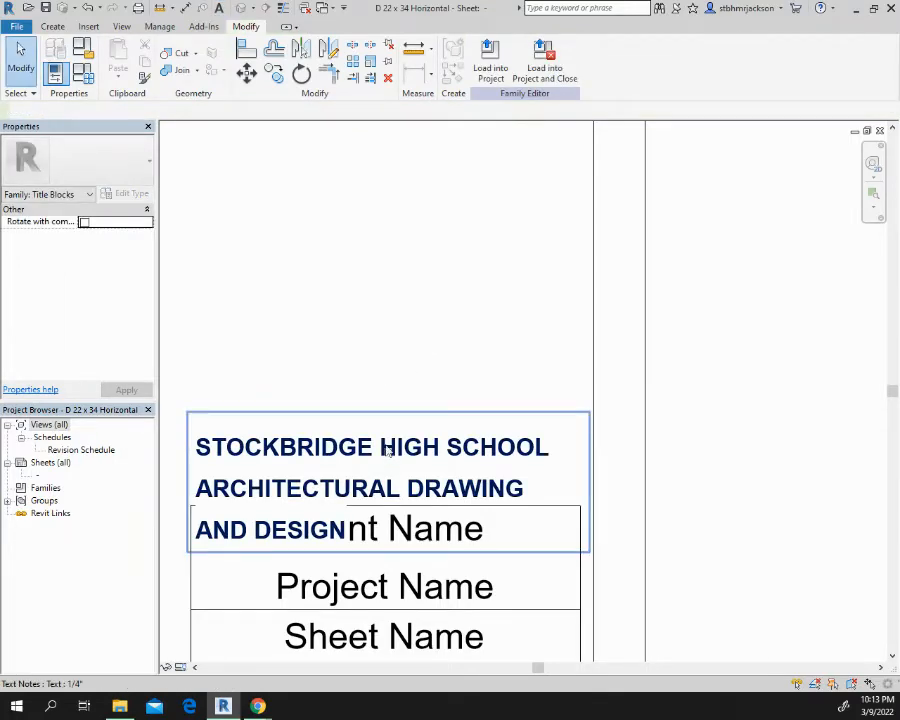
left_click_drag(387, 452, 395, 408)
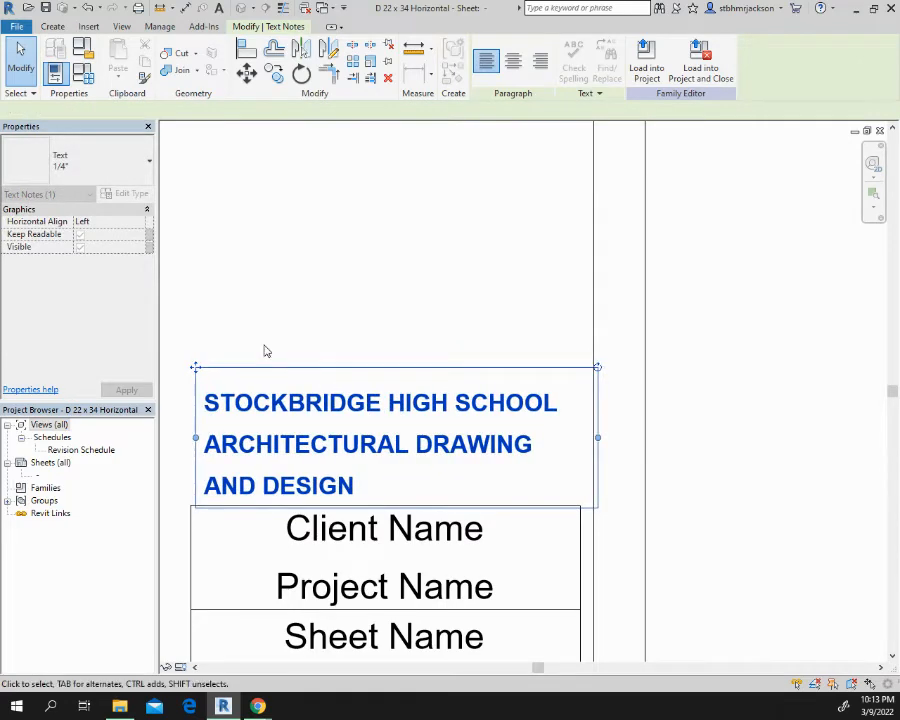
Set the horizontal alignment of the school and course text to Center
left_click(143, 222)
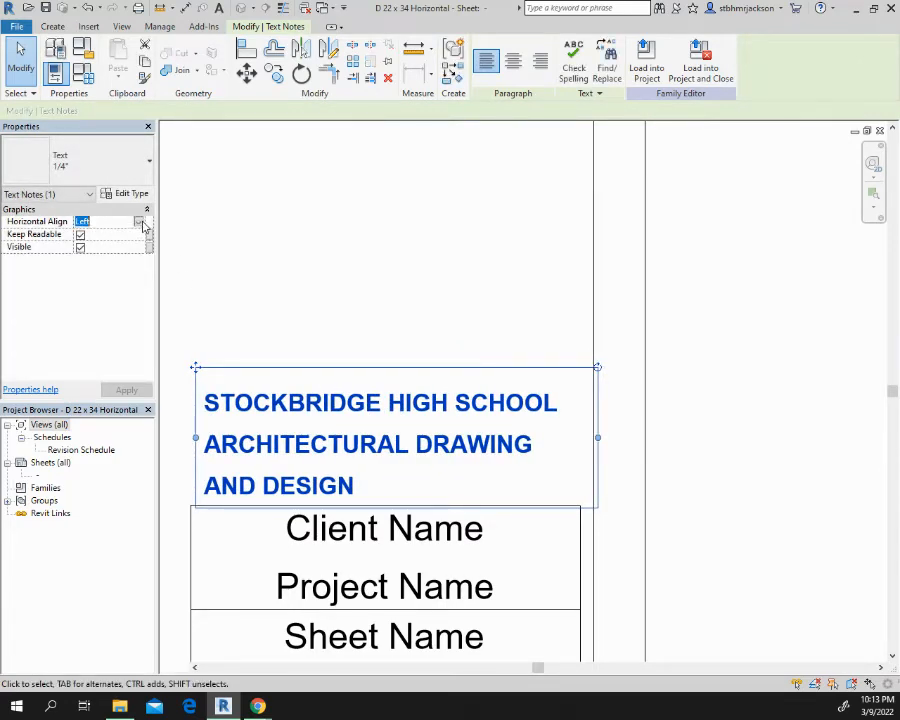
left_click(139, 222)
left_click(88, 244)
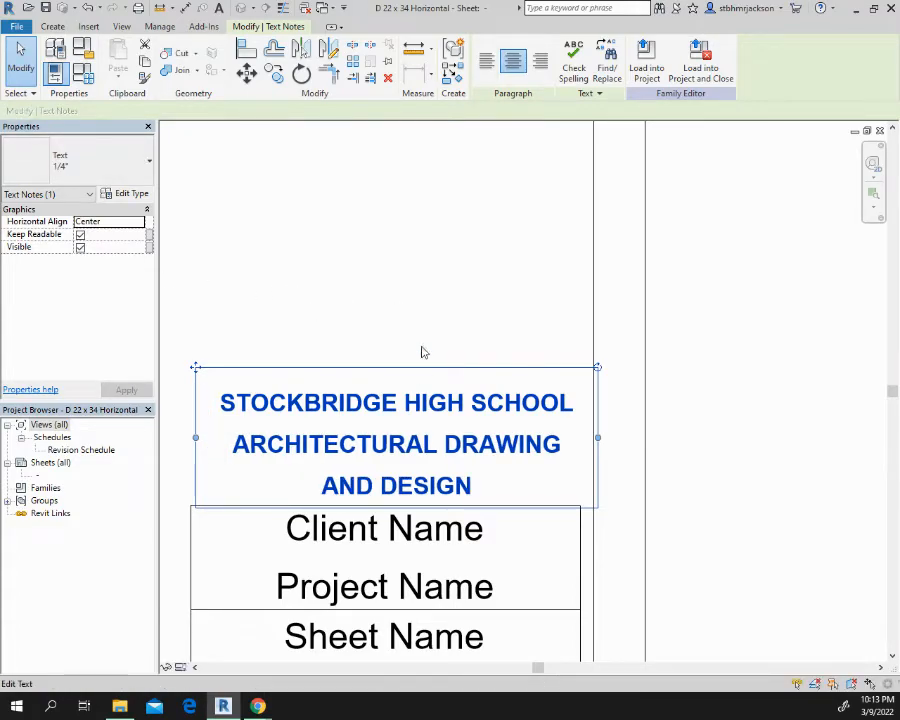
left_click(416, 297)
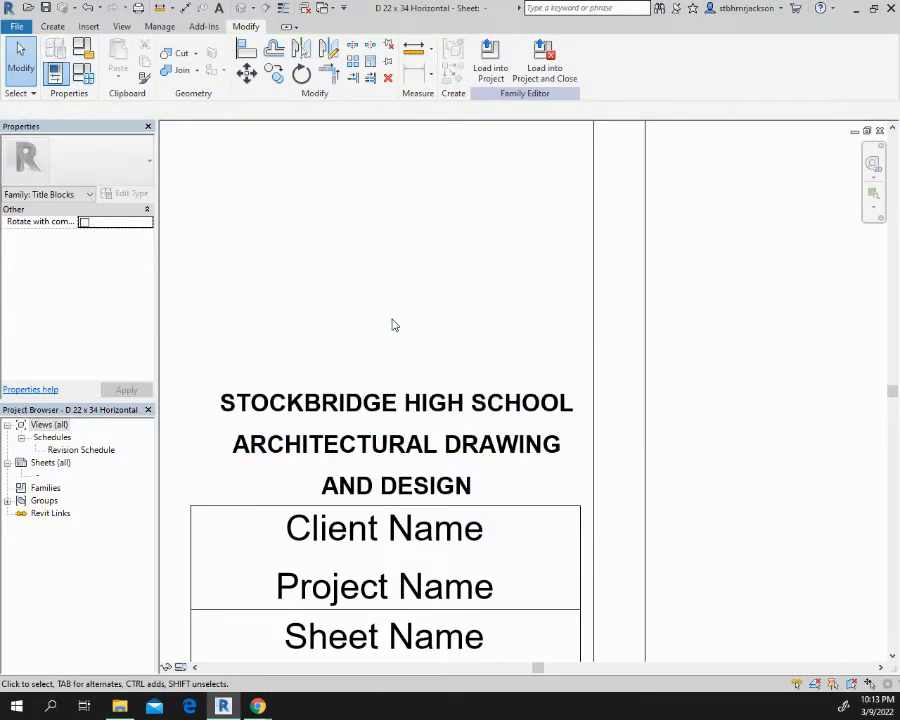
Save the edited title block as a new family named "D 22 x 34 Horizontal SHS" in the Titleblocks folder
scroll(393, 325, "down", 2)
middle_click_drag(395, 322, 594, 461)
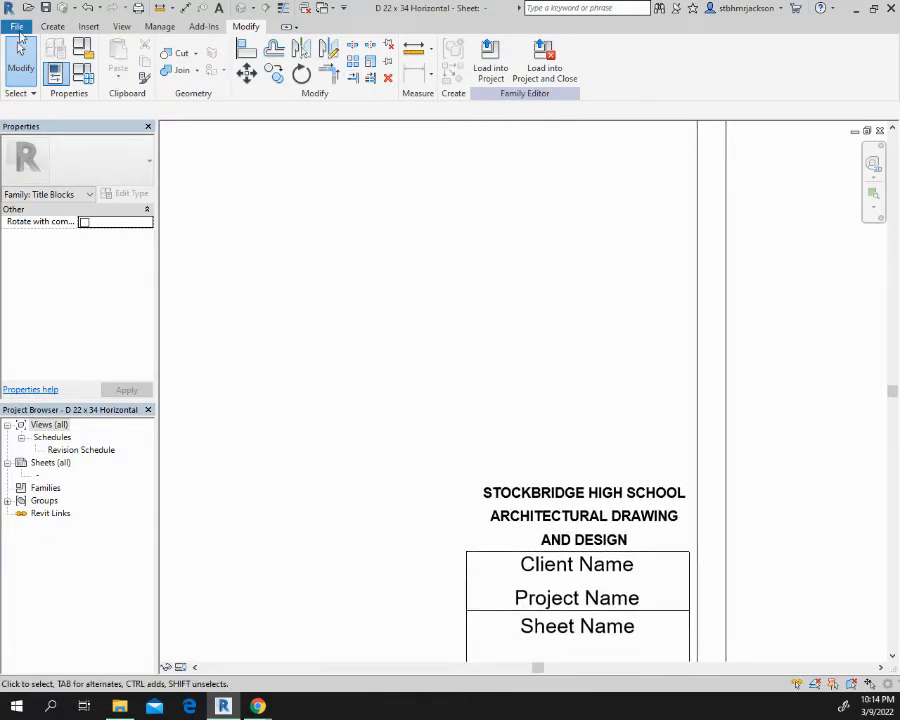
left_click(20, 27)
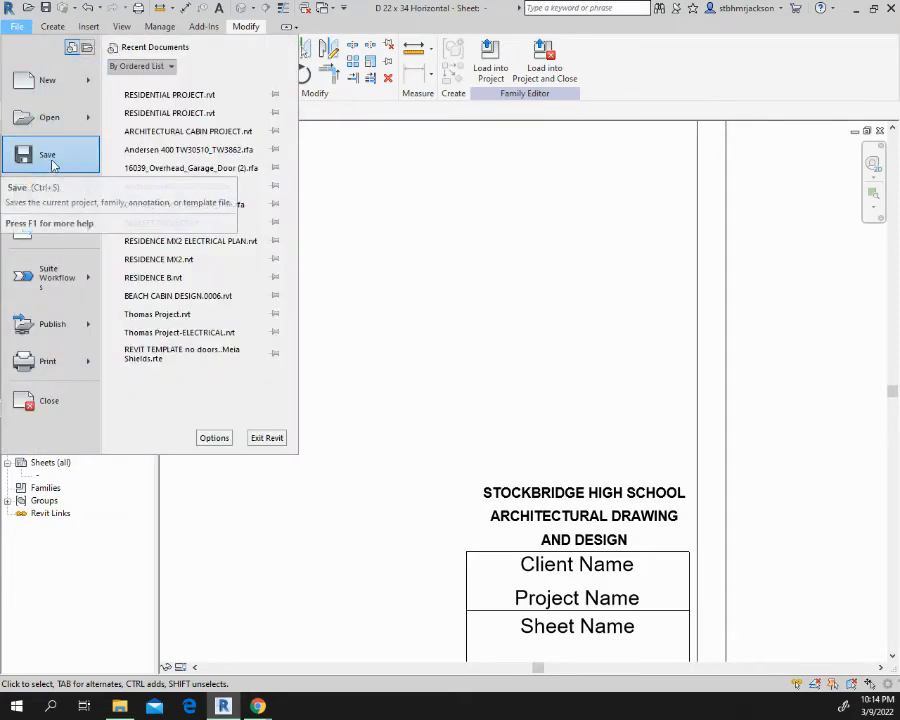
mouse_move(58, 190)
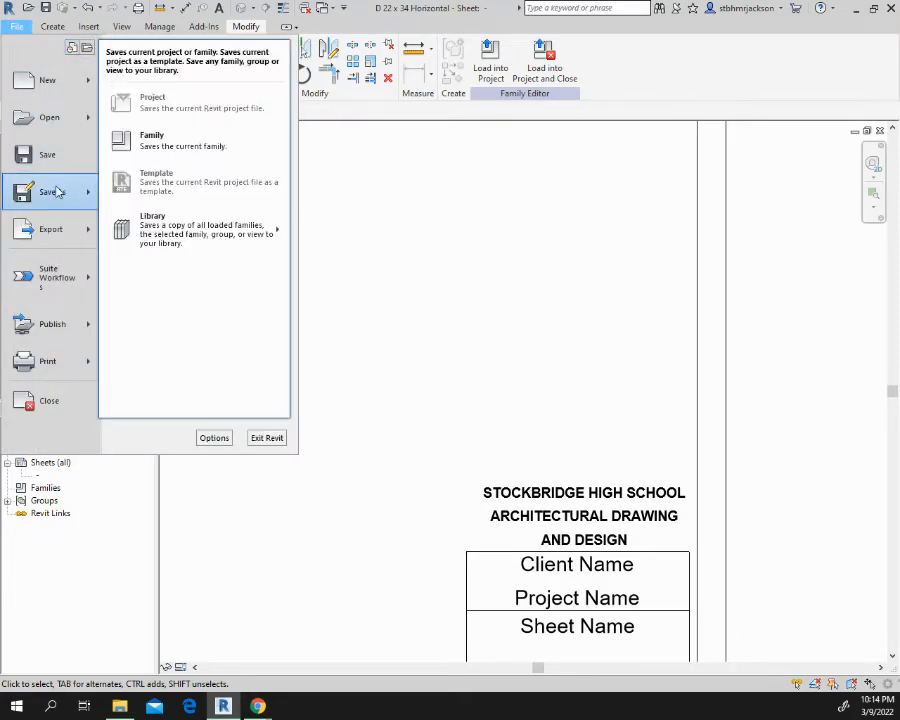
left_click(175, 144)
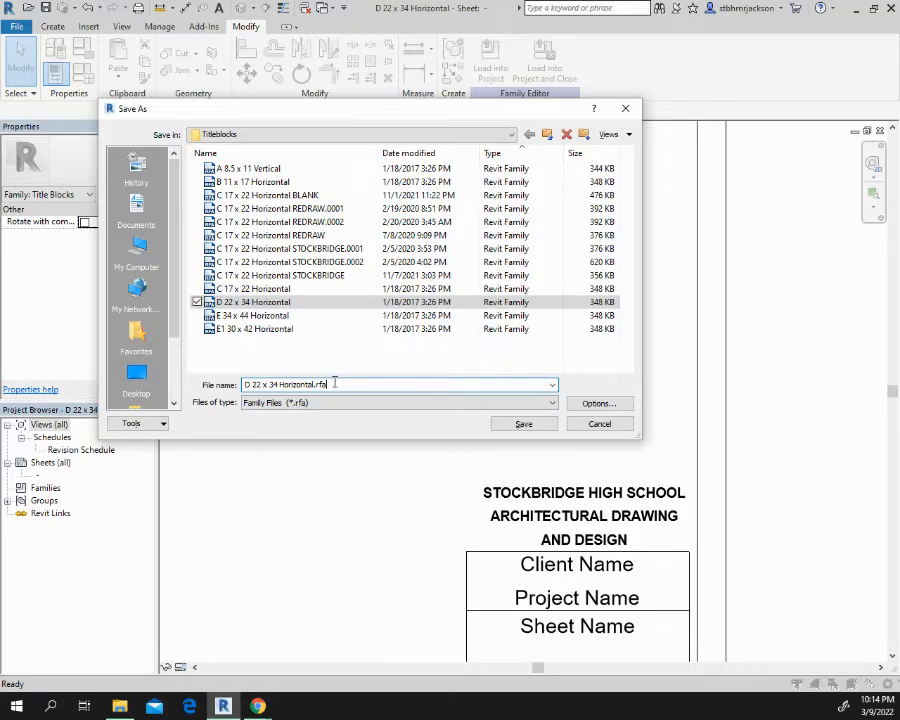
key("BackSpace")
left_click(526, 424)
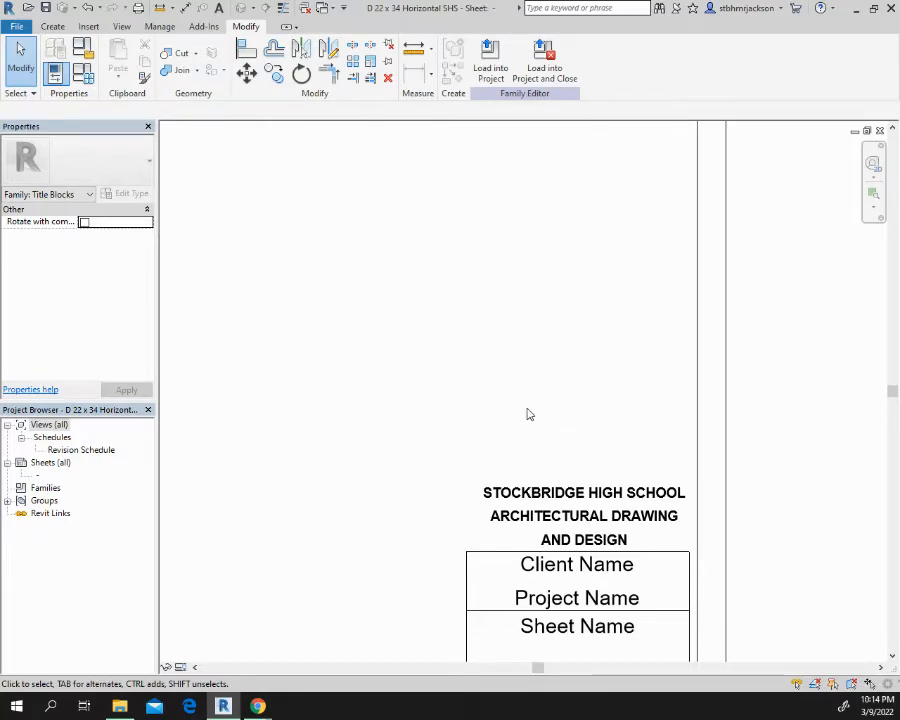
Load the D 22 x 34 Horizontal SHS title block into the residential project and close the family
left_click(546, 64)
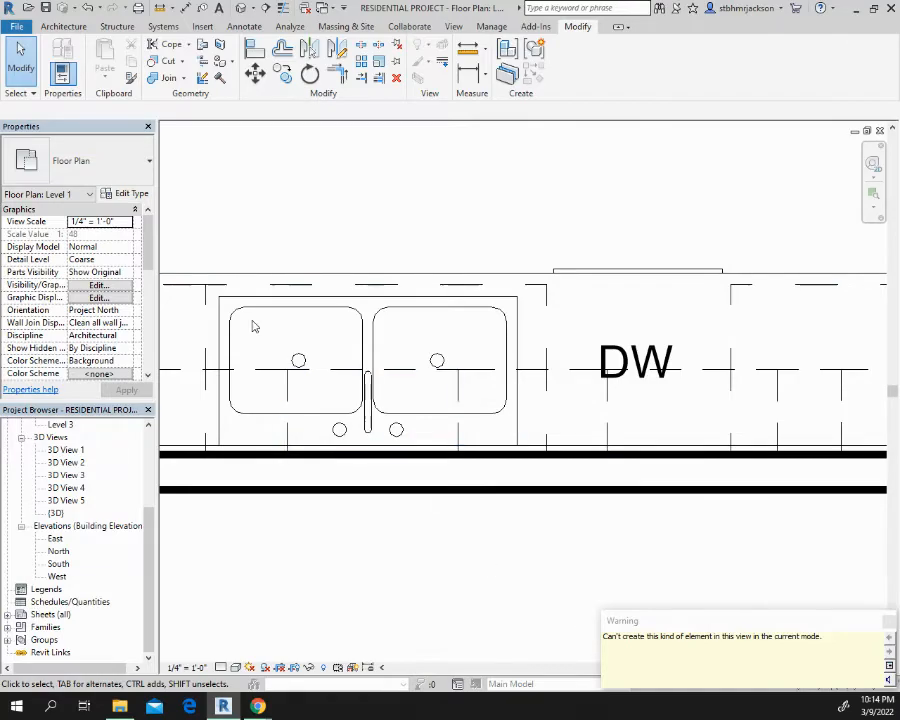
scroll(390, 356, "down", 5)
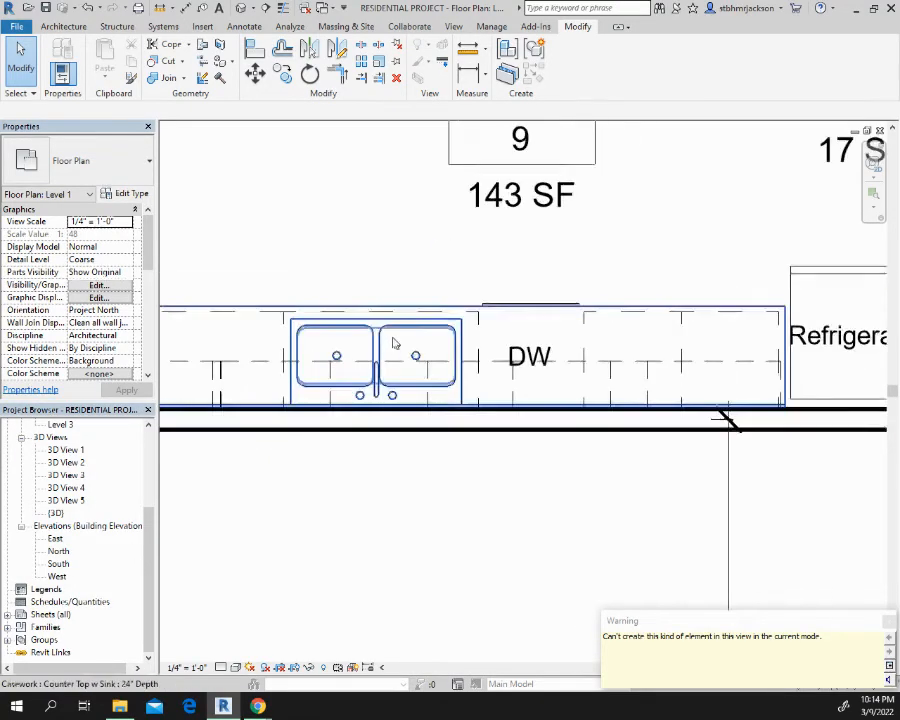
middle_click_drag(417, 313, 679, 515)
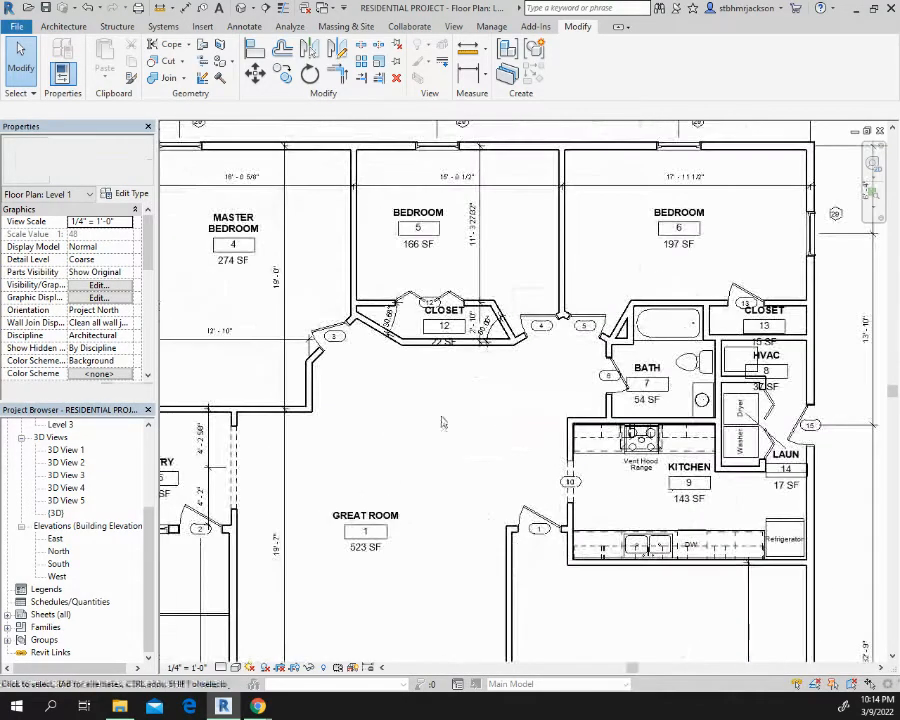
scroll(320, 358, "down", 3)
middle_click_drag(307, 356, 423, 304)
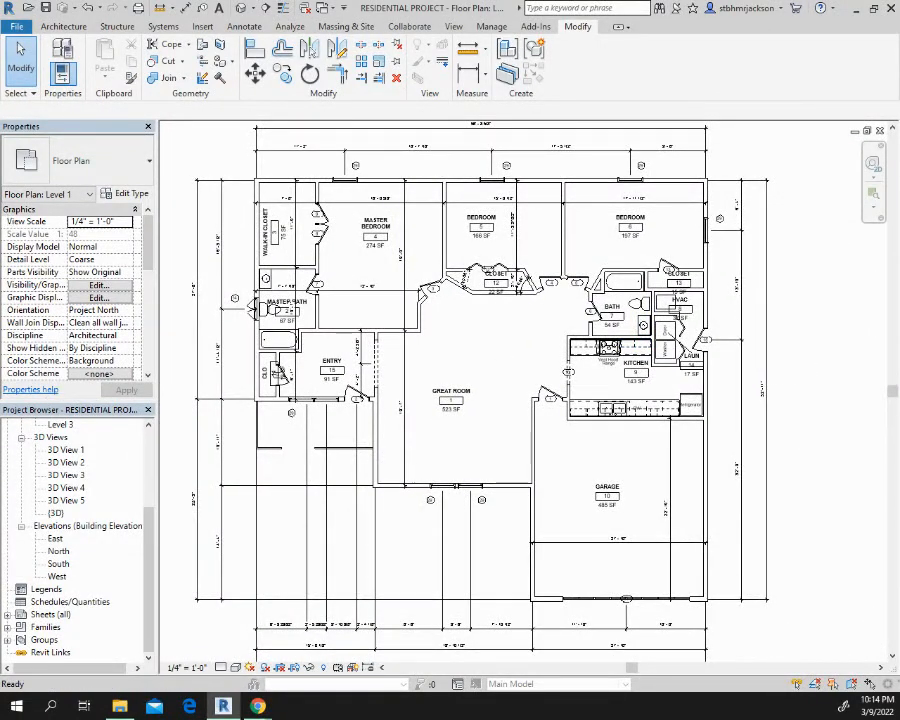
Create a new sheet using the D 22 x 34 Horizontal SHS title block
left_click(48, 614)
right_click(50, 615)
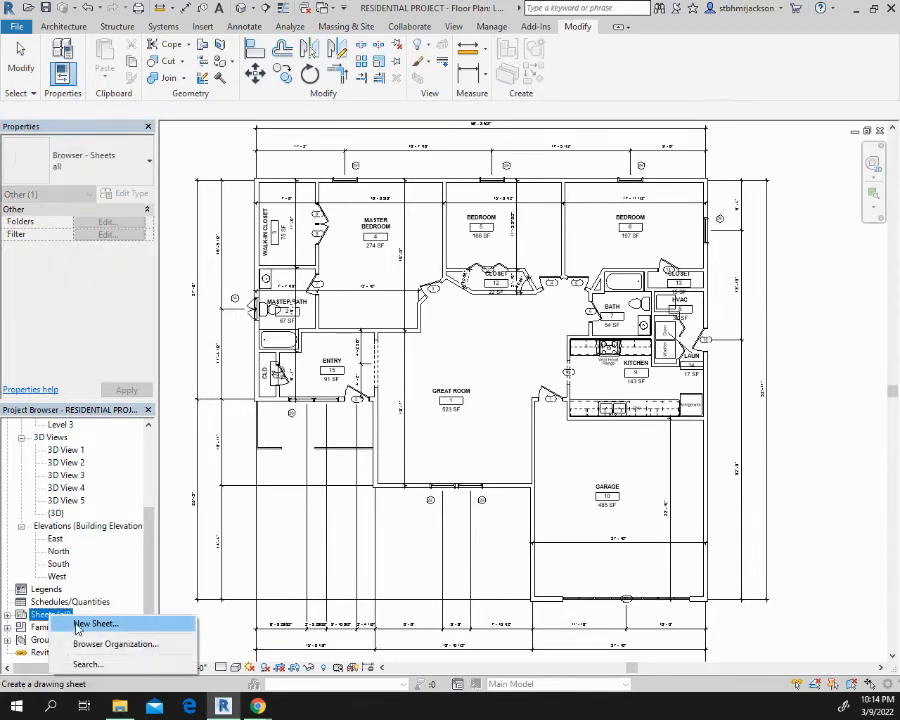
left_click(82, 624)
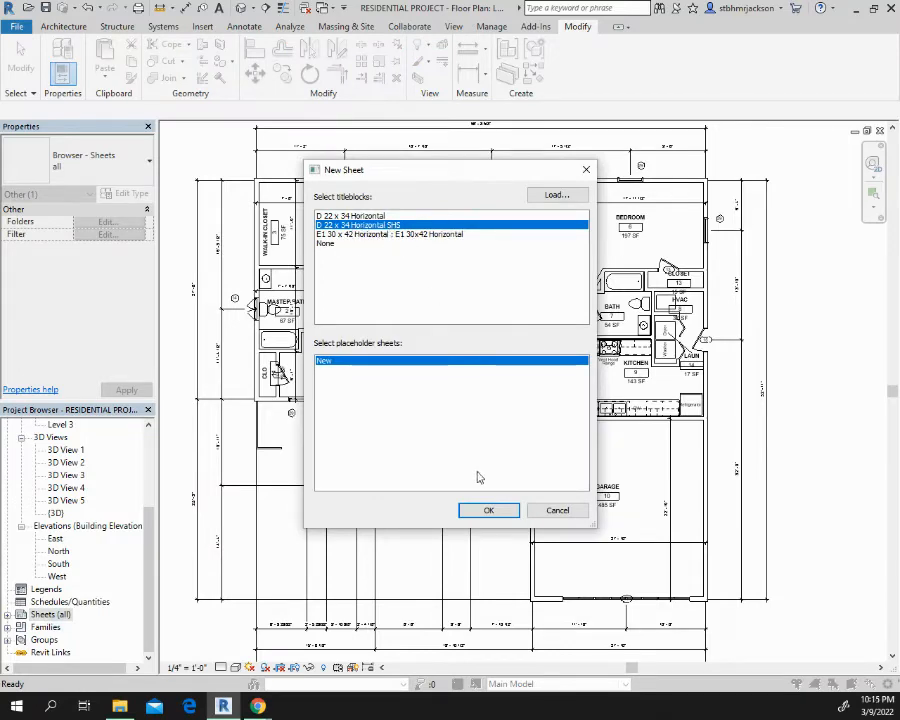
left_click(488, 509)
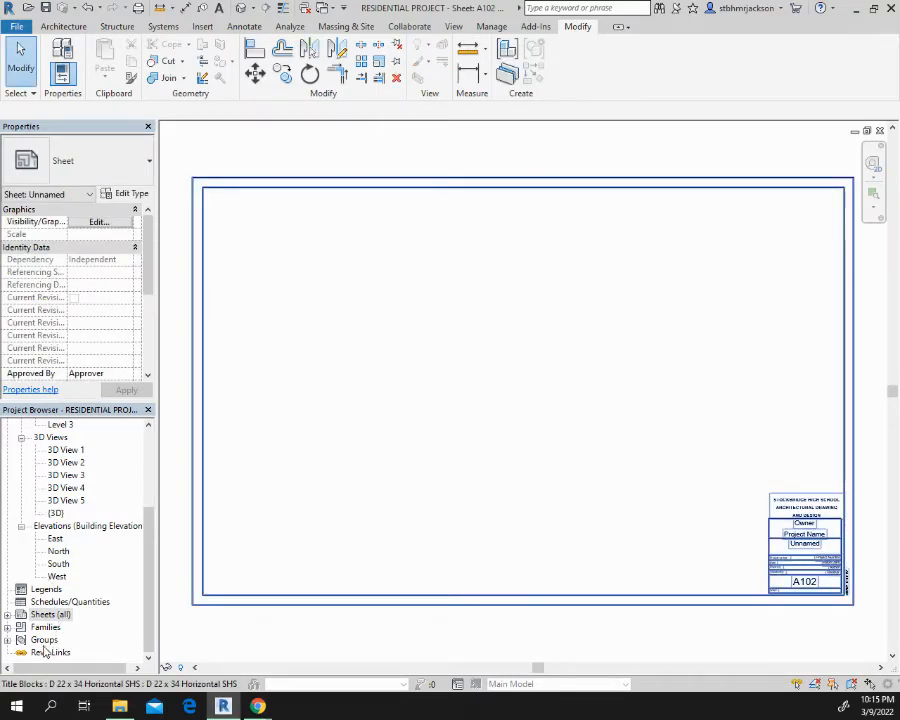
Open sheet A101 and place the Level 1 floor plan on it, centred in the drawing area beside the title block
left_click(7, 615)
double_click(66, 626)
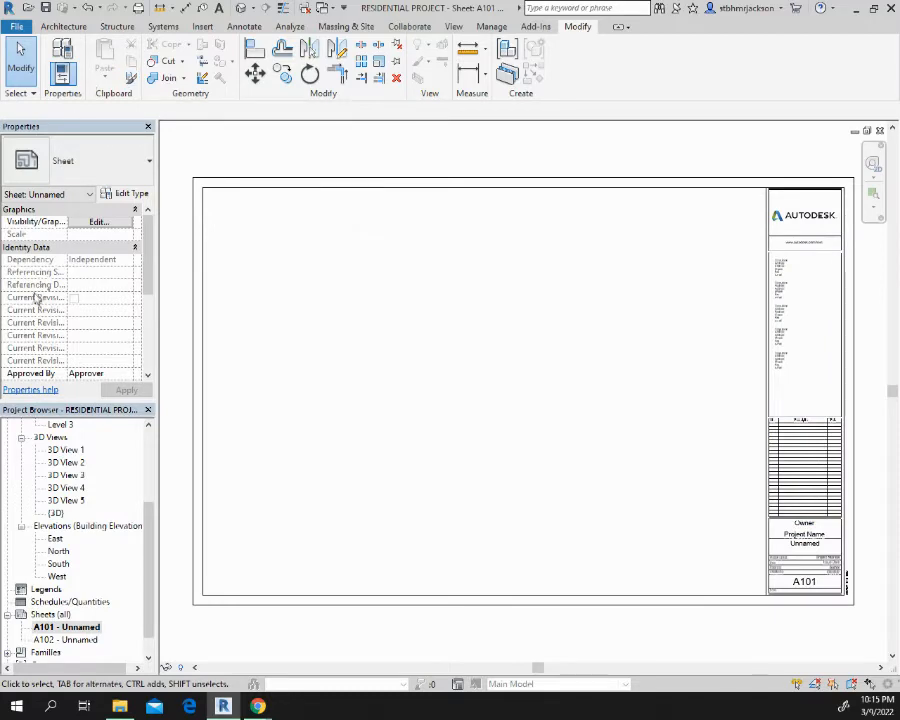
left_click_drag(150, 545, 150, 465)
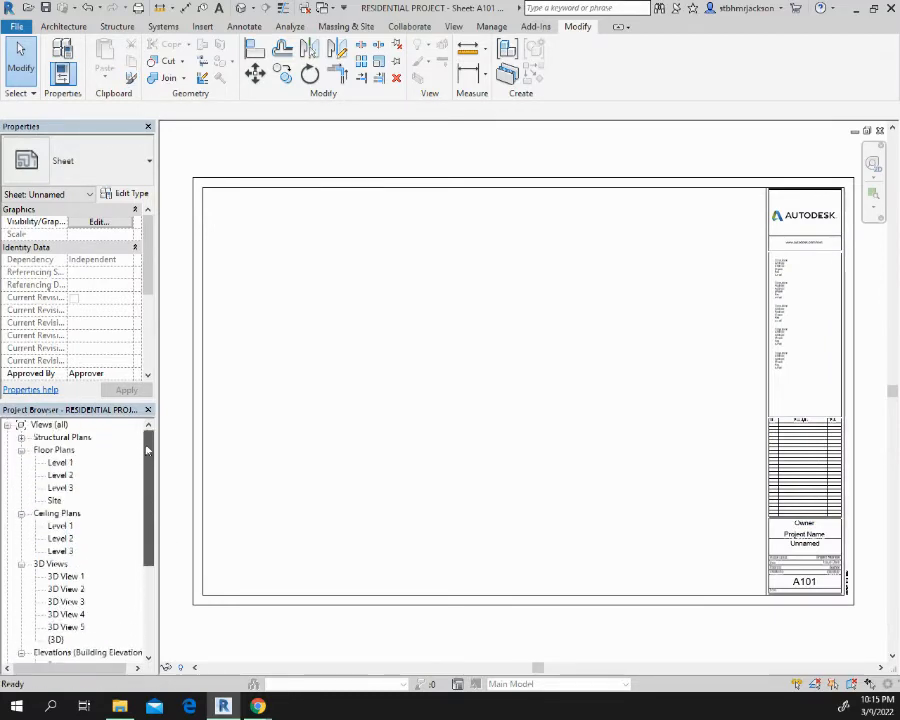
left_click(59, 464)
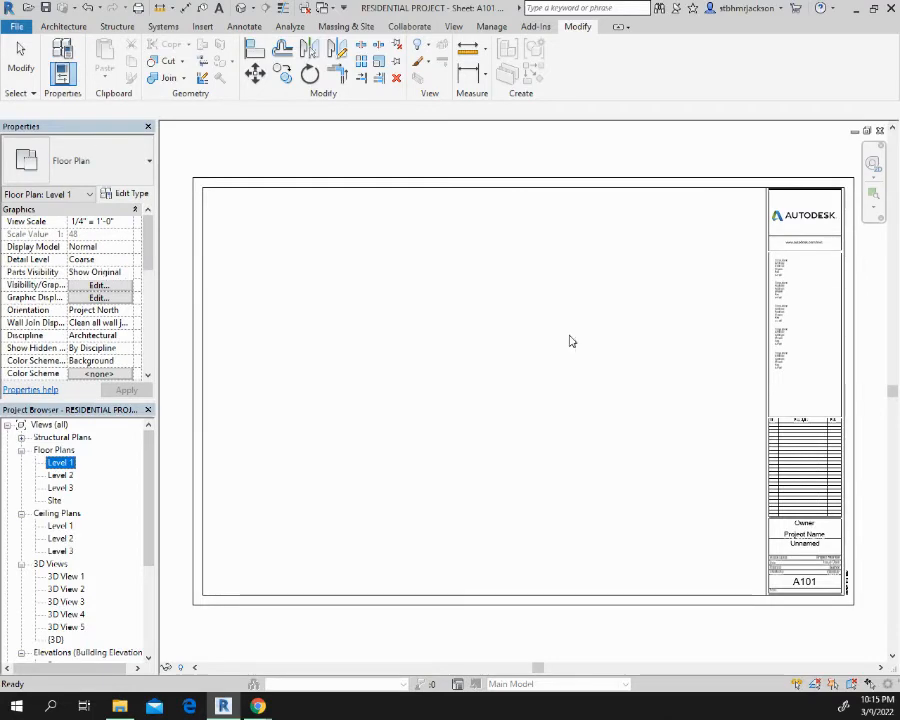
left_click_drag(571, 340, 443, 379)
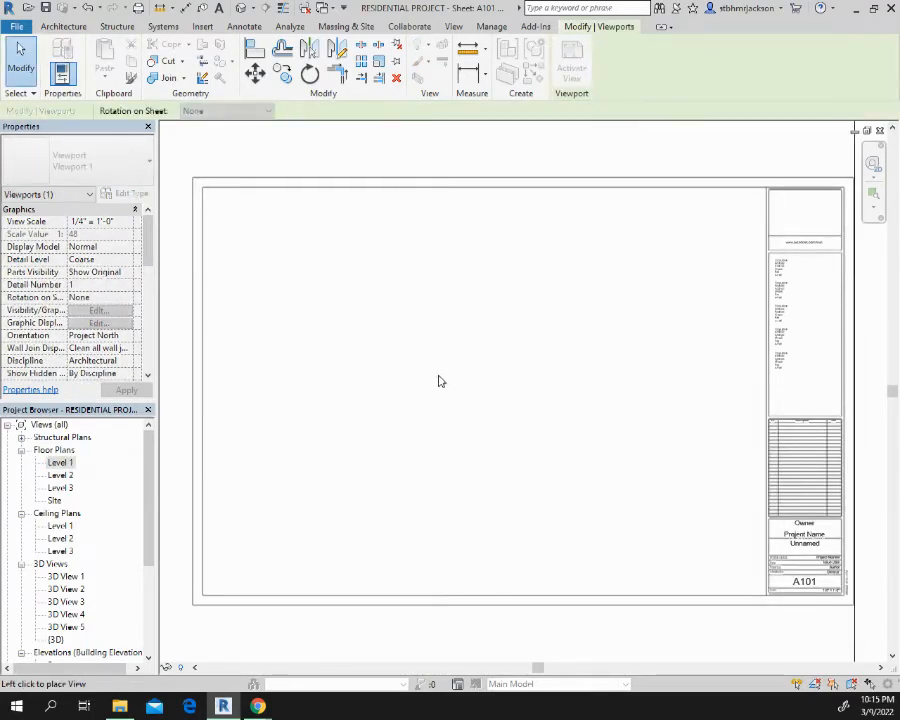
left_click(446, 371)
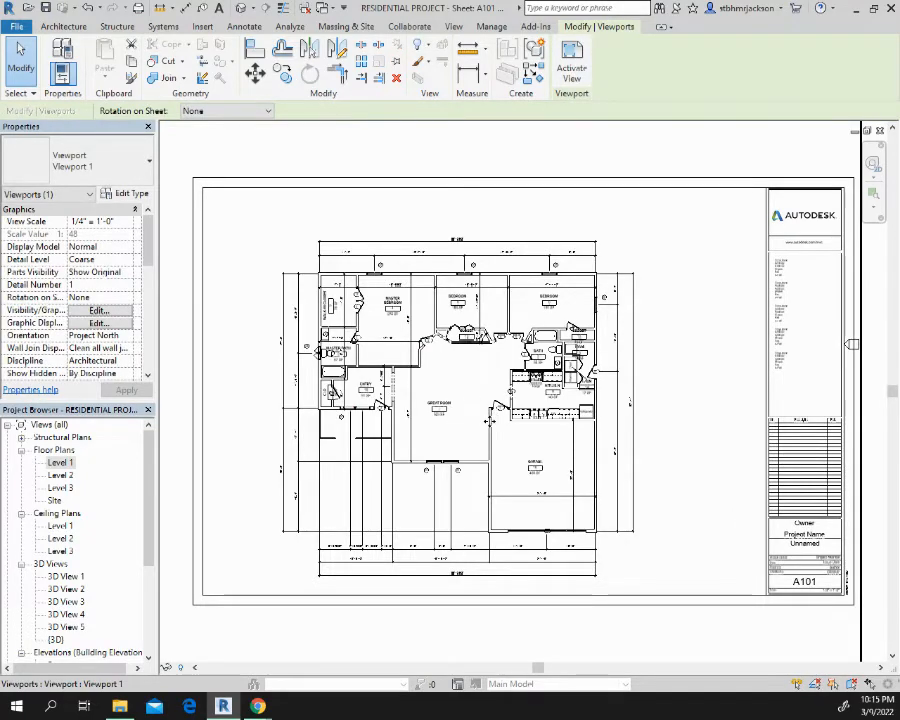
left_click_drag(497, 410, 522, 406)
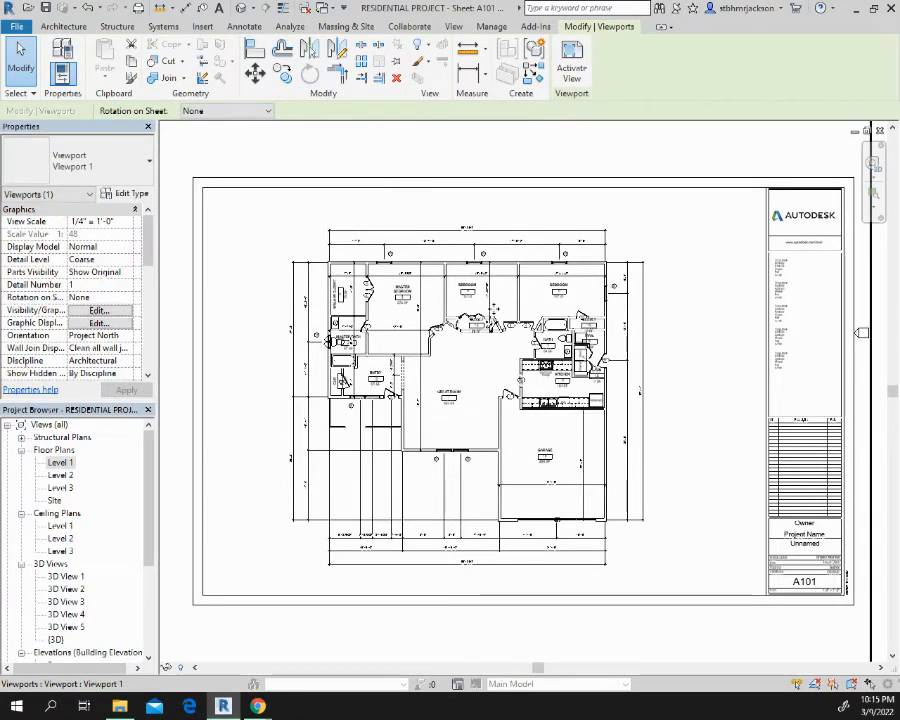
Move the viewport's title line to just below the floor plan and shorten it to roughly the plan's width
scroll(484, 300, "down", 2)
scroll(495, 306, "down", 2)
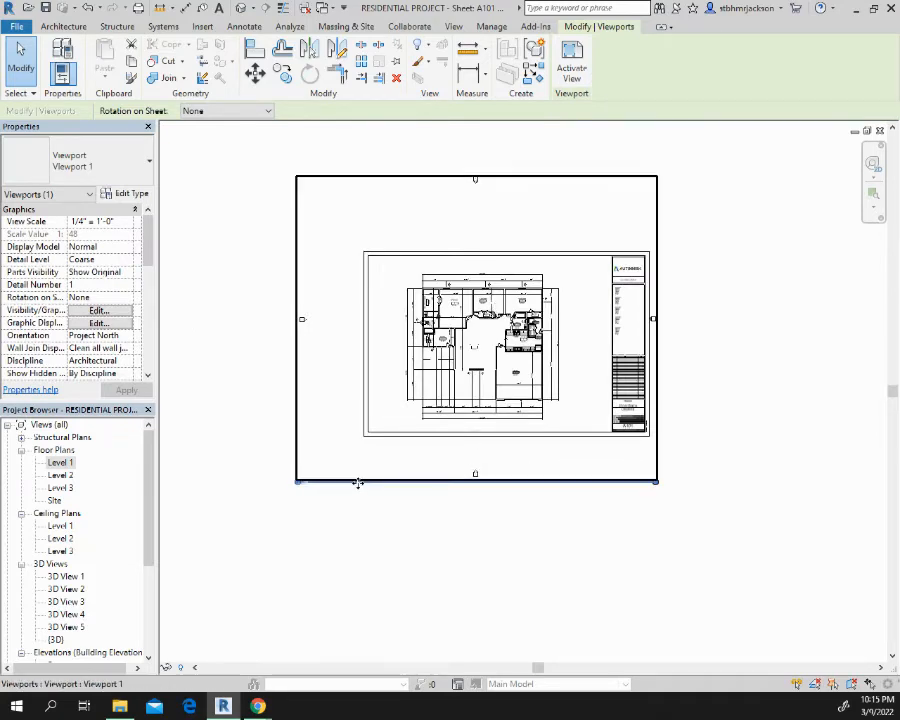
key("Escape")
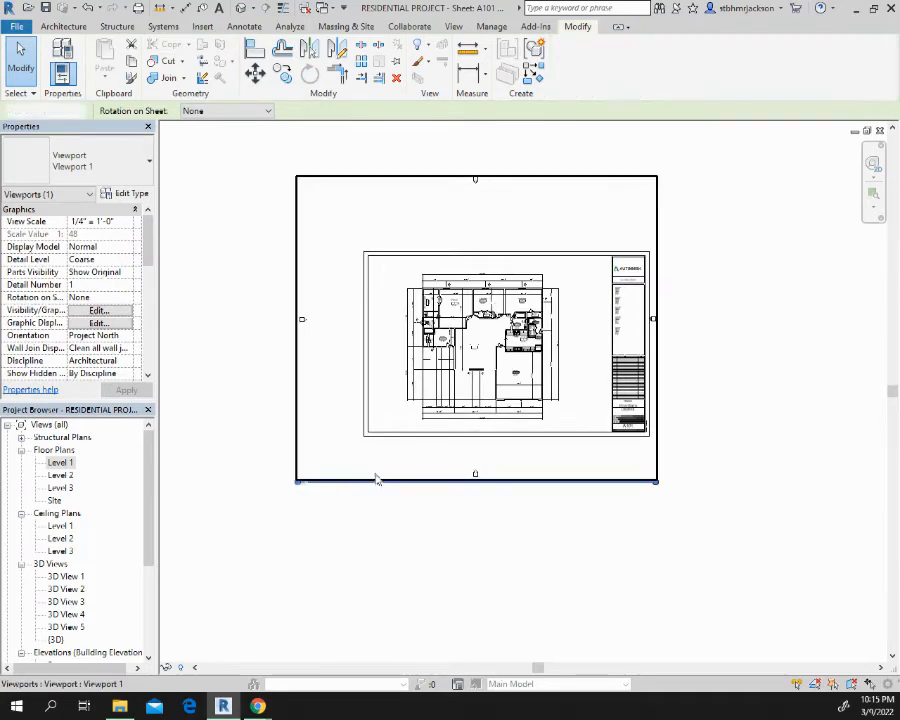
left_click_drag(376, 490, 474, 422)
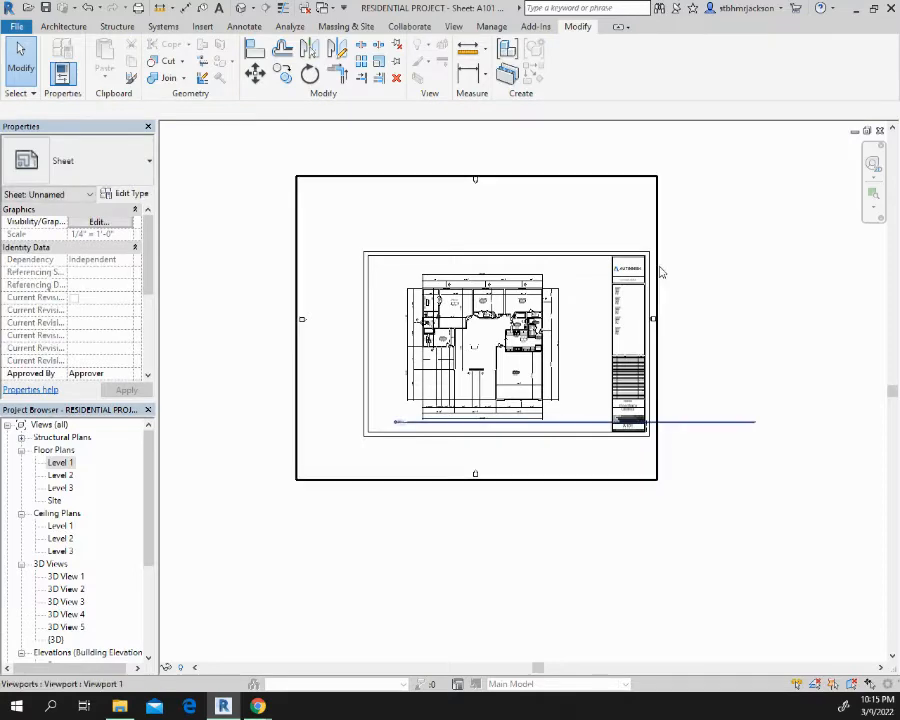
left_click(655, 268)
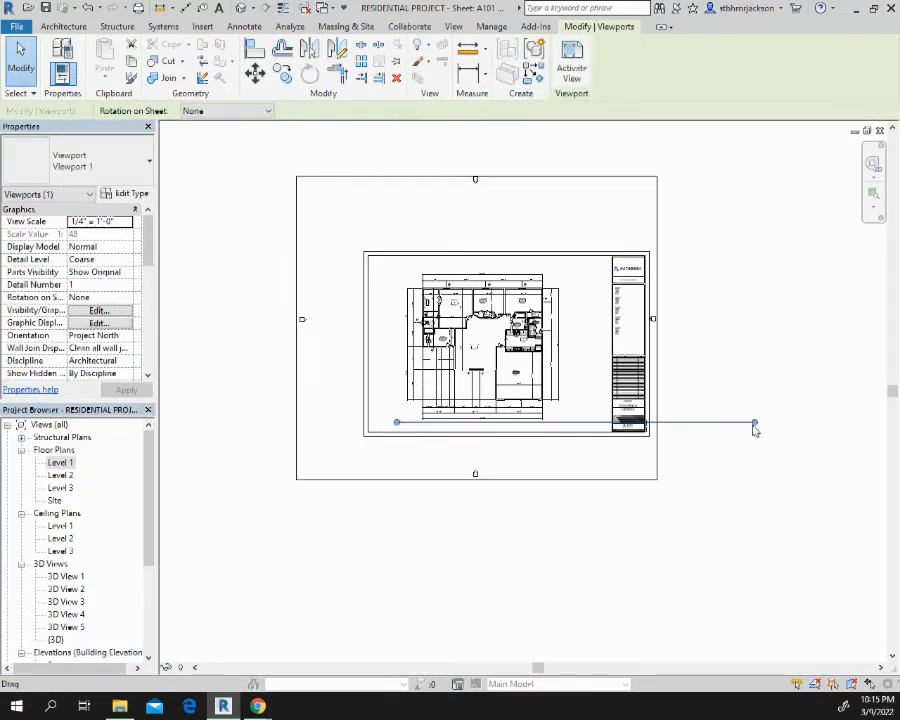
left_click_drag(757, 426, 560, 424)
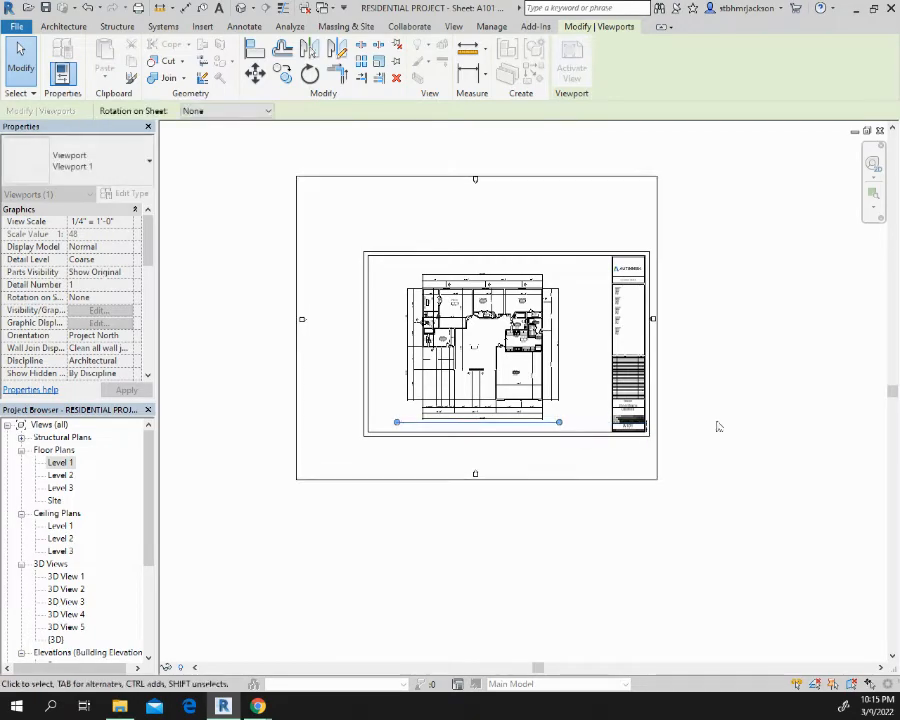
left_click(739, 400)
Switch the sheet's title block type to D 22 x 34 Horizontal SHS
scroll(697, 391, "up", 5)
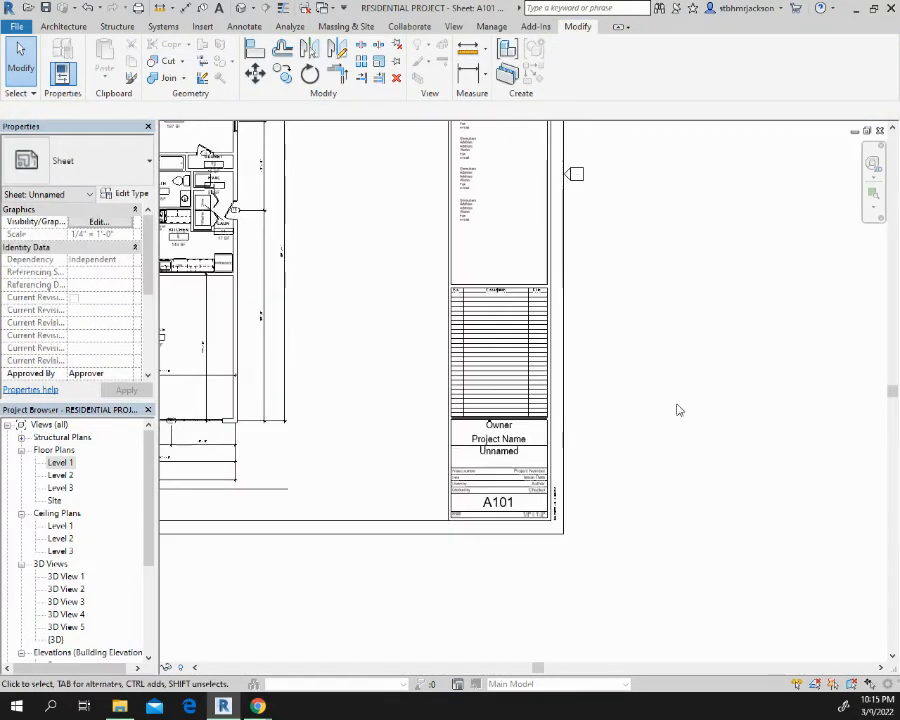
middle_click_drag(660, 408, 737, 594)
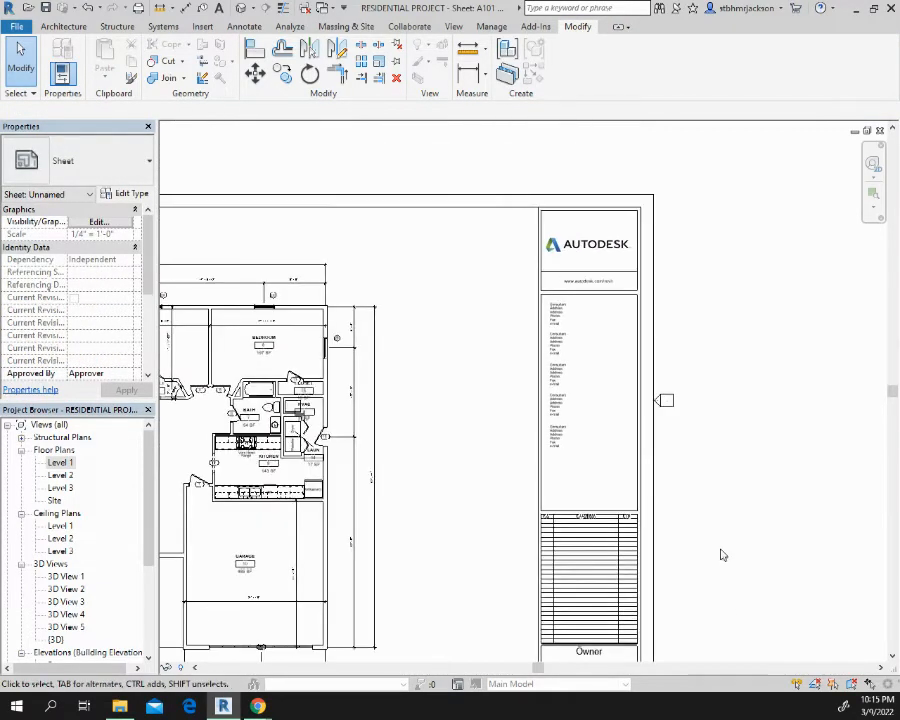
left_click(339, 194)
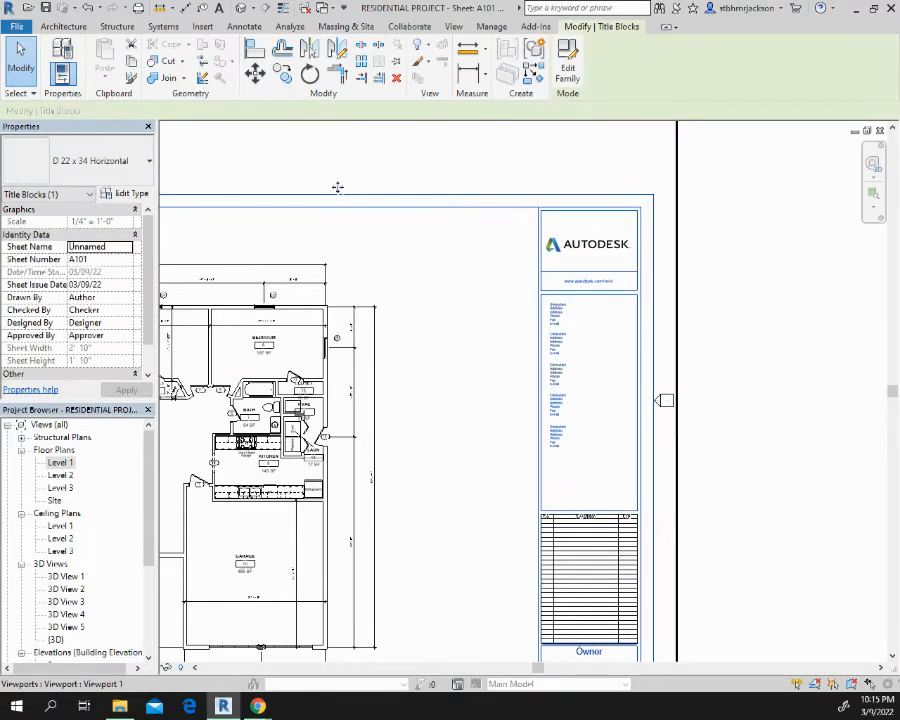
left_click(139, 165)
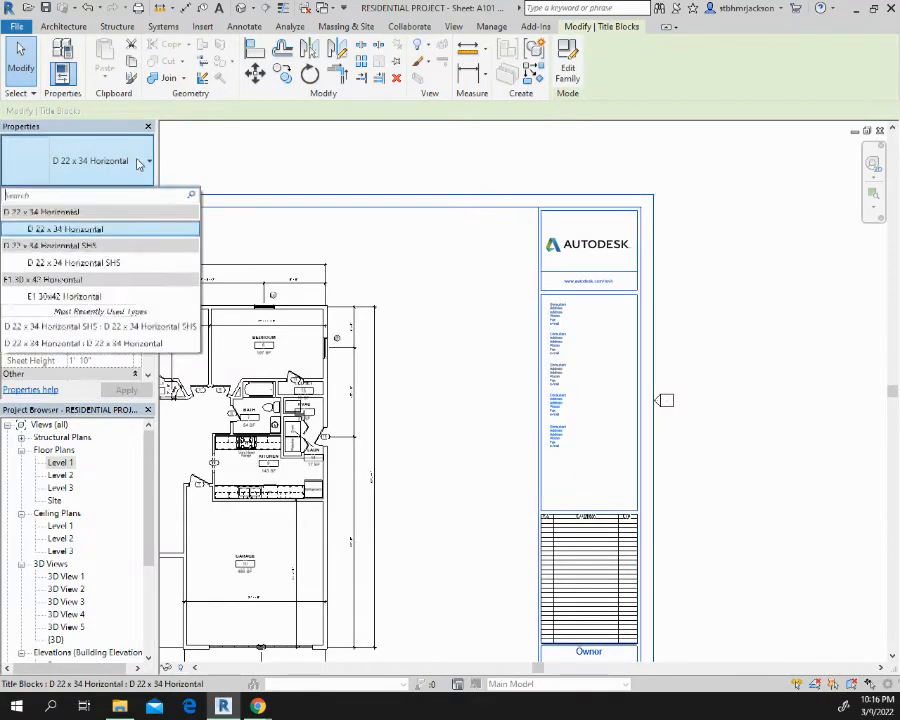
left_click(80, 262)
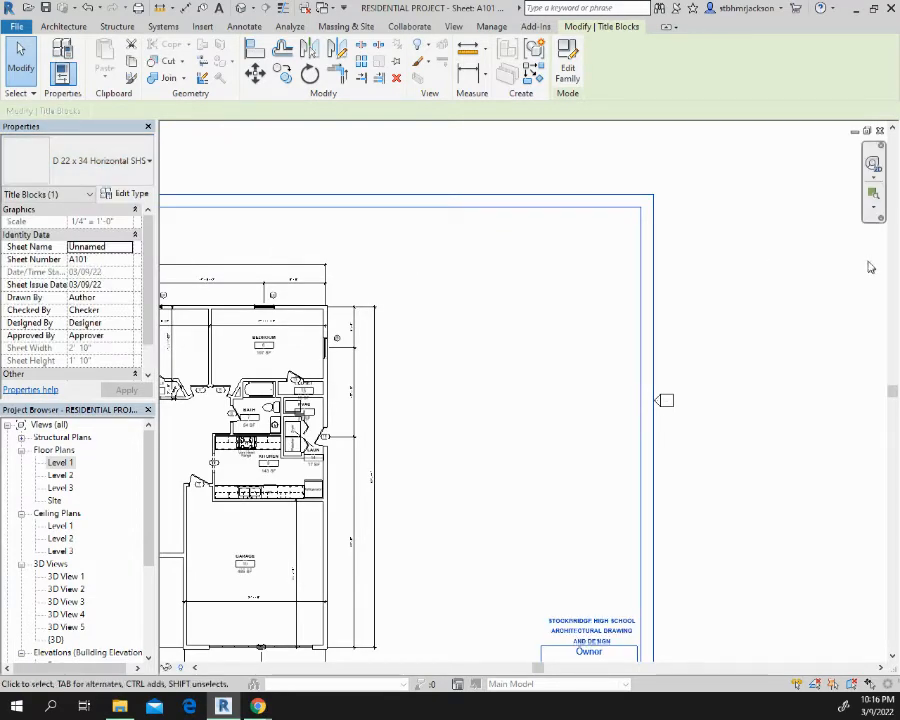
left_click(870, 267)
Move the Level 1 viewport sideways toward the title block so the floor plan sits roughly centred within the sheet border
scroll(868, 273, "down", 5)
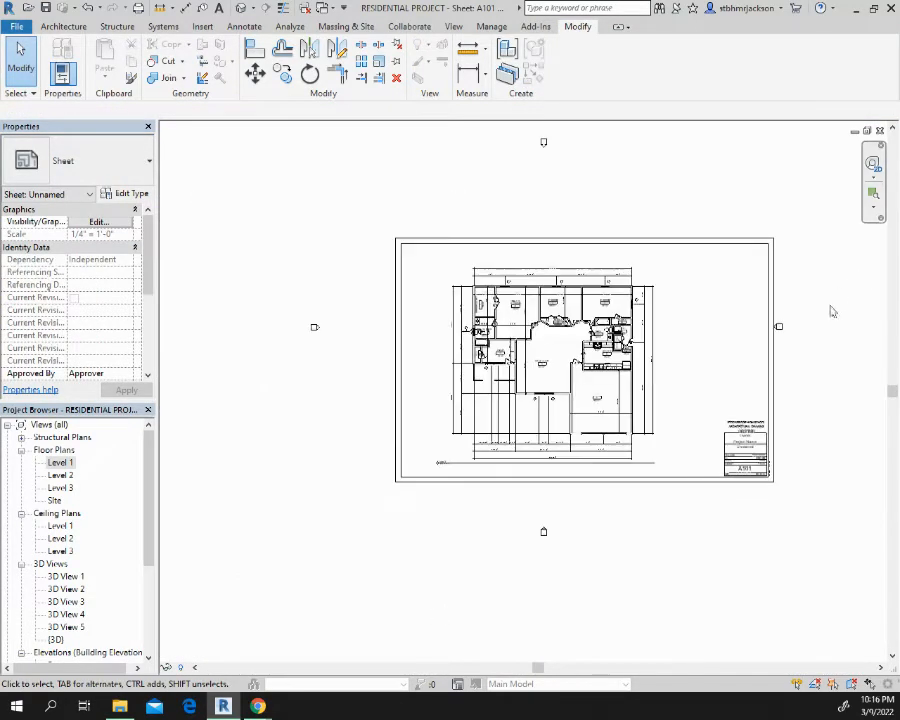
middle_click_drag(763, 311, 566, 274)
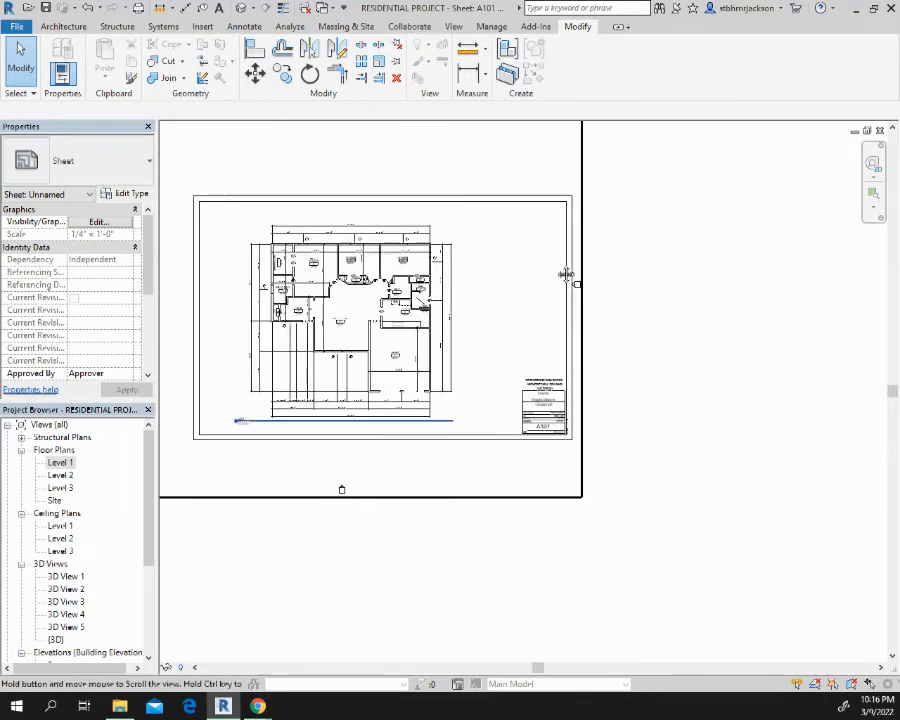
left_click(462, 285)
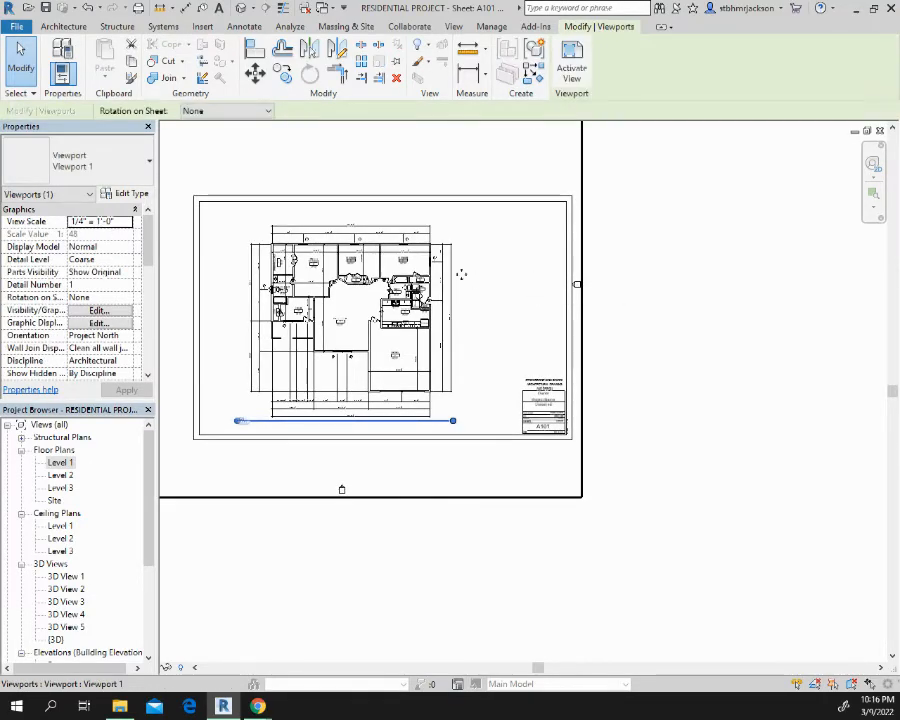
left_click_drag(452, 273, 488, 276)
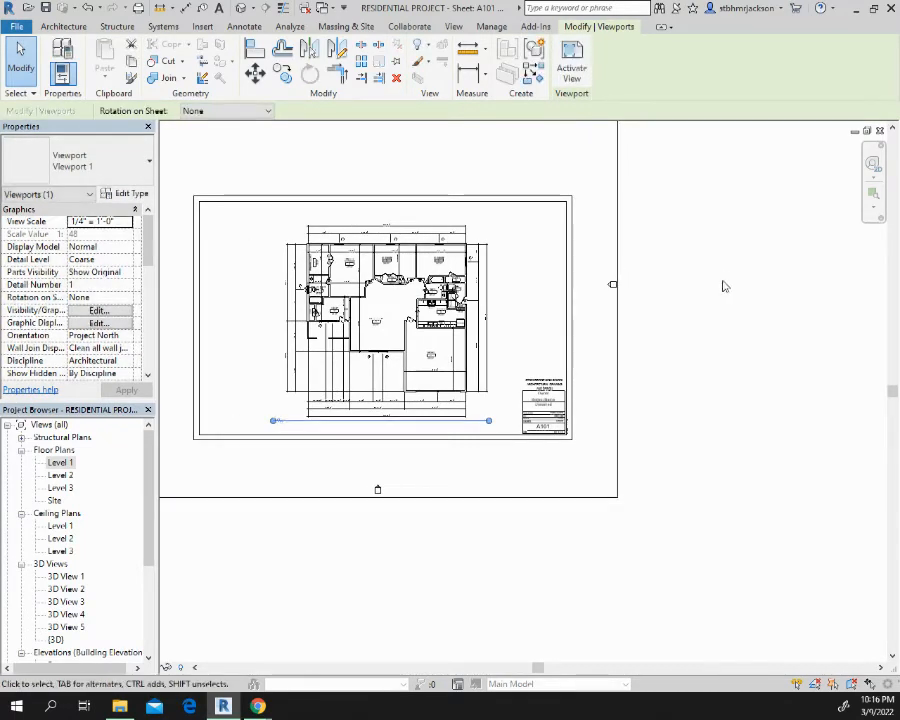
left_click(659, 433)
Activate the Level 1 viewport on the sheet and hide the elevation marker category around the floor plan
scroll(607, 432, "up", 3)
scroll(543, 404, "up", 4)
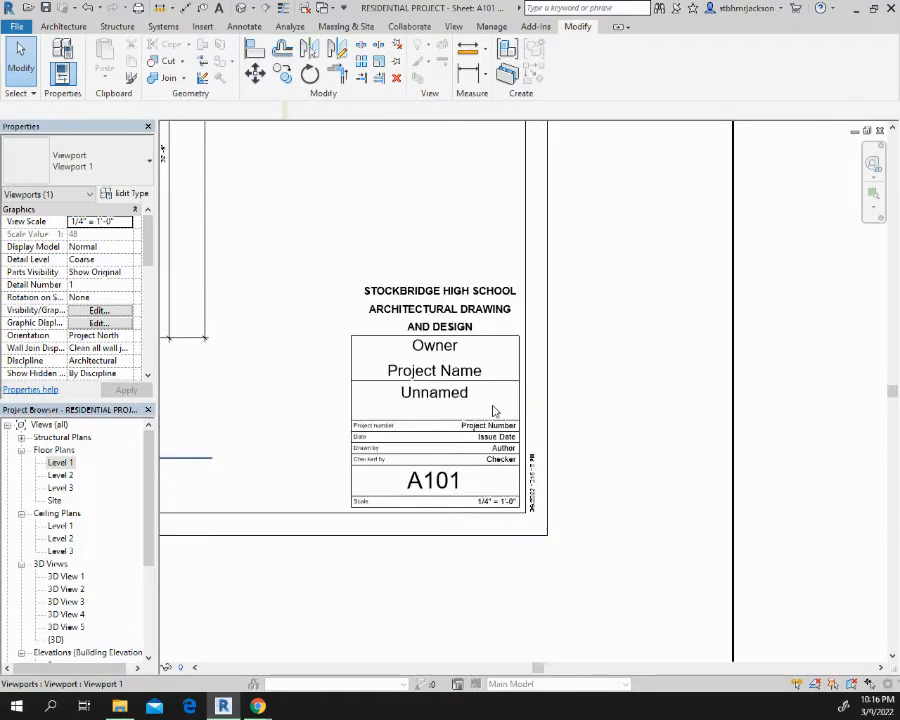
scroll(600, 396, "down", 5)
scroll(641, 365, "down", 3)
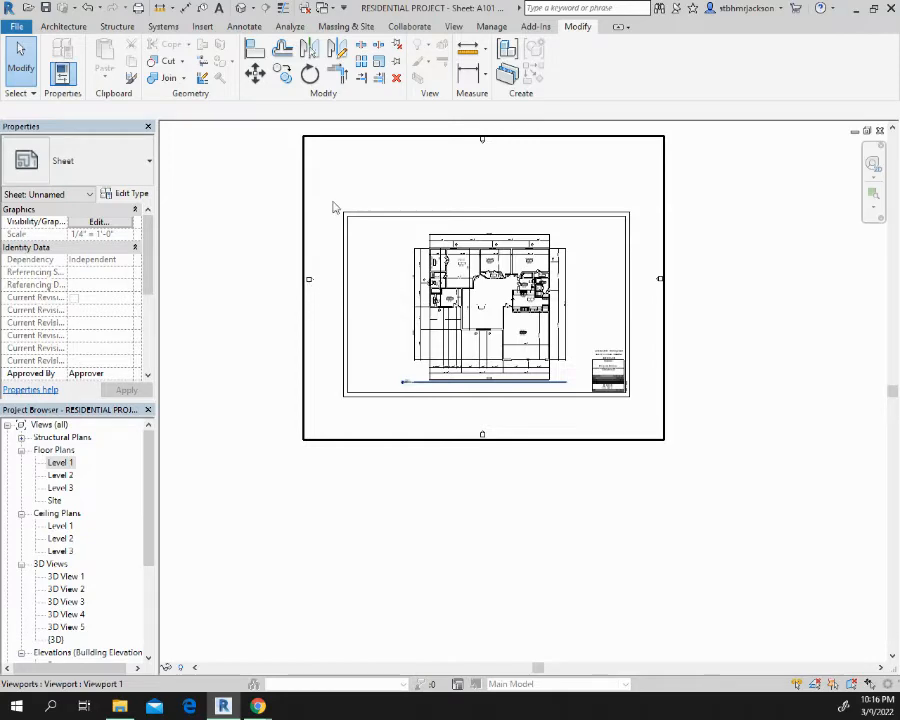
left_click(483, 179)
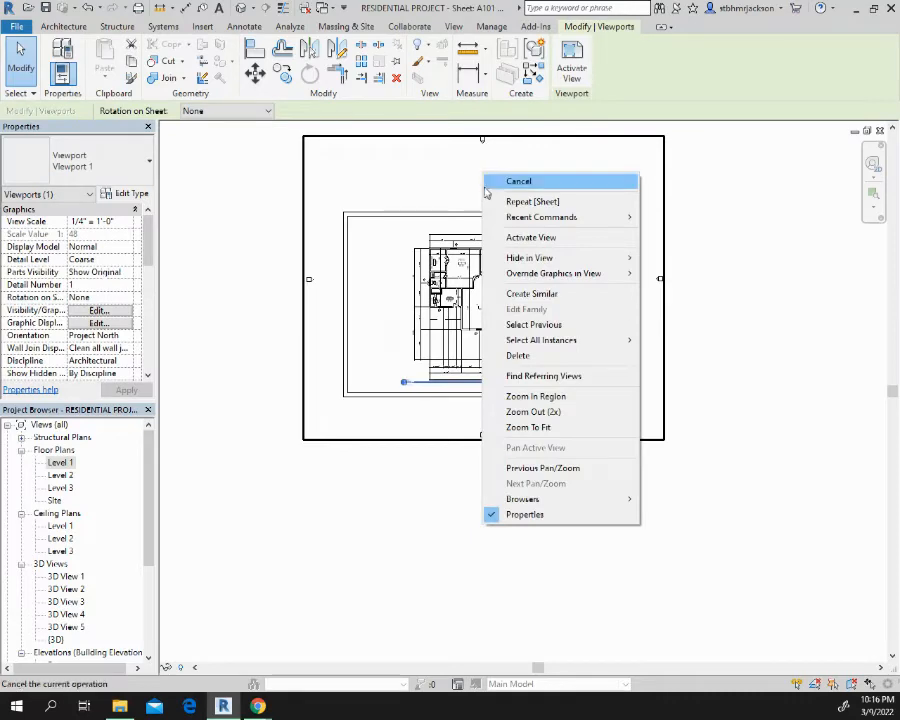
left_click(530, 237)
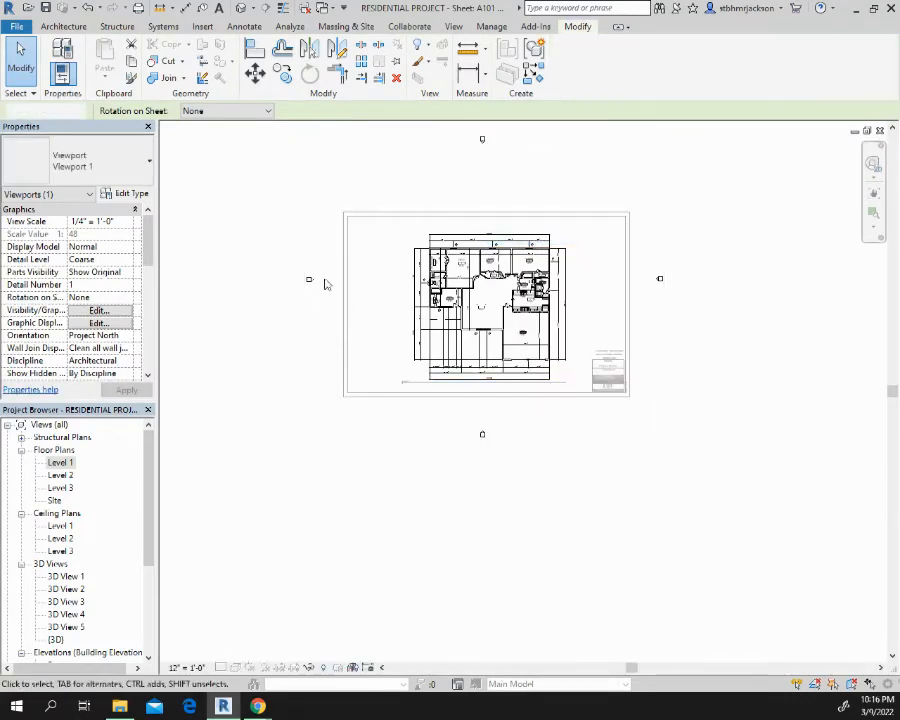
left_click_drag(321, 268, 247, 314)
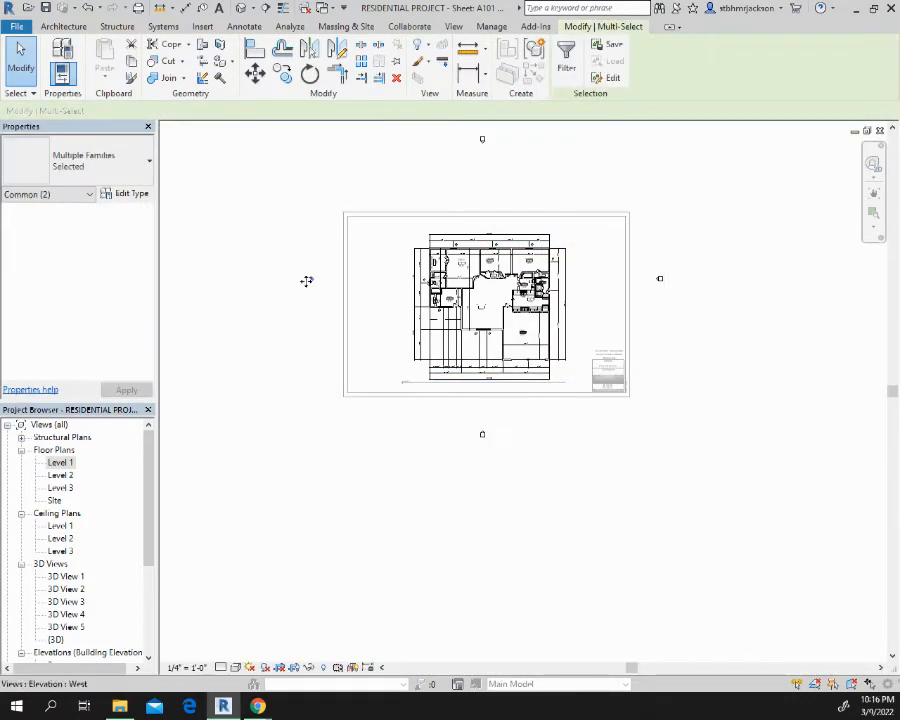
right_click(308, 279)
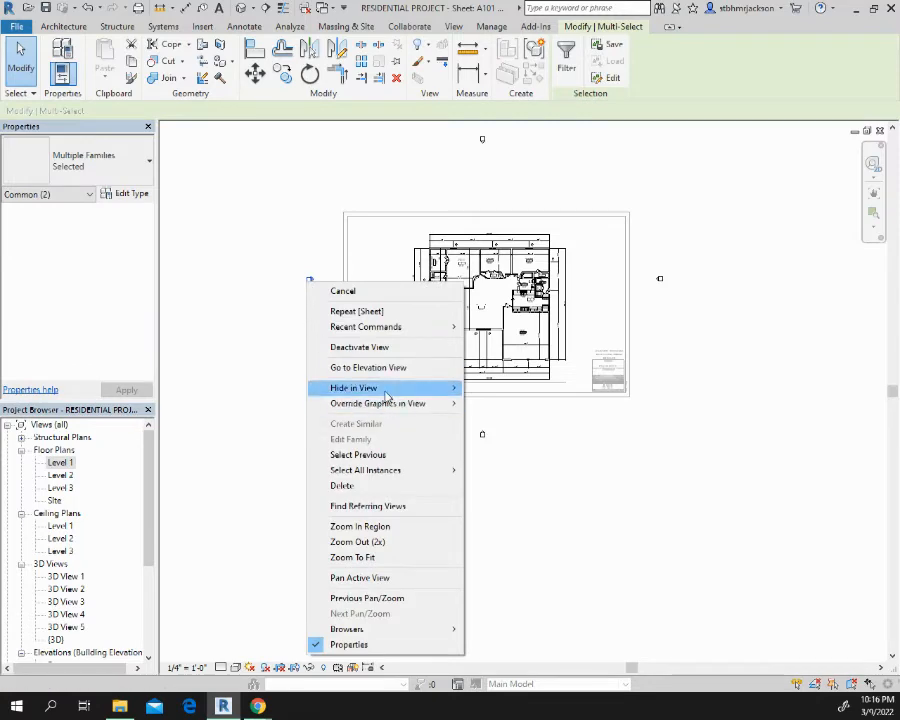
mouse_move(456, 388)
left_click(503, 404)
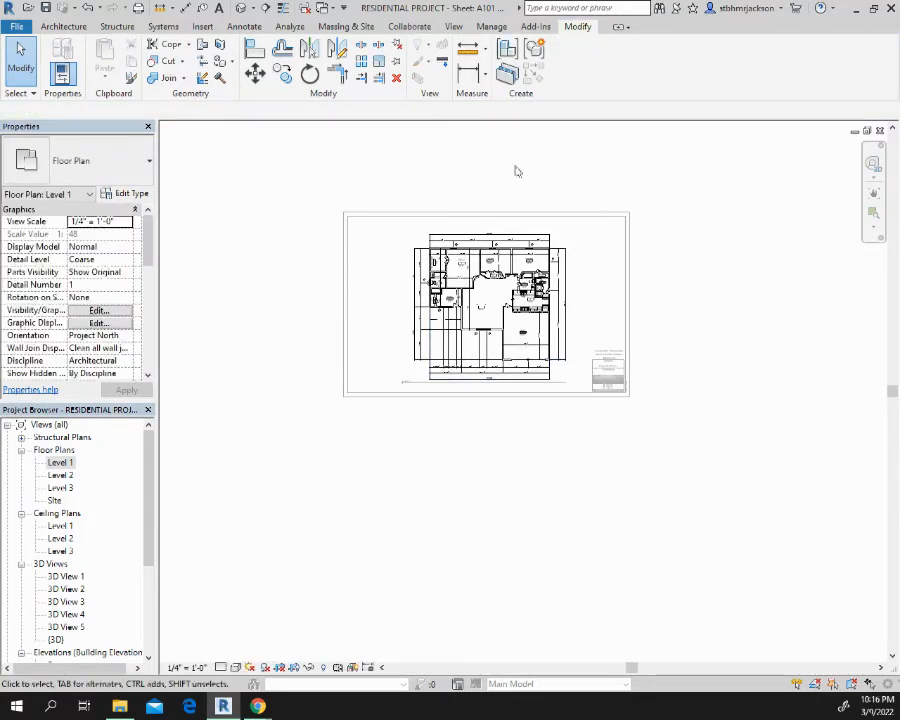
Deactivate the Level 1 view to return to the sheet and save the project
right_click(501, 171)
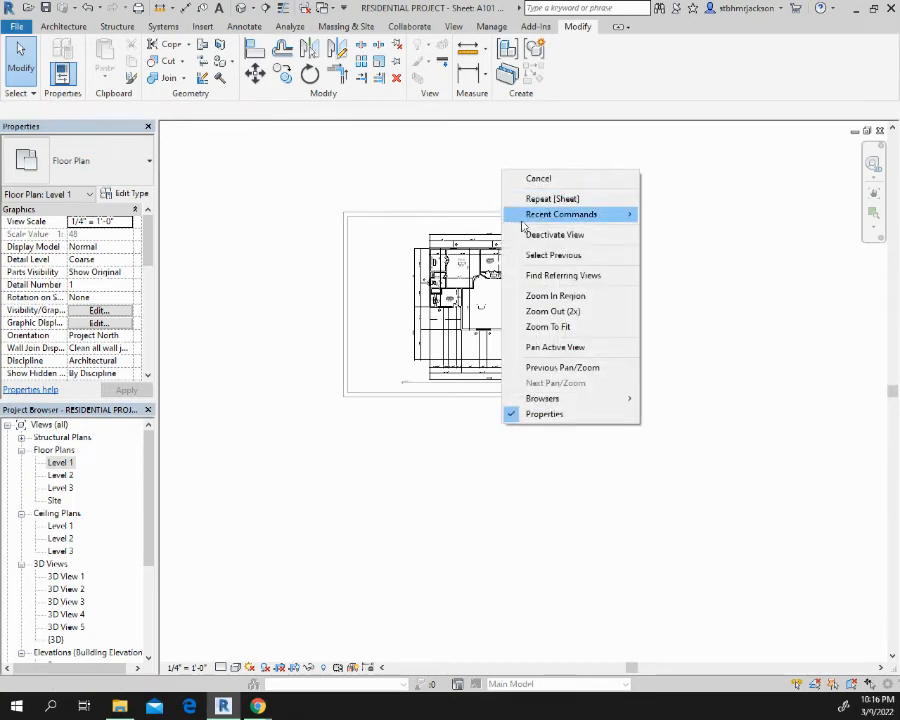
left_click(556, 234)
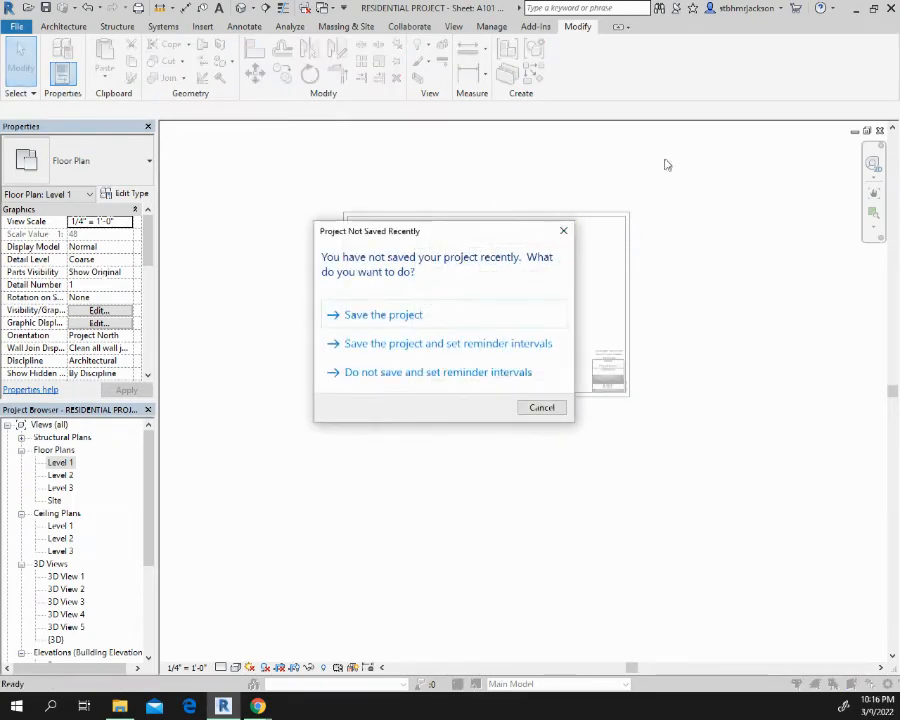
left_click(402, 314)
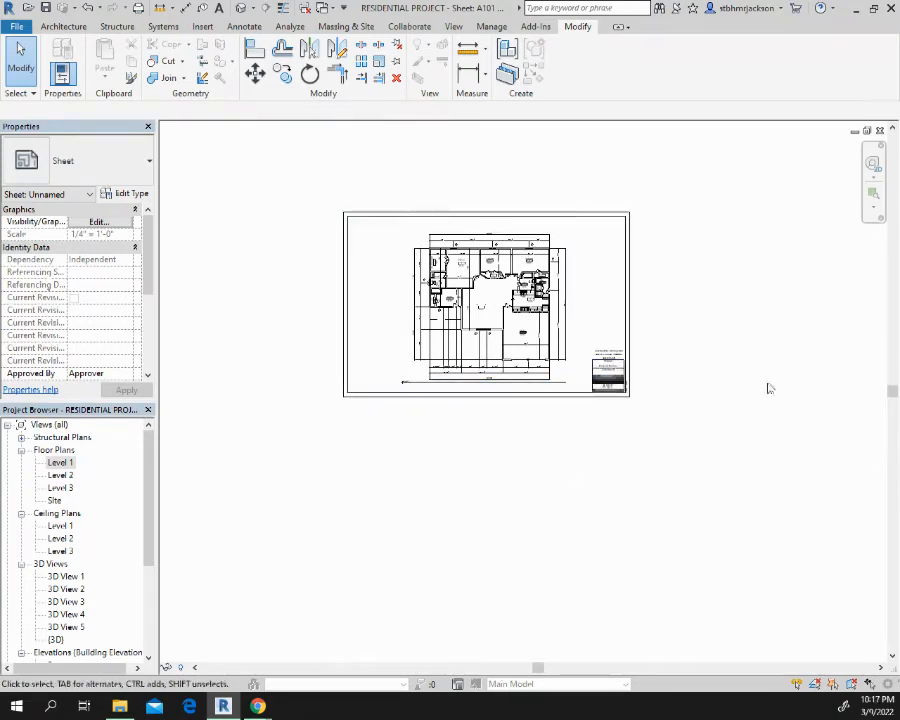
Enter the owner's name in the Owner field of the title block
scroll(607, 378, "up", 3)
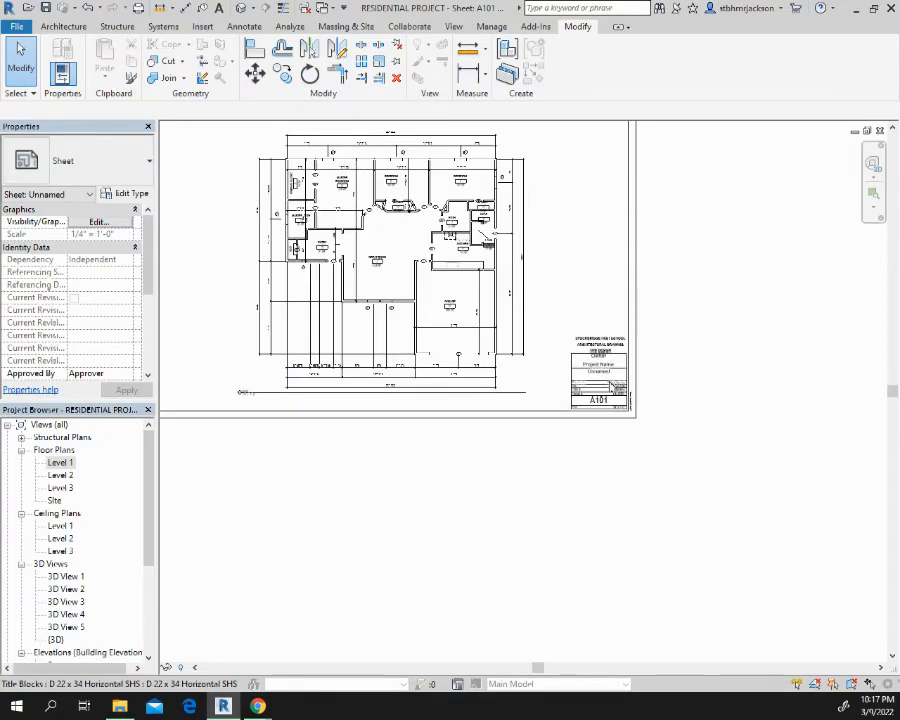
scroll(612, 386, "up", 5)
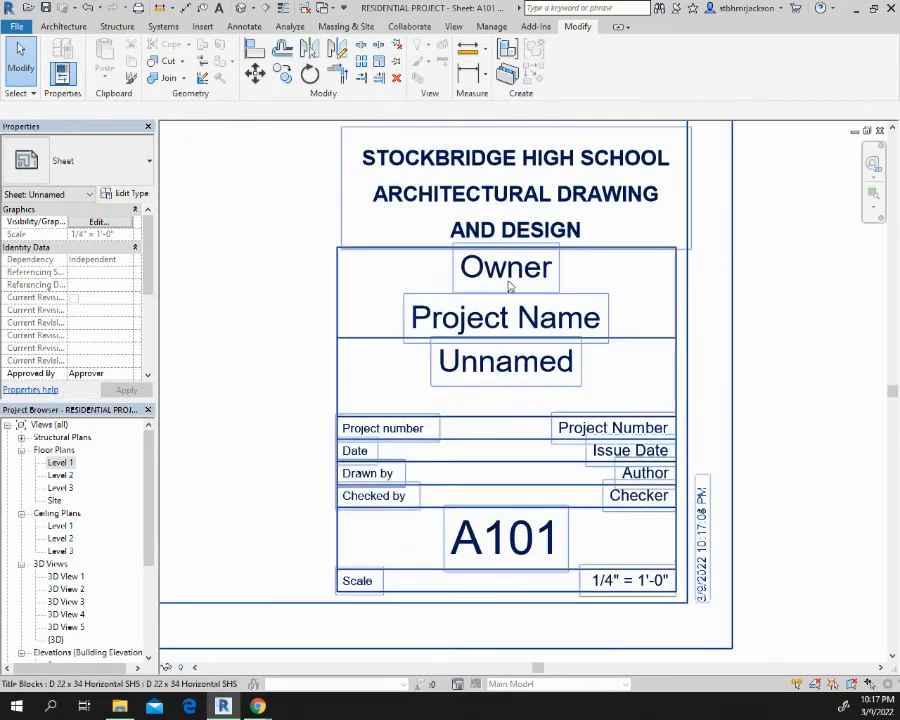
left_click(509, 285)
left_click(508, 270)
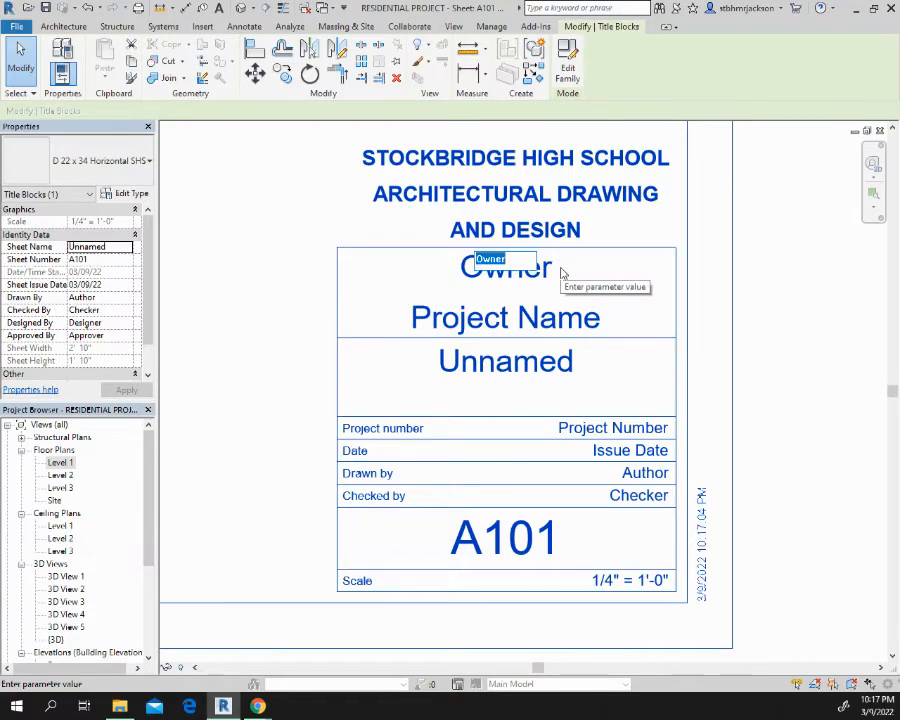
type("ST")
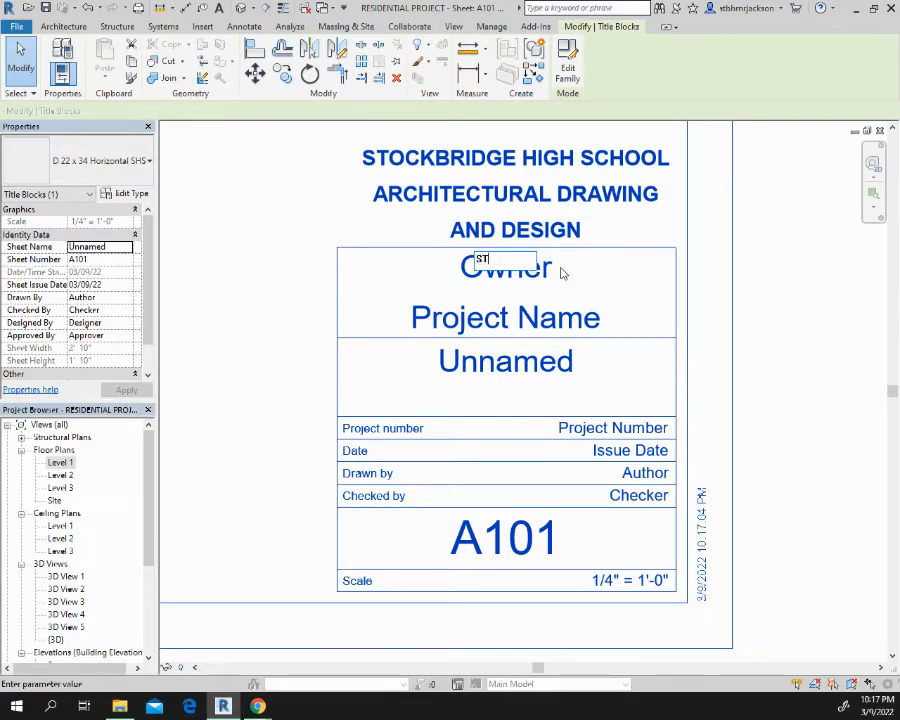
type(". MARKA")
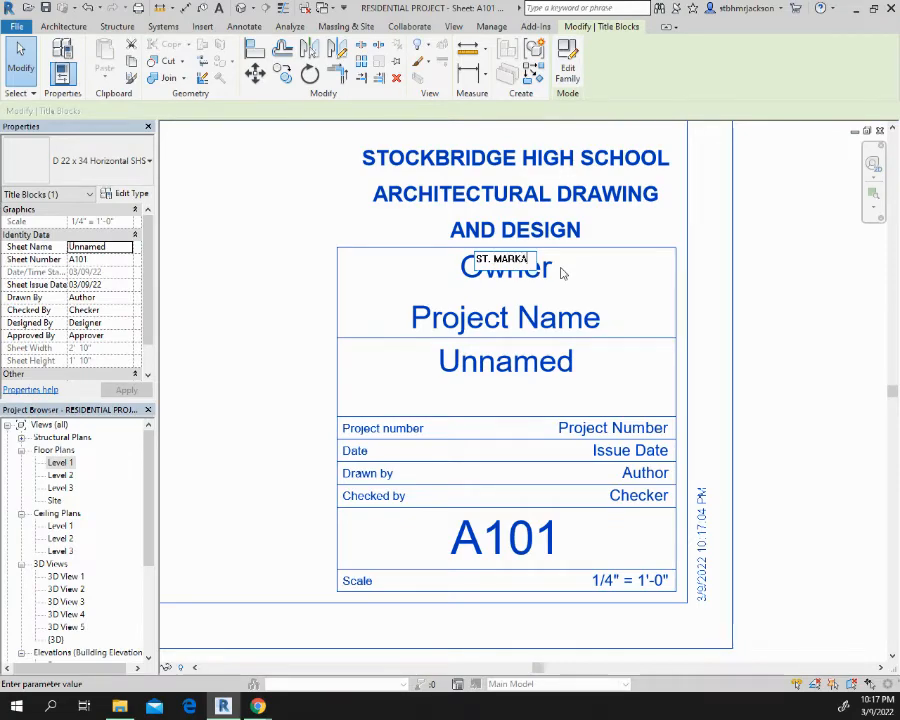
type("HM")
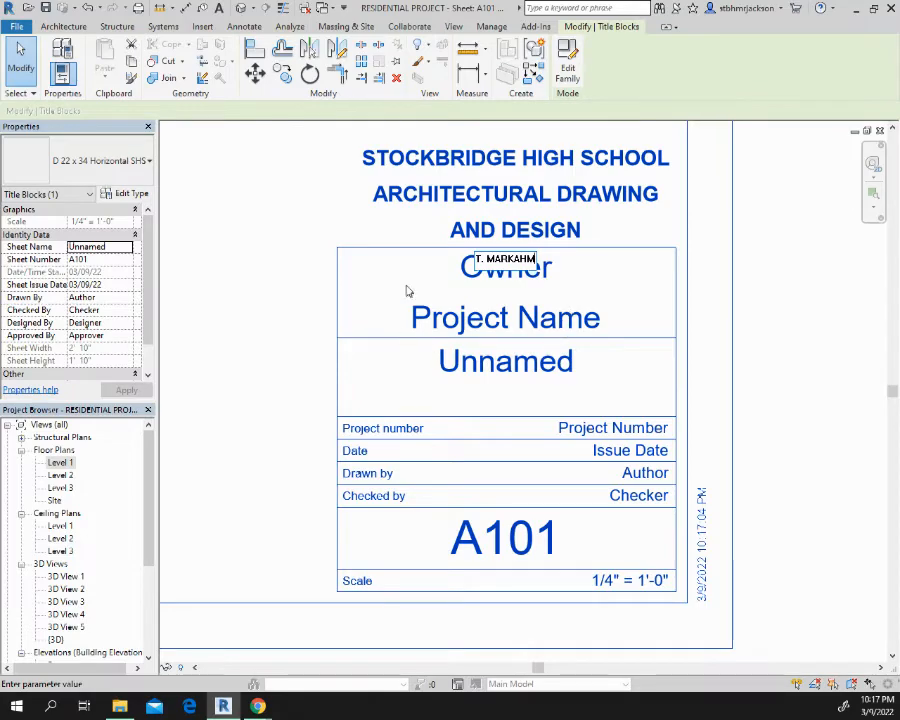
left_click(464, 277)
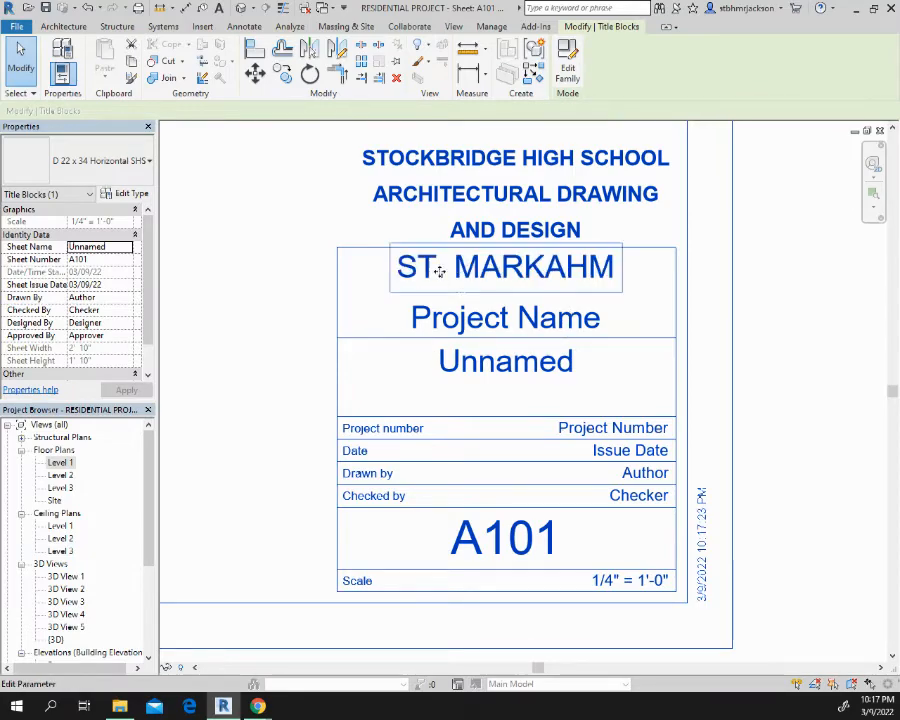
Set the project name in the title block to RESIDENTIAL DESIGN
left_click(540, 327)
type("RE")
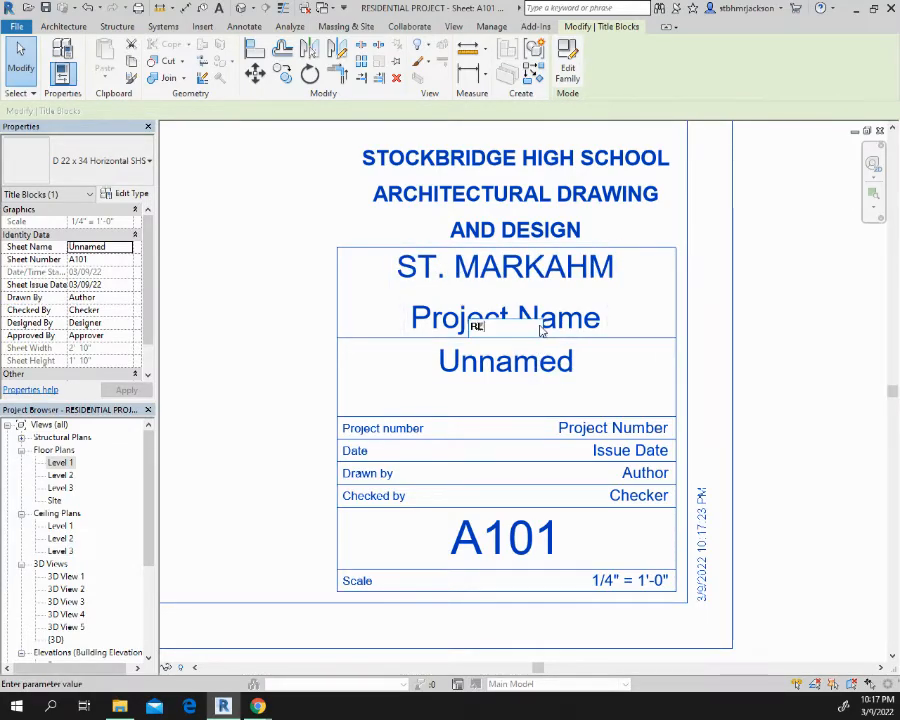
type("SIDEIN")
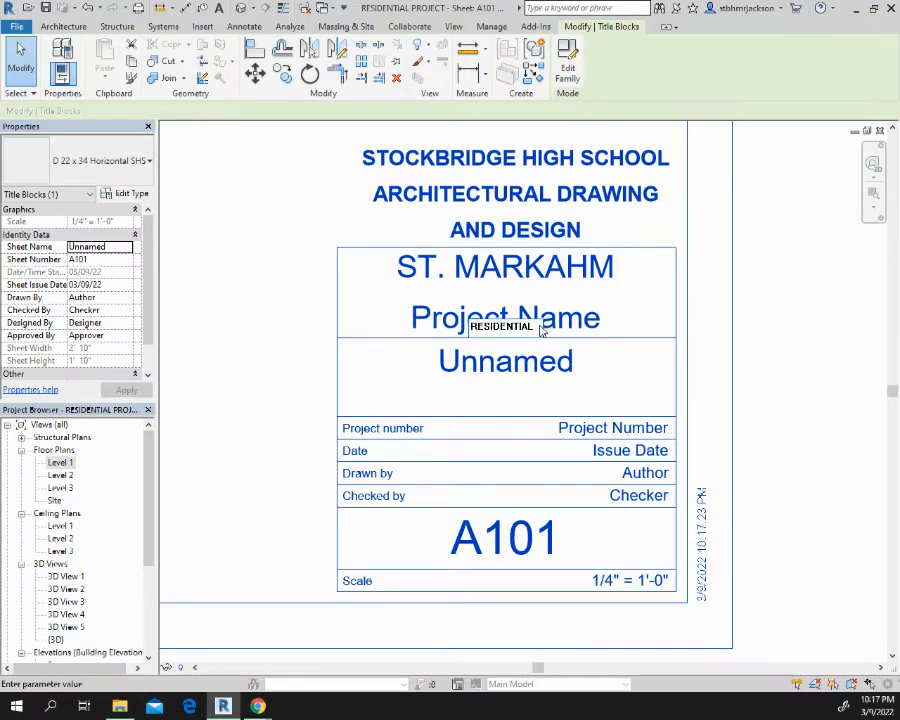
type(" DESIGN")
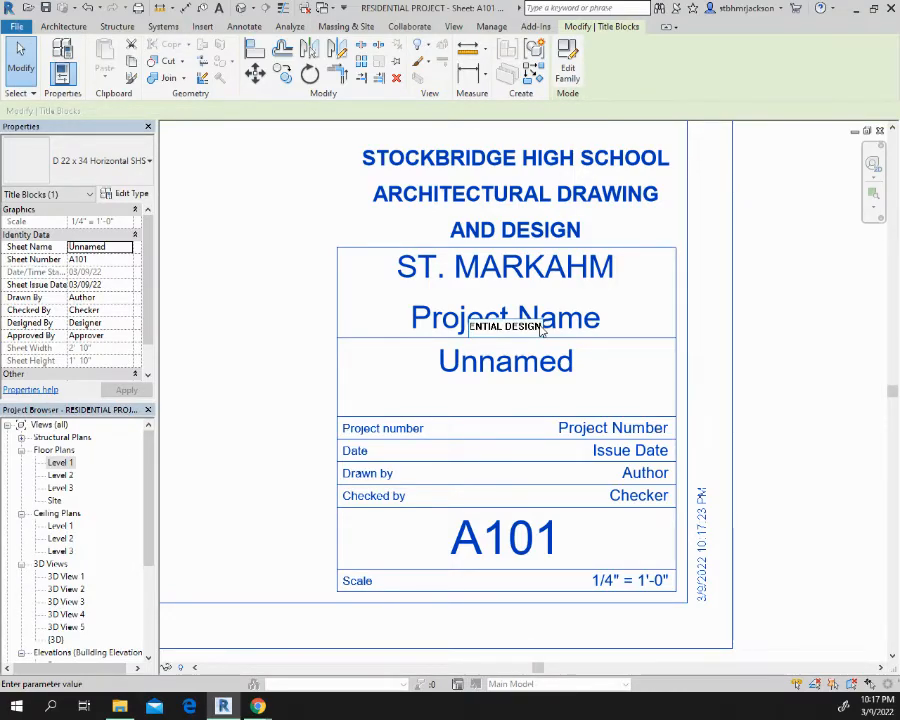
left_click(354, 334)
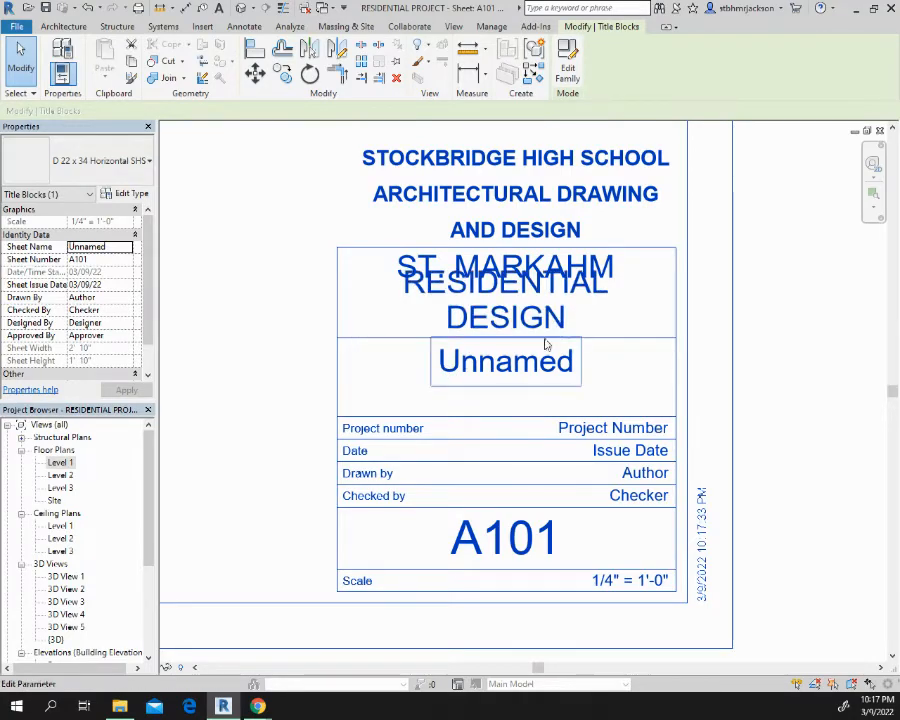
left_click(610, 270)
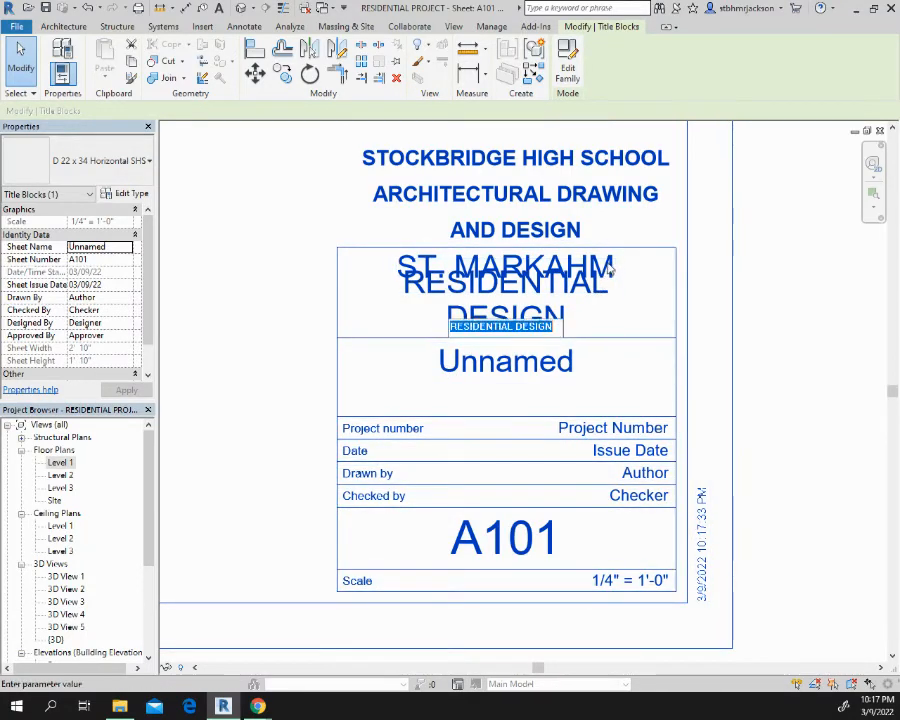
left_click(398, 270)
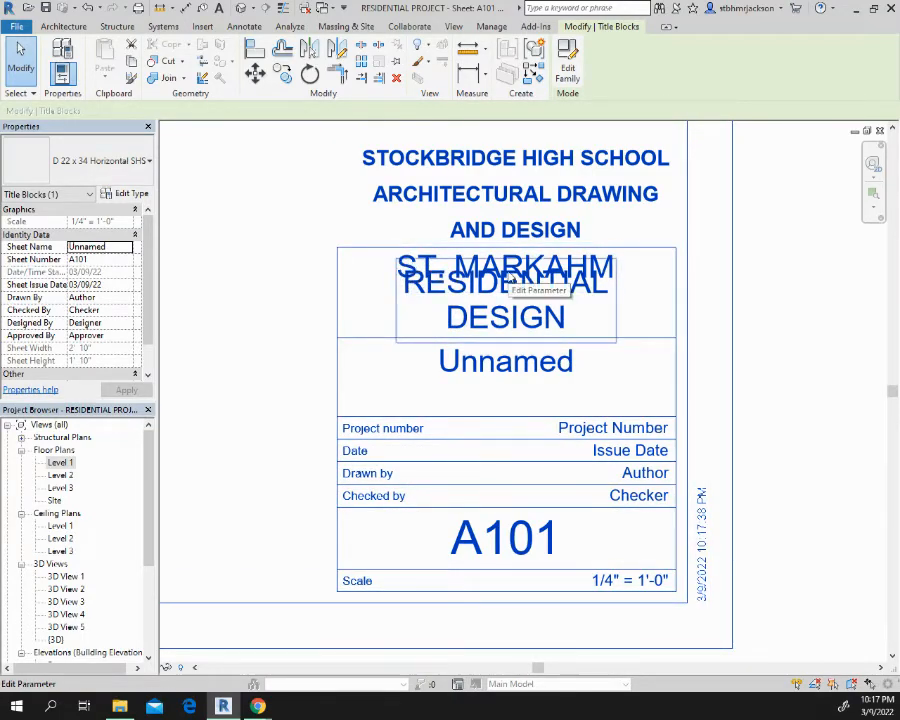
key("Escape")
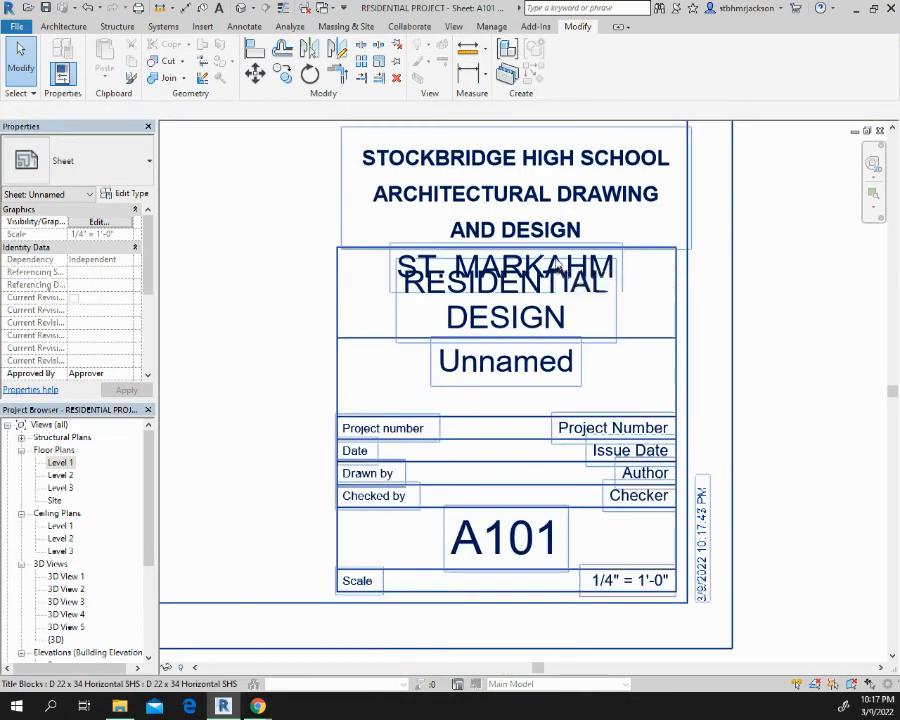
left_click(608, 268)
key("Escape")
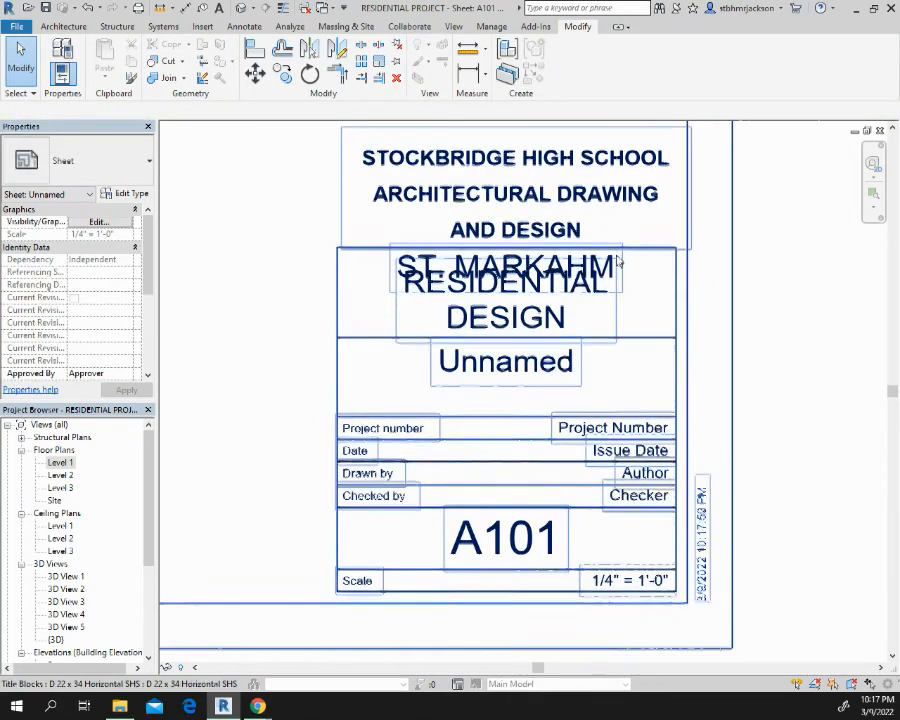
Replace the owner's name overlapping the project name in the title block with dashes
scroll(618, 261, "up", 3)
left_click(611, 264)
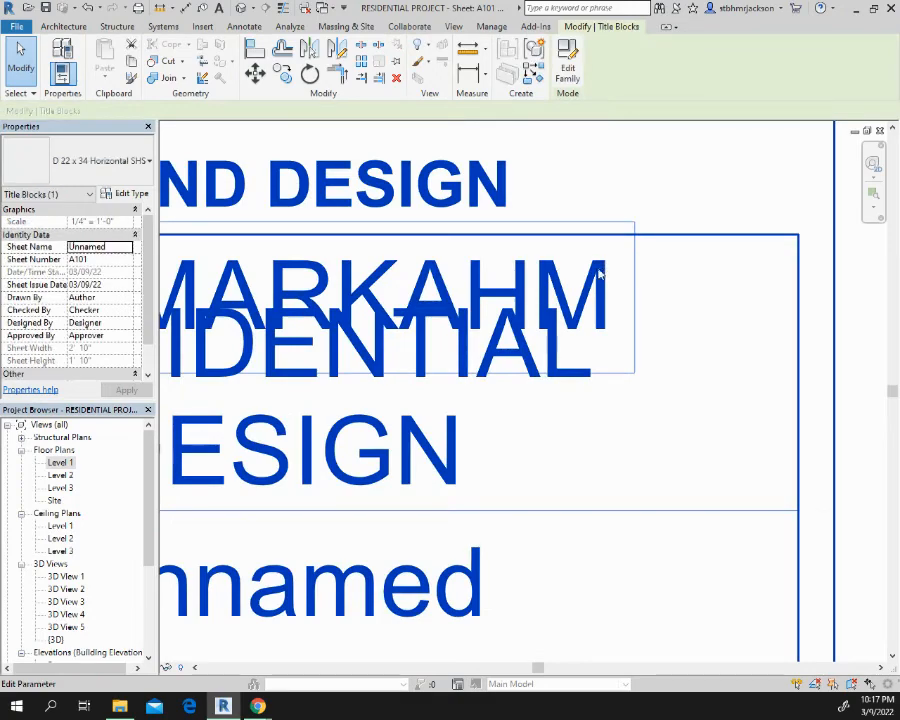
left_click(602, 277)
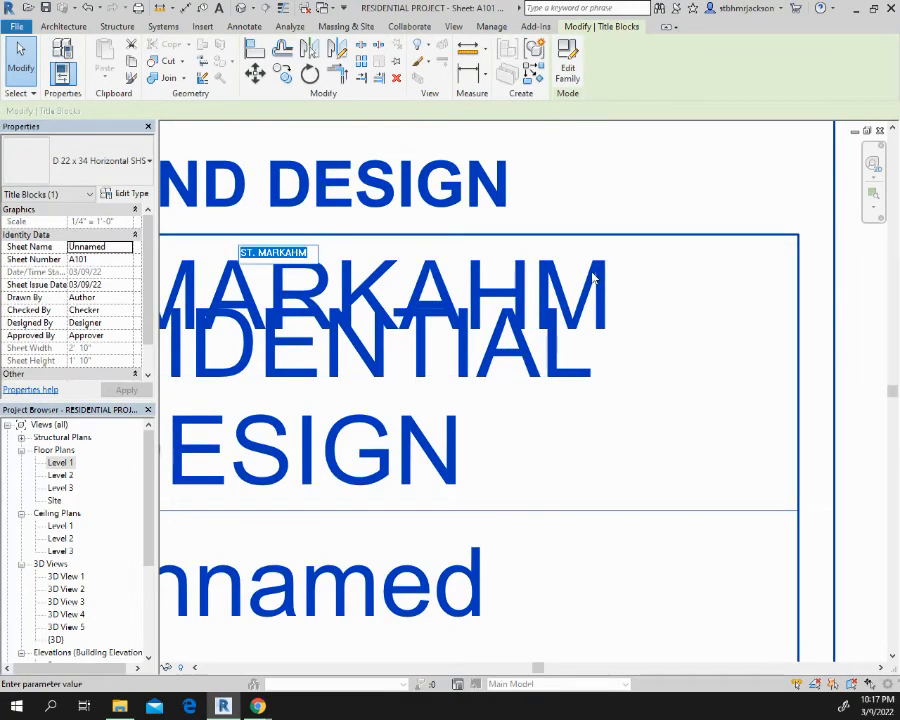
key("BackSpace")
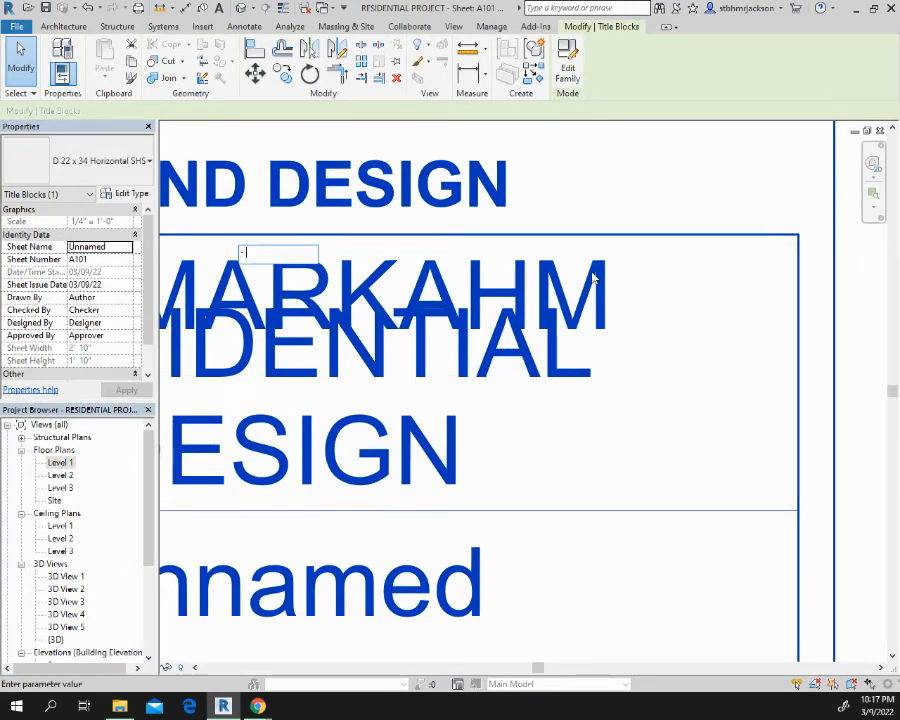
left_click(668, 184)
scroll(657, 214, "down", 1)
scroll(657, 214, "down", 3)
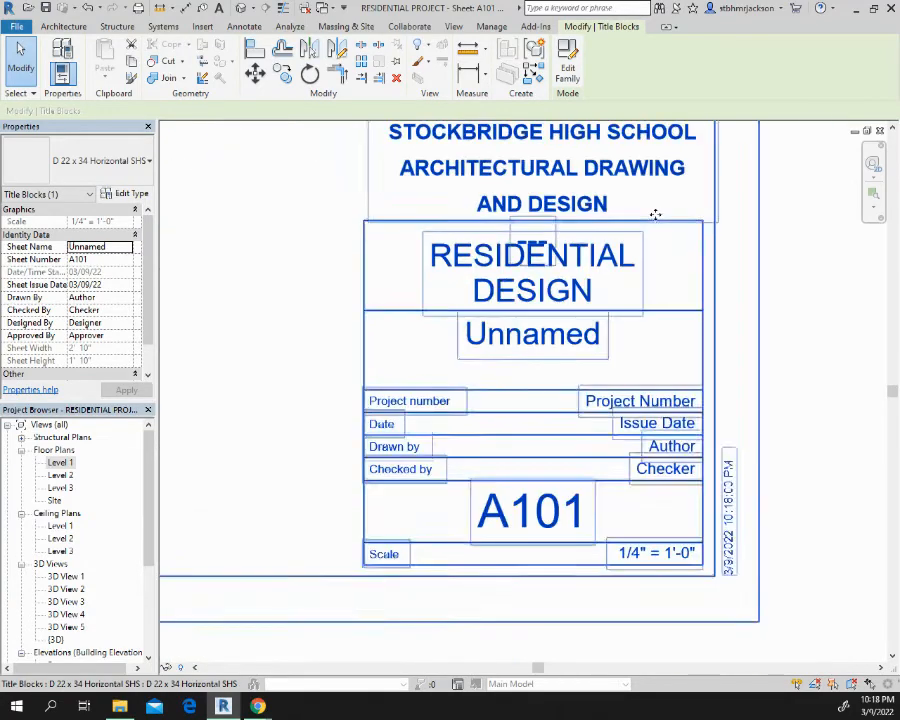
left_click(335, 328)
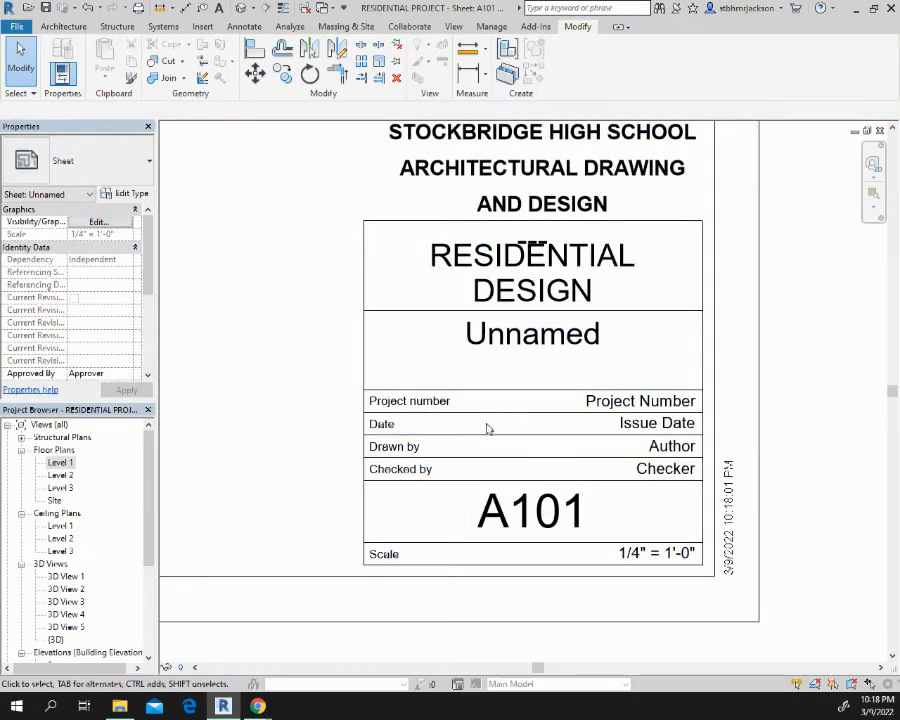
Set the sheet name in the title block to FLOOR PLAN
left_click(547, 340)
left_click(525, 338)
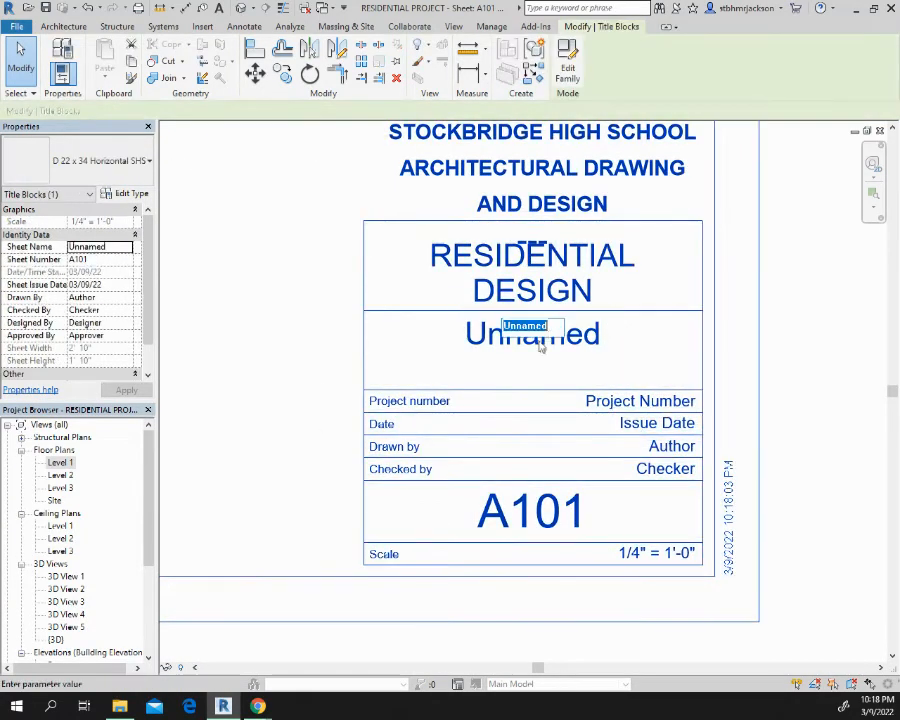
type("FlOOR")
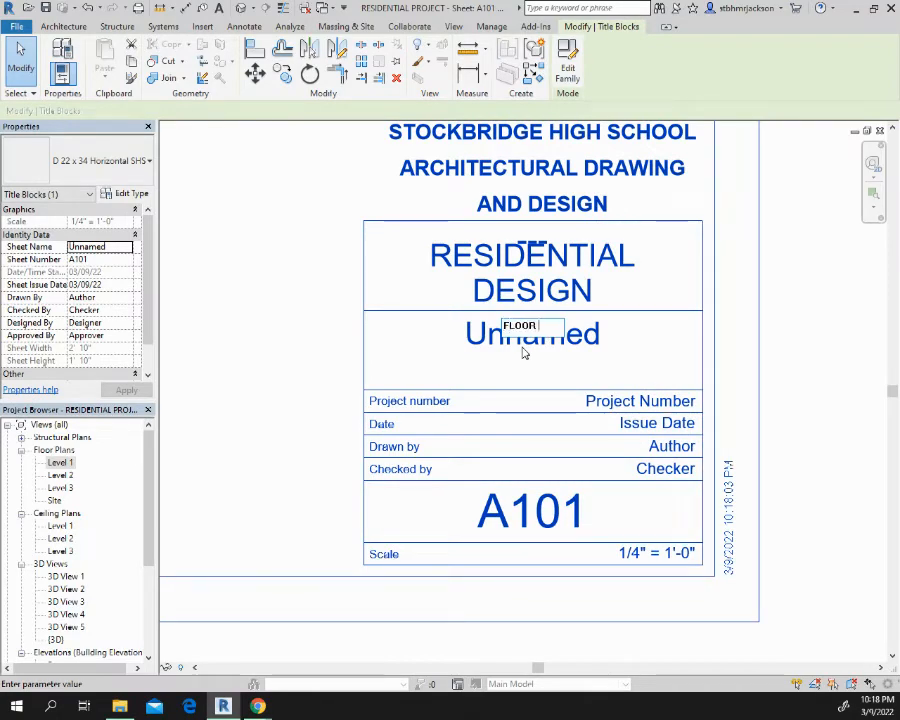
type(" PLAN")
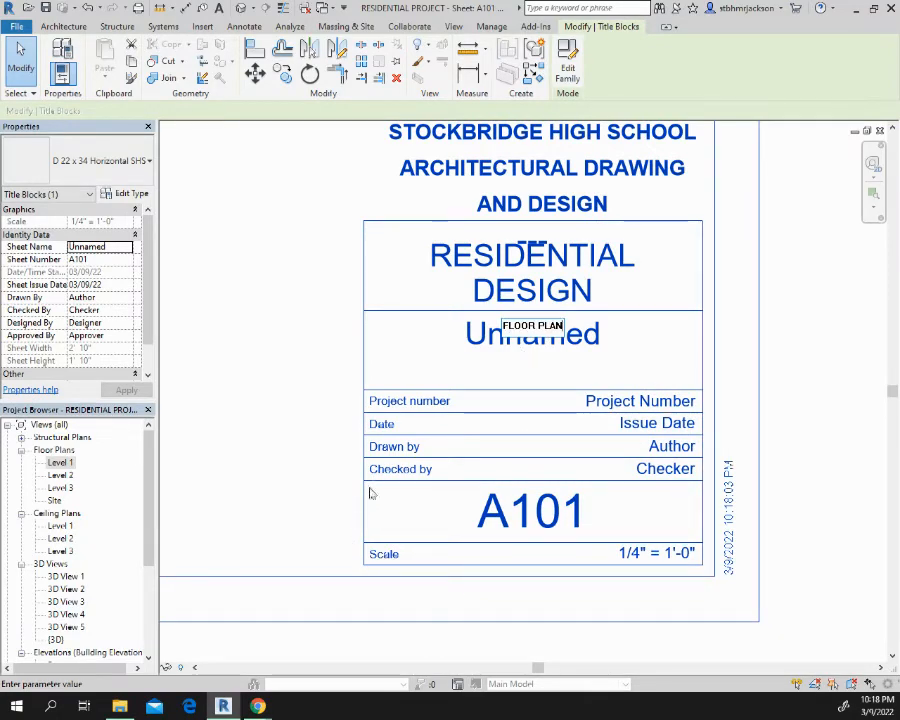
left_click(637, 398)
Set the title block's project number to 003 and its date to 03/11/2022
left_click(649, 406)
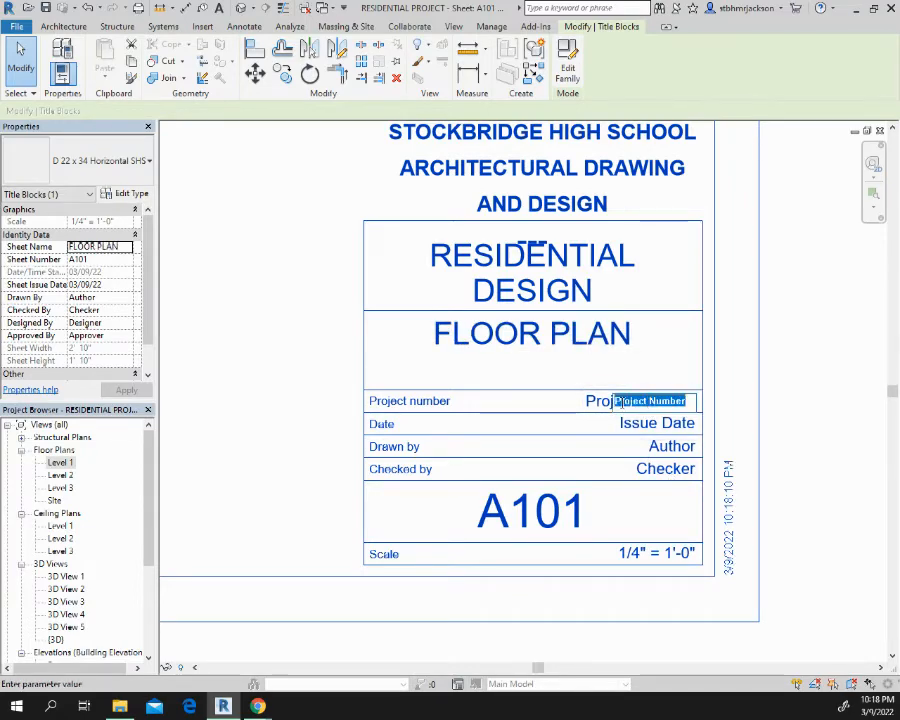
type("003")
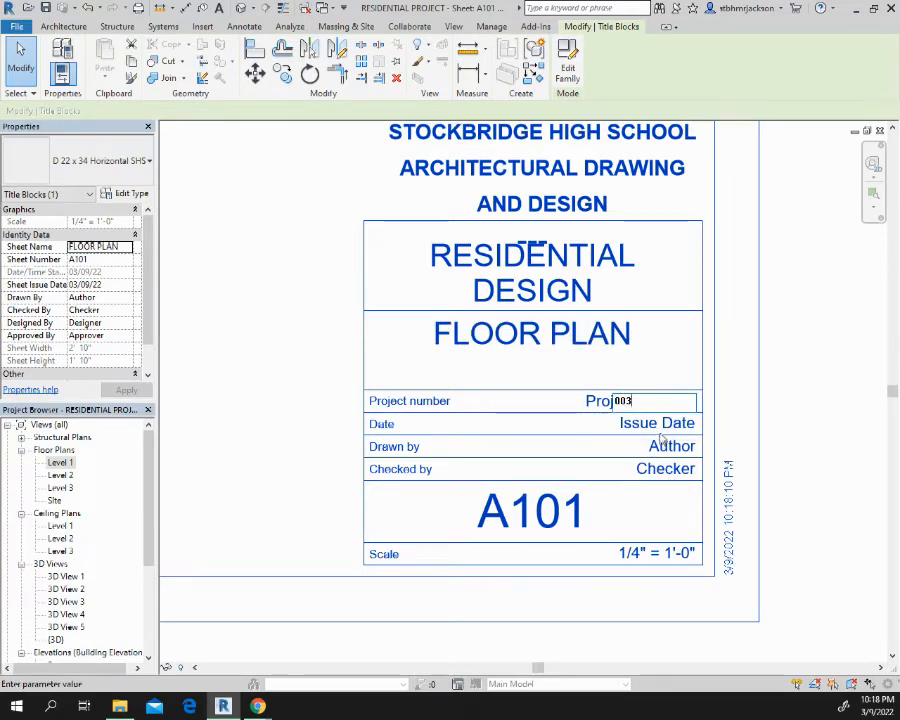
left_click(662, 428)
left_click(660, 426)
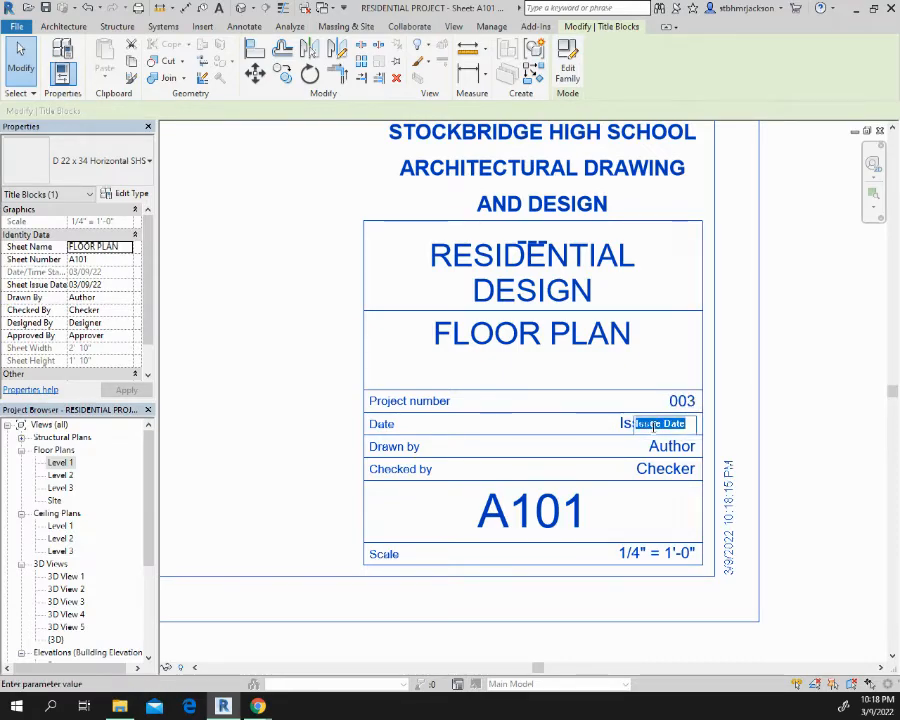
type("03")
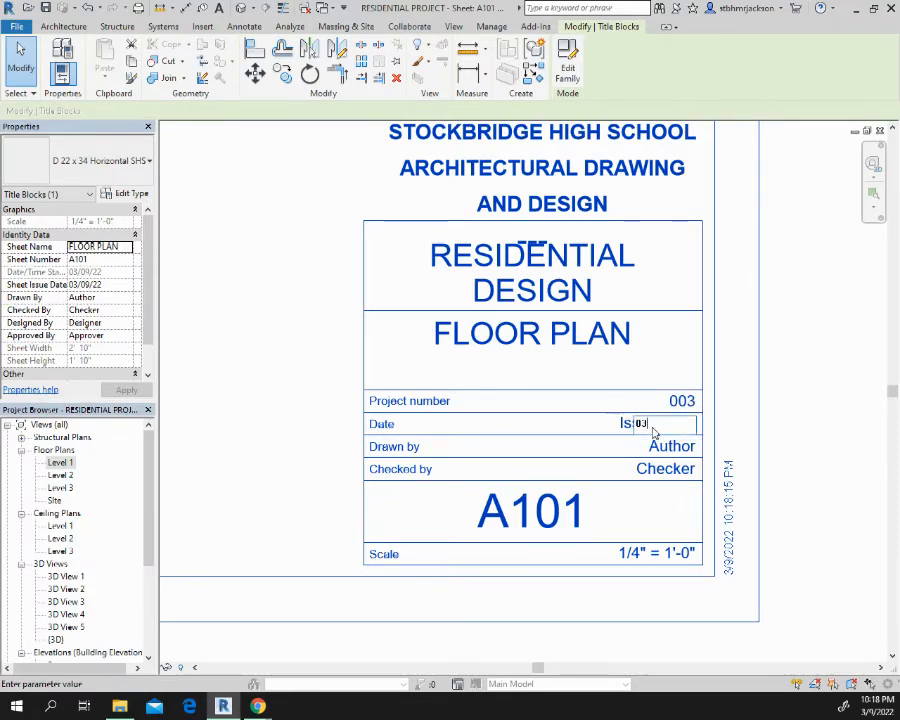
type("/11/2022")
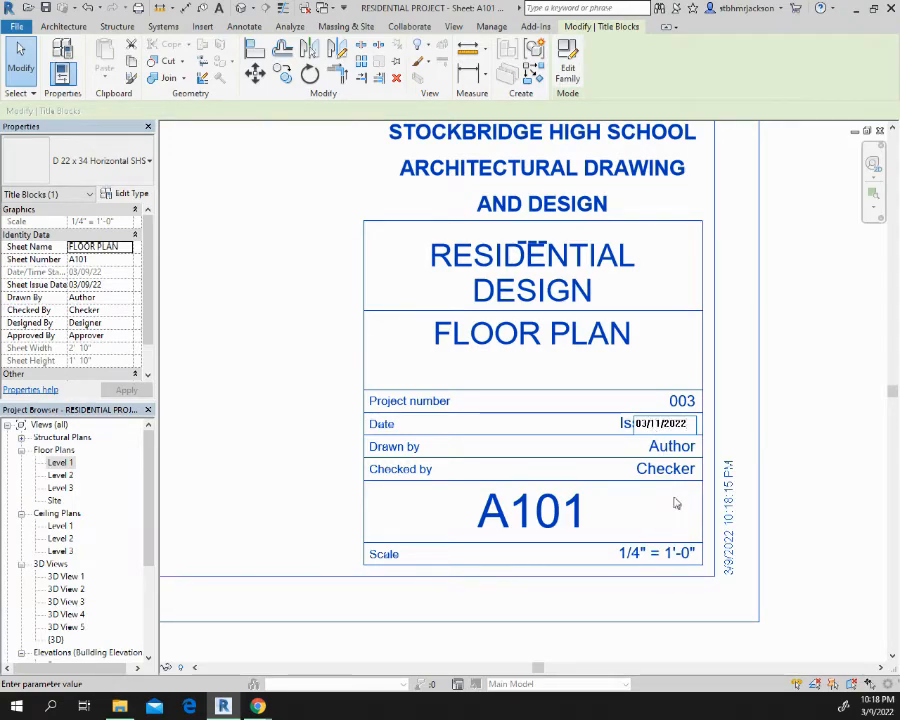
left_click(660, 446)
Enter the drafter's name in the Drawn by field and the checker's name in the Checked by field
left_click(658, 447)
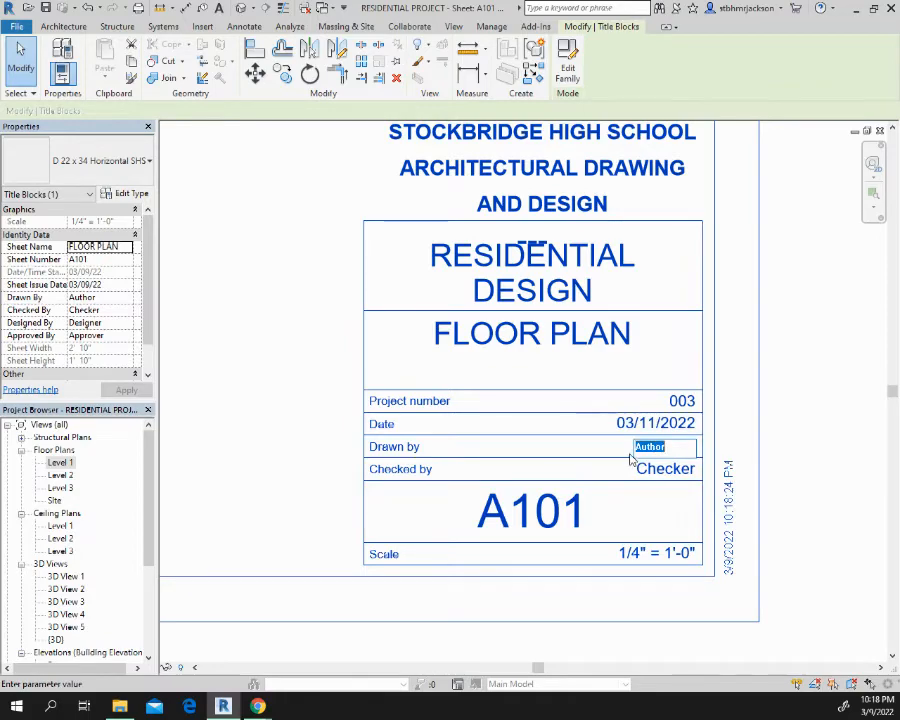
type("N")
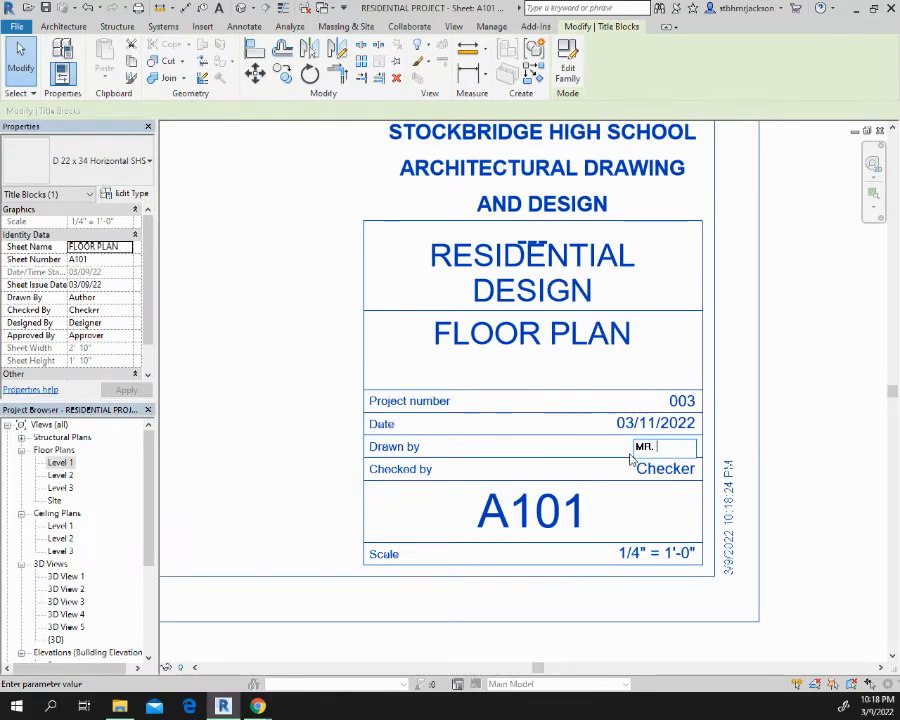
type("R. JACKSON")
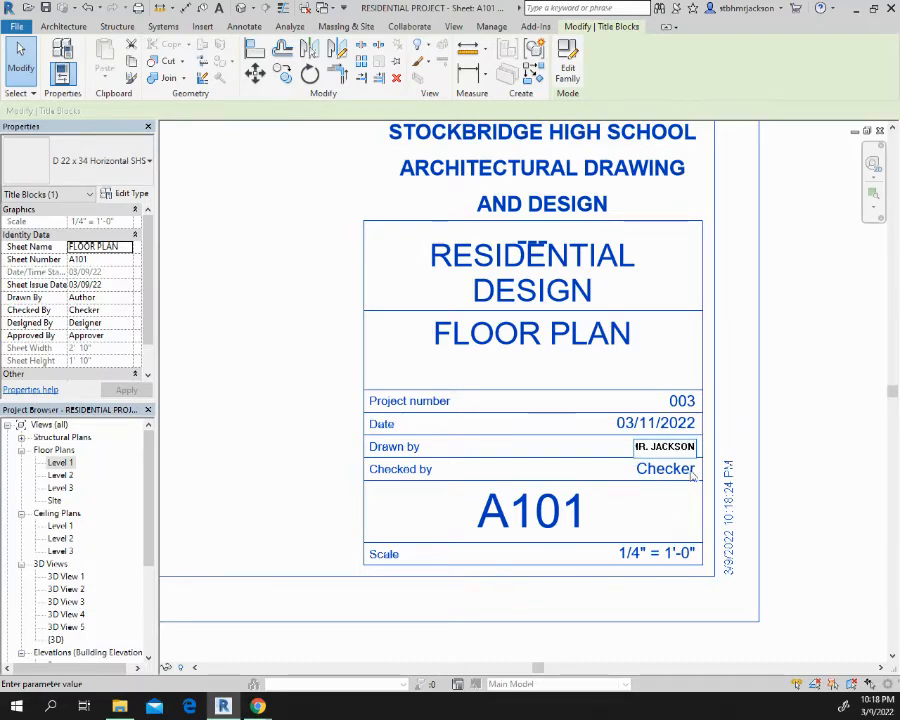
left_click(666, 470)
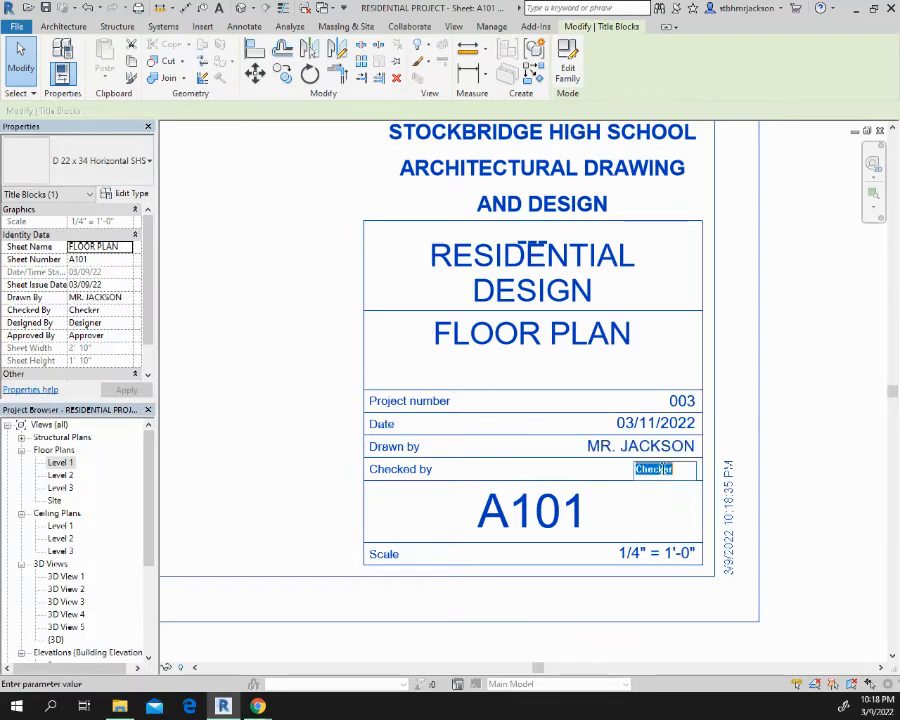
type("T")
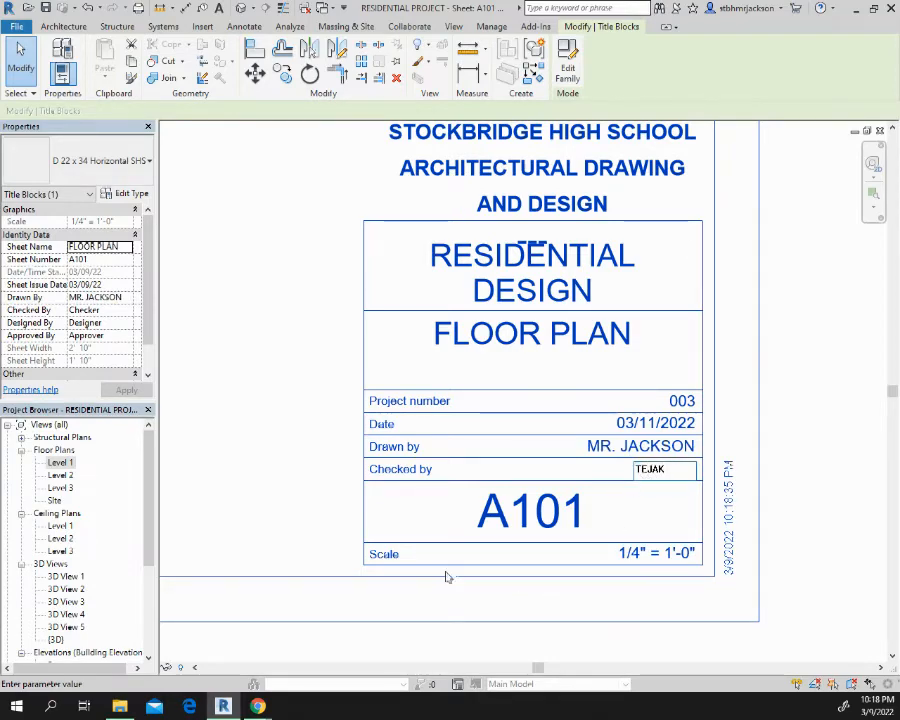
type("EJAK")
left_click(435, 524)
Open the D 22 x 34 Horizontal SHS title block family for editing from the sheet
scroll(434, 505, "down", 5)
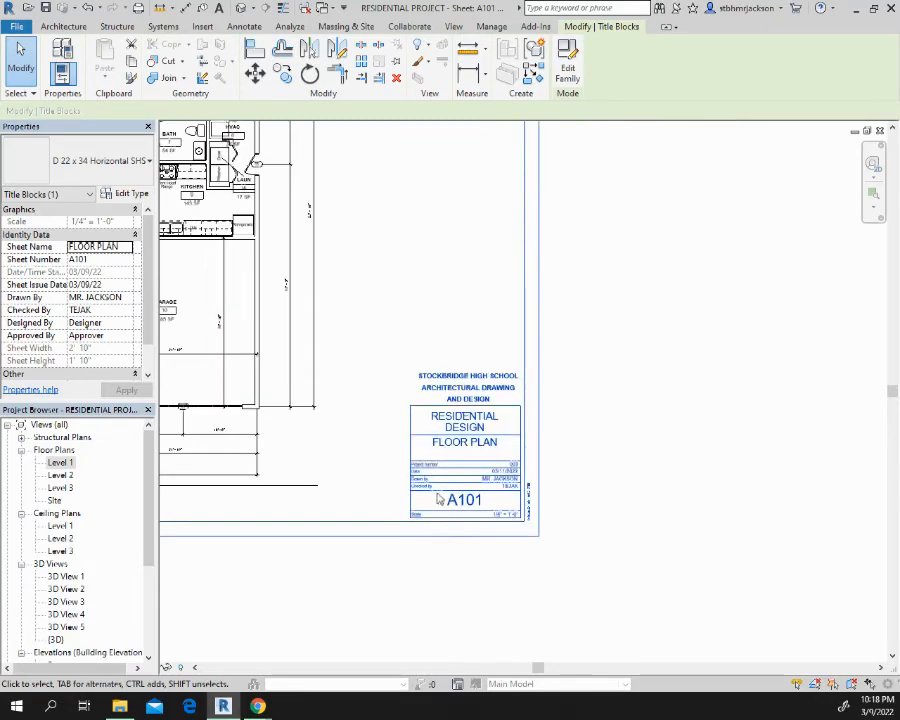
middle_click_drag(448, 500, 570, 560)
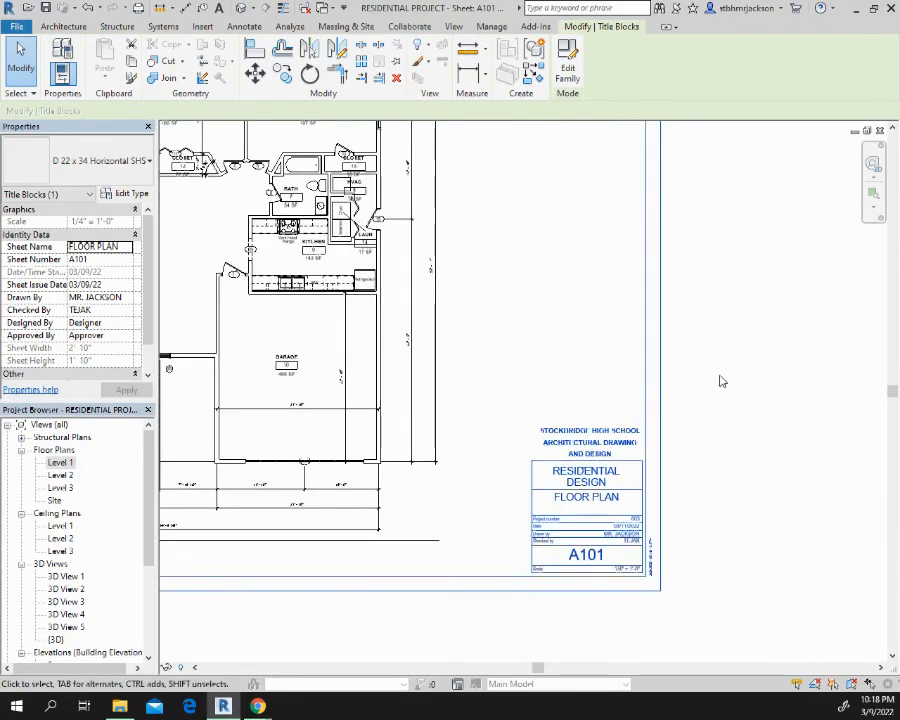
scroll(696, 466, "up", 2)
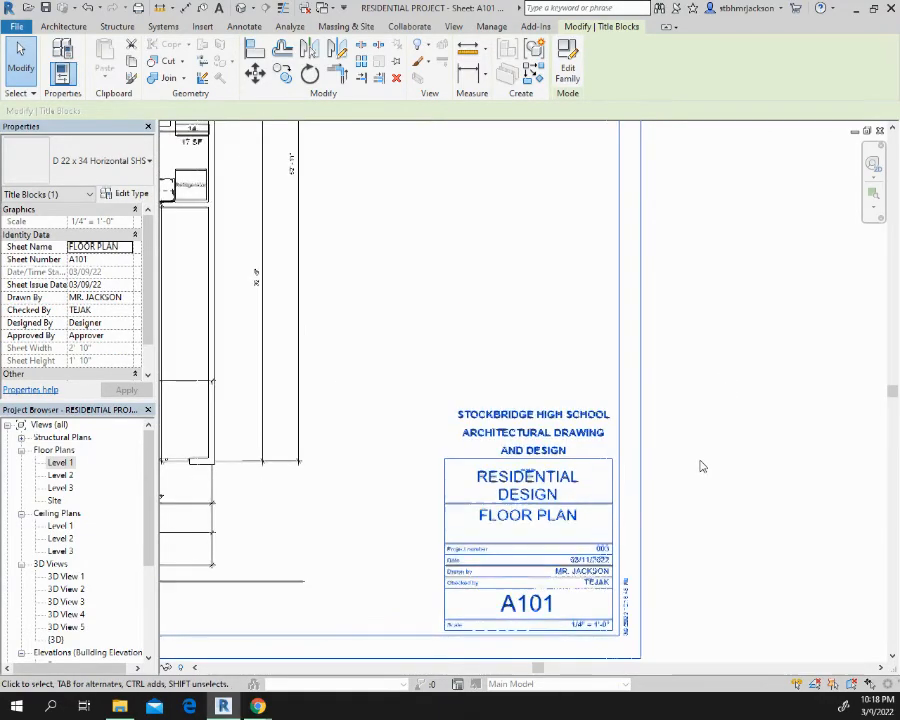
scroll(702, 466, "up", 2)
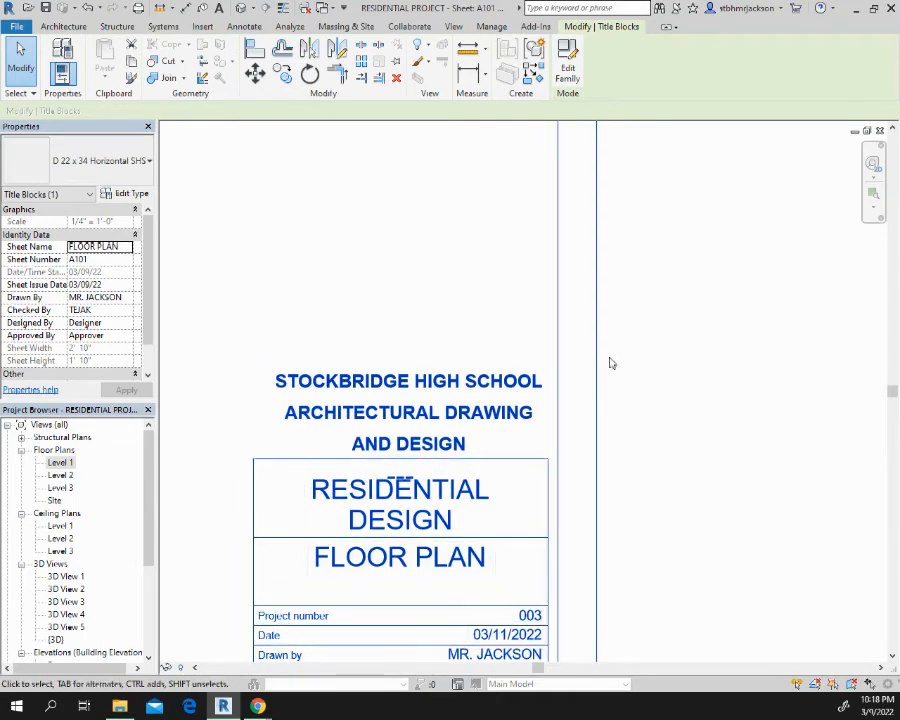
double_click(596, 205)
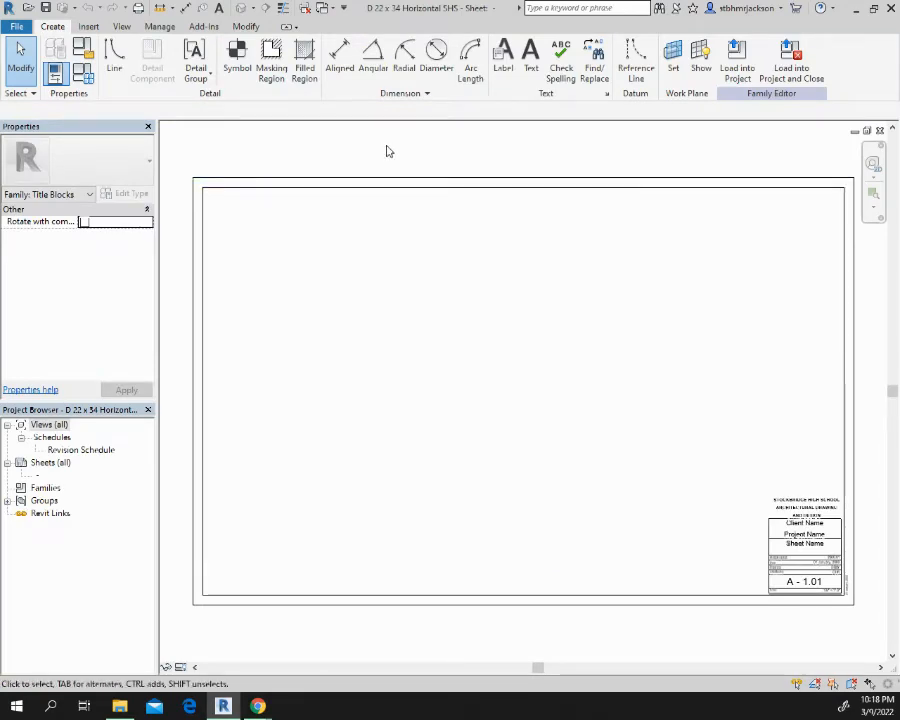
scroll(386, 148, "down", 2)
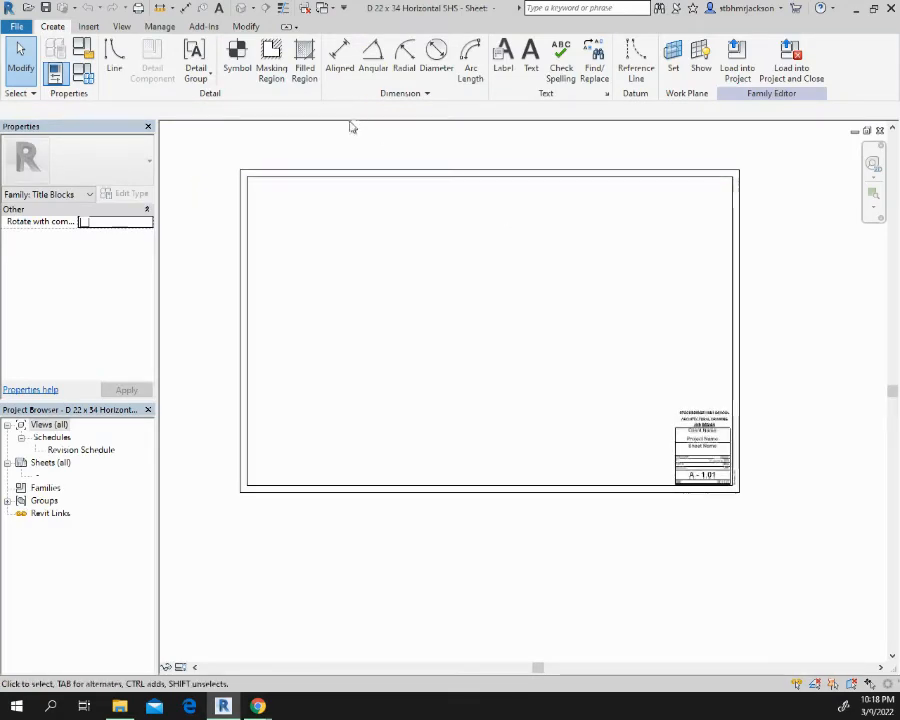
left_click_drag(347, 143, 186, 573)
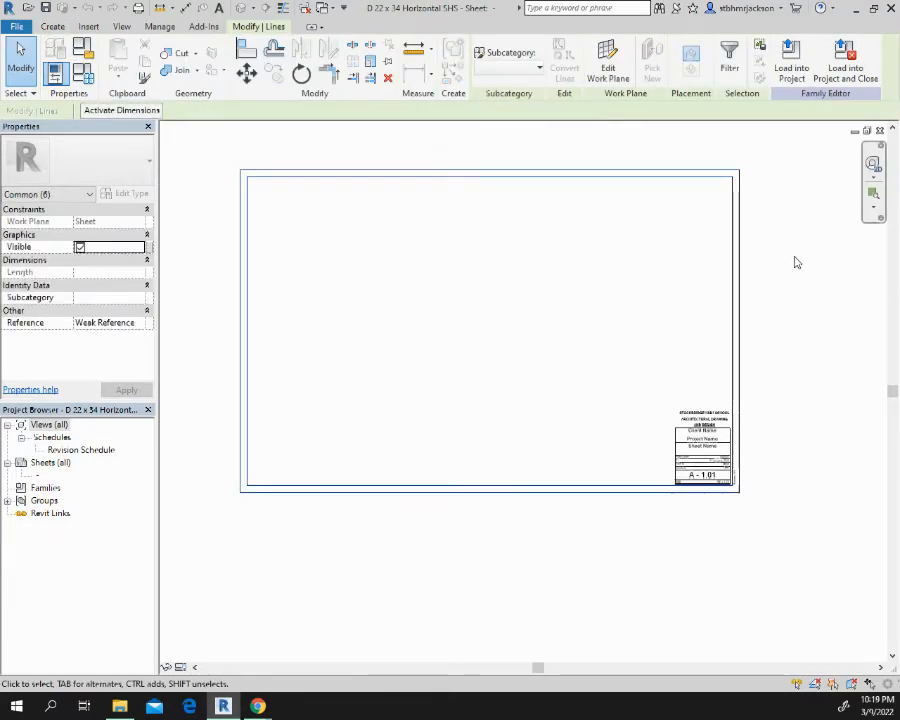
left_click_drag(794, 256, 658, 306)
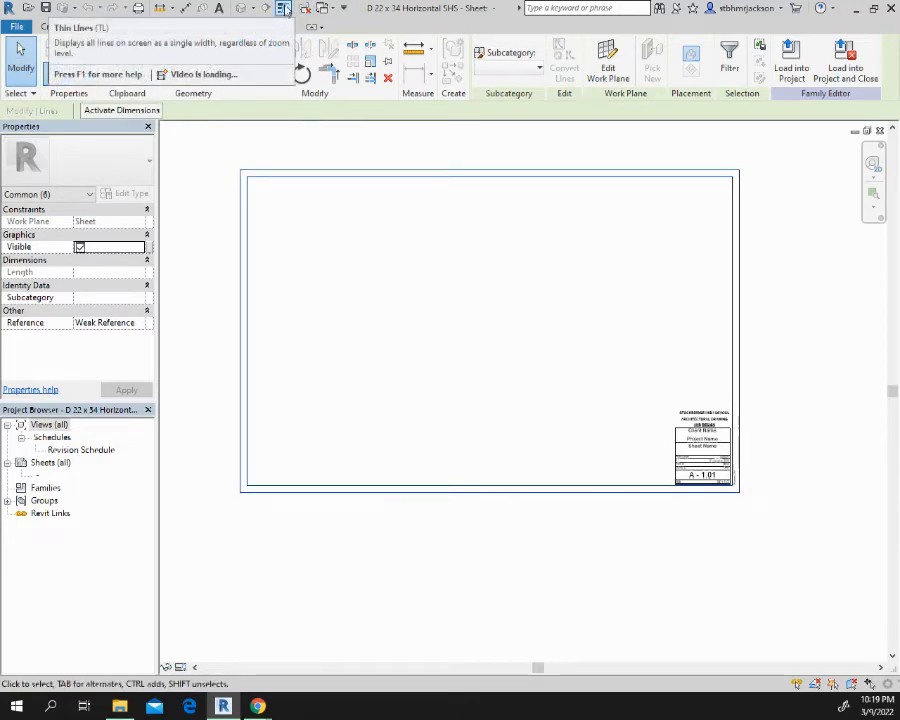
key("Escape")
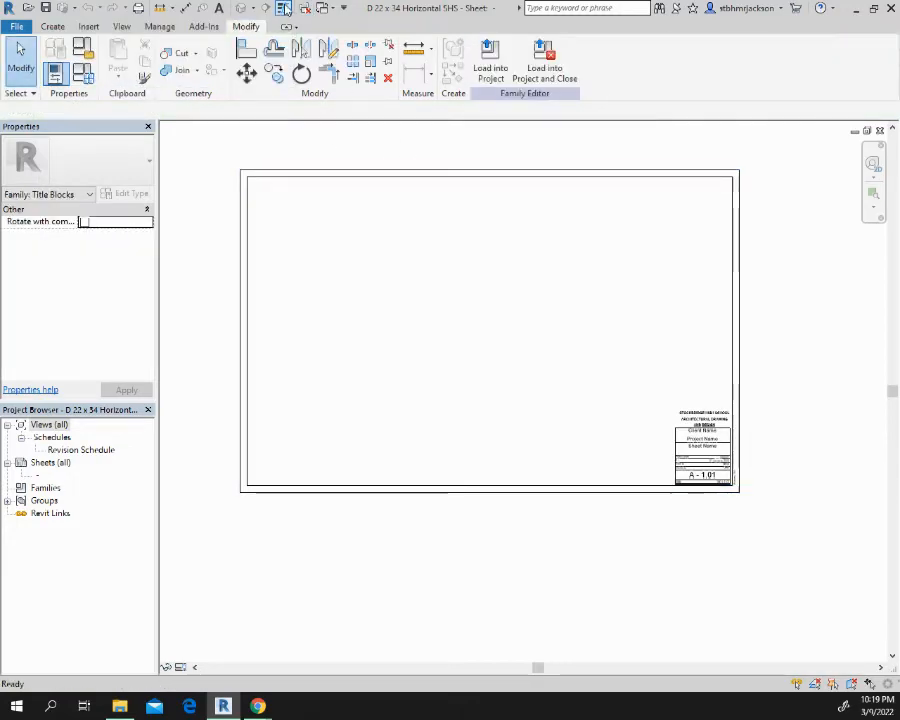
Assign the Wide Lines subcategory to the top line of the outer sheet border
left_click(334, 170)
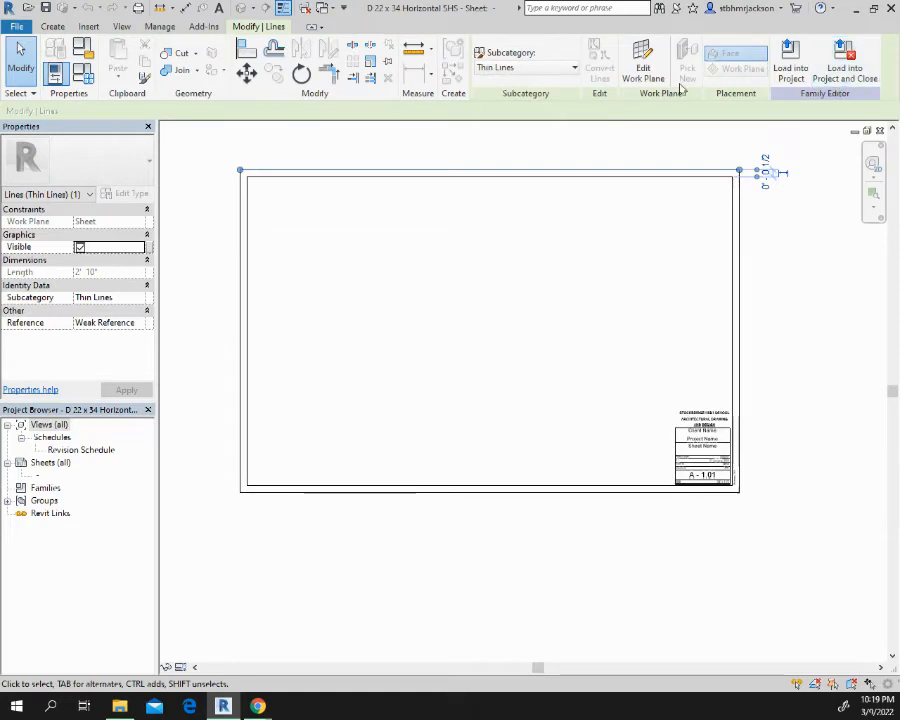
left_click(575, 67)
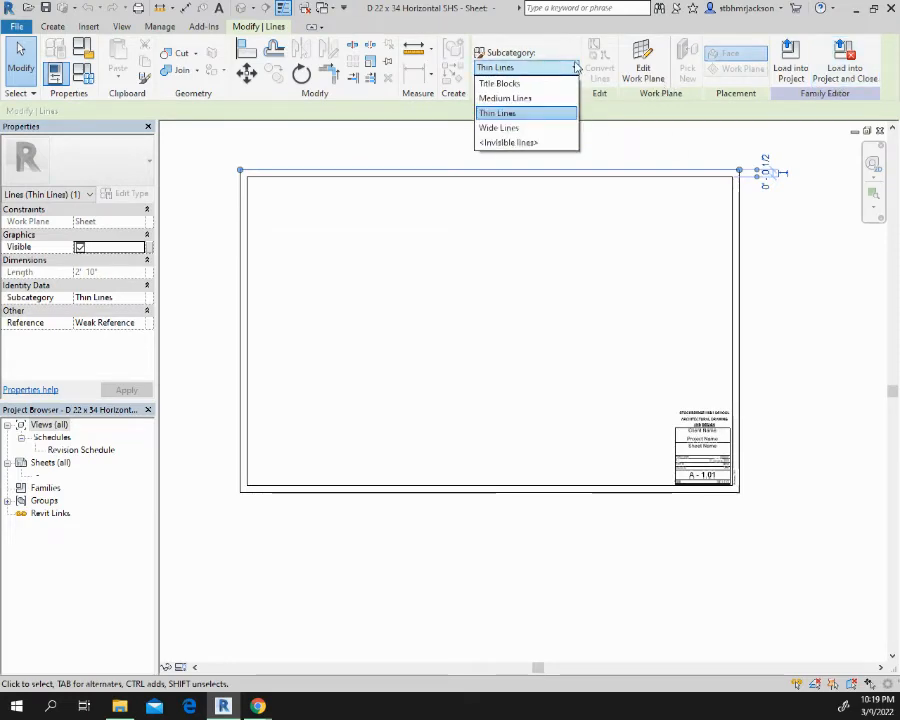
left_click(522, 128)
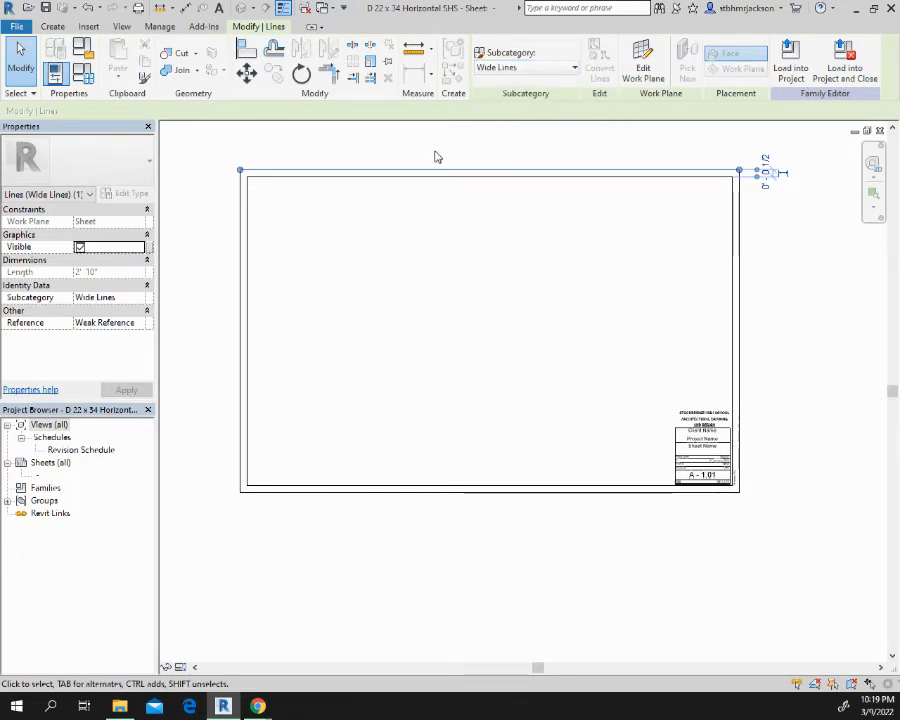
key("Escape")
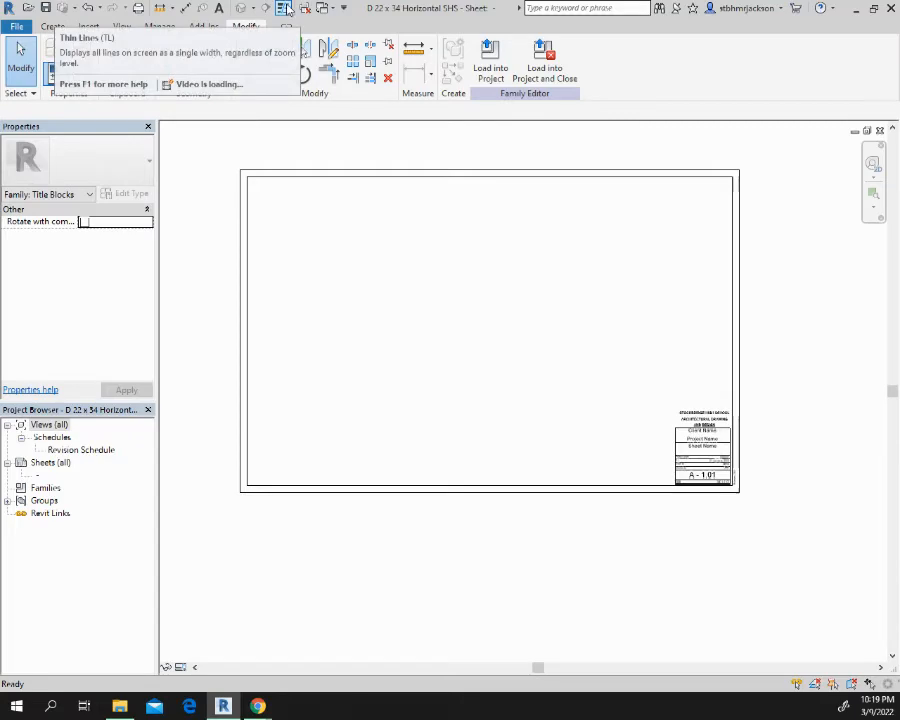
Toggle the Thin Lines display and check the subcategory of the outer sheet border's top line
left_click(288, 9)
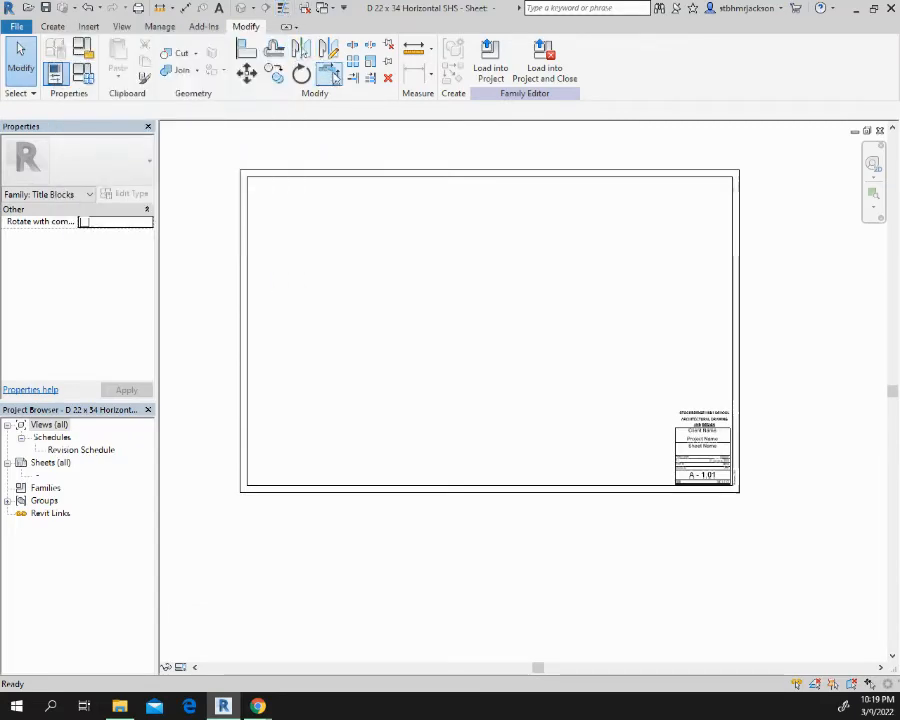
left_click(458, 175)
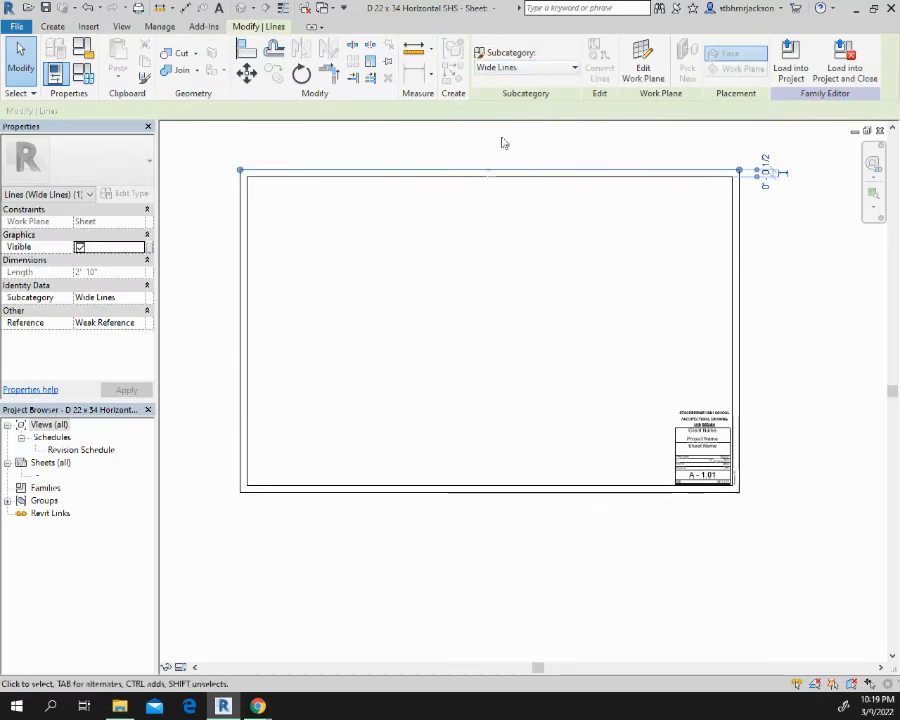
key("Escape")
scroll(434, 174, "up", 4)
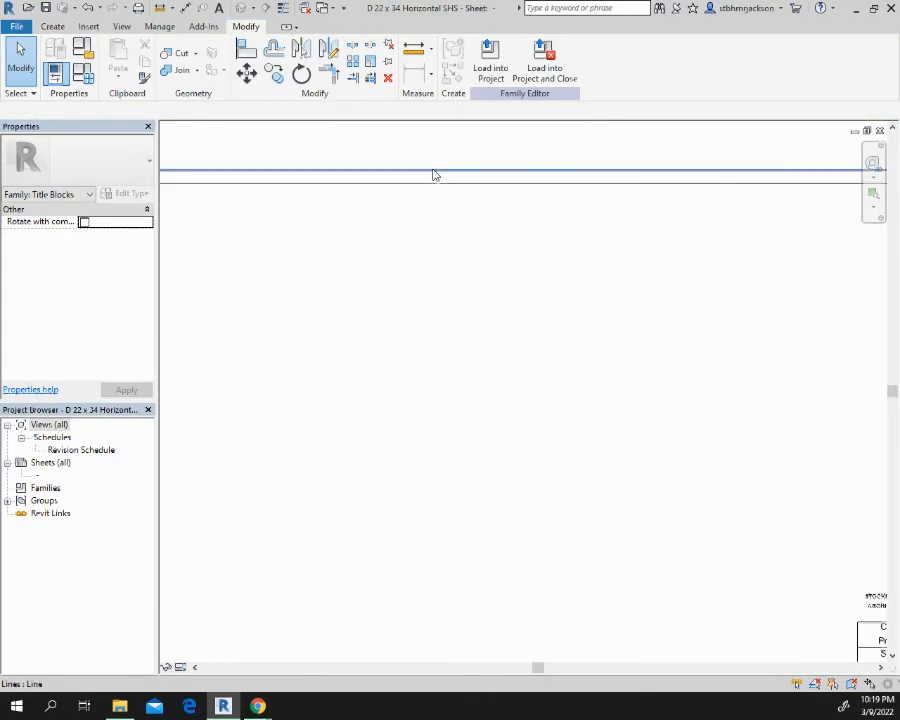
Assign the Wide Lines subcategory to the top line of the inner sheet border
left_click_drag(438, 137, 400, 213)
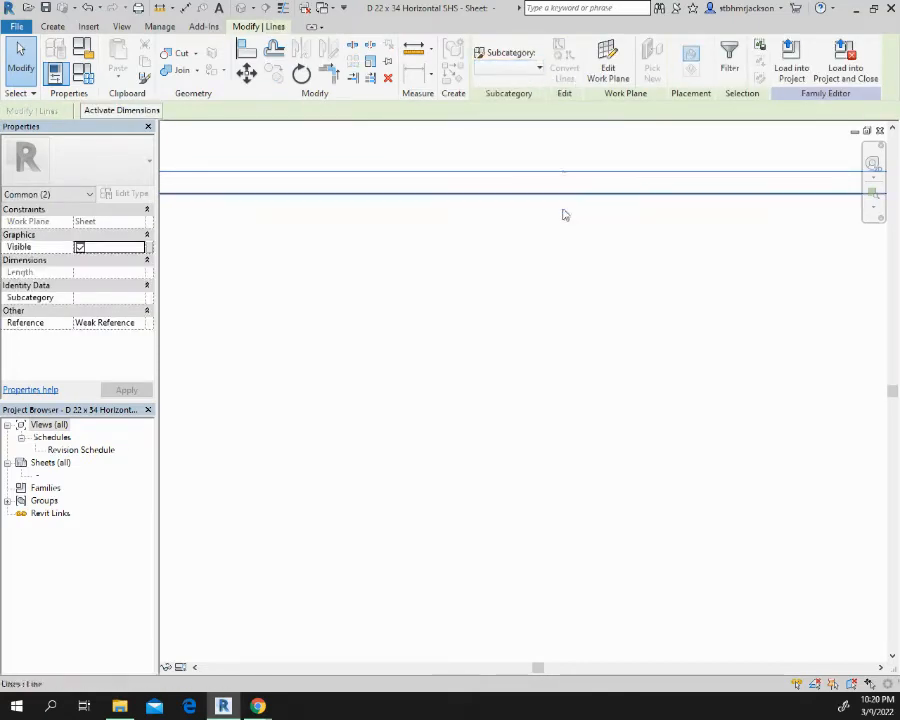
left_click(552, 262)
left_click(520, 204)
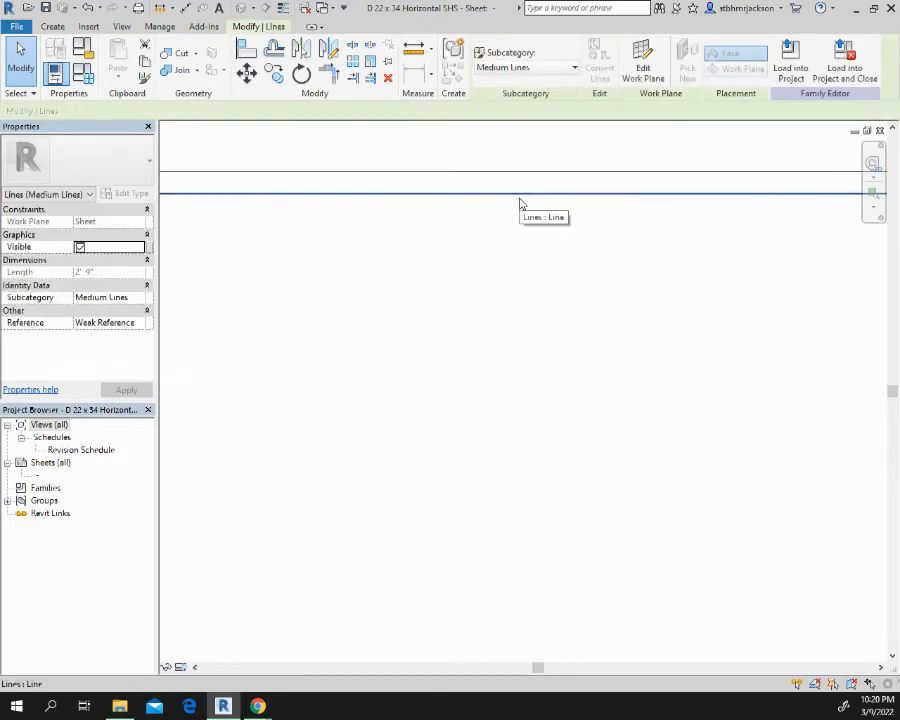
left_click(520, 67)
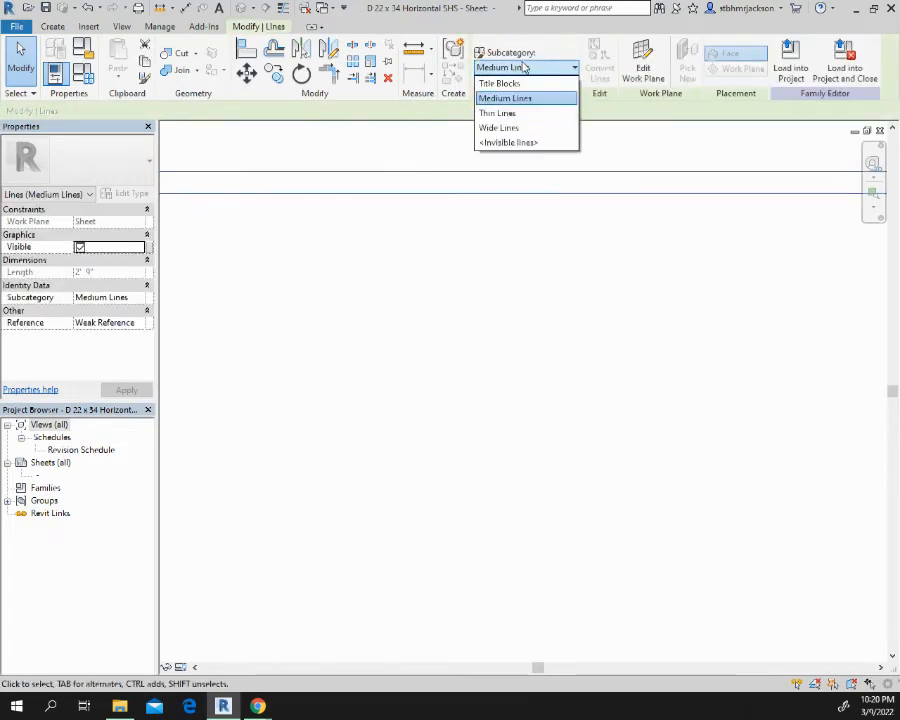
left_click(511, 129)
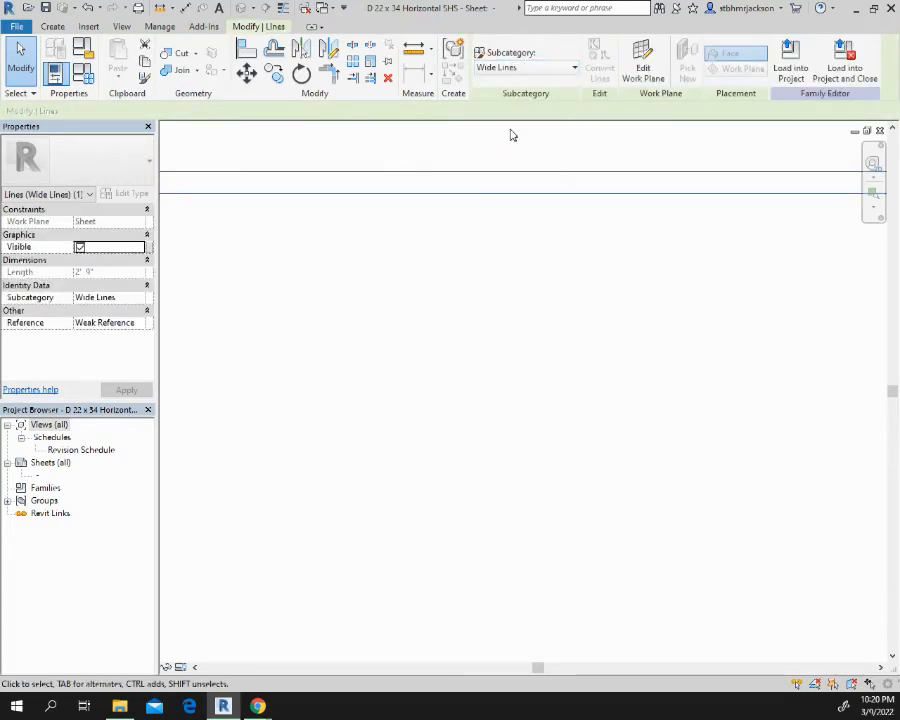
scroll(493, 164, "down", 5)
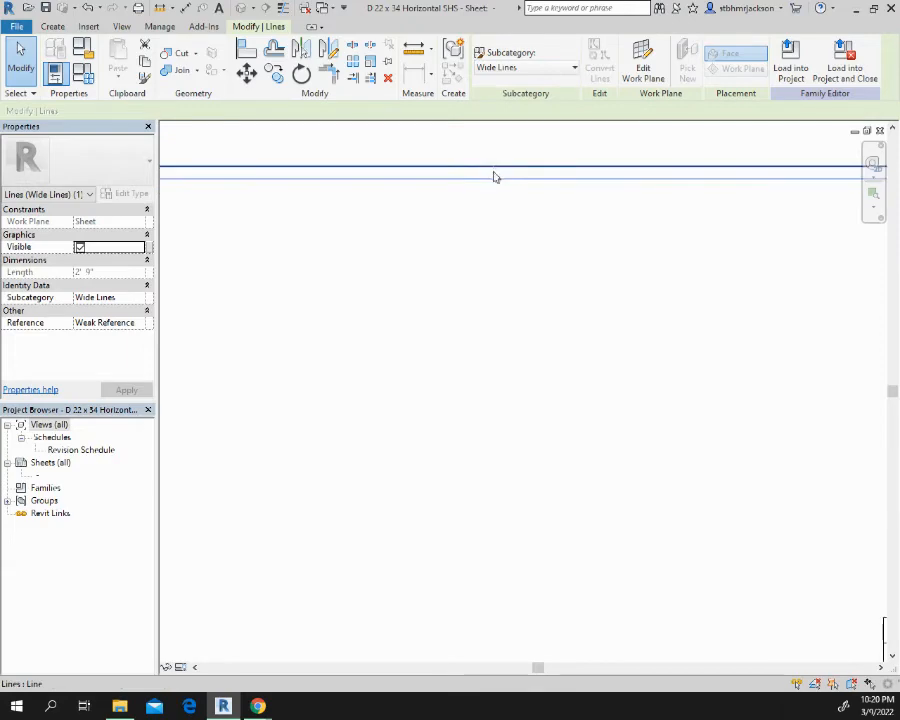
left_click(470, 313)
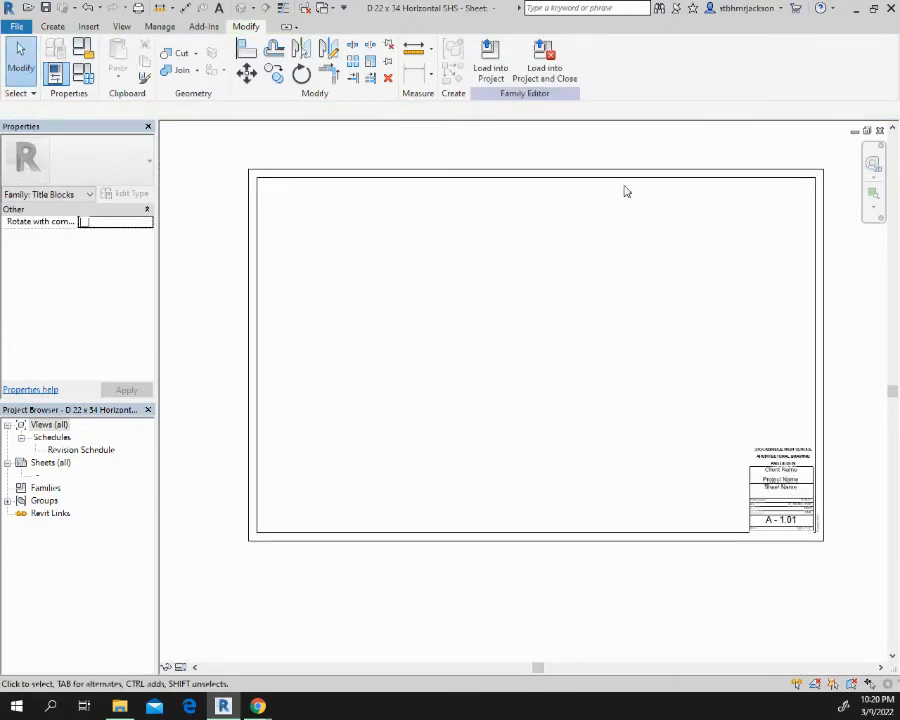
Save the D 22 x 34 Horizontal SHS family over its existing file, but cancel loading it into the residential project
left_click(544, 60)
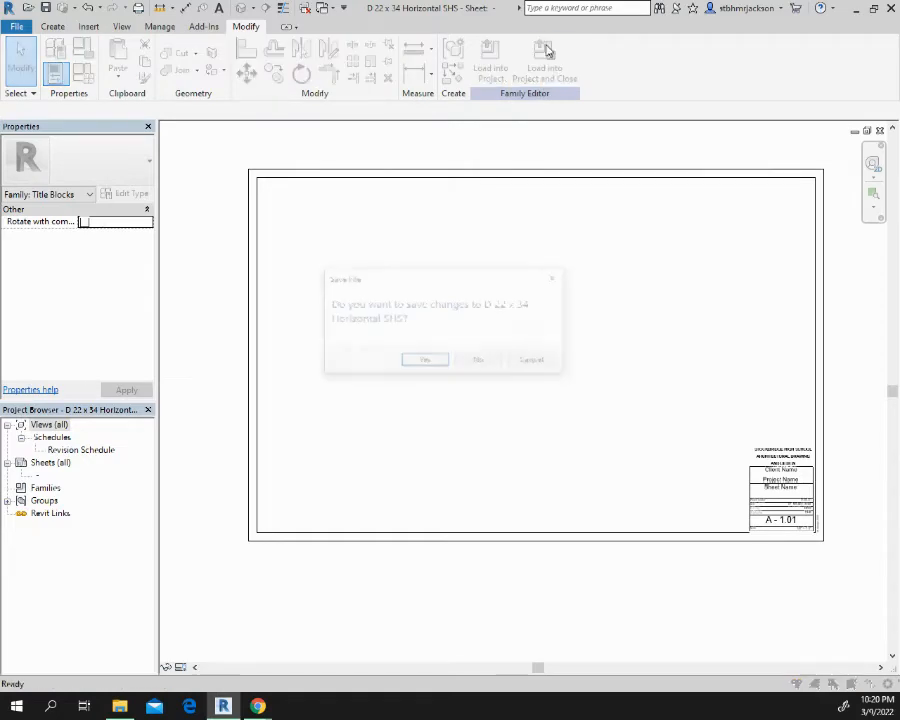
left_click(423, 362)
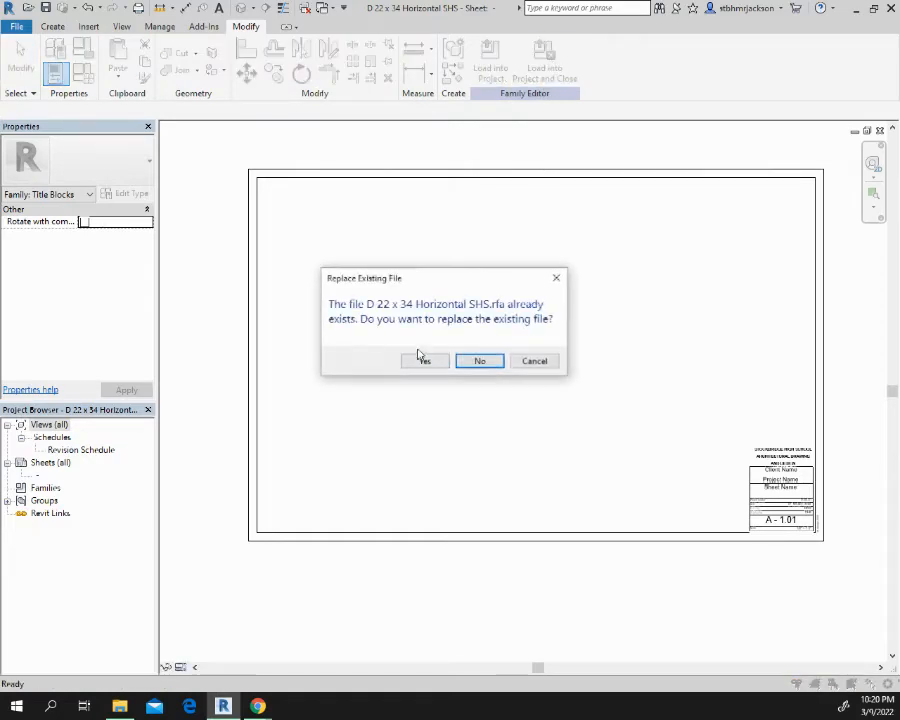
left_click(436, 363)
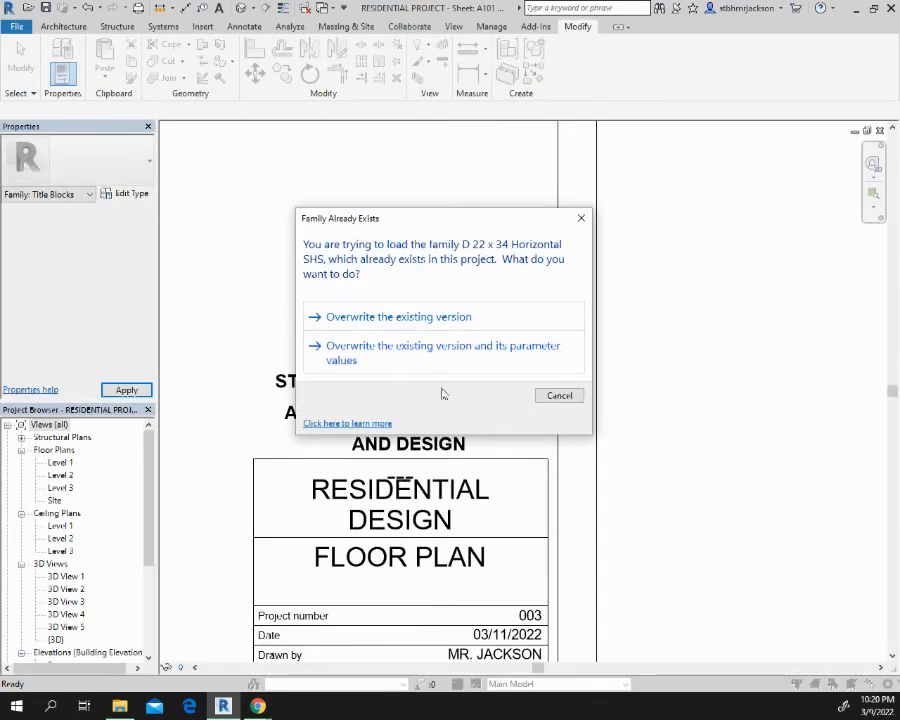
left_click(560, 397)
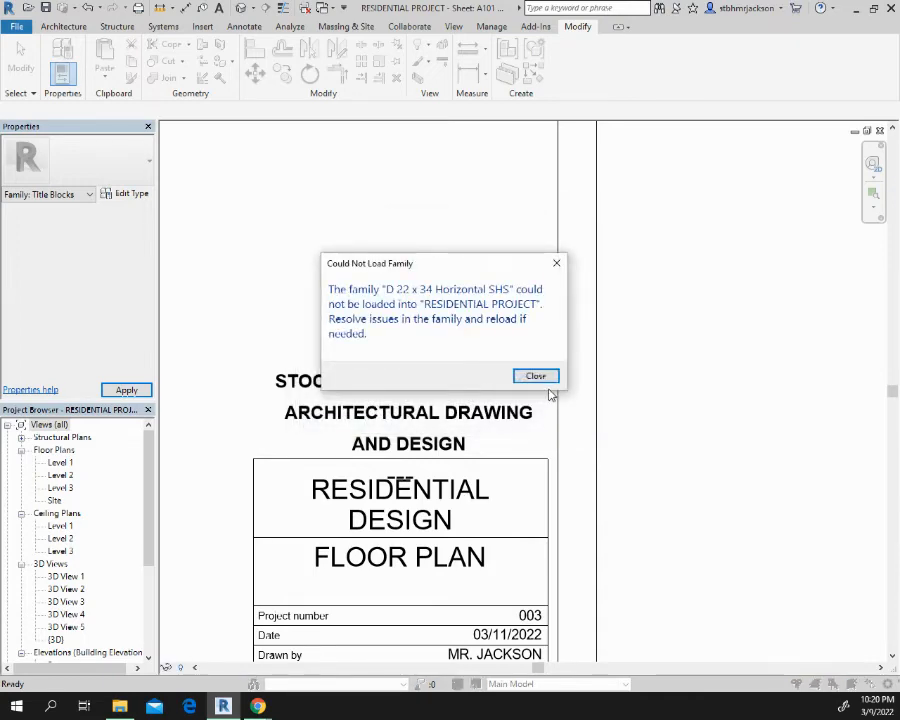
left_click(553, 381)
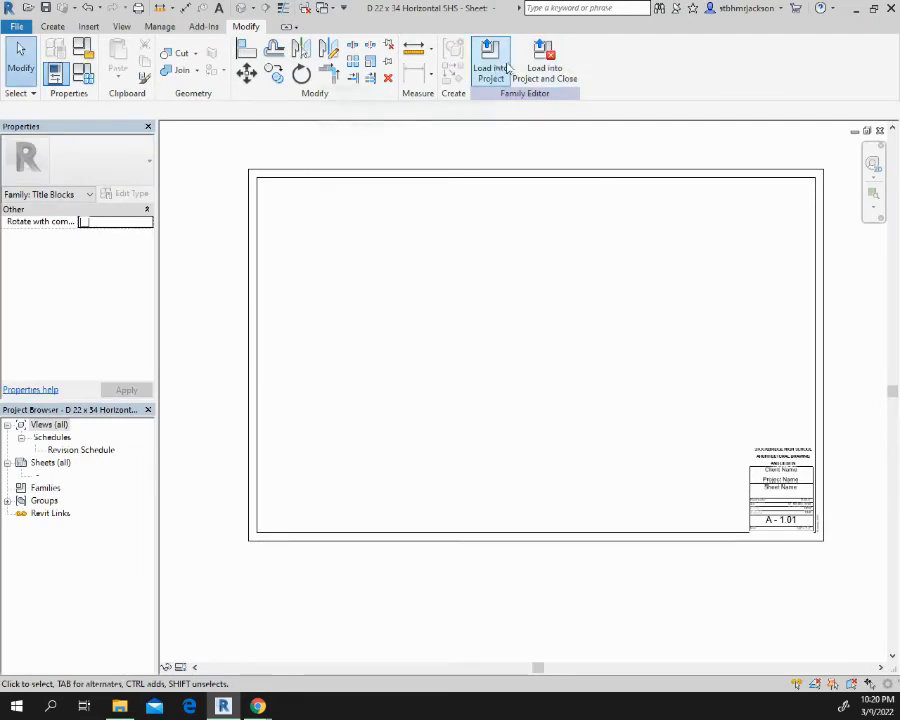
Close the title block family and return to the full A101 floor plan sheet with nothing selected
left_click(880, 131)
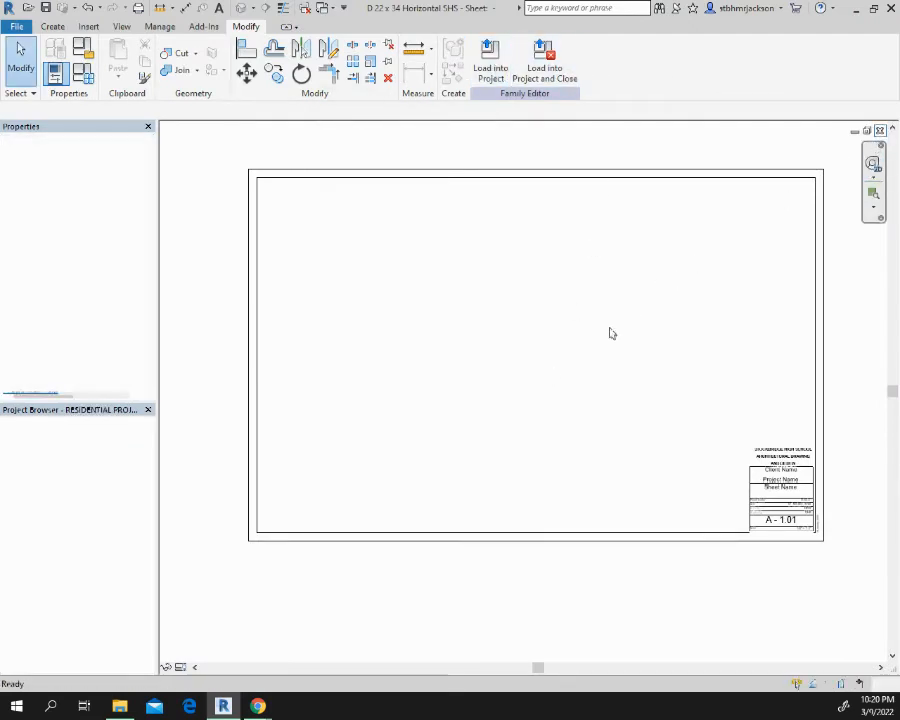
scroll(603, 368, "down", 5)
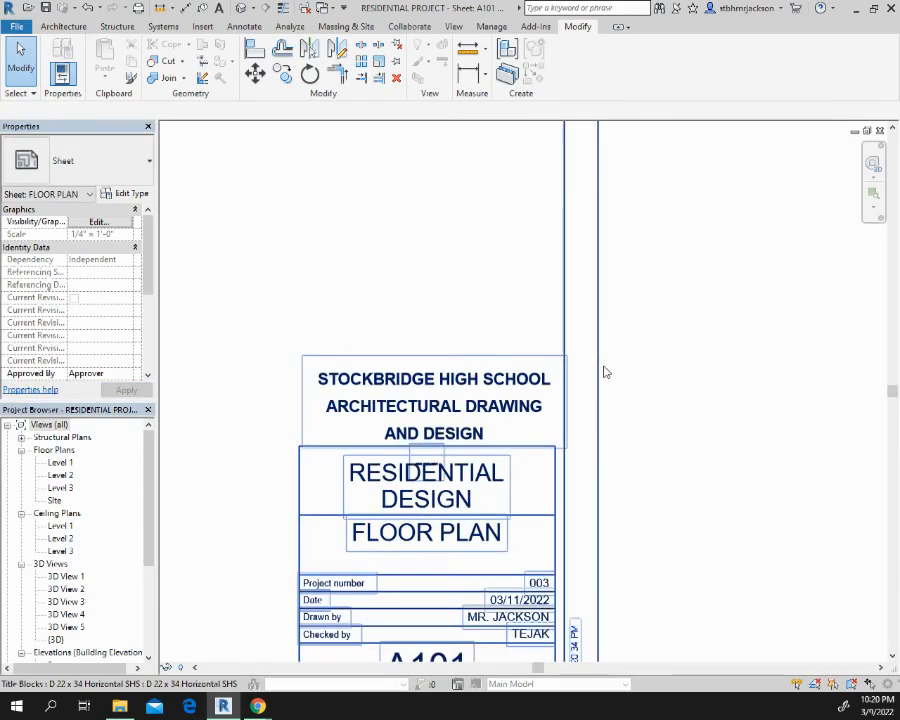
middle_click_drag(547, 357, 728, 477)
scroll(506, 341, "down", 2)
middle_click_drag(455, 321, 521, 339)
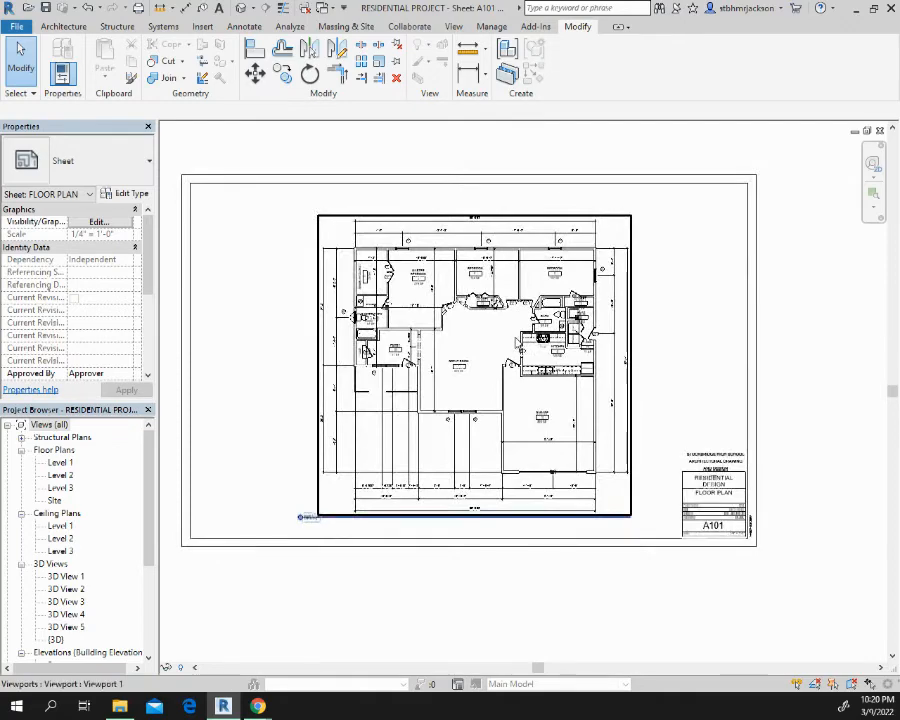
key("Escape")
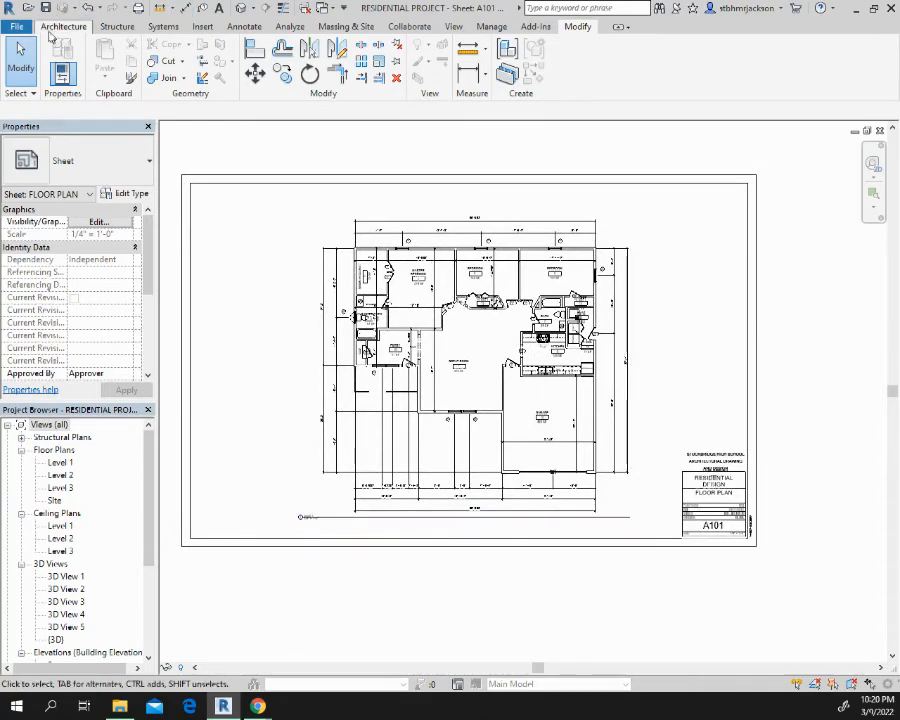
Open the print settings for sheet A101 with Microsoft Print to PDF as the printer
left_click(20, 30)
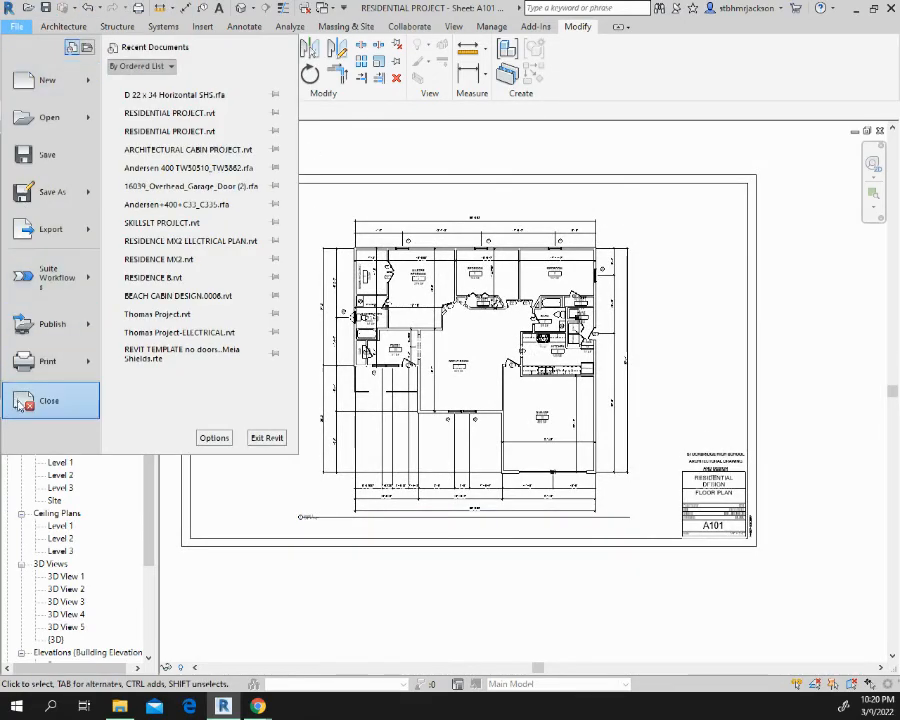
left_click(40, 359)
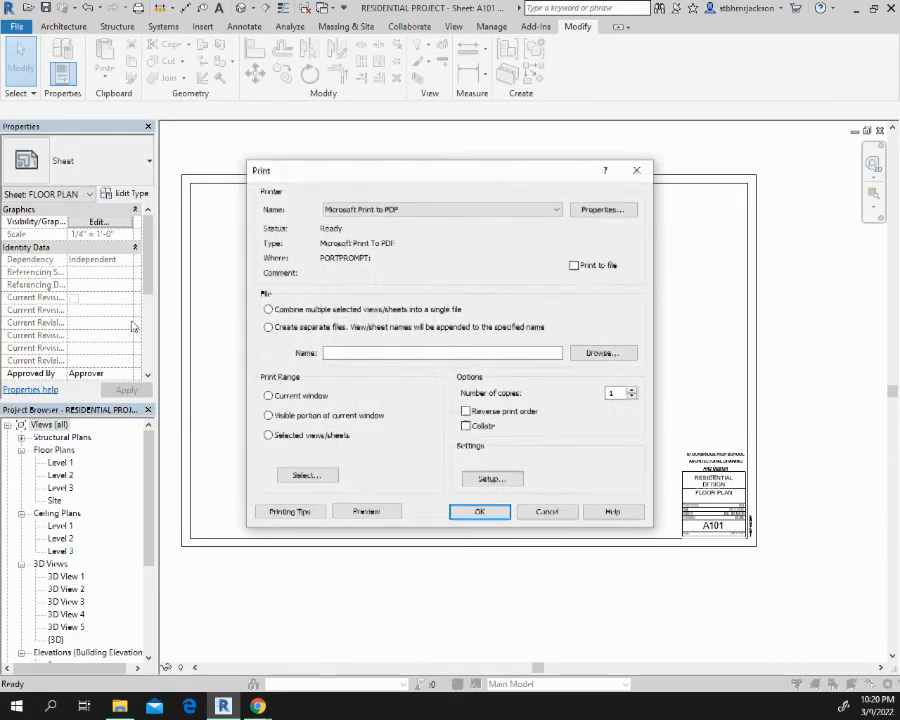
left_click(479, 212)
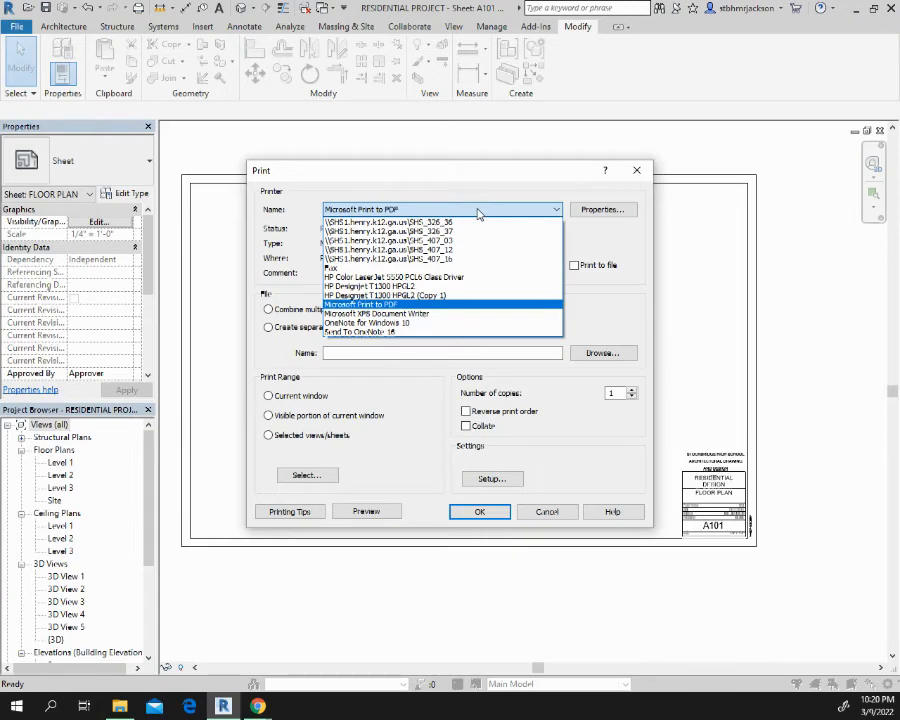
left_click(427, 304)
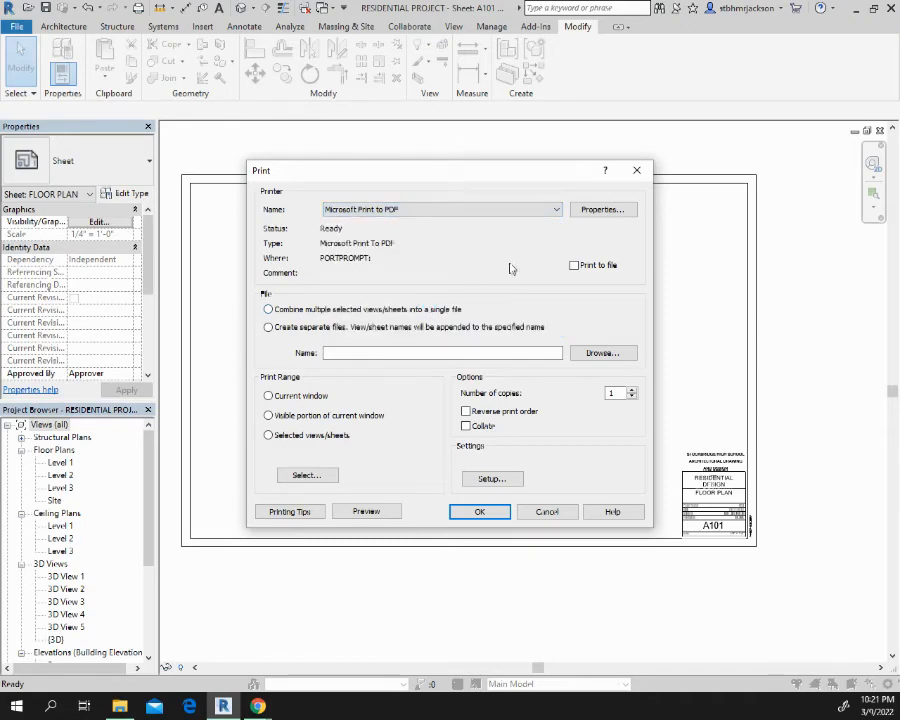
Check the paper sizes offered by Microsoft Print to PDF without changing them, and look at the print setup
left_click(603, 210)
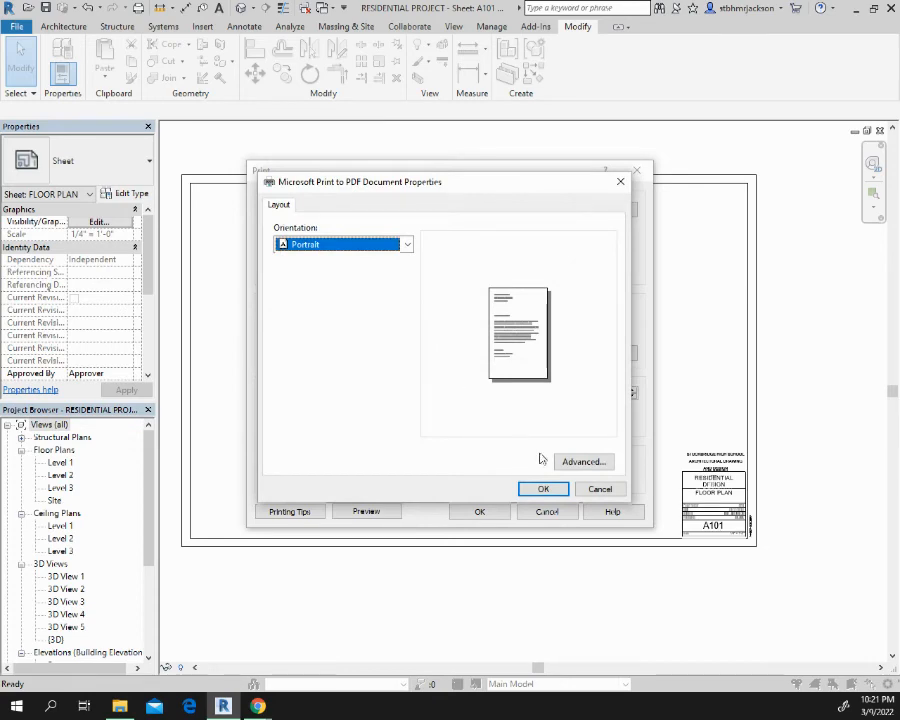
left_click(585, 462)
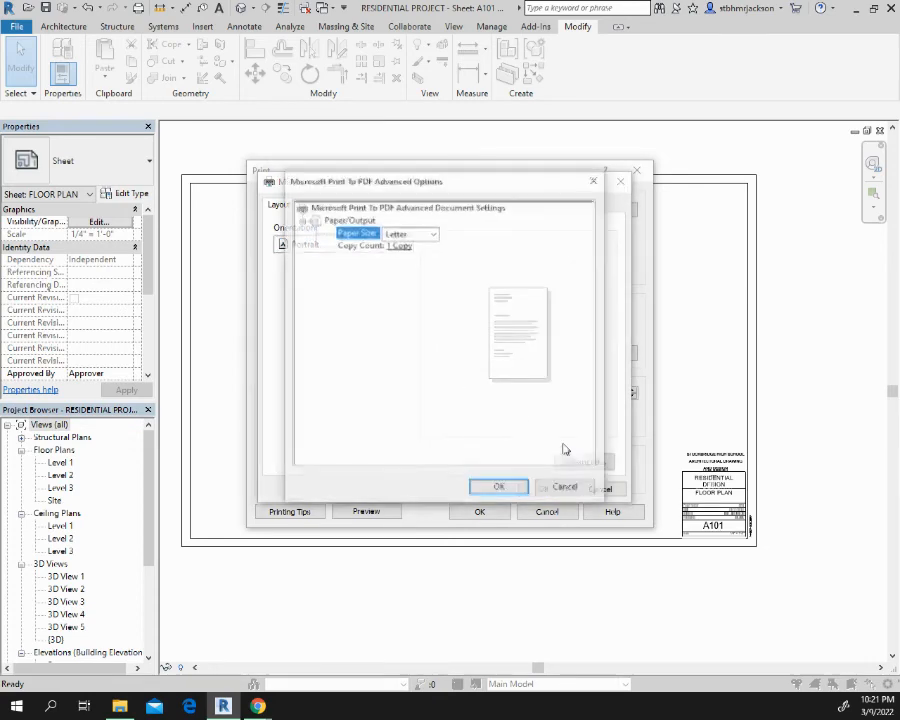
left_click(432, 234)
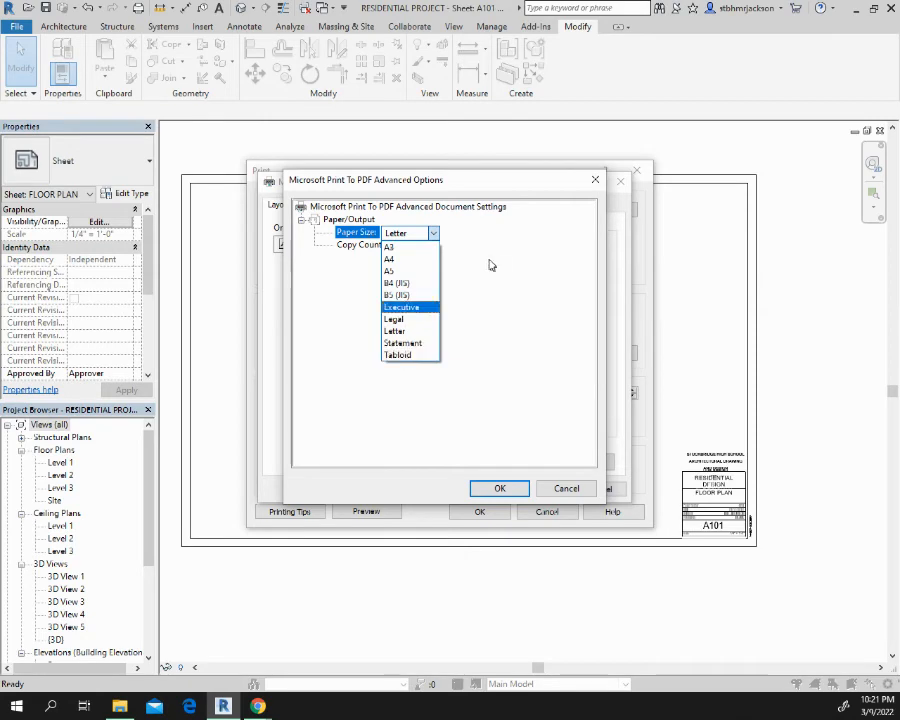
left_click(596, 181)
left_click(596, 181)
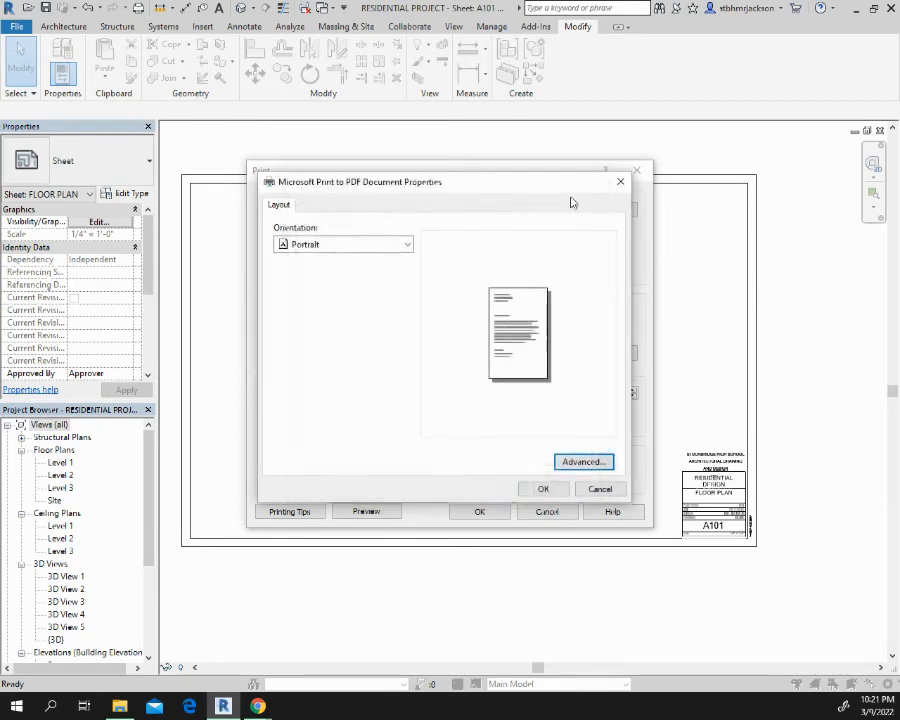
left_click(600, 488)
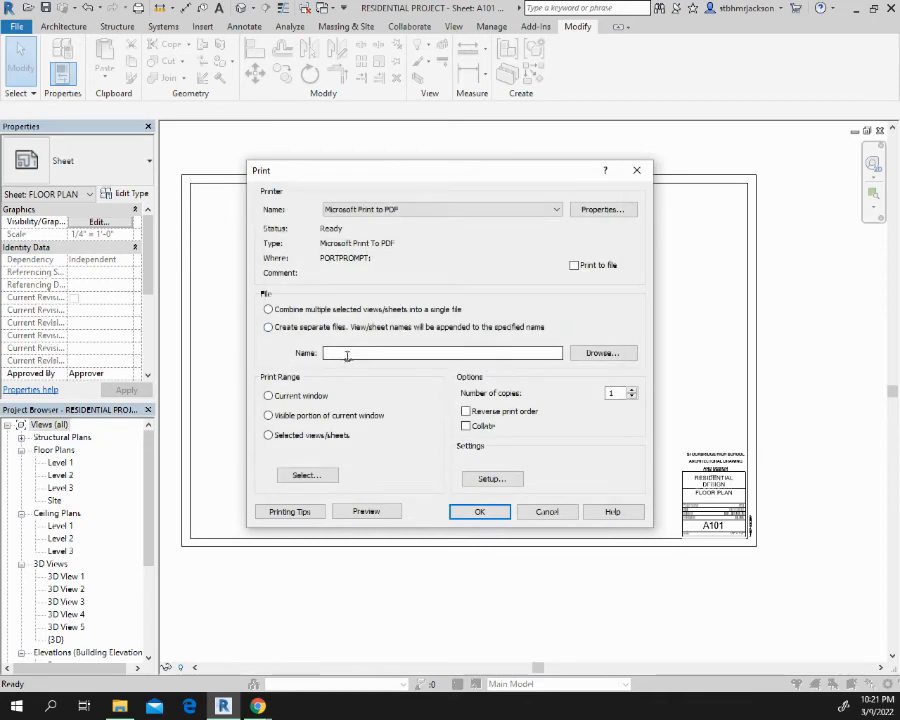
left_click(486, 481)
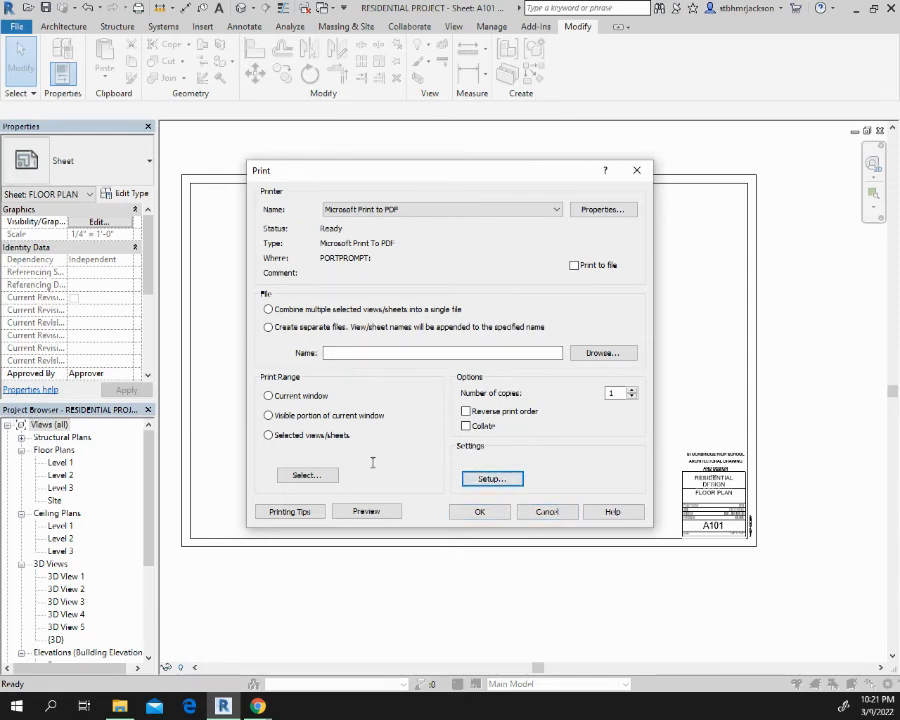
Select HP Designjet T1300 HPGL2 (Copy 1) as the printer and review its print setup
left_click(460, 210)
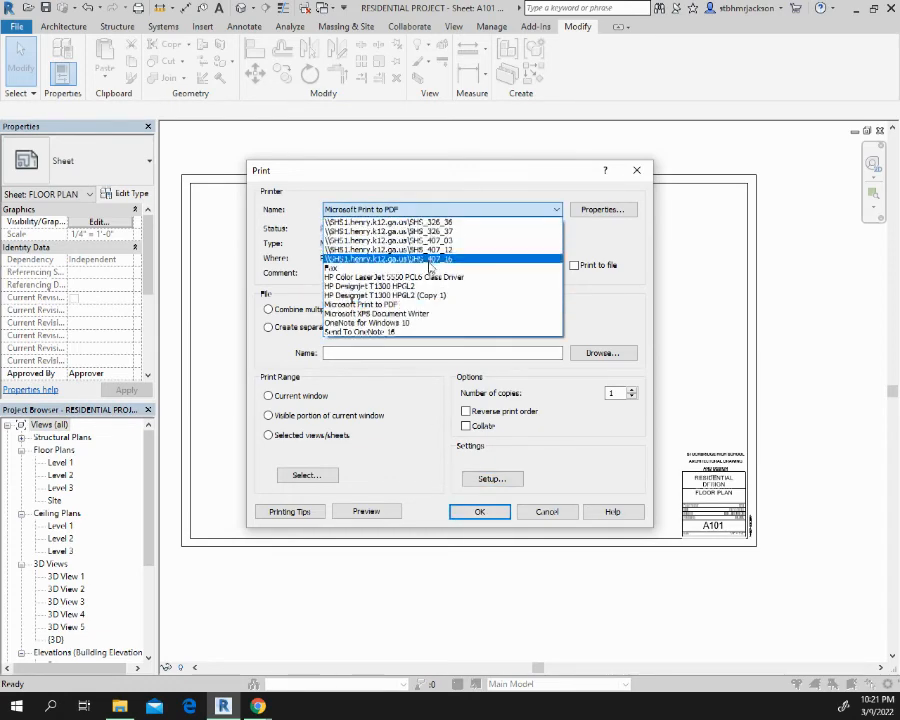
left_click(430, 296)
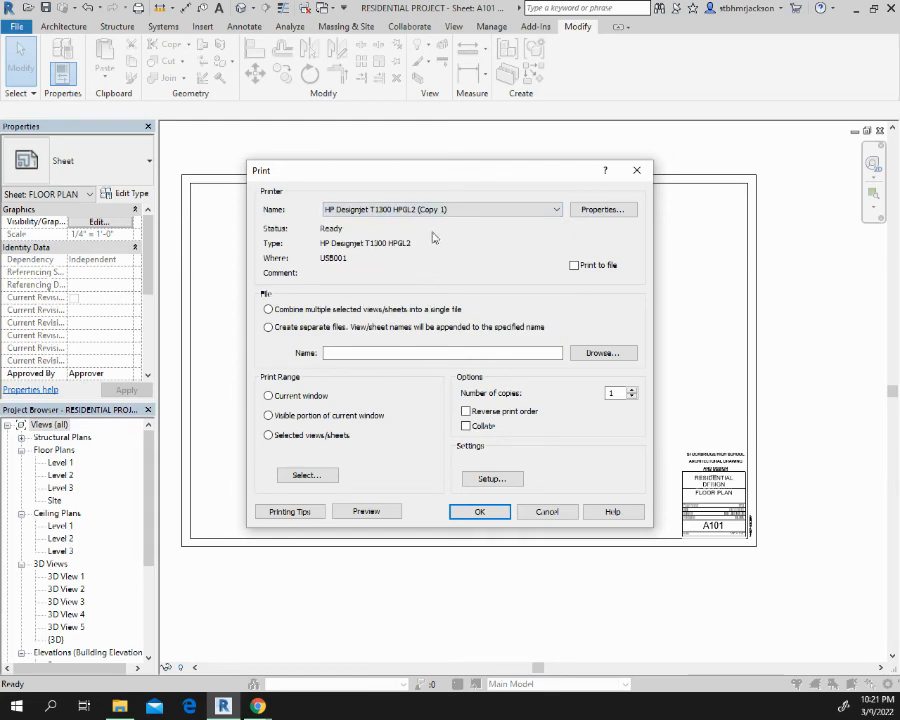
left_click(490, 480)
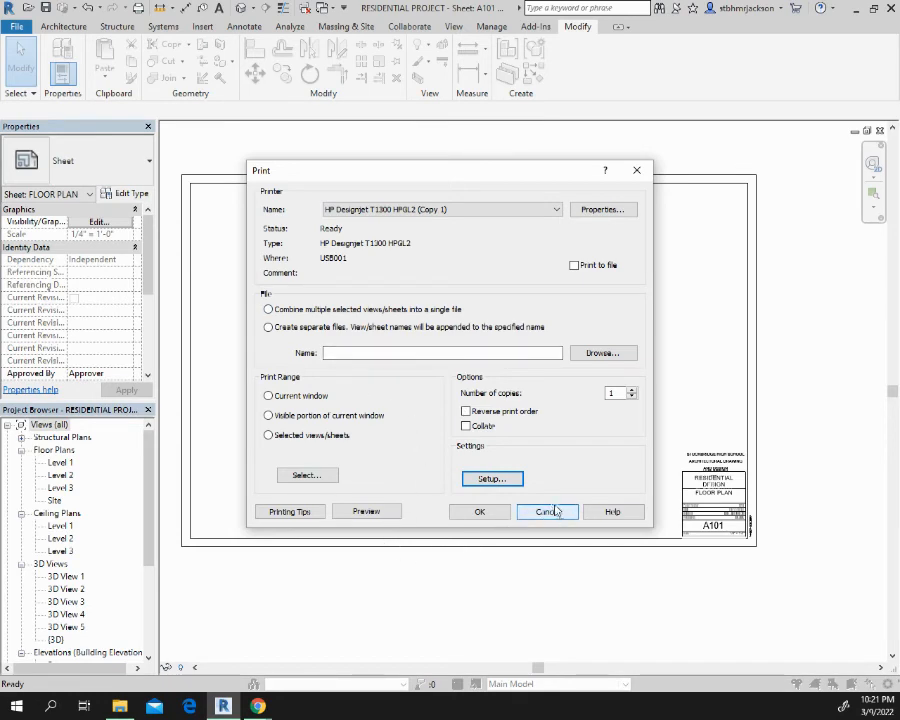
Set the document size in the HP Designjet T1300 printer properties to the architectural size Arch D
left_click(602, 209)
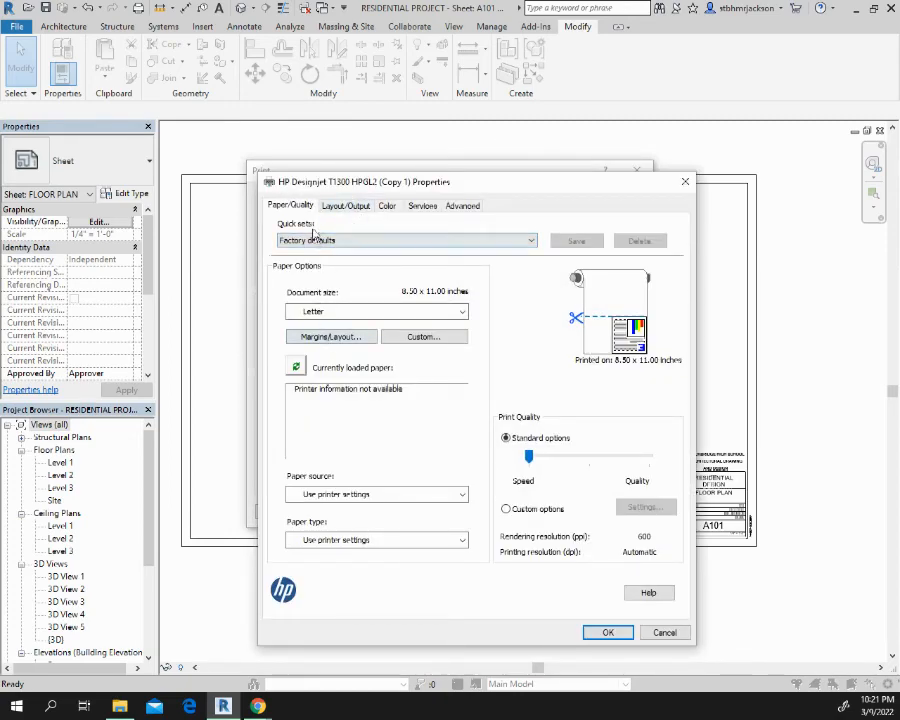
left_click(360, 312)
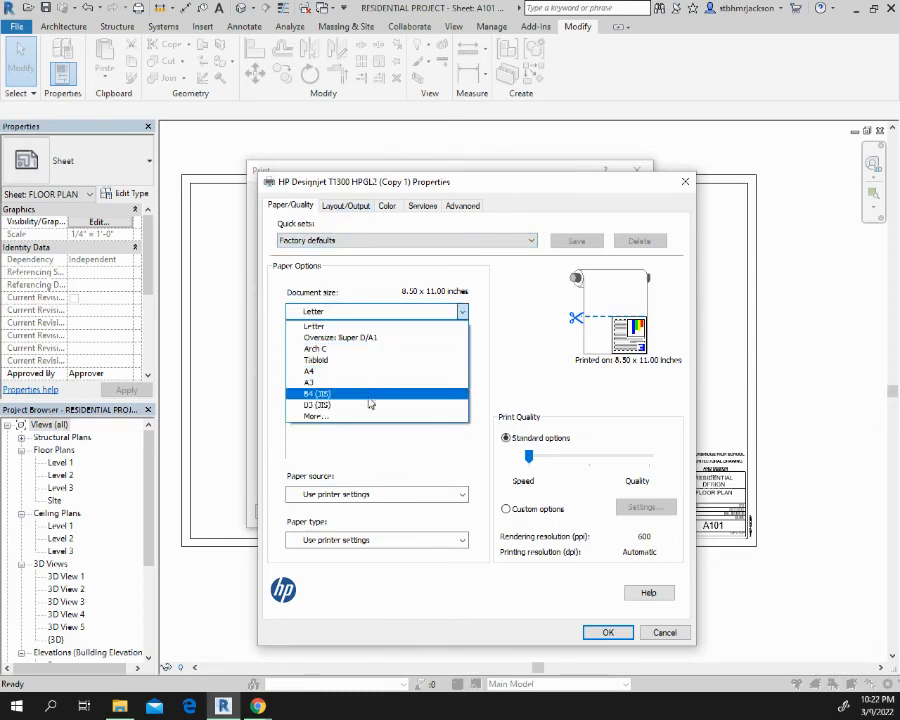
left_click(372, 417)
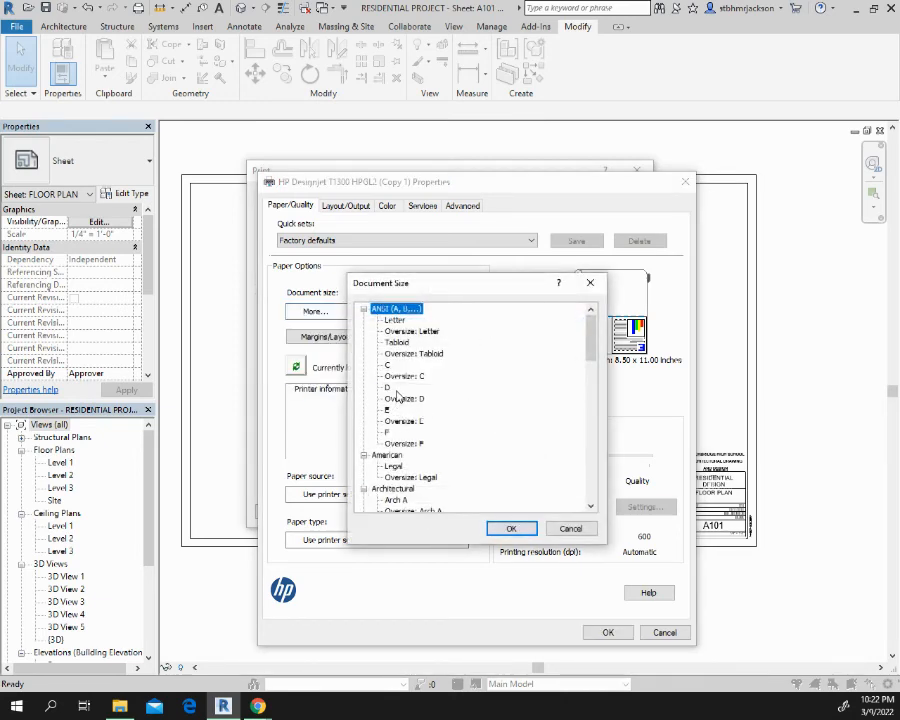
scroll(432, 470, "down", 3)
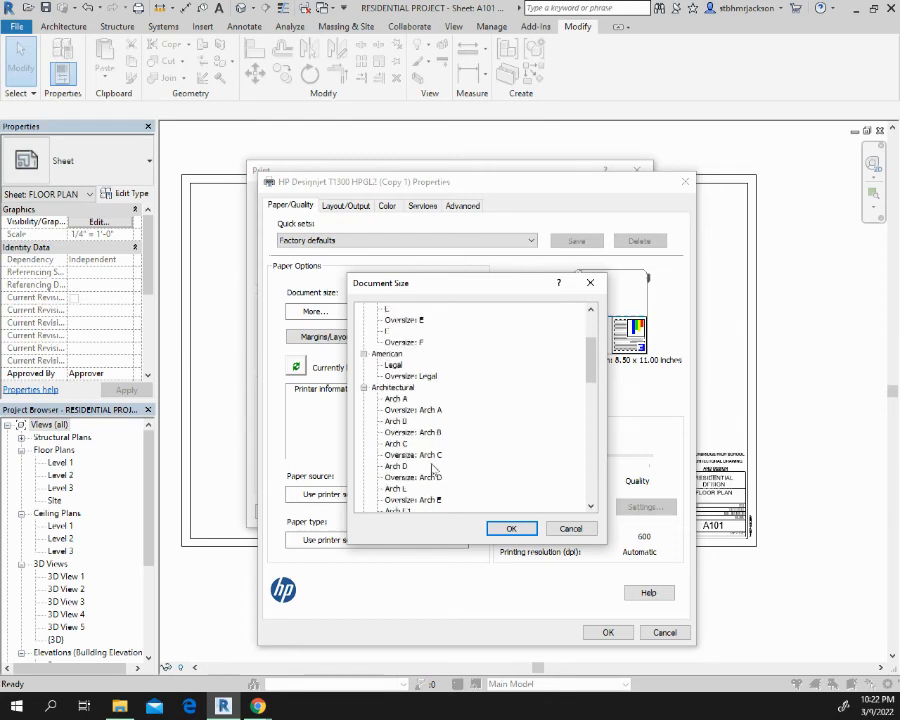
scroll(434, 413, "up", 3)
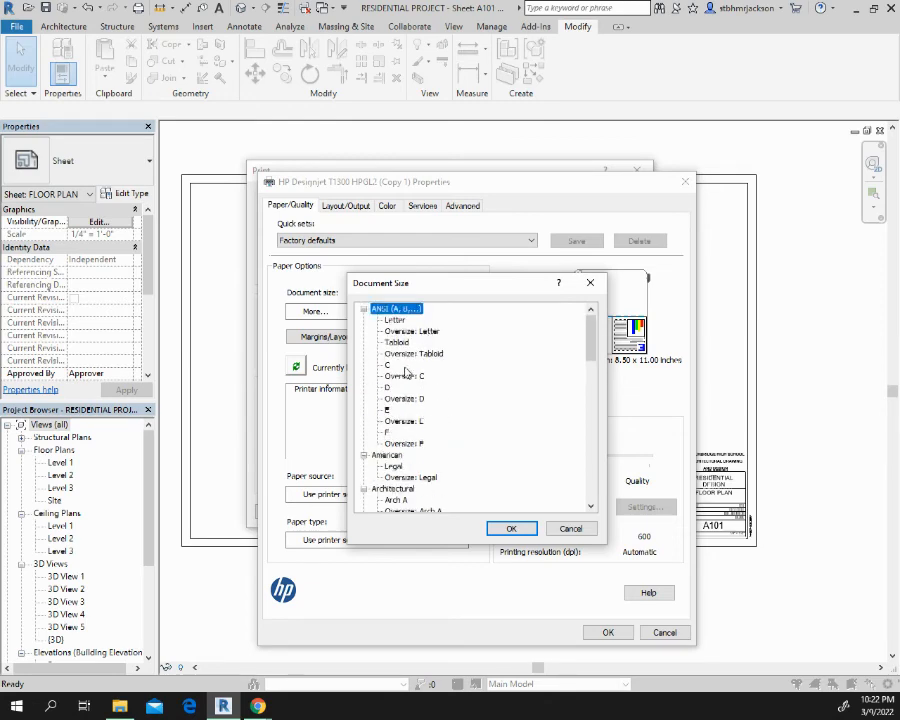
scroll(441, 449, "down", 2)
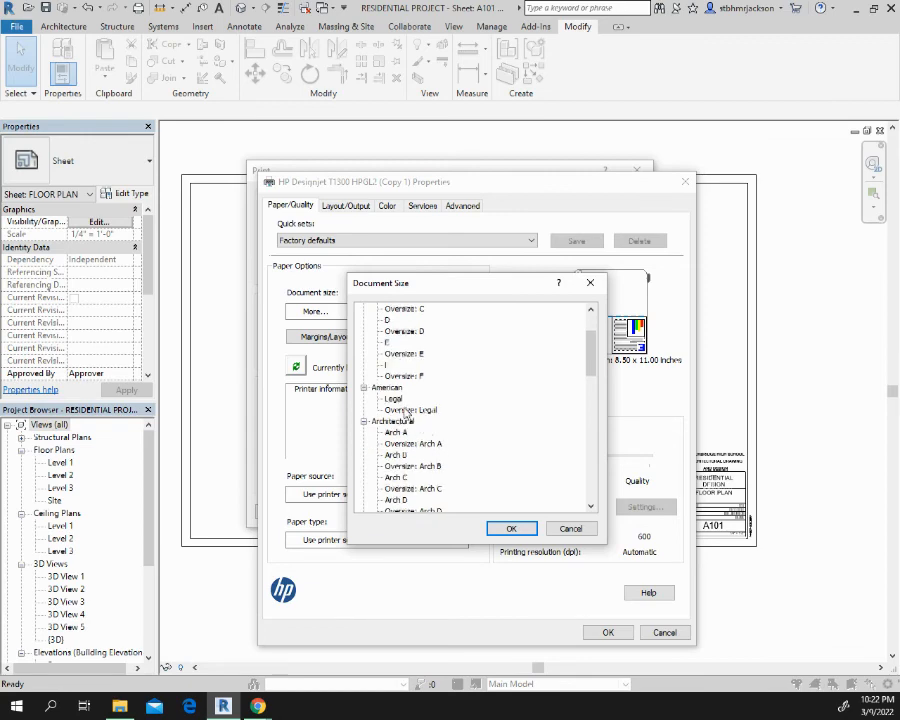
scroll(436, 445, "down", 1)
scroll(436, 445, "down", 1)
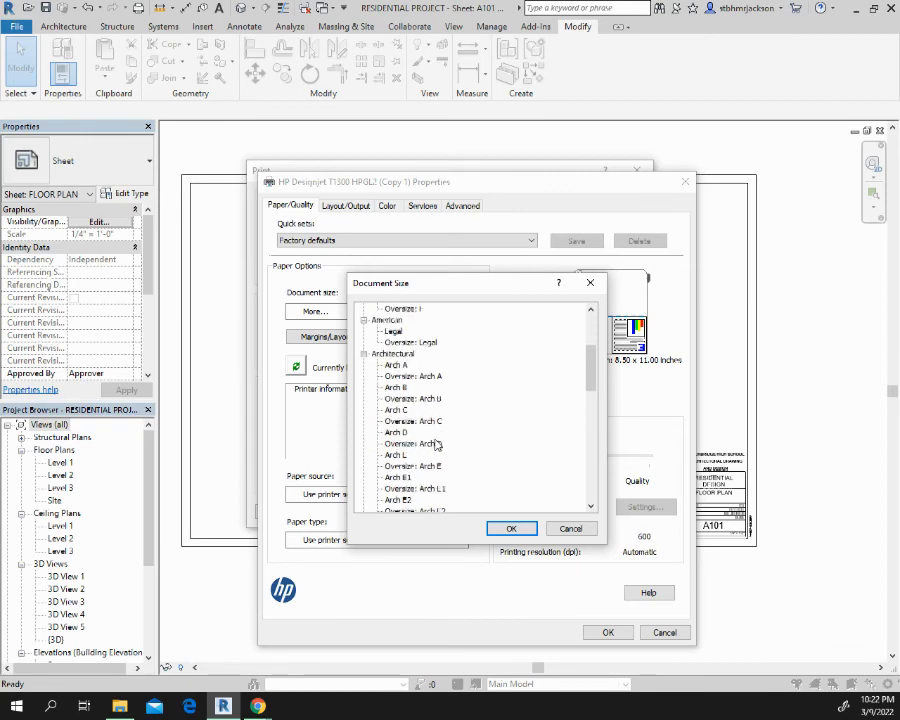
left_click(398, 433)
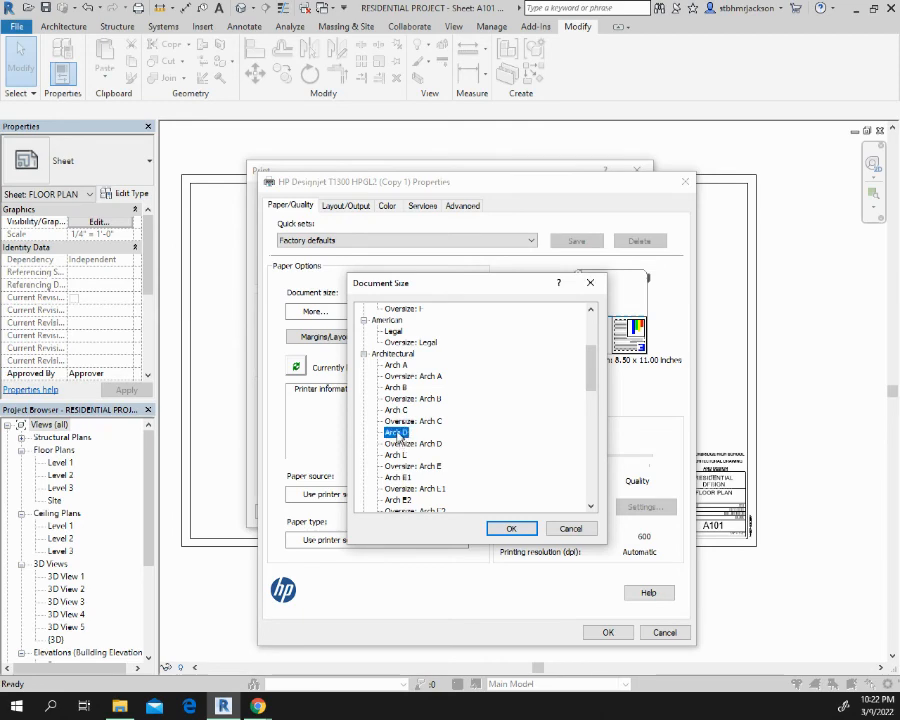
left_click(511, 528)
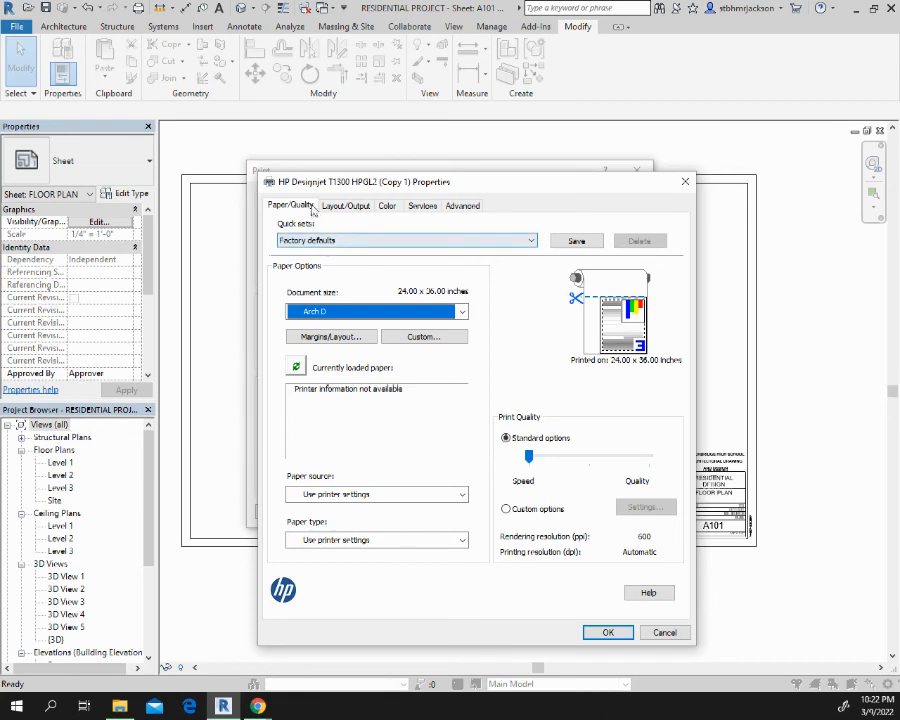
Set the plotter's page rotation to Autorotate and accept the printer properties
left_click(345, 205)
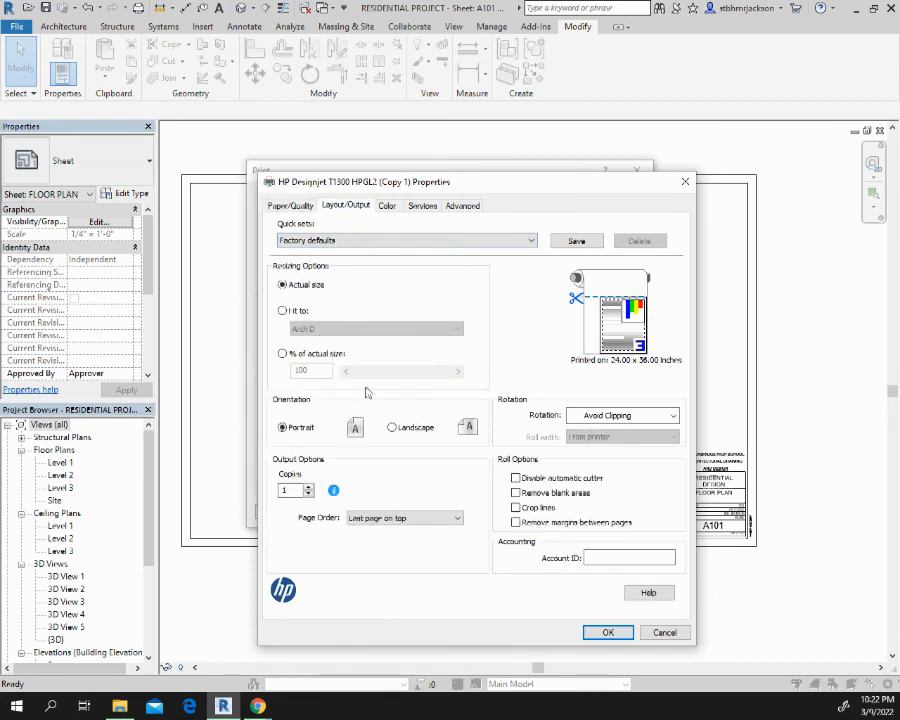
left_click(660, 415)
left_click(640, 438)
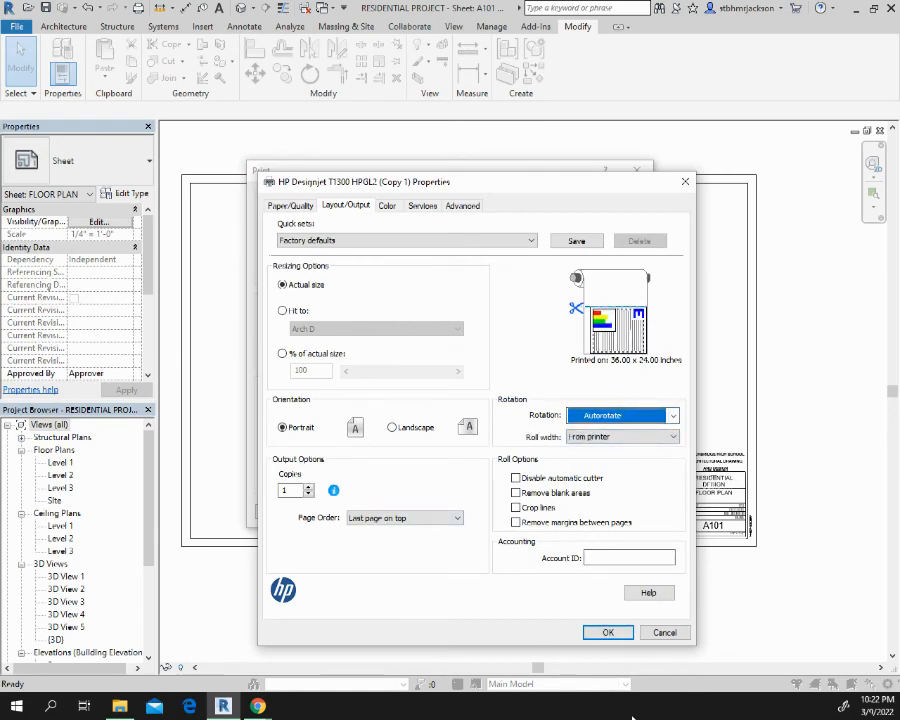
left_click(607, 632)
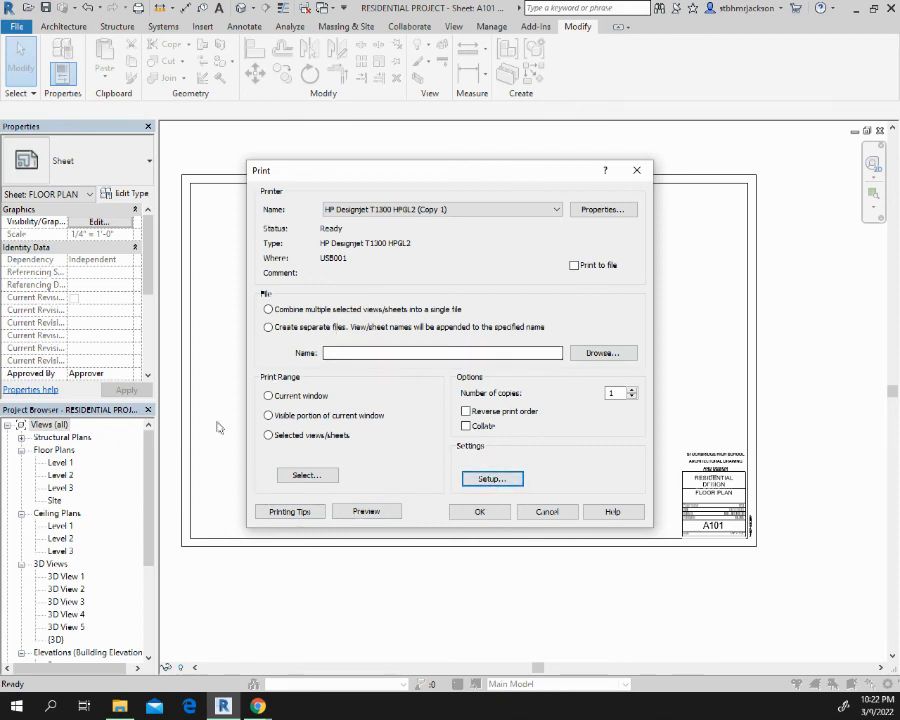
Try to preview the print with the range set to the current window, and leave the print settings without printing
left_click(369, 516)
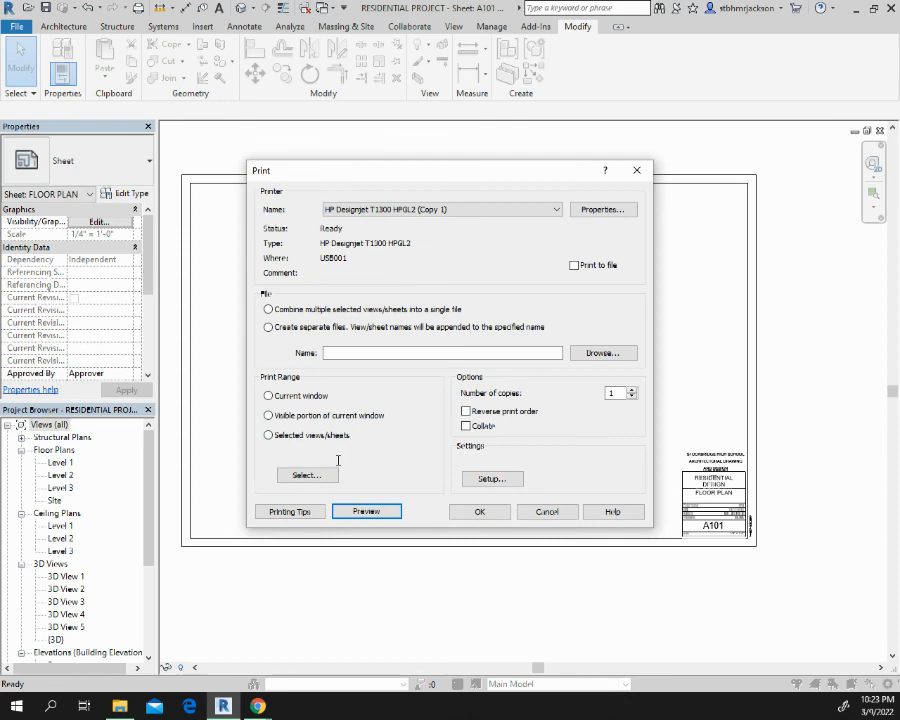
left_click(279, 398)
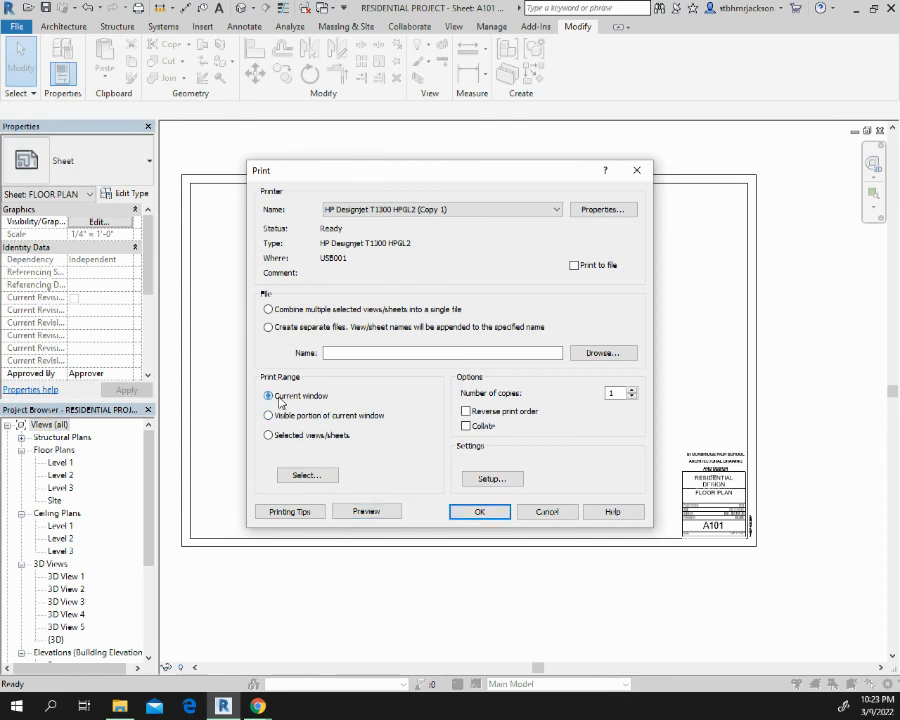
left_click(372, 513)
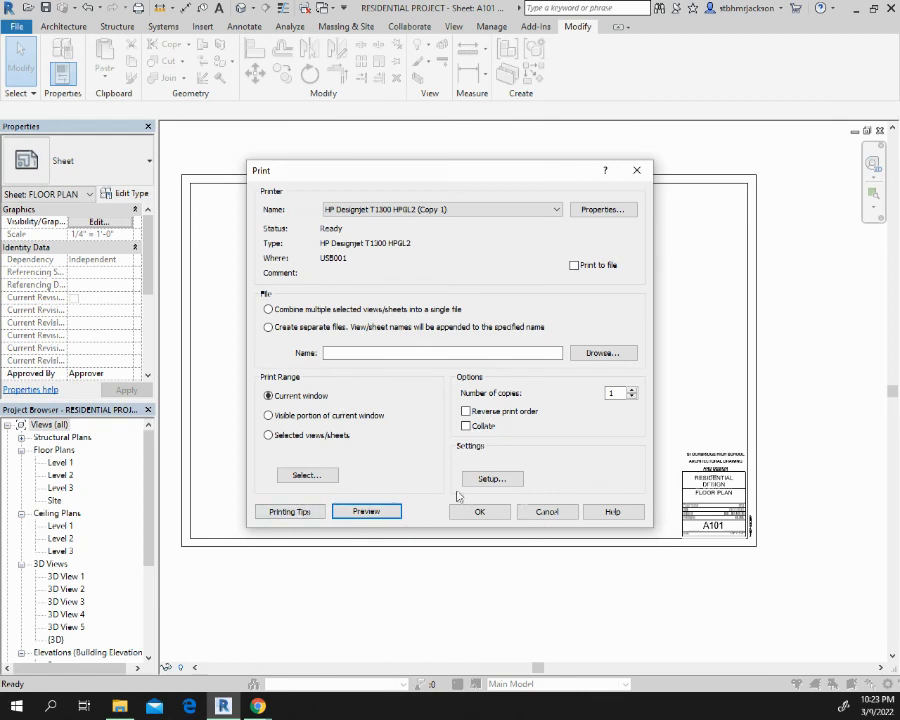
left_click(553, 512)
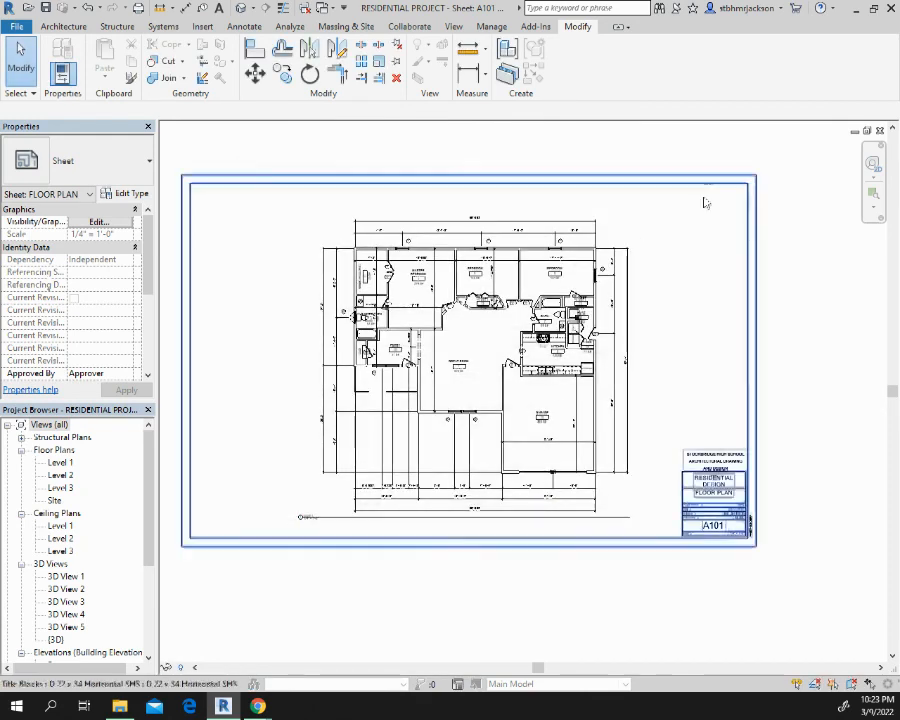